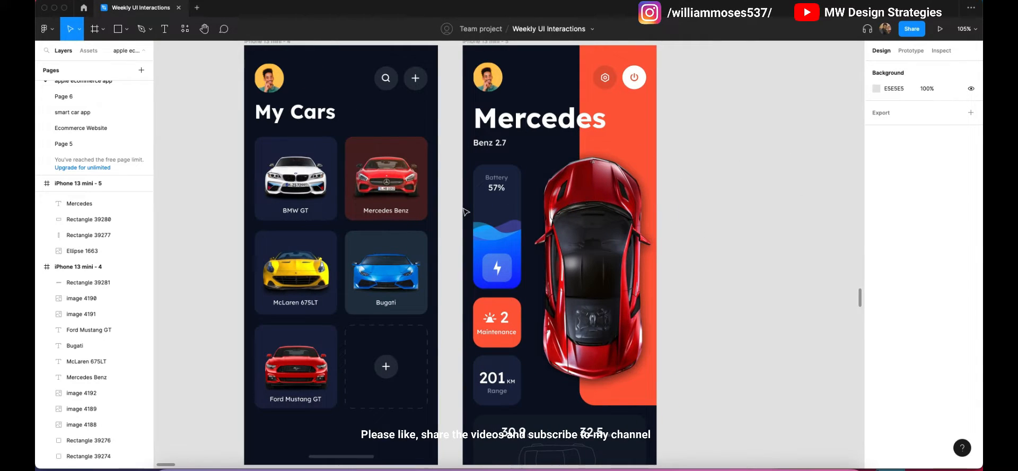
Examine the finished My Cars and Mercedes phone screens, including the car cards, battery, maintenance and range tiles.
{"action": "scroll", "coordinate": [465, 212], "scroll_direction": "down", "scroll_amount": 3}
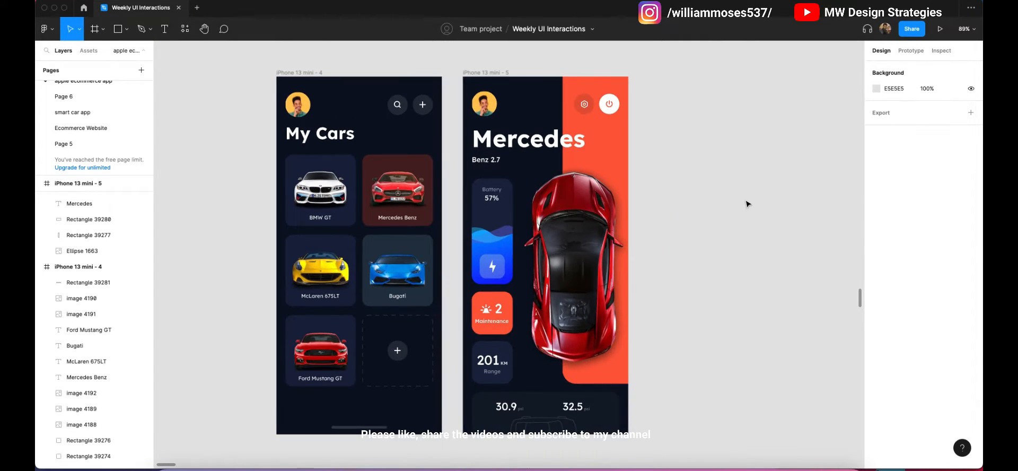
{"action": "scroll", "coordinate": [315, 66], "scroll_direction": "up", "scroll_amount": 4}
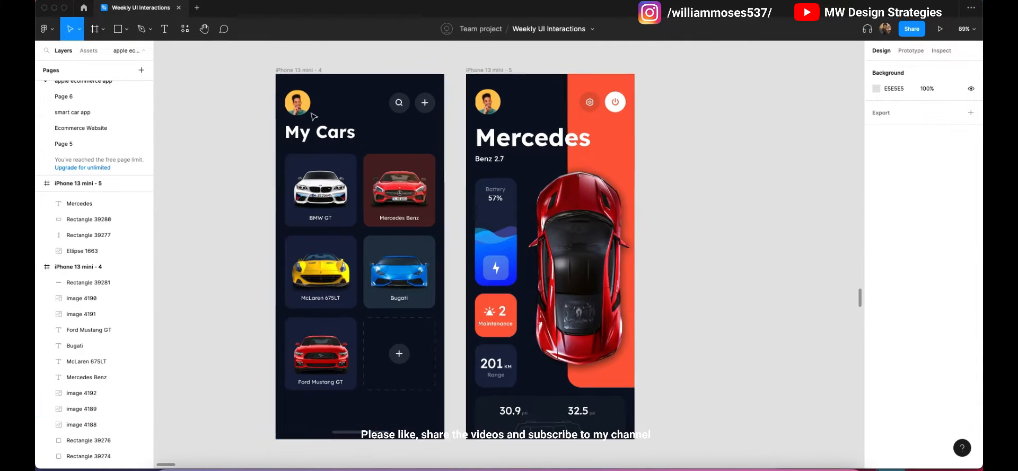
{"action": "scroll", "coordinate": [485, 161], "scroll_direction": "down", "scroll_amount": 2}
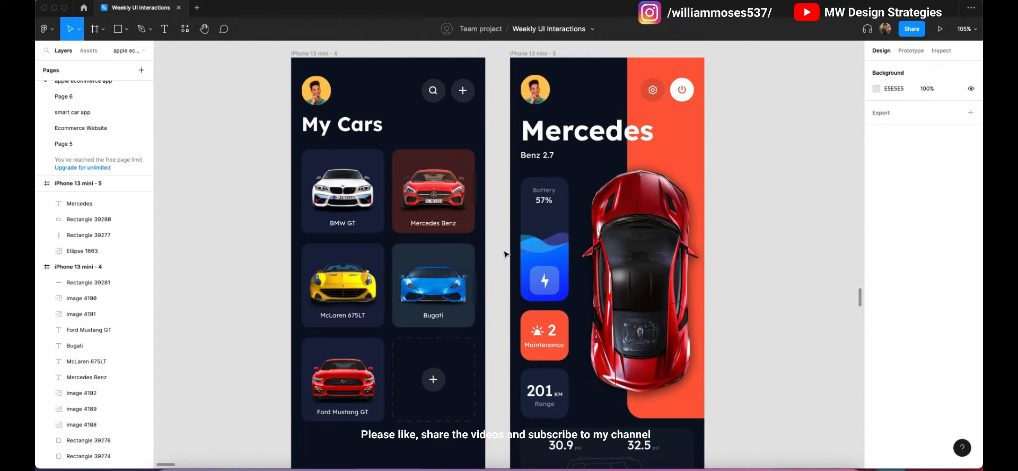
{"action": "scroll", "coordinate": [335, 224], "scroll_direction": "left", "scroll_amount": 3}
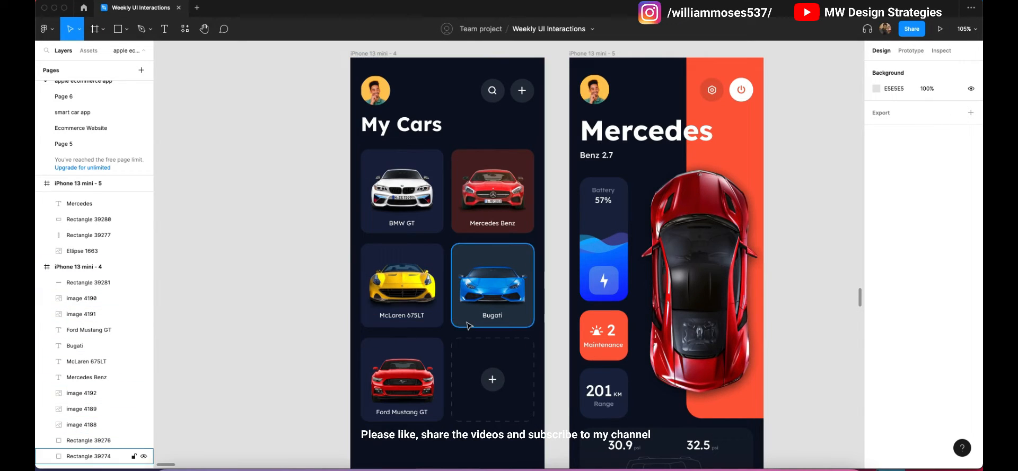
{"action": "scroll", "coordinate": [489, 366], "scroll_direction": "down", "scroll_amount": 1}
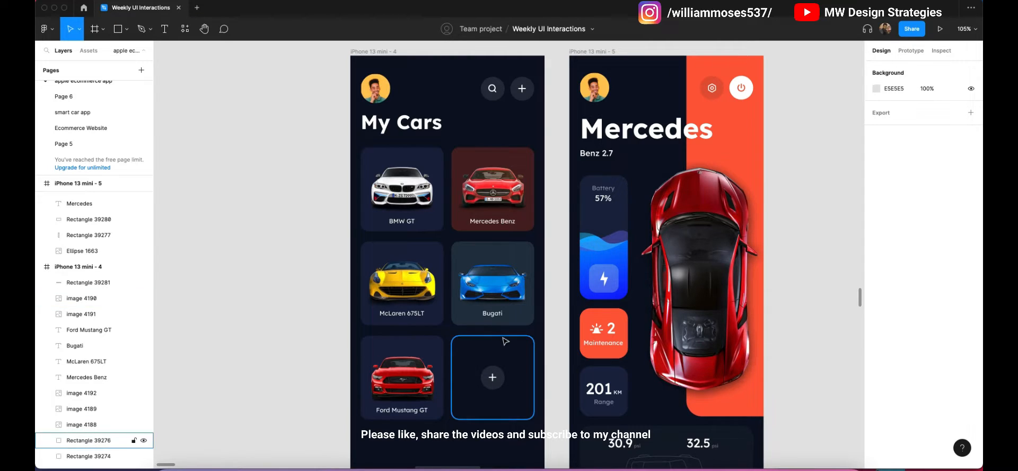
{"action": "scroll", "coordinate": [520, 366], "scroll_direction": "down", "scroll_amount": 1}
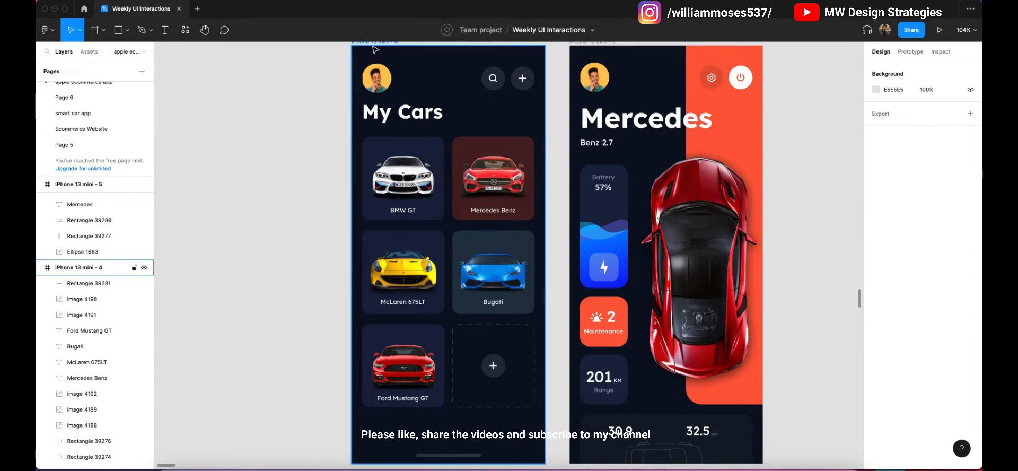
{"action": "left_click", "coordinate": [375, 49]}
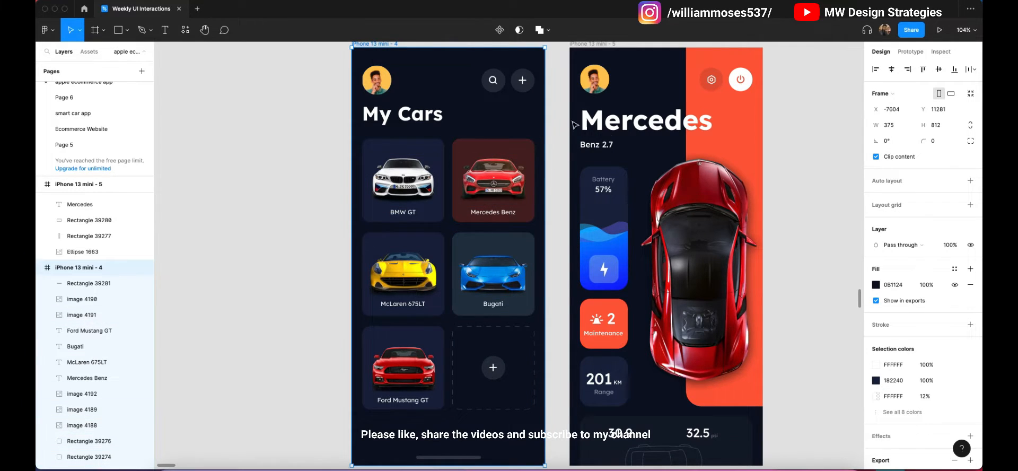
{"action": "scroll", "coordinate": [651, 180], "scroll_direction": "right", "scroll_amount": 2}
{"action": "scroll", "coordinate": [698, 186], "scroll_direction": "right", "scroll_amount": 4}
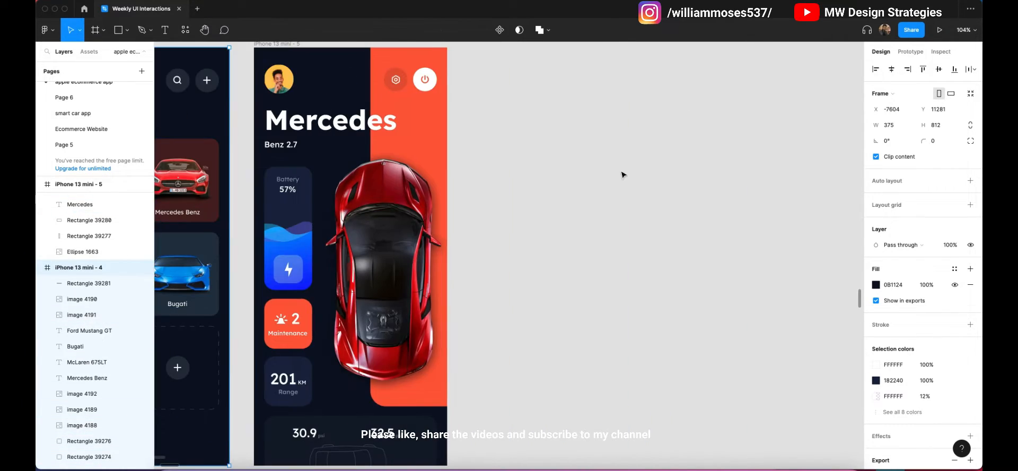
{"action": "left_click", "coordinate": [623, 174]}
{"action": "scroll", "coordinate": [534, 175], "scroll_direction": "down", "scroll_amount": 2}
{"action": "scroll", "coordinate": [616, 171], "scroll_direction": "left", "scroll_amount": 3}
{"action": "scroll", "coordinate": [479, 191], "scroll_direction": "up", "scroll_amount": 3}
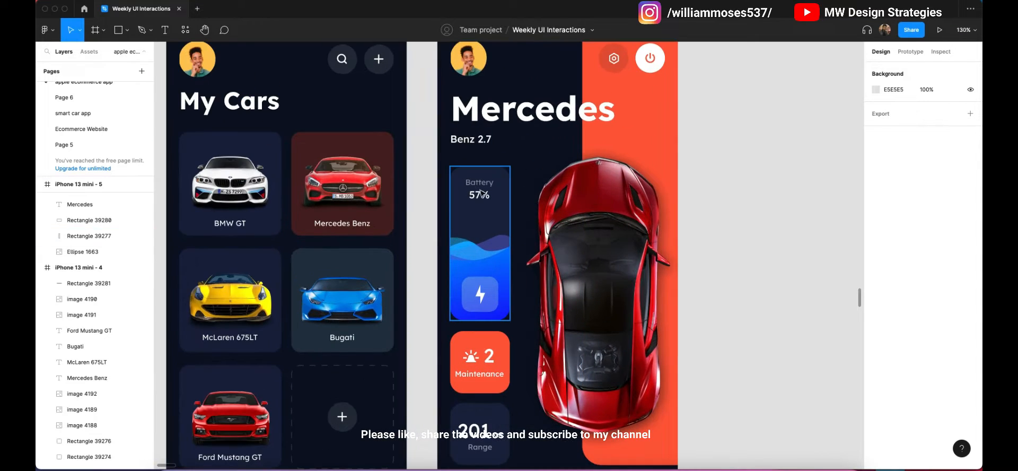
{"action": "scroll", "coordinate": [727, 190], "scroll_direction": "down", "scroll_amount": 2}
{"action": "scroll", "coordinate": [626, 200], "scroll_direction": "right", "scroll_amount": 3}
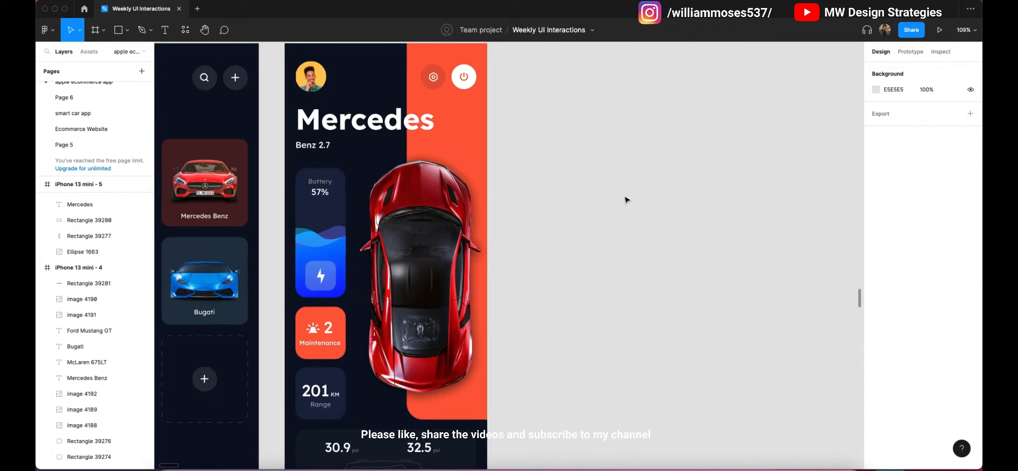
{"action": "scroll", "coordinate": [584, 194], "scroll_direction": "down", "scroll_amount": 2}
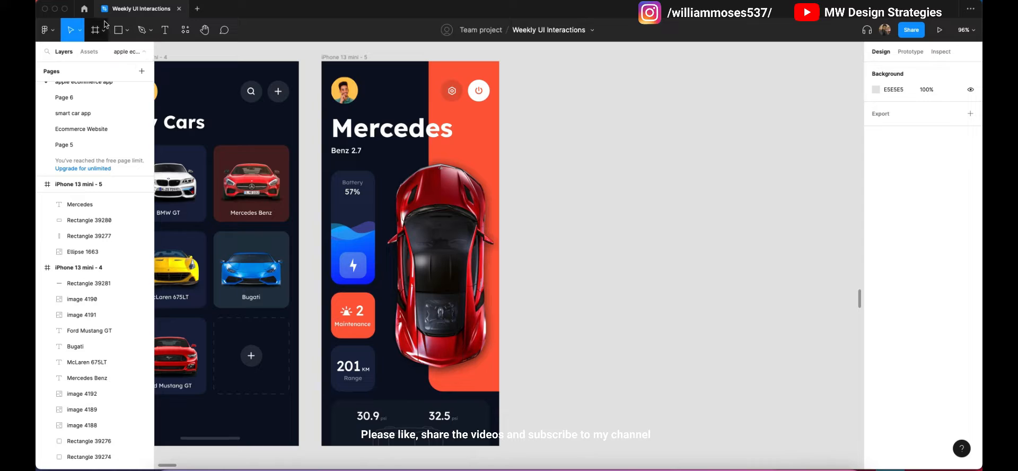
Create a new iPhone 13 mini frame on the empty canvas beside the Mercedes screen.
{"action": "scroll", "coordinate": [392, 154], "scroll_direction": "right", "scroll_amount": 1}
{"action": "key", "text": "f"}
{"action": "scroll", "coordinate": [505, 189], "scroll_direction": "right", "scroll_amount": 5}
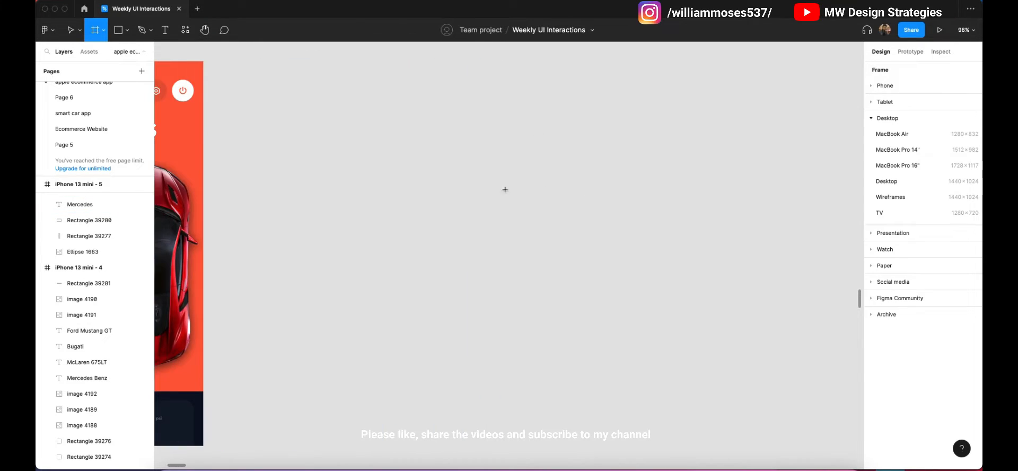
{"action": "scroll", "coordinate": [528, 164], "scroll_direction": "up", "scroll_amount": 3}
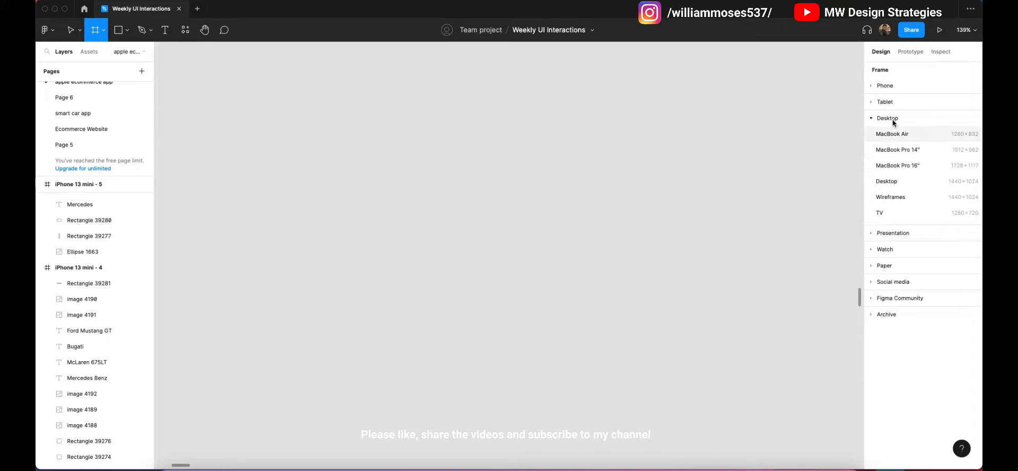
{"action": "left_click", "coordinate": [883, 86]}
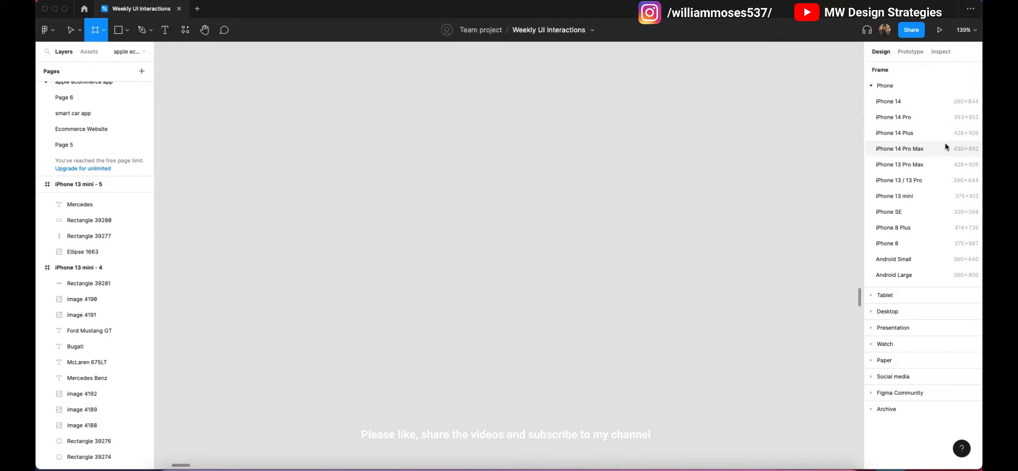
{"action": "left_click", "coordinate": [941, 197]}
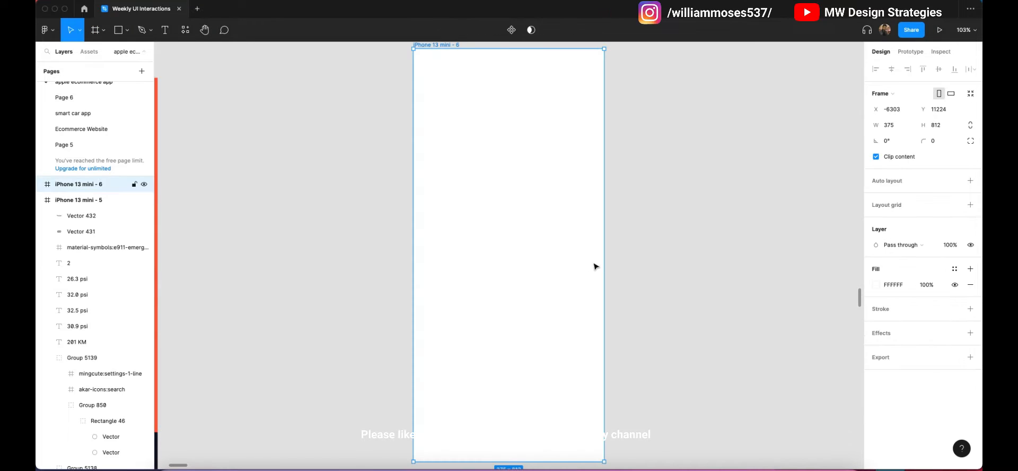
Move the new iPhone 13 mini frame slightly to the right, to about X -6274, Y 11223.
{"action": "left_click", "coordinate": [696, 138]}
{"action": "left_click_drag", "start_coordinate": [459, 57], "coordinate": [473, 57]}
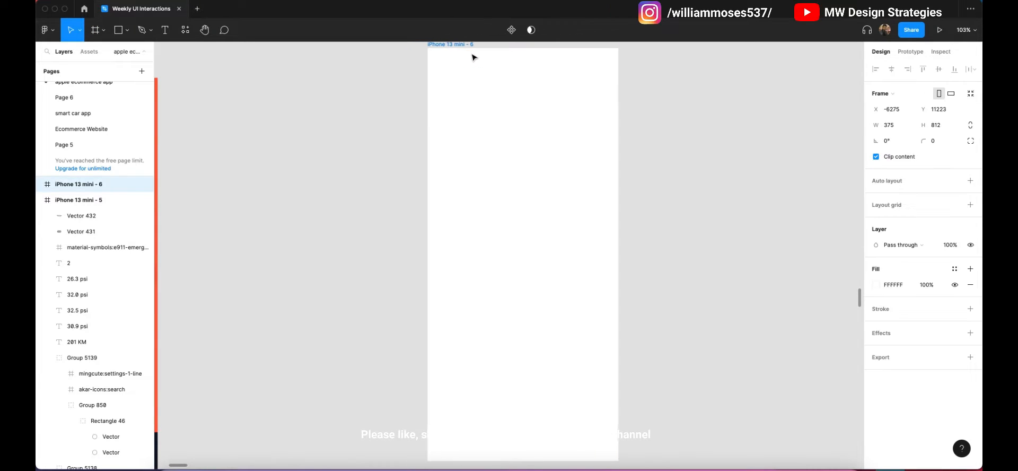
{"action": "left_click", "coordinate": [656, 205]}
{"action": "scroll", "coordinate": [662, 205], "scroll_direction": "down", "scroll_amount": 2}
{"action": "scroll", "coordinate": [677, 204], "scroll_direction": "up", "scroll_amount": 4}
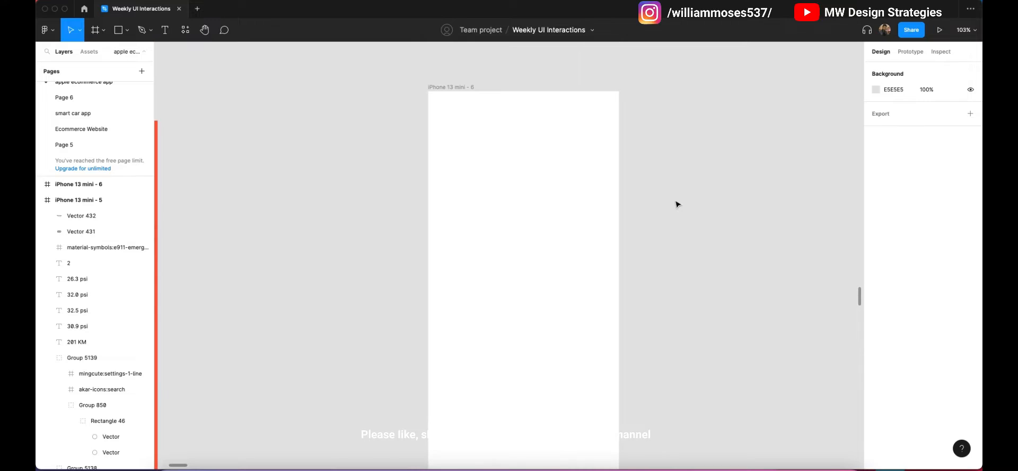
{"action": "scroll", "coordinate": [678, 205], "scroll_direction": "down", "scroll_amount": 3}
{"action": "scroll", "coordinate": [678, 204], "scroll_direction": "up", "scroll_amount": 1}
Change the new frame's fill to black (000000) using the document colors.
{"action": "left_click", "coordinate": [524, 143]}
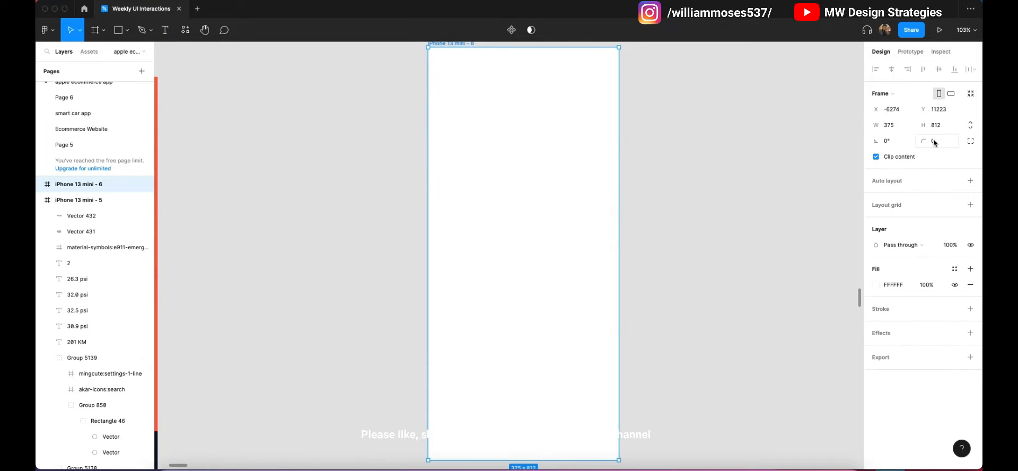
{"action": "left_click", "coordinate": [875, 285]}
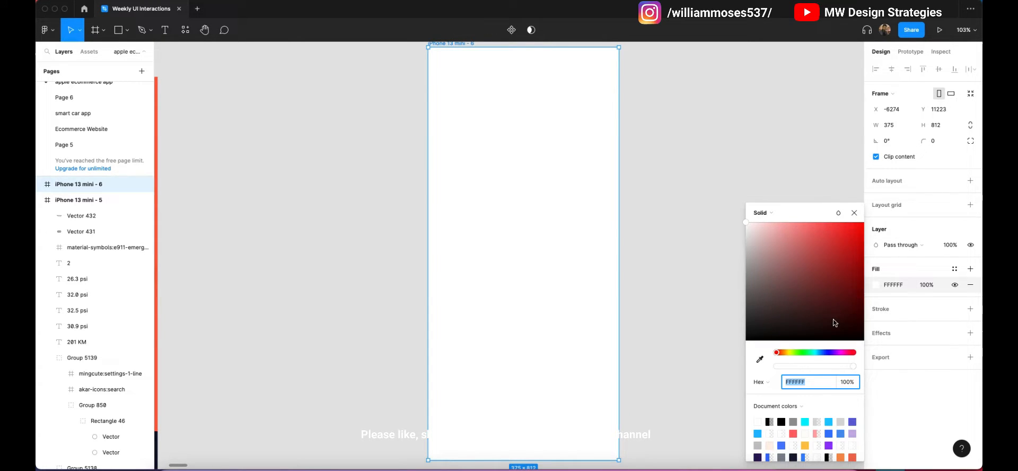
{"action": "left_click", "coordinate": [781, 422]}
{"action": "left_click", "coordinate": [626, 212]}
{"action": "left_click", "coordinate": [561, 186]}
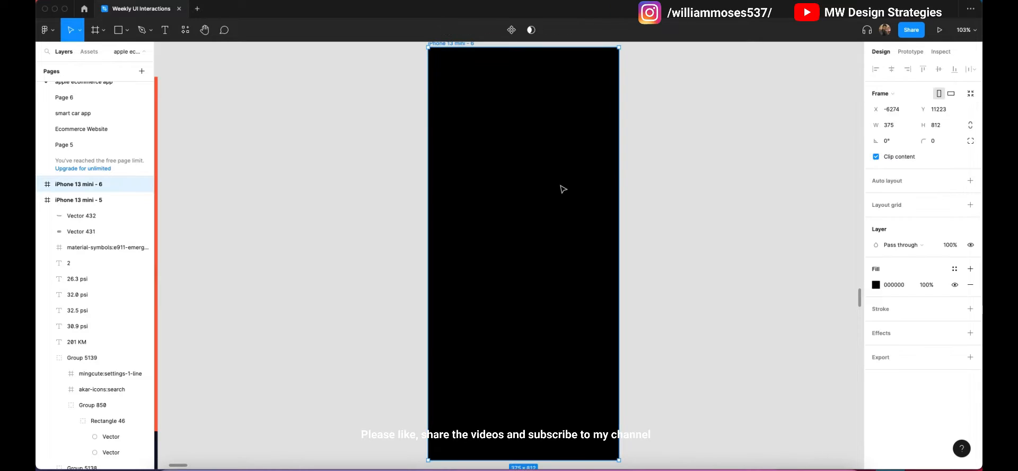
{"action": "left_click", "coordinate": [711, 178]}
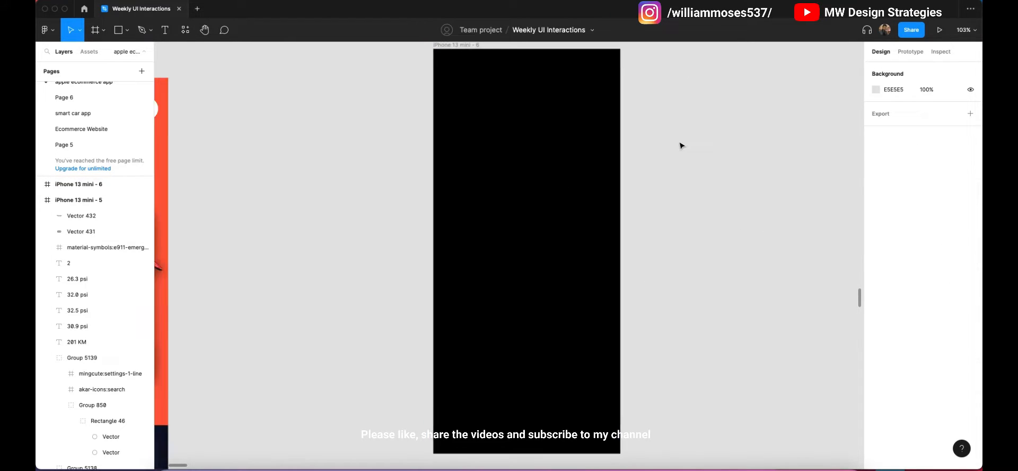
Move the black frame further away from the Mercedes screen, to about X -6220, Y 11233.
{"action": "scroll", "coordinate": [681, 146], "scroll_direction": "up", "scroll_amount": 2}
{"action": "left_click", "coordinate": [573, 194]}
{"action": "left_click_drag", "start_coordinate": [571, 190], "coordinate": [578, 191]}
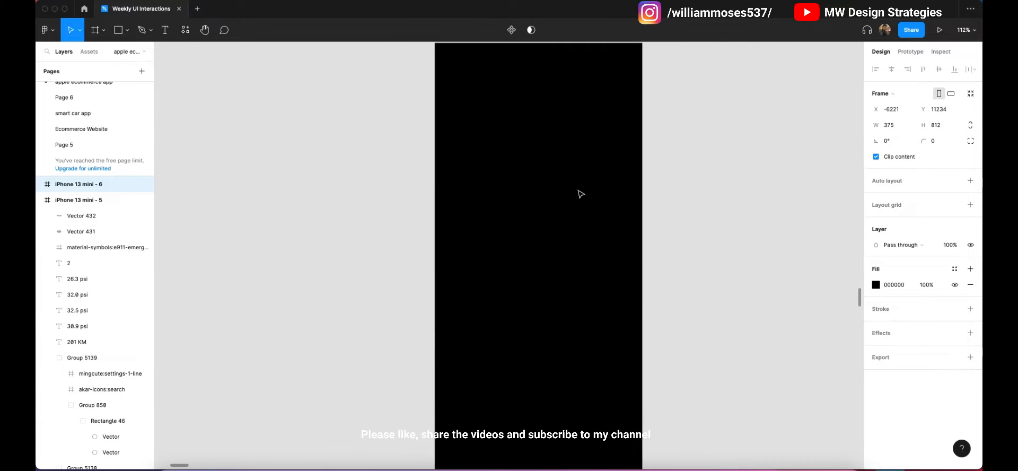
{"action": "scroll", "coordinate": [578, 191], "scroll_direction": "down", "scroll_amount": 2}
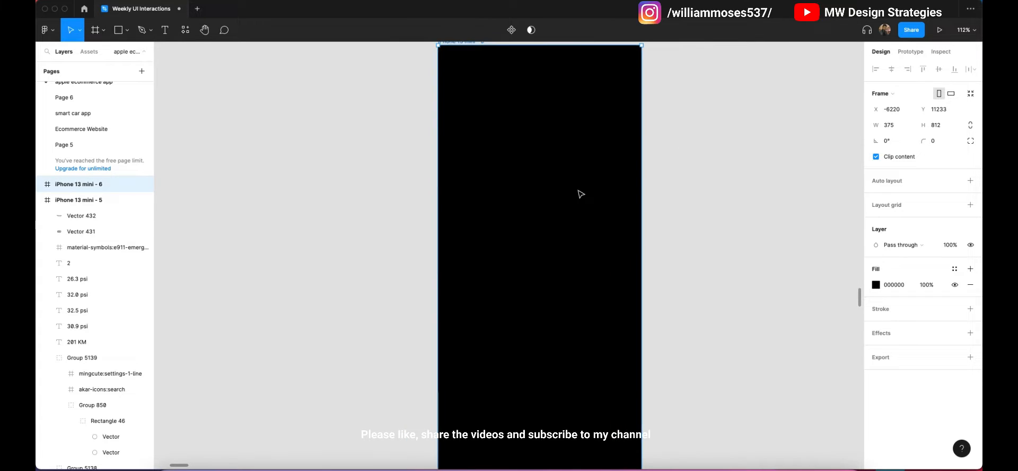
{"action": "left_click", "coordinate": [713, 195]}
{"action": "scroll", "coordinate": [662, 159], "scroll_direction": "up", "scroll_amount": 2}
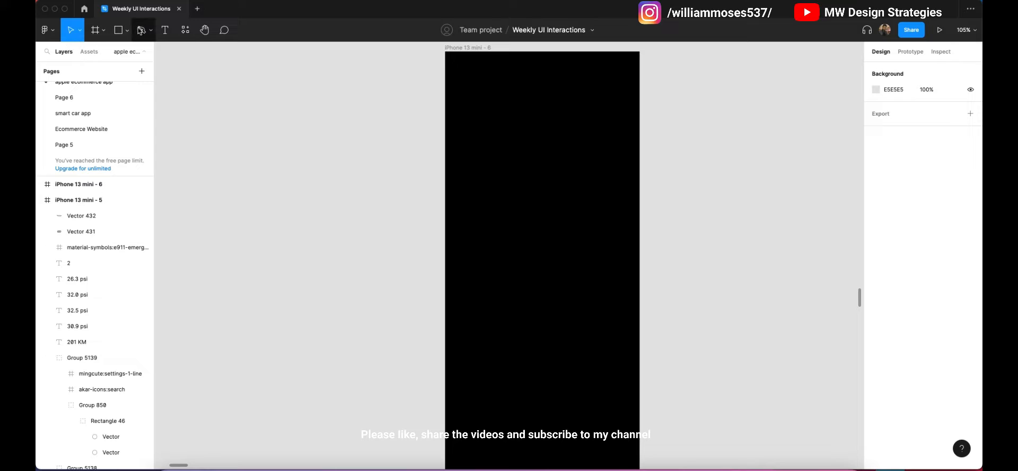
Add a layout grid to the black frame and set it to 10 columns.
{"action": "left_click", "coordinate": [573, 113]}
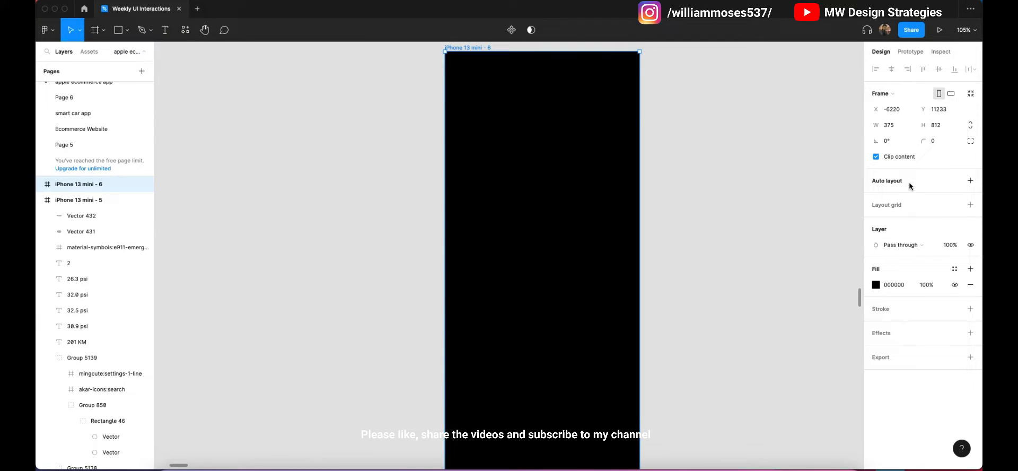
{"action": "left_click", "coordinate": [970, 205]}
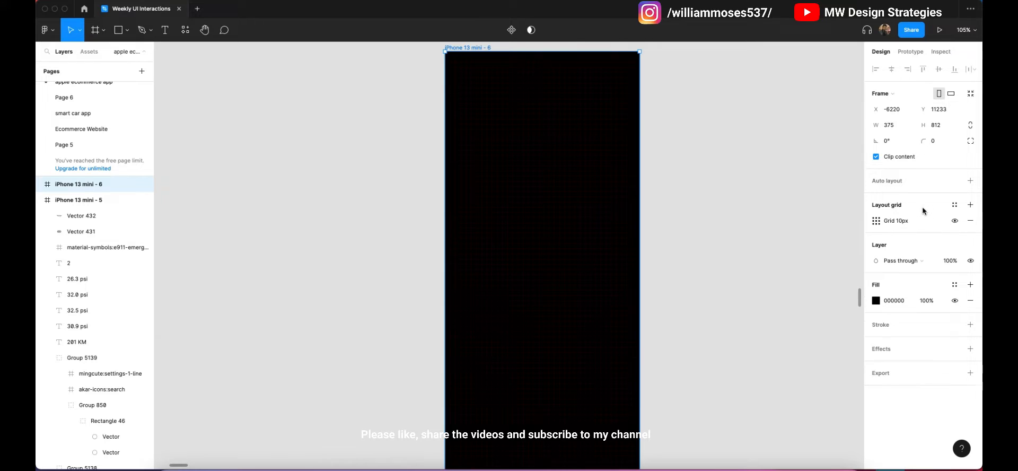
{"action": "left_click", "coordinate": [876, 221]}
{"action": "left_click", "coordinate": [766, 222]}
{"action": "left_click", "coordinate": [783, 234]}
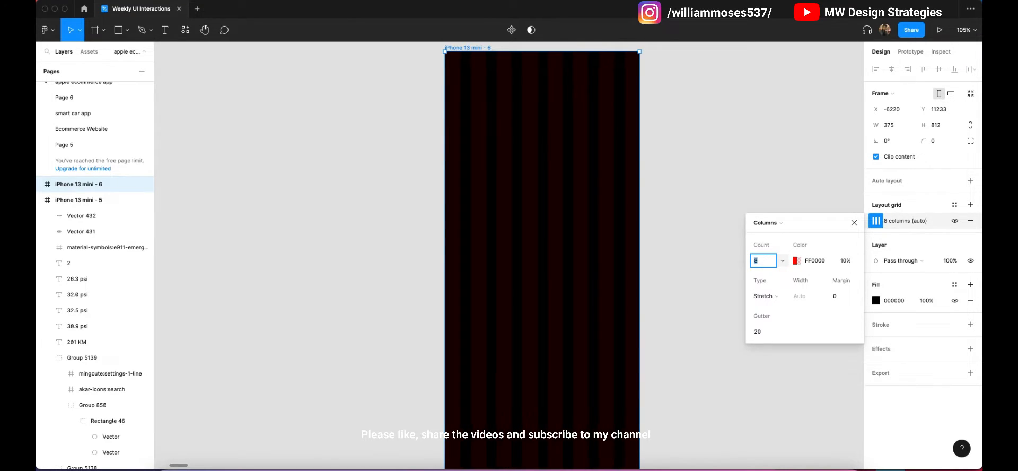
{"action": "scroll", "coordinate": [447, 310], "scroll_direction": "up", "scroll_amount": 10}
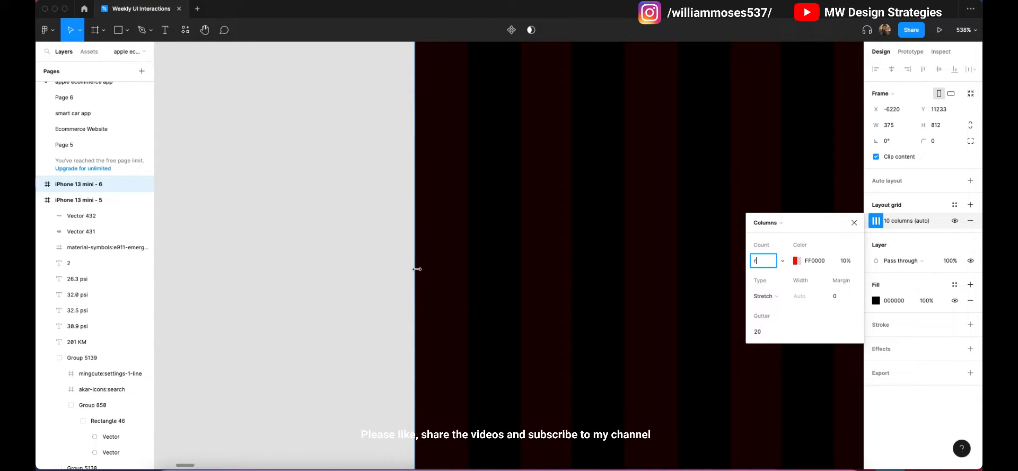
{"action": "scroll", "coordinate": [419, 262], "scroll_direction": "up", "scroll_amount": 8}
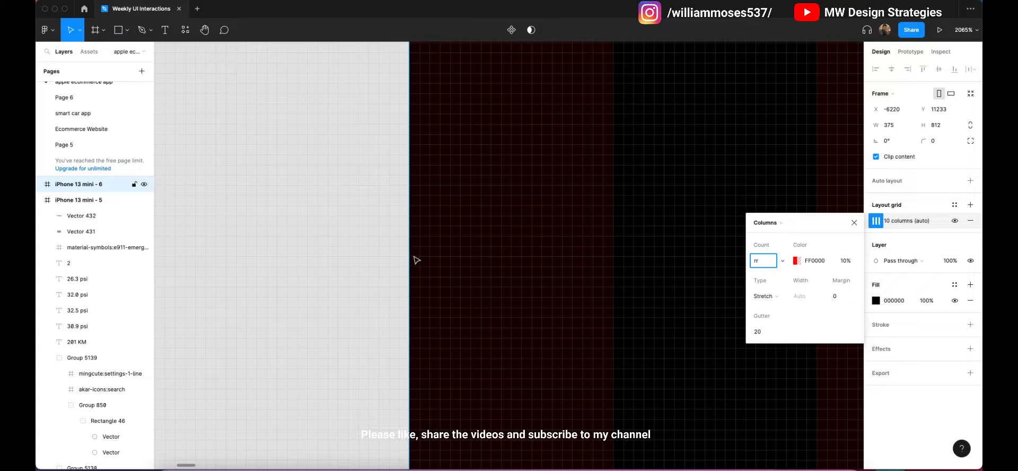
{"action": "left_click", "coordinate": [854, 223]}
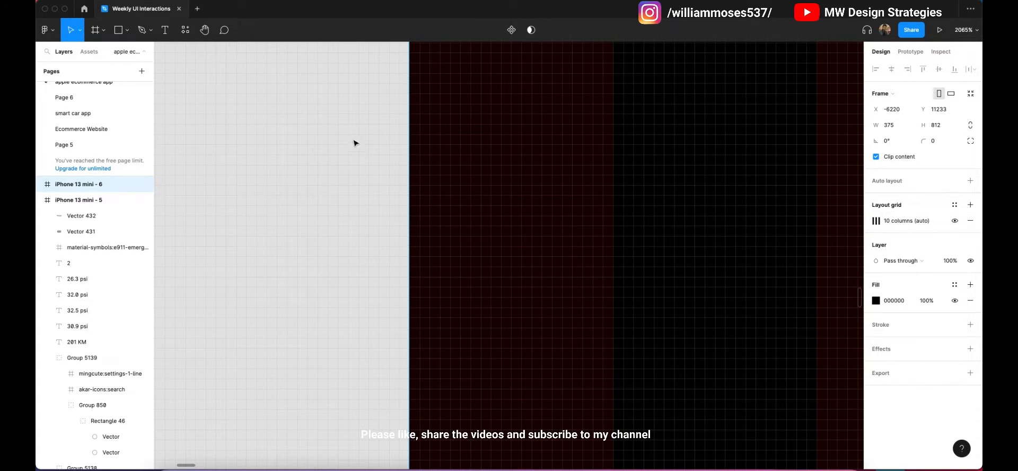
Draw a rectangle of about 20 × 19 over the frame's first grid column and move it onto the canvas beside the frame.
{"action": "key", "text": "r"}
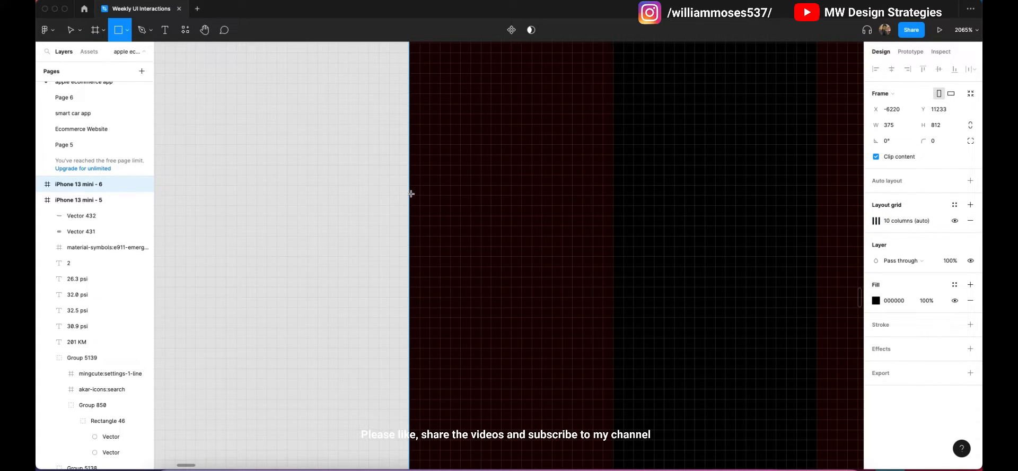
{"action": "mouse_move", "coordinate": [411, 193]}
{"action": "left_mouse_down"}
{"action": "mouse_move", "coordinate": [627, 339]}
{"action": "mouse_move", "coordinate": [623, 399]}
{"action": "left_mouse_up"}
{"action": "scroll", "coordinate": [438, 245], "scroll_direction": "down", "scroll_amount": 5}
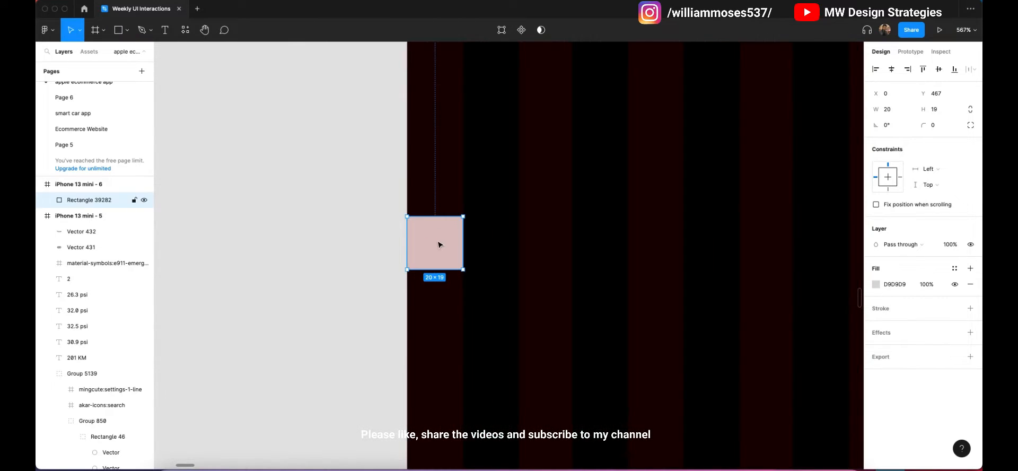
{"action": "scroll", "coordinate": [437, 244], "scroll_direction": "up", "scroll_amount": 4}
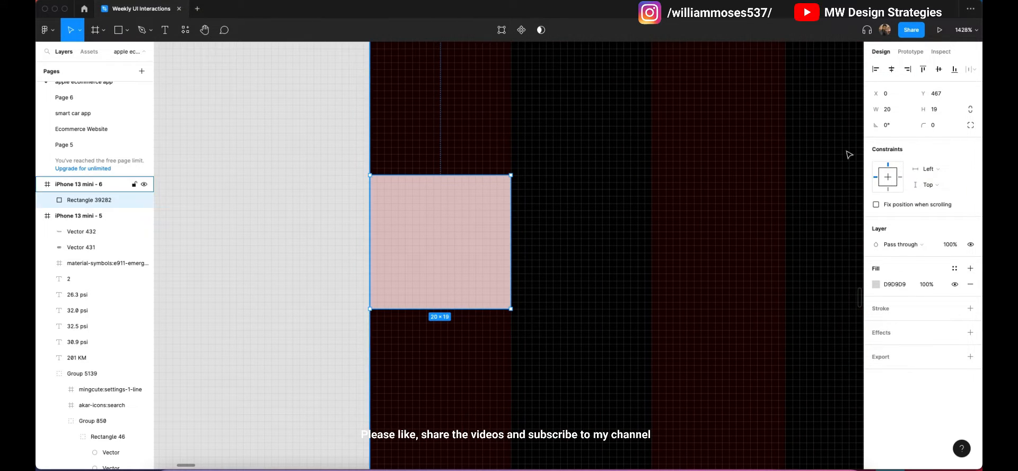
{"action": "scroll", "coordinate": [463, 263], "scroll_direction": "down", "scroll_amount": 8}
{"action": "left_click_drag", "start_coordinate": [461, 263], "coordinate": [371, 268]}
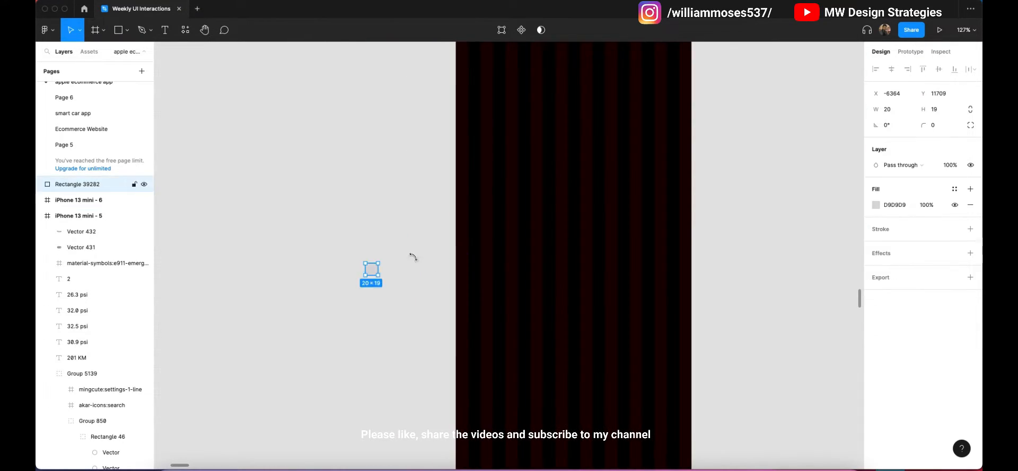
{"action": "left_click", "coordinate": [618, 244]}
{"action": "scroll", "coordinate": [646, 241], "scroll_direction": "up", "scroll_amount": 1}
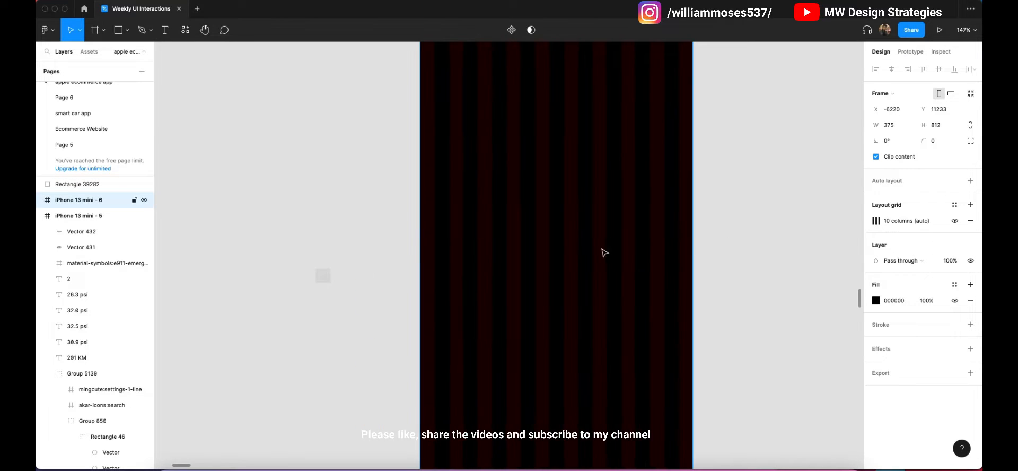
Hide the 10-column layout grid on the black iPhone 13 mini frame.
{"action": "scroll", "coordinate": [604, 252], "scroll_direction": "down", "scroll_amount": 4}
{"action": "left_click", "coordinate": [695, 254]}
{"action": "scroll", "coordinate": [602, 212], "scroll_direction": "up", "scroll_amount": 4}
{"action": "scroll", "coordinate": [657, 197], "scroll_direction": "up", "scroll_amount": 1}
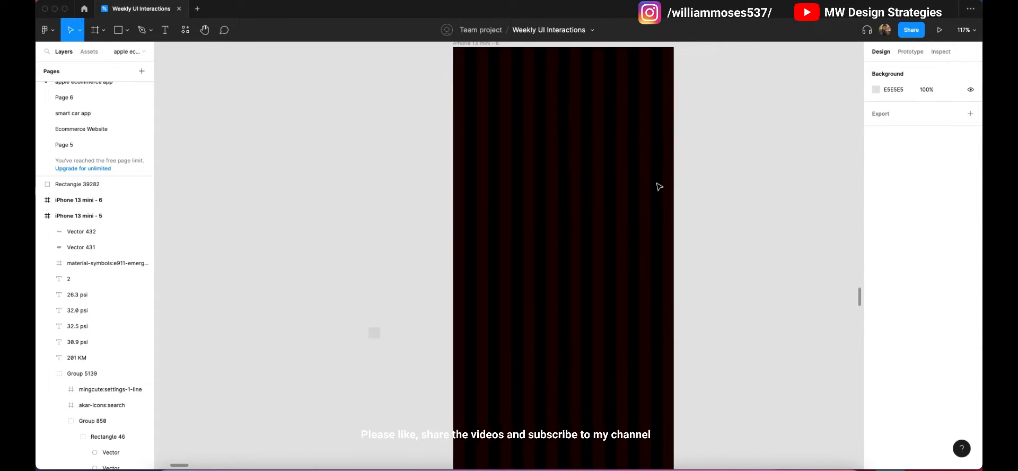
{"action": "left_click", "coordinate": [663, 175]}
{"action": "left_click", "coordinate": [954, 220]}
{"action": "left_click", "coordinate": [702, 217]}
{"action": "scroll", "coordinate": [701, 216], "scroll_direction": "up", "scroll_amount": 4}
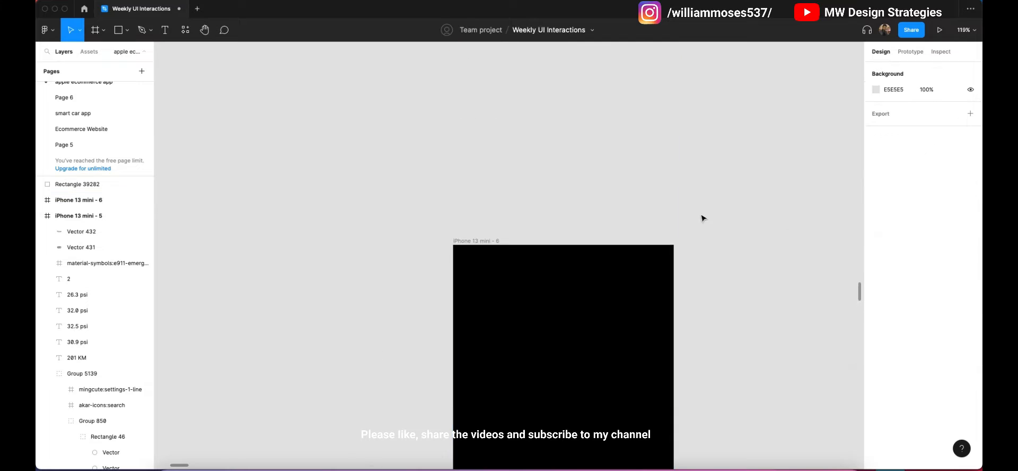
Draw a 50 × 50 circle in the black frame's upper-left corner, at about X 21, Y 24.
{"action": "left_click", "coordinate": [135, 31]}
{"action": "left_click", "coordinate": [127, 31]}
{"action": "left_click", "coordinate": [114, 86]}
{"action": "scroll", "coordinate": [520, 201], "scroll_direction": "down", "scroll_amount": 2}
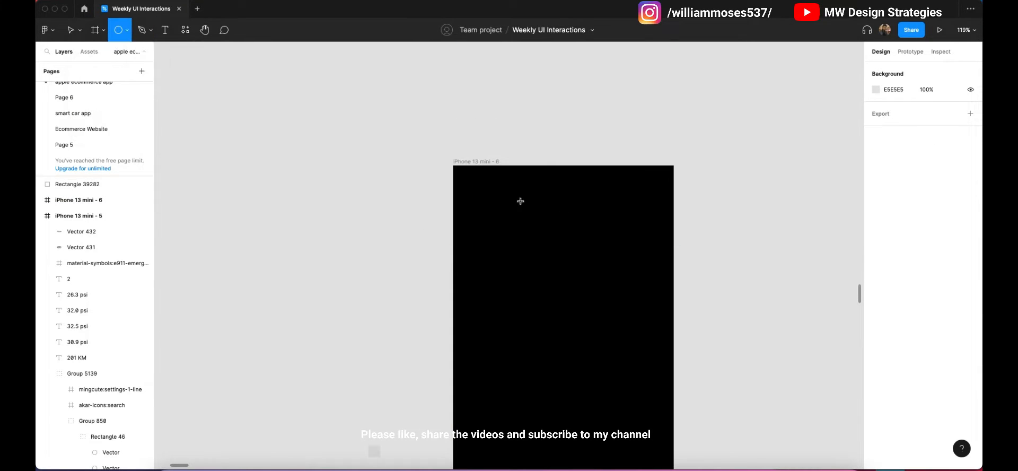
{"action": "scroll", "coordinate": [474, 203], "scroll_direction": "up", "scroll_amount": 5}
{"action": "mouse_move", "coordinate": [452, 139]}
{"action": "left_mouse_down"}
{"action": "mouse_move", "coordinate": [548, 235]}
{"action": "mouse_move", "coordinate": [525, 208]}
{"action": "mouse_move", "coordinate": [508, 214]}
{"action": "left_mouse_up"}
{"action": "scroll", "coordinate": [429, 220], "scroll_direction": "down", "scroll_amount": 6}
{"action": "scroll", "coordinate": [432, 221], "scroll_direction": "up", "scroll_amount": 4}
{"action": "left_click", "coordinate": [476, 246]}
{"action": "left_click", "coordinate": [494, 183]}
{"action": "scroll", "coordinate": [627, 211], "scroll_direction": "down", "scroll_amount": 3}
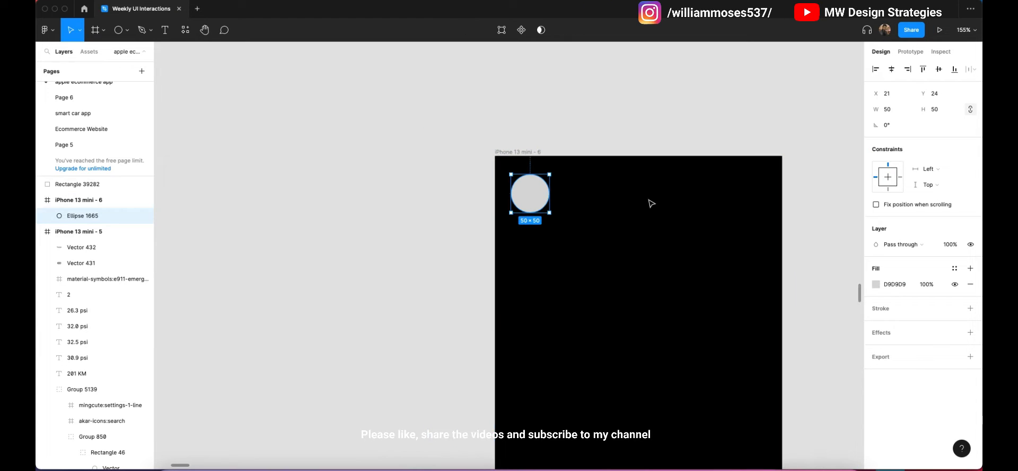
Open the Iconify plugin and search its icons for "plus".
{"action": "scroll", "coordinate": [733, 273], "scroll_direction": "right", "scroll_amount": 3}
{"action": "left_click", "coordinate": [741, 231]}
{"action": "scroll", "coordinate": [741, 232], "scroll_direction": "right", "scroll_amount": 2}
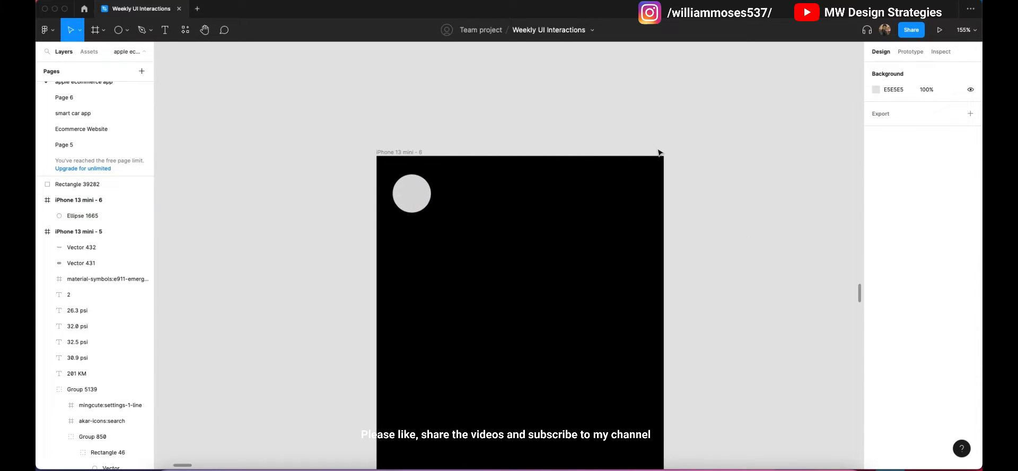
{"action": "right_click", "coordinate": [690, 130]}
{"action": "left_click", "coordinate": [765, 246]}
{"action": "scroll", "coordinate": [566, 183], "scroll_direction": "down", "scroll_amount": 2}
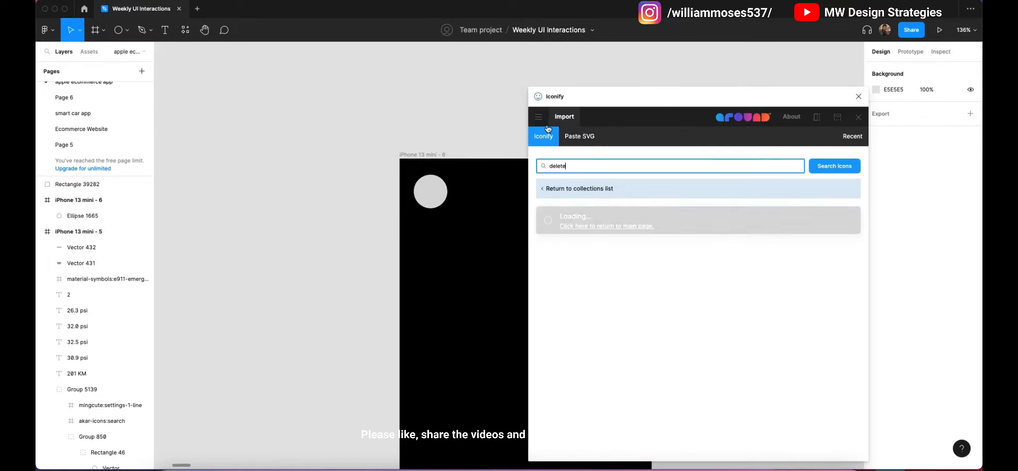
{"action": "type", "text": "s"}
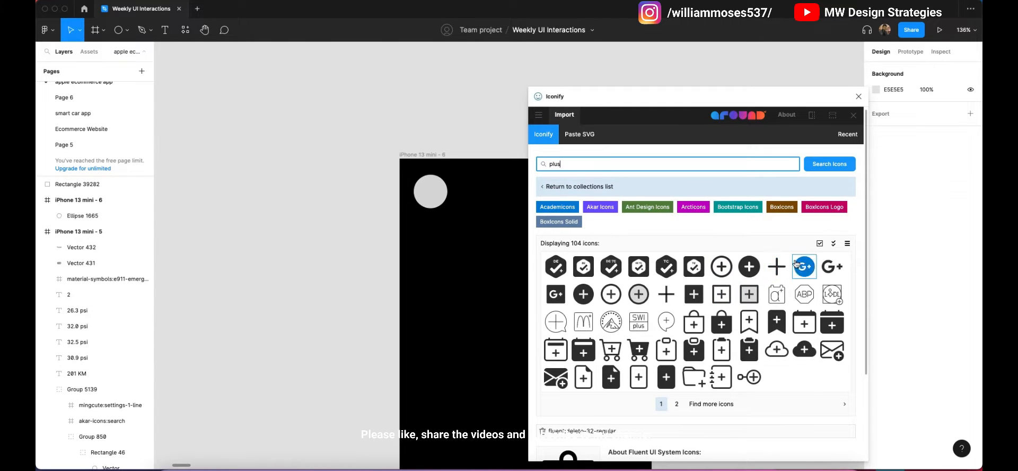
Import the akar-icons:plus icon, close the plugin and place the icon on the canvas beside the black frame's right edge.
{"action": "left_click", "coordinate": [774, 269]}
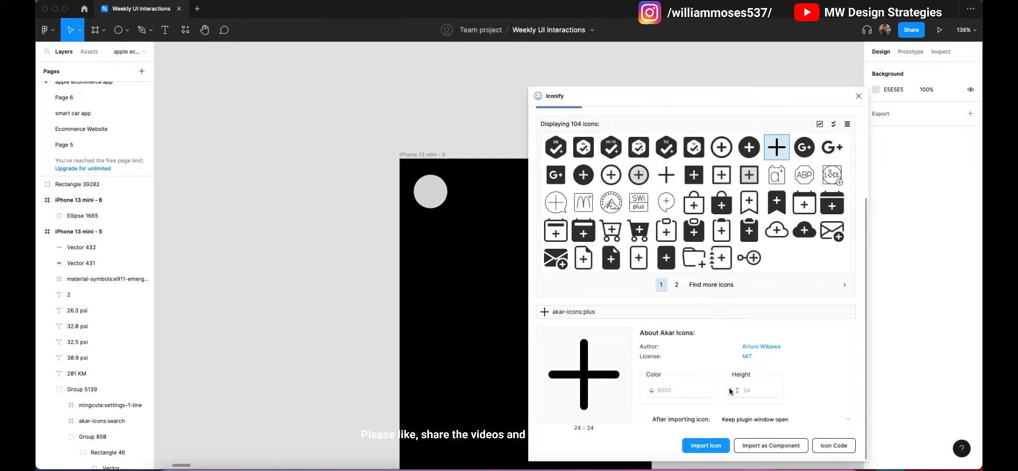
{"action": "scroll", "coordinate": [726, 313], "scroll_direction": "up", "scroll_amount": 3}
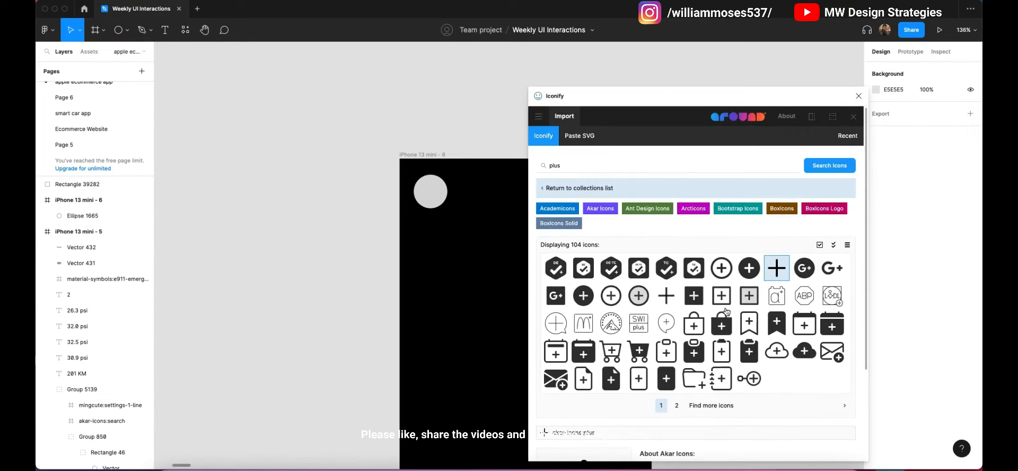
{"action": "scroll", "coordinate": [750, 294], "scroll_direction": "down", "scroll_amount": 3}
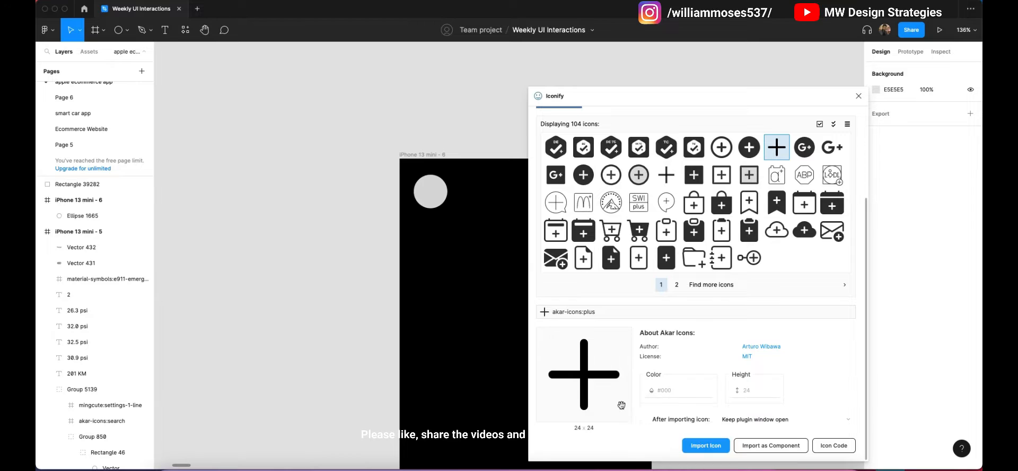
{"action": "left_click", "coordinate": [699, 447]}
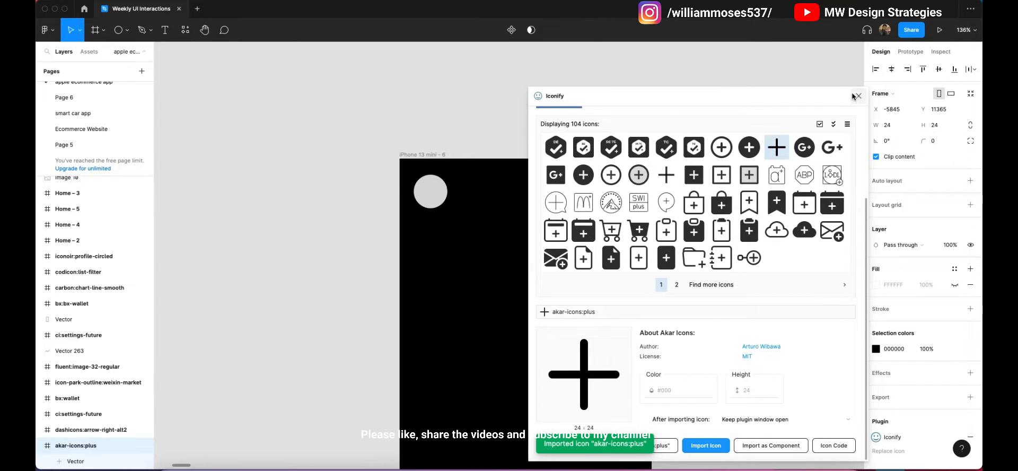
{"action": "left_click", "coordinate": [858, 96]}
{"action": "left_click_drag", "start_coordinate": [673, 241], "coordinate": [706, 196]}
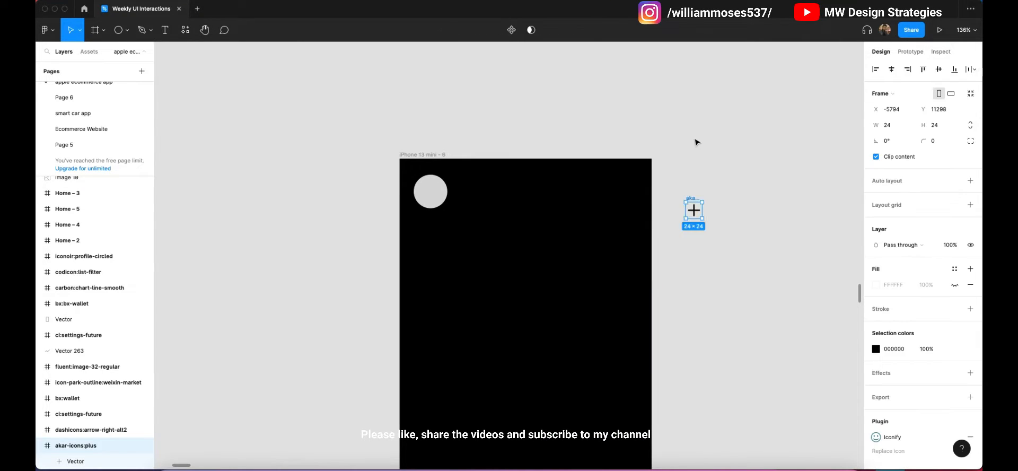
Draw a second circle of about 37 × 37 in the black frame's upper-right corner, at about X 319, Y 30.
{"action": "left_click", "coordinate": [695, 143]}
{"action": "key", "text": "o"}
{"action": "scroll", "coordinate": [610, 180], "scroll_direction": "up", "scroll_amount": 2}
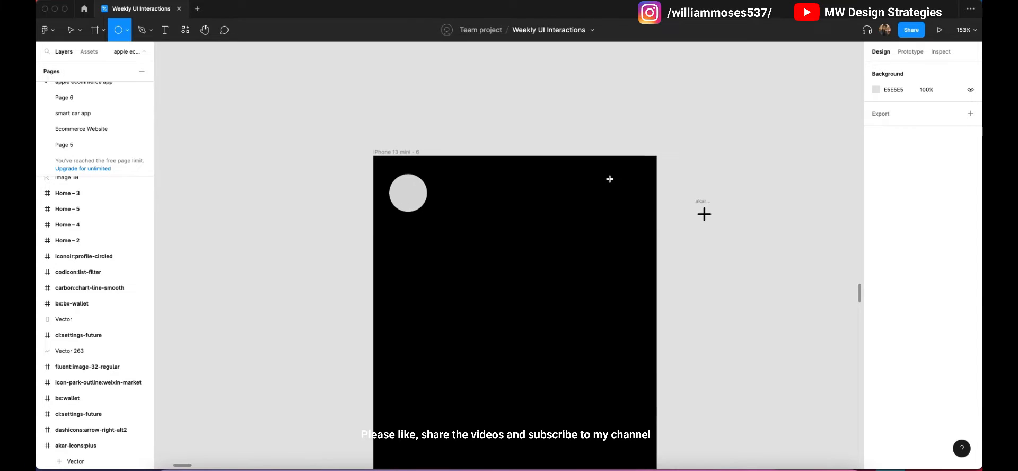
{"action": "mouse_move", "coordinate": [610, 178]}
{"action": "left_mouse_down"}
{"action": "mouse_move", "coordinate": [640, 217]}
{"action": "mouse_move", "coordinate": [629, 198]}
{"action": "mouse_move", "coordinate": [626, 207]}
{"action": "mouse_move", "coordinate": [638, 199]}
{"action": "left_mouse_up"}
{"action": "left_click", "coordinate": [719, 172]}
{"action": "left_click", "coordinate": [620, 199]}
{"action": "scroll", "coordinate": [689, 214], "scroll_direction": "up", "scroll_amount": 3}
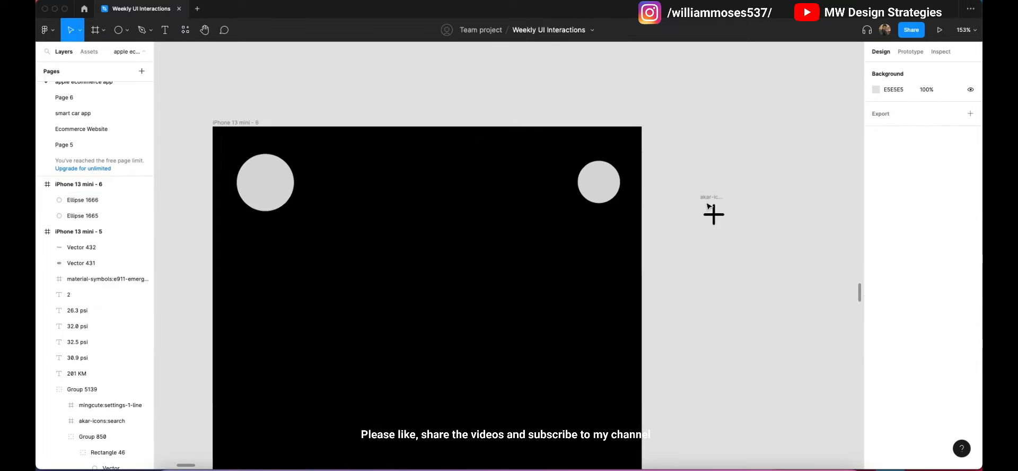
Move the plus icon onto the smaller circle and shrink it to 18 × 18 around the circle's center.
{"action": "left_click_drag", "start_coordinate": [712, 211], "coordinate": [598, 172]}
{"action": "scroll", "coordinate": [596, 192], "scroll_direction": "up", "scroll_amount": 6}
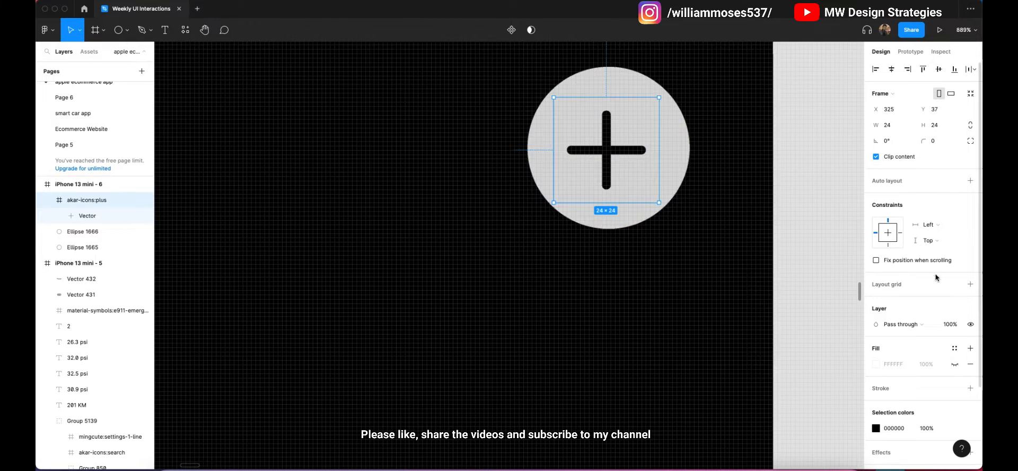
{"action": "left_click_drag", "start_coordinate": [609, 202], "coordinate": [612, 166]}
{"action": "left_click_drag", "start_coordinate": [599, 140], "coordinate": [567, 184]}
{"action": "scroll", "coordinate": [620, 147], "scroll_direction": "down", "scroll_amount": 3}
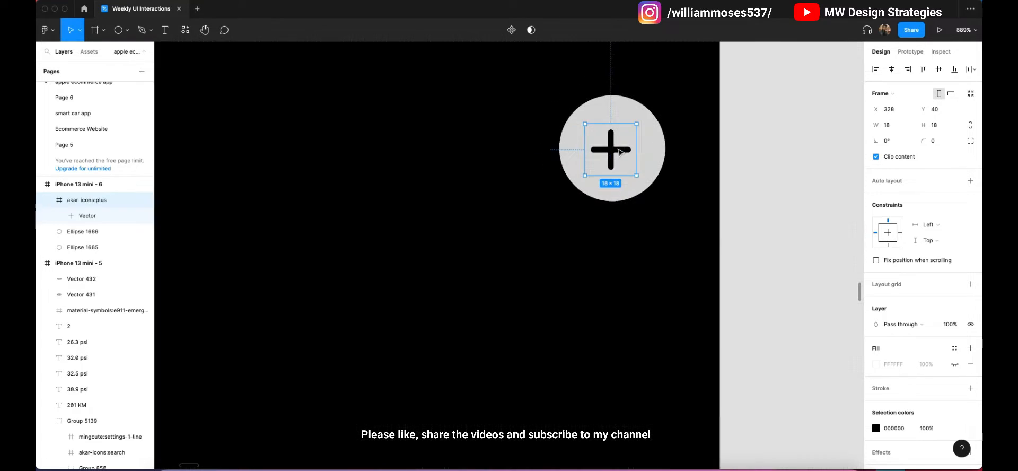
{"action": "key", "text": "alt"}
Change the smaller circle's fill to white (FFFFFF) at 31% opacity.
{"action": "left_click", "coordinate": [616, 108]}
{"action": "scroll", "coordinate": [628, 188], "scroll_direction": "down", "scroll_amount": 4}
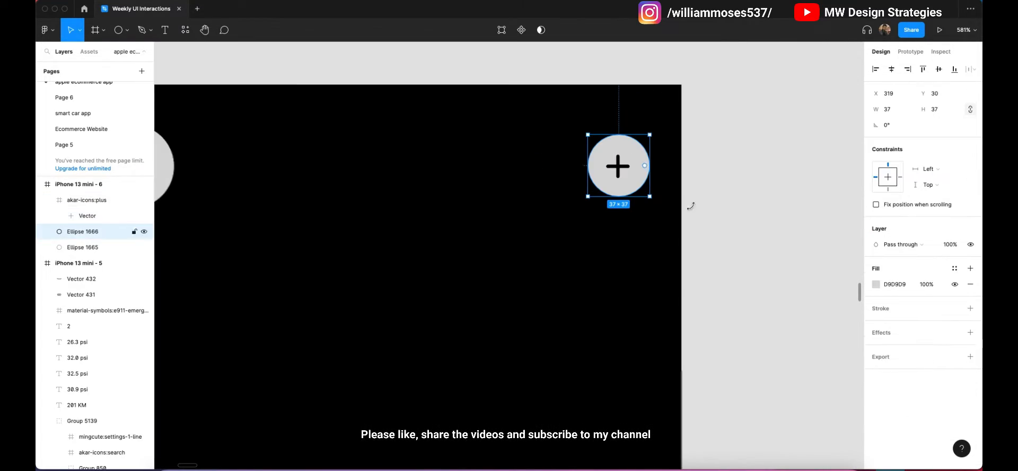
{"action": "left_click", "coordinate": [876, 286]}
{"action": "left_click_drag", "start_coordinate": [755, 239], "coordinate": [695, 135]}
{"action": "left_click", "coordinate": [695, 135]}
{"action": "left_click", "coordinate": [614, 170]}
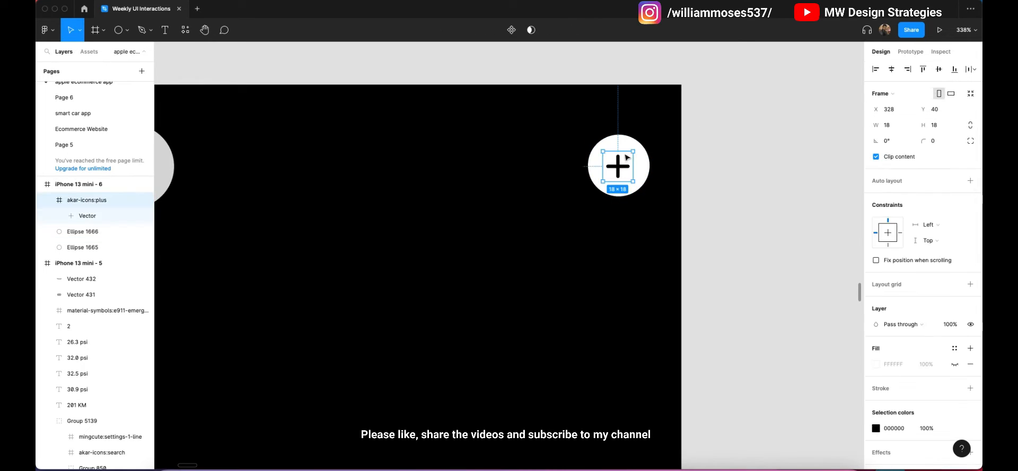
{"action": "left_click", "coordinate": [623, 147]}
{"action": "left_click", "coordinate": [875, 286]}
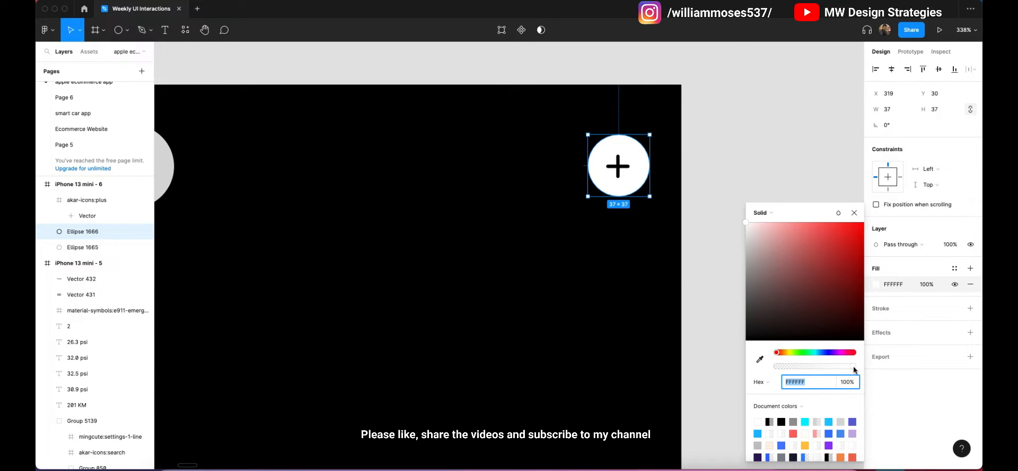
{"action": "left_click_drag", "start_coordinate": [853, 369], "coordinate": [800, 366]}
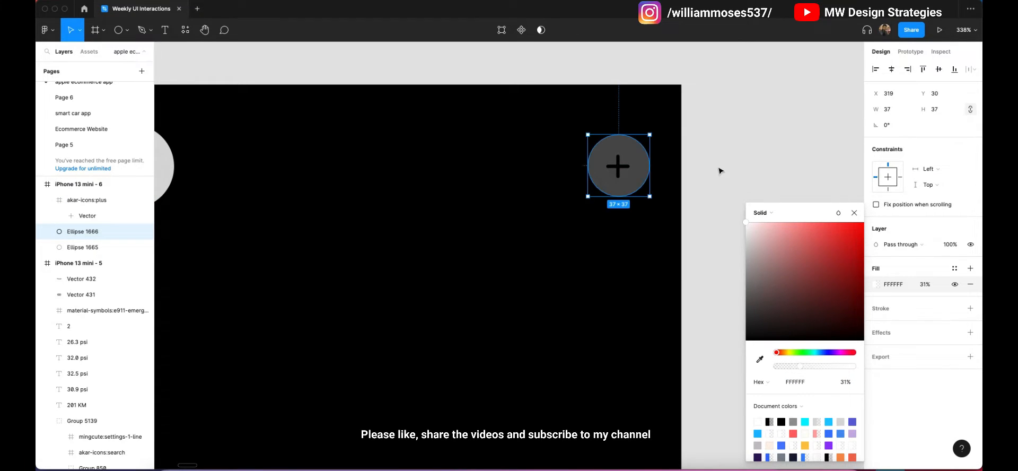
{"action": "left_click", "coordinate": [720, 170]}
Change the plus icon's color to white (FFFFFF), keeping it in the middle of the smaller circle.
{"action": "left_click", "coordinate": [619, 166]}
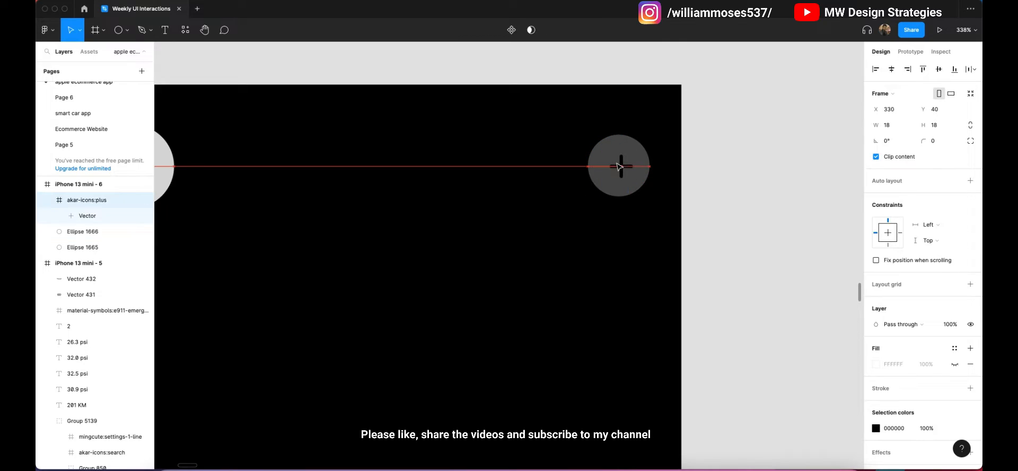
{"action": "scroll", "coordinate": [901, 292], "scroll_direction": "down", "scroll_amount": 3}
{"action": "left_click", "coordinate": [876, 327]}
{"action": "left_click_drag", "start_coordinate": [784, 249], "coordinate": [710, 134]}
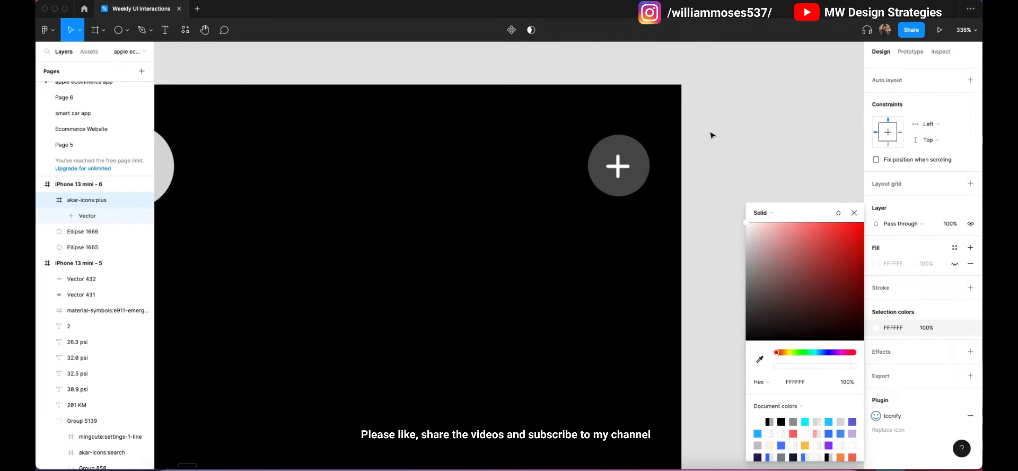
{"action": "left_click", "coordinate": [699, 295]}
{"action": "scroll", "coordinate": [698, 294], "scroll_direction": "down", "scroll_amount": 4}
{"action": "scroll", "coordinate": [662, 252], "scroll_direction": "up", "scroll_amount": 4}
Enlarge the translucent circle to 40 × 40 and center the plus icon within it, at X 327, Y 41.
{"action": "left_click", "coordinate": [655, 204]}
{"action": "scroll", "coordinate": [655, 195], "scroll_direction": "up", "scroll_amount": 5}
{"action": "left_click", "coordinate": [604, 245]}
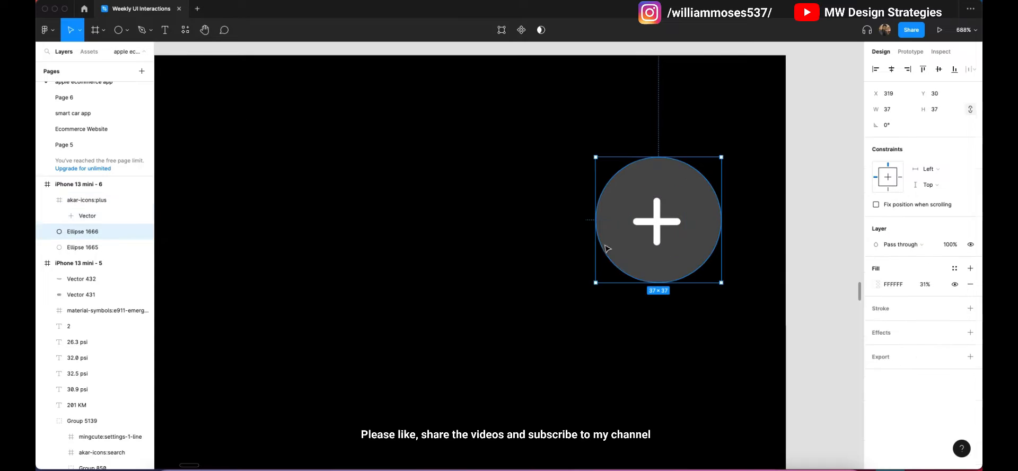
{"action": "left_click", "coordinate": [657, 231], "text": "shift"}
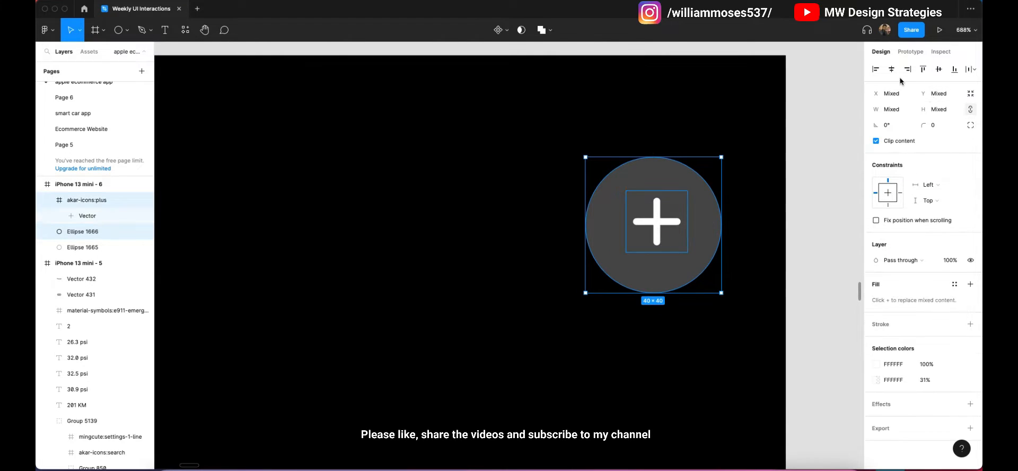
{"action": "left_click", "coordinate": [891, 69]}
{"action": "left_click", "coordinate": [564, 300]}
{"action": "scroll", "coordinate": [561, 295], "scroll_direction": "down", "scroll_amount": 4}
{"action": "left_click", "coordinate": [583, 278]}
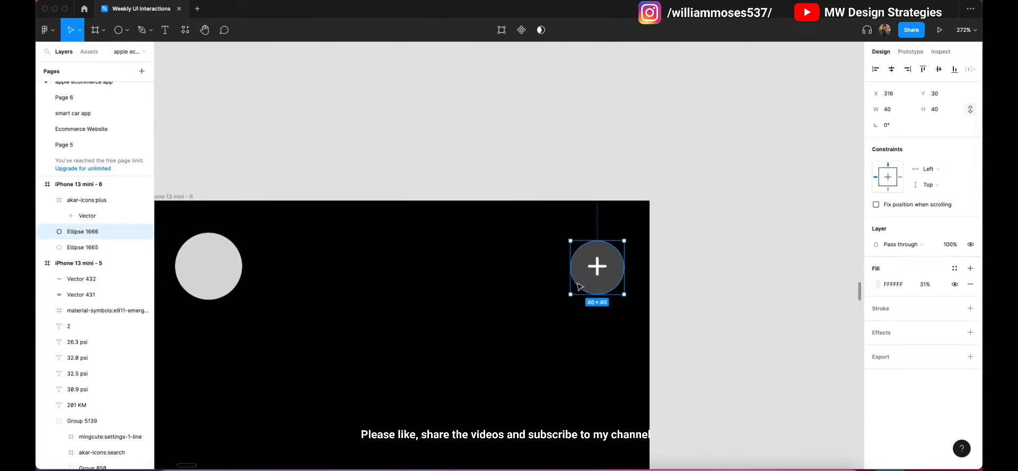
{"action": "scroll", "coordinate": [573, 284], "scroll_direction": "up", "scroll_amount": 4}
{"action": "mouse_move", "coordinate": [629, 231]}
{"action": "left_mouse_down"}
{"action": "mouse_move", "coordinate": [628, 244]}
{"action": "mouse_move", "coordinate": [629, 233]}
{"action": "left_mouse_up"}
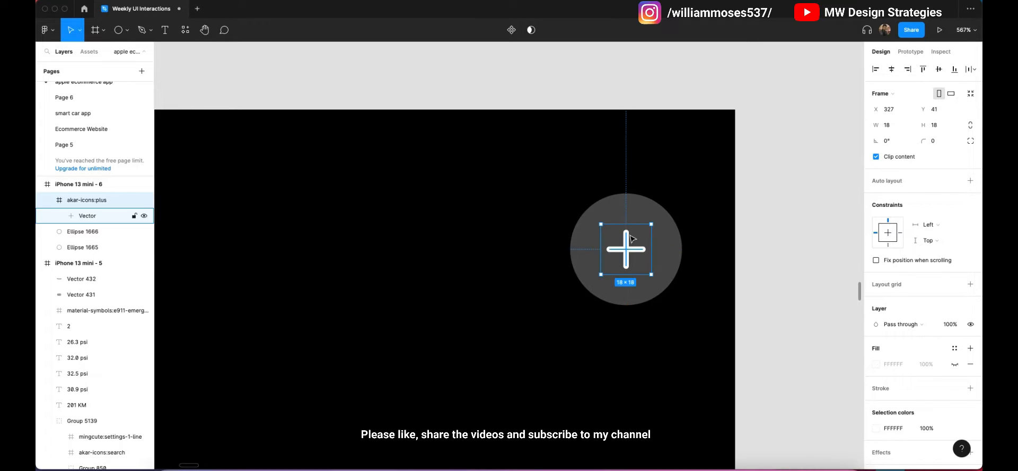
Group the plus icon with its translucent circle.
{"action": "scroll", "coordinate": [630, 233], "scroll_direction": "down", "scroll_amount": 3}
{"action": "left_click_drag", "start_coordinate": [758, 219], "coordinate": [579, 320]}
{"action": "scroll", "coordinate": [617, 257], "scroll_direction": "down", "scroll_amount": 4}
{"action": "key", "text": "super+g"}
{"action": "scroll", "coordinate": [644, 275], "scroll_direction": "down", "scroll_amount": 1}
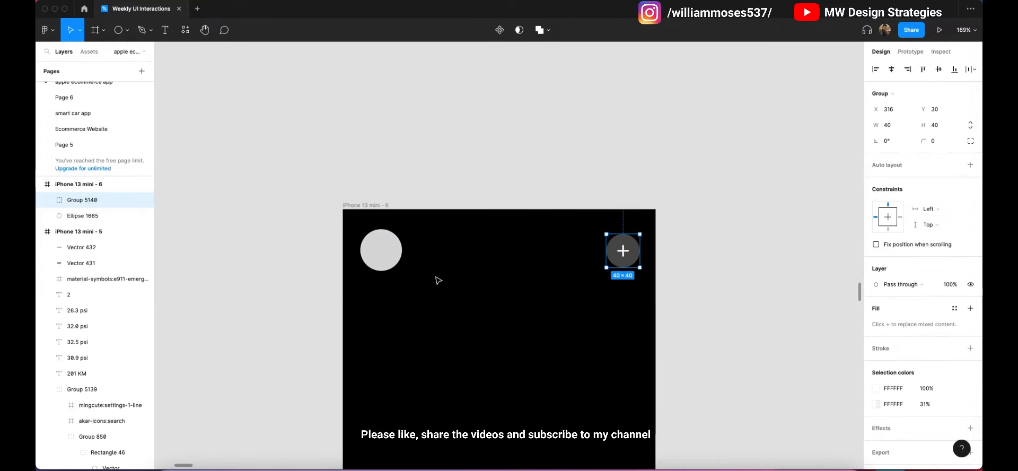
Align the light grey circle and the plus button group on their vertical centers.
{"action": "right_click", "coordinate": [403, 258]}
{"action": "left_click", "coordinate": [391, 258]}
{"action": "key", "text": "Escape"}
{"action": "left_click", "coordinate": [379, 260]}
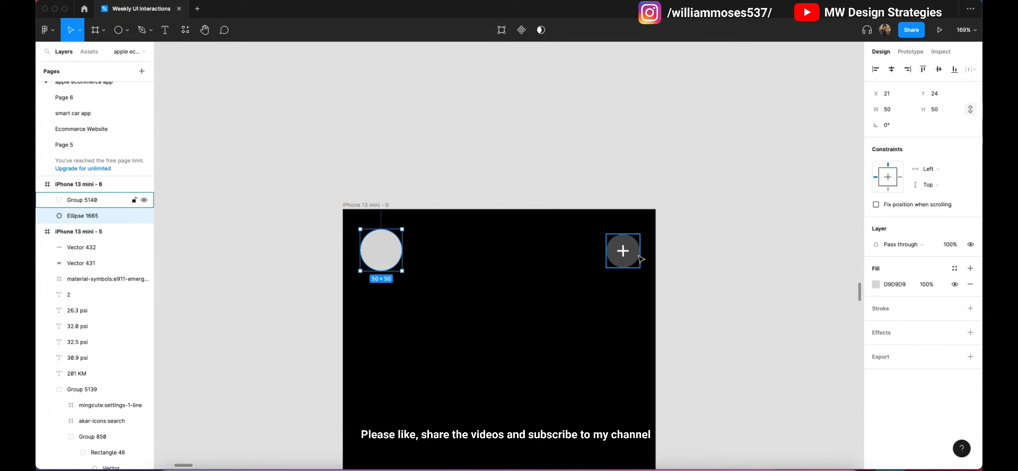
{"action": "left_click", "coordinate": [623, 251], "text": "shift"}
{"action": "left_click", "coordinate": [940, 69]}
{"action": "left_click", "coordinate": [712, 178]}
{"action": "scroll", "coordinate": [711, 179], "scroll_direction": "down", "scroll_amount": 4}
{"action": "scroll", "coordinate": [636, 228], "scroll_direction": "up", "scroll_amount": 3}
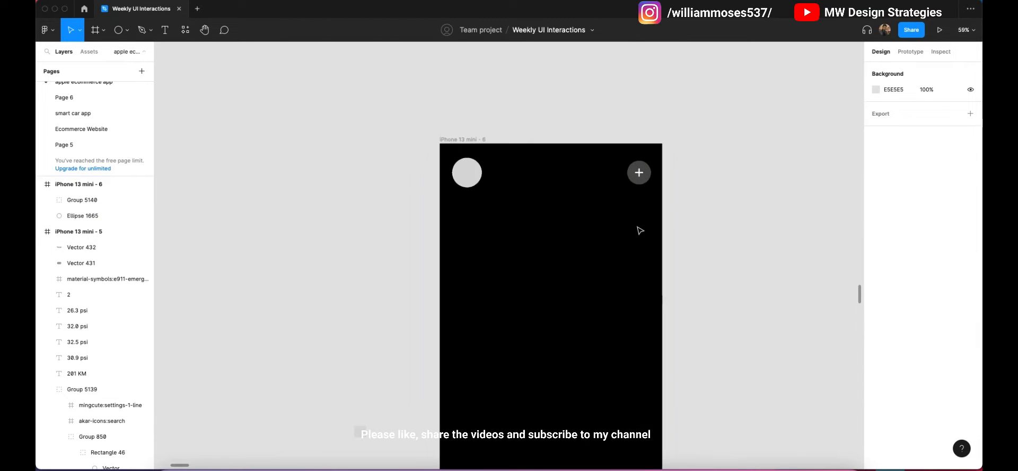
{"action": "scroll", "coordinate": [370, 127], "scroll_direction": "up", "scroll_amount": 1}
{"action": "right_click", "coordinate": [369, 106]}
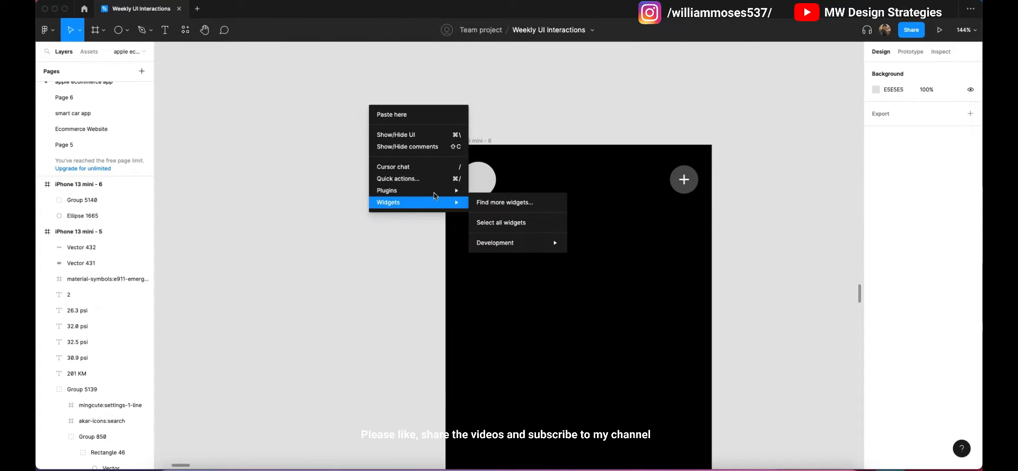
{"action": "mouse_move", "coordinate": [403, 189]}
{"action": "left_click", "coordinate": [524, 234]}
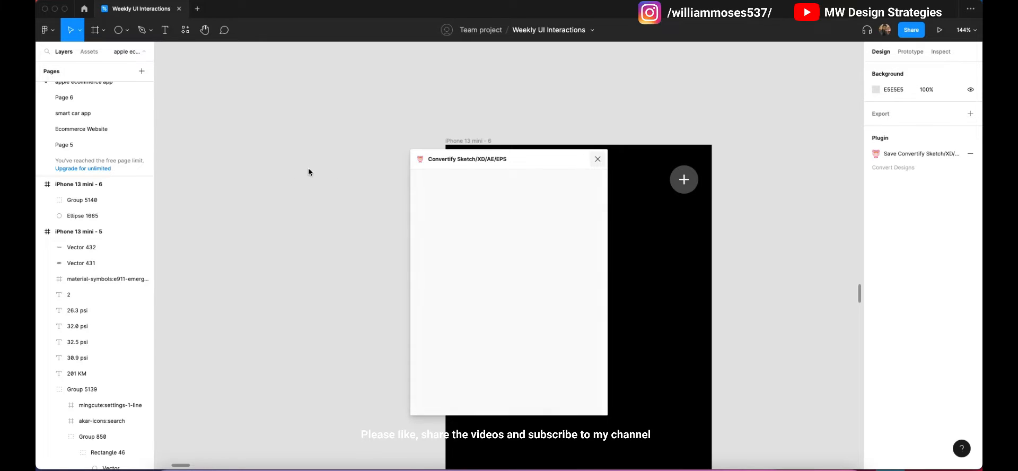
Open the Content Reel plugin and show its image collections.
{"action": "right_click", "coordinate": [308, 169]}
{"action": "mouse_move", "coordinate": [373, 249]}
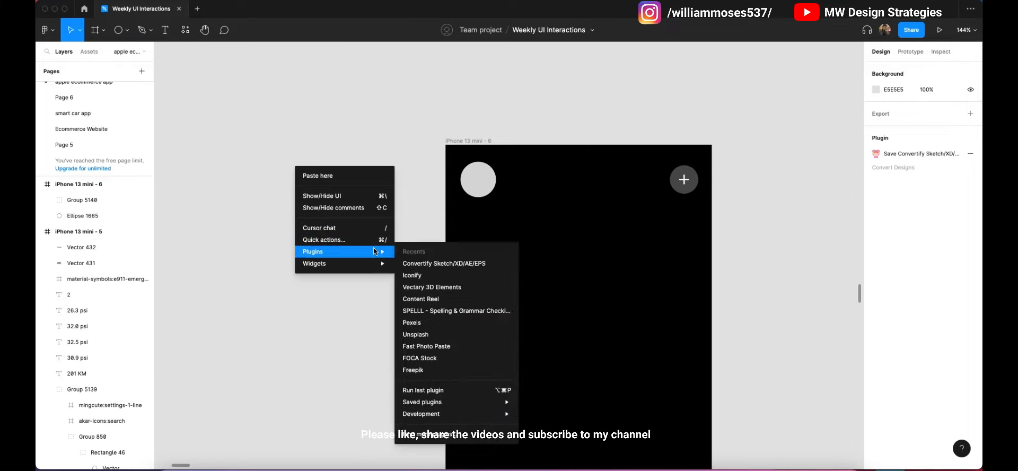
{"action": "left_click", "coordinate": [449, 298]}
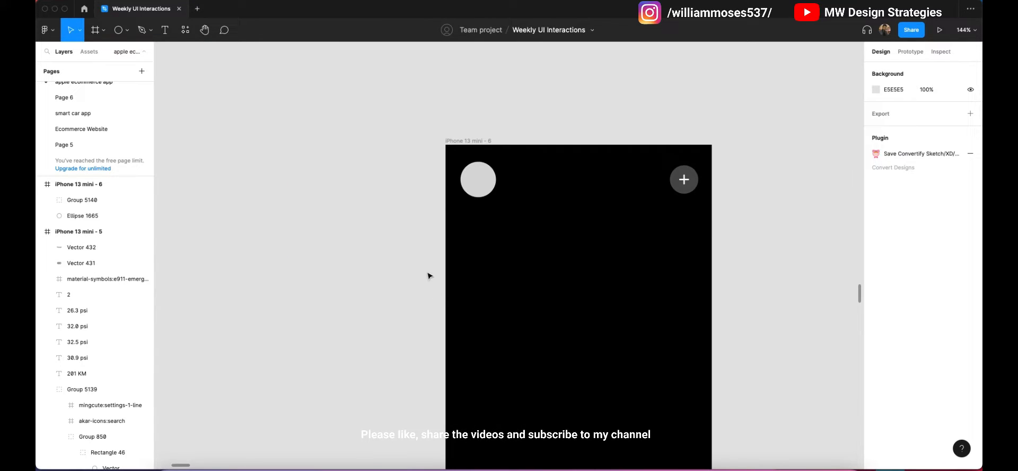
{"action": "scroll", "coordinate": [645, 130], "scroll_direction": "down", "scroll_amount": 1}
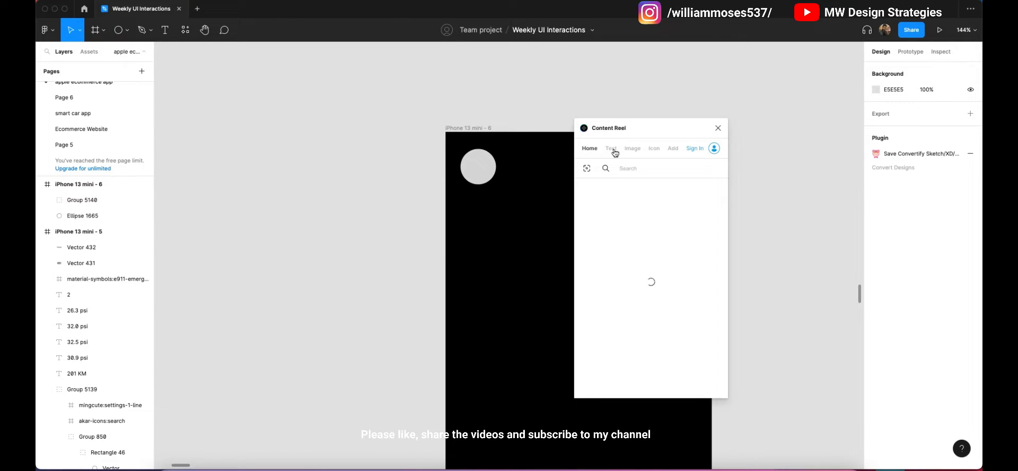
{"action": "left_click", "coordinate": [615, 153]}
{"action": "left_click", "coordinate": [631, 150]}
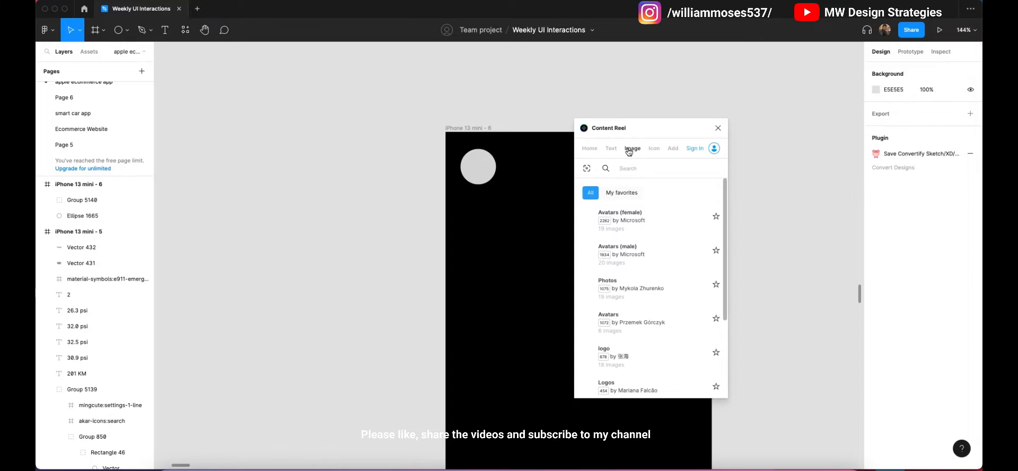
Fill the light grey header circle with a portrait from the plugin's Avatars collection, and close the plugin.
{"action": "left_click", "coordinate": [478, 169]}
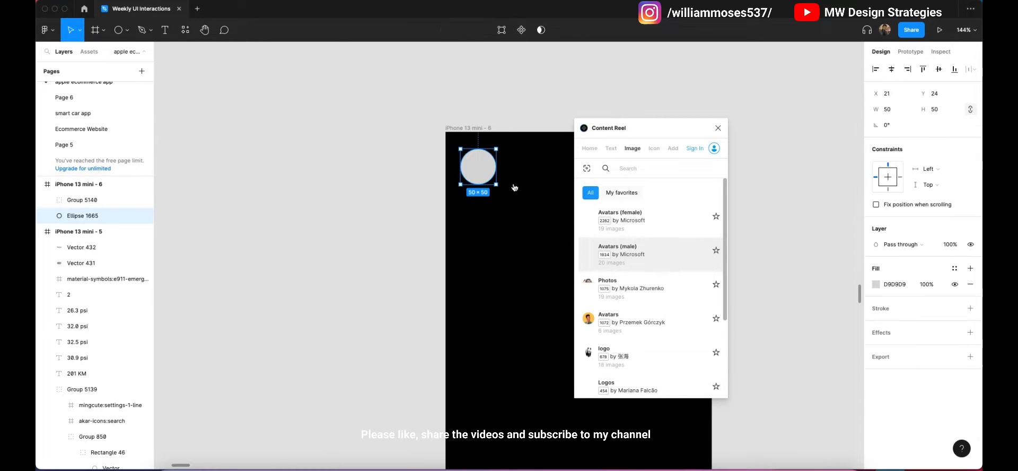
{"action": "scroll", "coordinate": [647, 264], "scroll_direction": "down", "scroll_amount": 1}
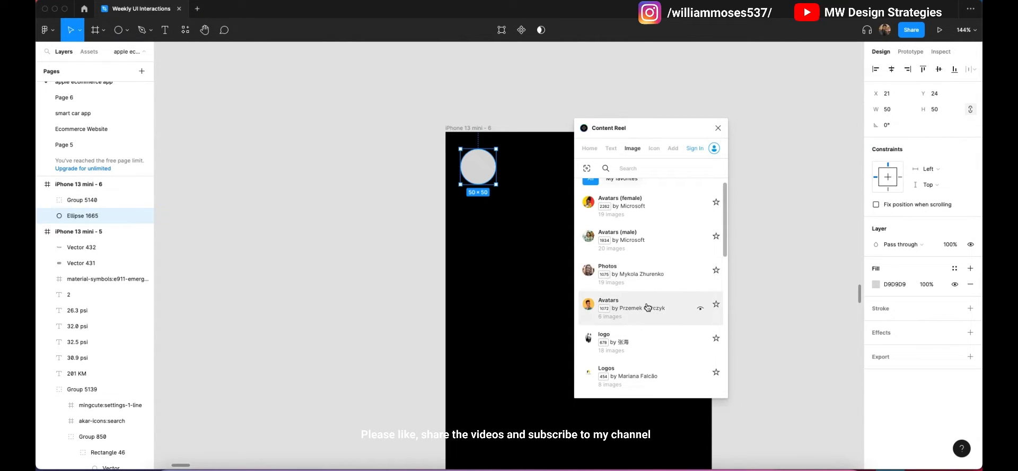
{"action": "left_click", "coordinate": [673, 316]}
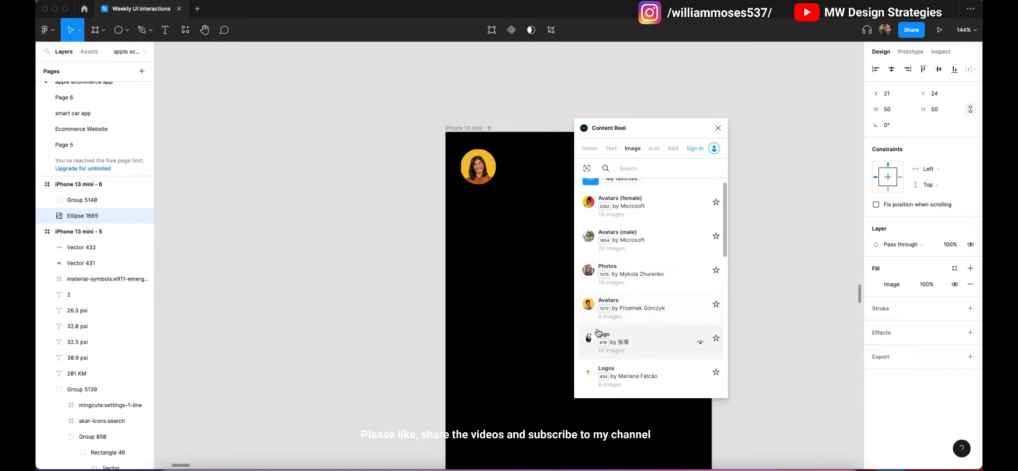
{"action": "left_click", "coordinate": [720, 130]}
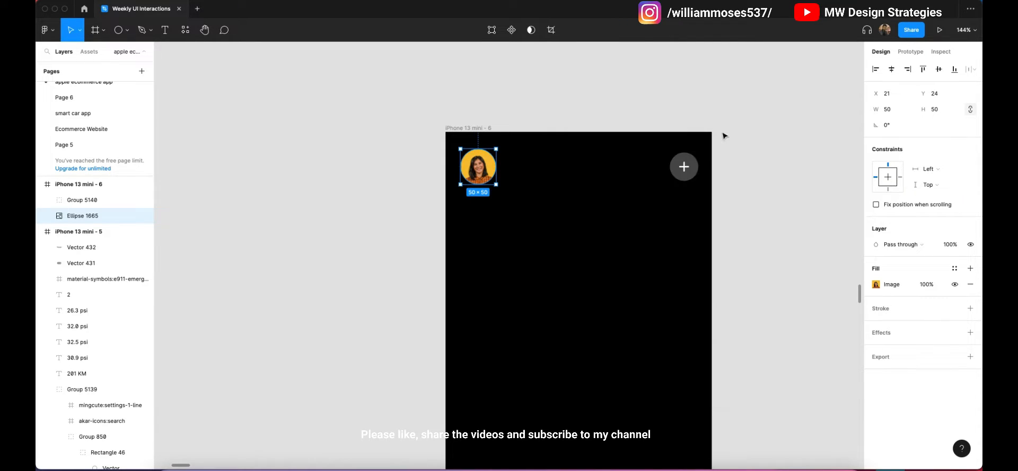
{"action": "left_click", "coordinate": [594, 99]}
{"action": "scroll", "coordinate": [568, 227], "scroll_direction": "down", "scroll_amount": 2}
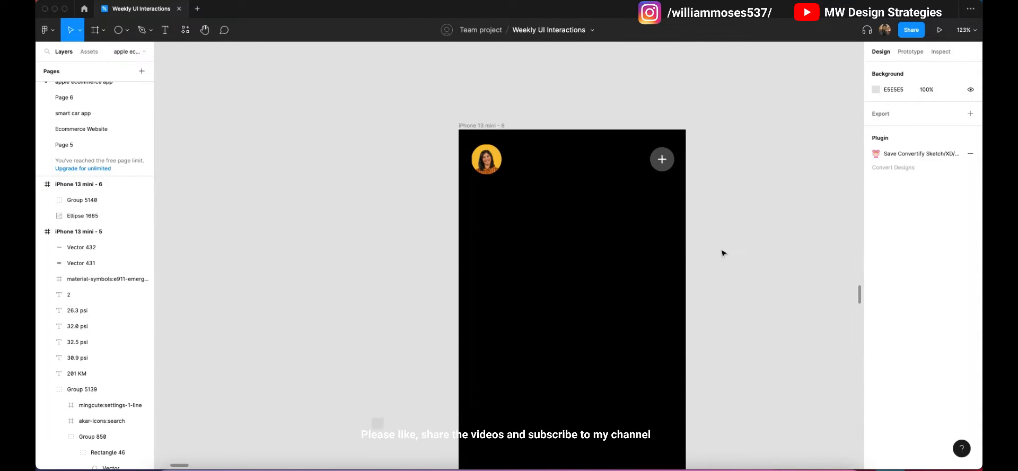
Add the text "My Cars" below the avatar and place it at X 21, Y 103.
{"action": "scroll", "coordinate": [684, 257], "scroll_direction": "up", "scroll_amount": 2}
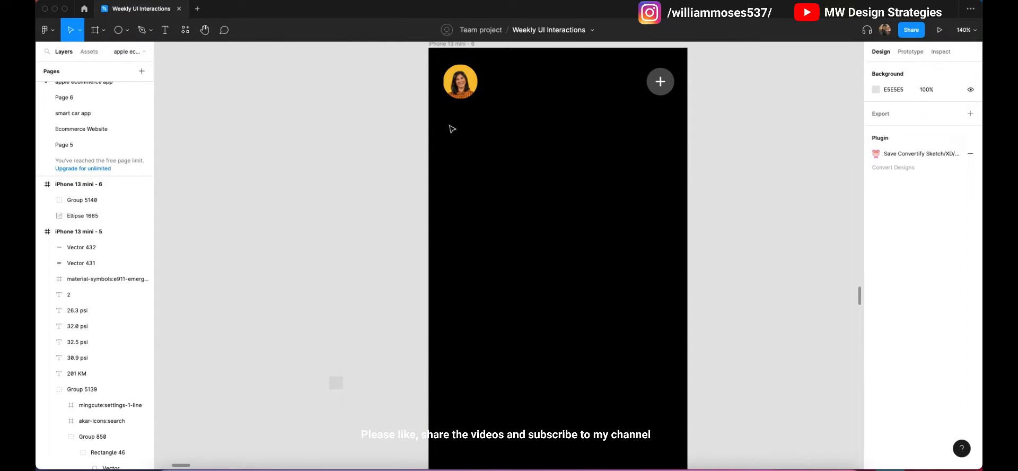
{"action": "left_click", "coordinate": [165, 30]}
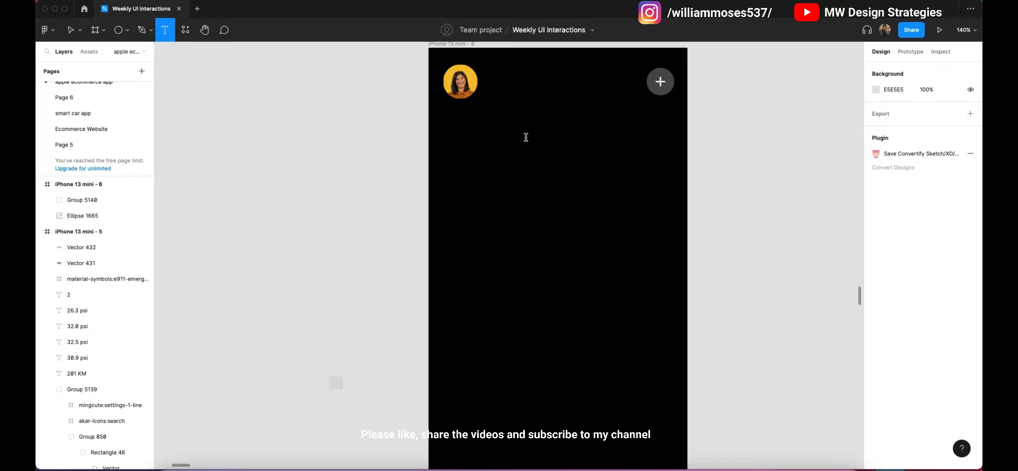
{"action": "left_click", "coordinate": [440, 125]}
{"action": "type", "text": "My Cards"}
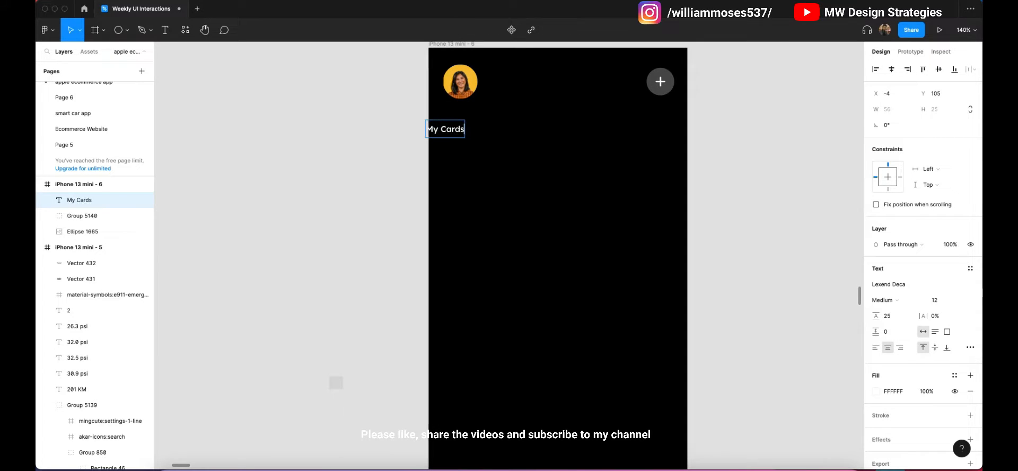
{"action": "key", "text": "Escape"}
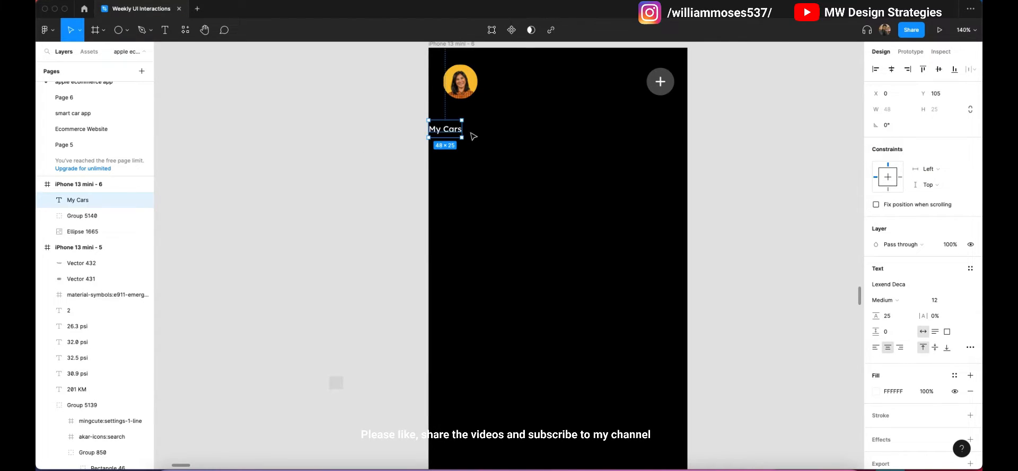
{"action": "left_click_drag", "start_coordinate": [457, 131], "coordinate": [479, 131]}
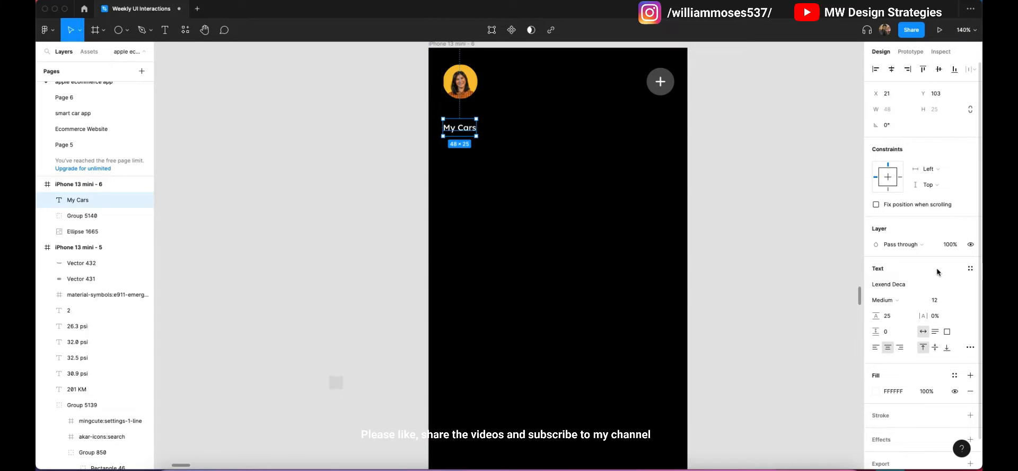
Set the "My Cars" font size to 42 and fit its box at X 21 with the text vertically centered.
{"action": "left_click", "coordinate": [934, 300]}
{"action": "type", "text": "52"}
{"action": "key", "text": "Return"}
{"action": "type", "text": "42"}
{"action": "key", "text": "Return"}
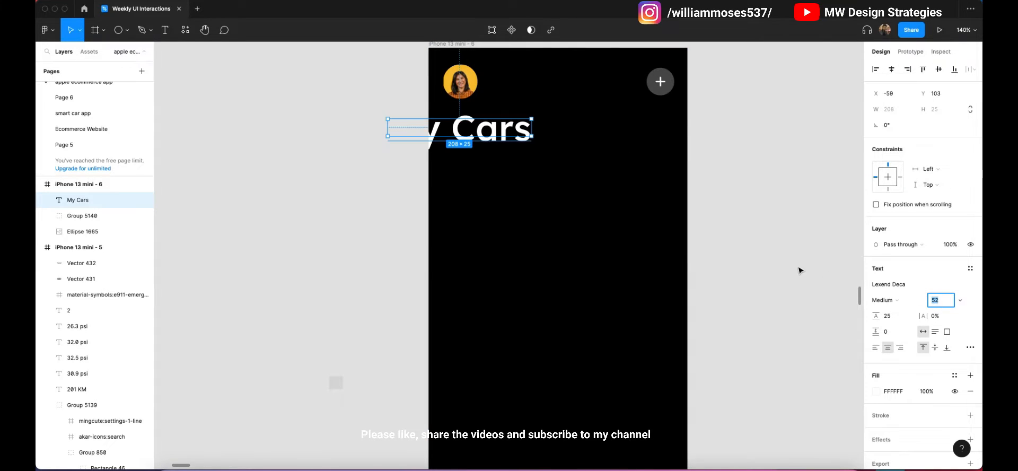
{"action": "left_click_drag", "start_coordinate": [460, 135], "coordinate": [509, 150]}
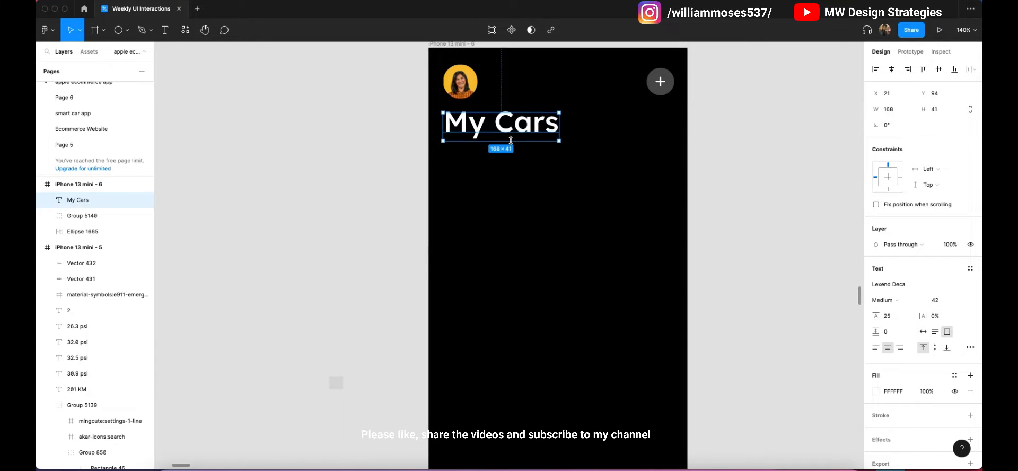
{"action": "left_click", "coordinate": [934, 347]}
{"action": "left_click", "coordinate": [727, 212]}
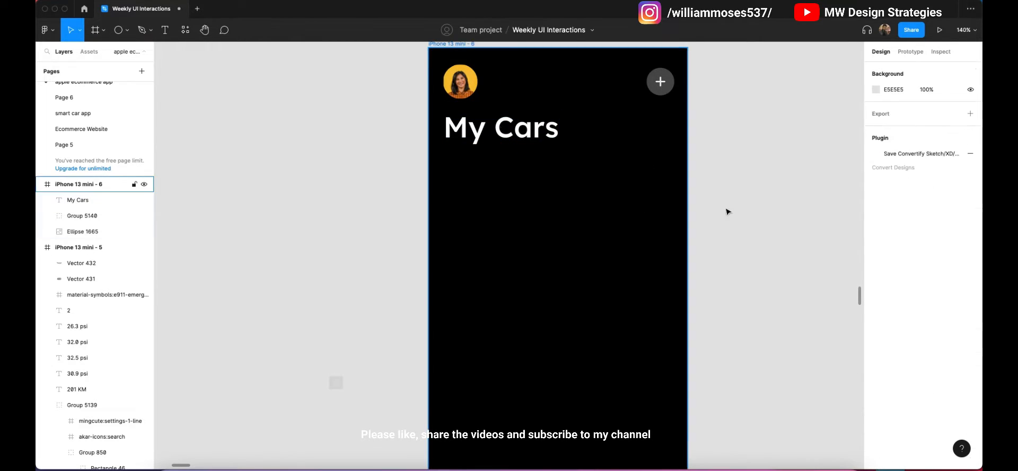
Show the 10-column layout grid on the black iPhone 13 mini frame.
{"action": "left_click", "coordinate": [637, 195]}
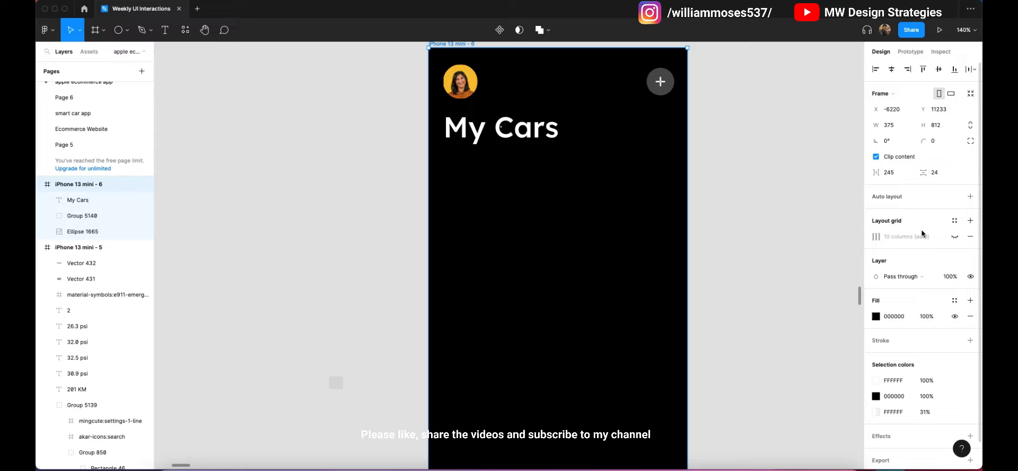
{"action": "left_click", "coordinate": [955, 237]}
{"action": "left_click", "coordinate": [789, 220]}
{"action": "scroll", "coordinate": [452, 206], "scroll_direction": "up", "scroll_amount": 5}
{"action": "scroll", "coordinate": [488, 380], "scroll_direction": "up", "scroll_amount": 10}
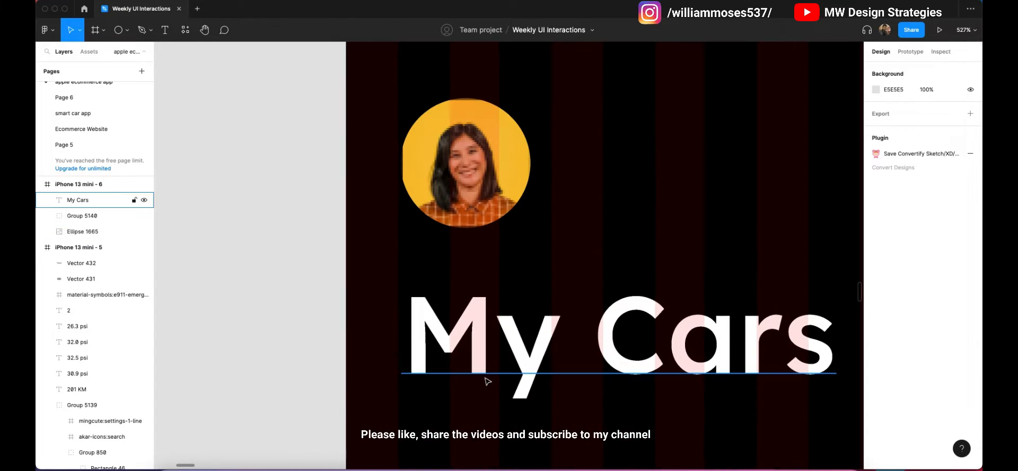
Left-align the "My Cars" text and move it together with the avatar to X 19, along the first grid column.
{"action": "left_click", "coordinate": [487, 379]}
{"action": "left_click", "coordinate": [469, 212], "text": "shift"}
{"action": "scroll", "coordinate": [469, 223], "scroll_direction": "up", "scroll_amount": 4}
{"action": "scroll", "coordinate": [467, 323], "scroll_direction": "down", "scroll_amount": 6}
{"action": "left_click", "coordinate": [424, 270]}
{"action": "scroll", "coordinate": [434, 265], "scroll_direction": "down", "scroll_amount": 3}
{"action": "scroll", "coordinate": [451, 262], "scroll_direction": "up", "scroll_amount": 5}
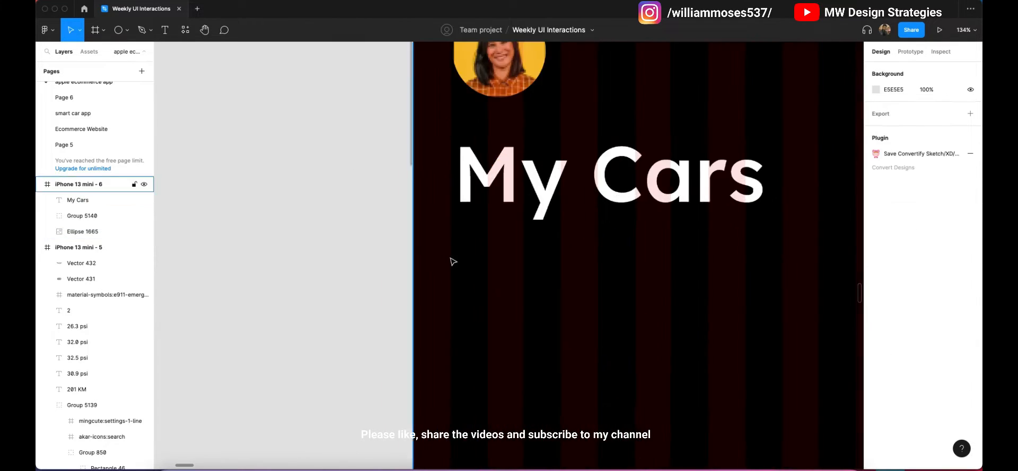
{"action": "scroll", "coordinate": [452, 262], "scroll_direction": "up", "scroll_amount": 10}
{"action": "left_click", "coordinate": [498, 339]}
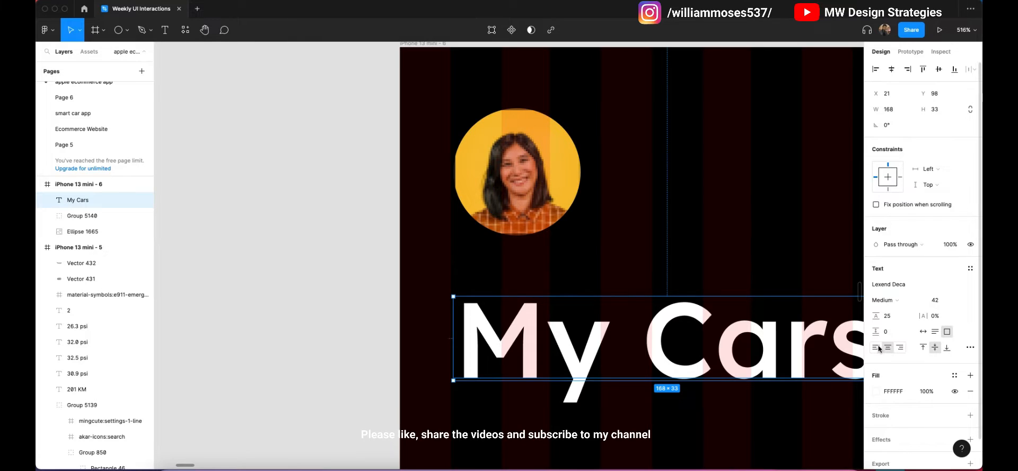
{"action": "scroll", "coordinate": [450, 241], "scroll_direction": "down", "scroll_amount": 5}
{"action": "left_click", "coordinate": [479, 209], "text": "shift"}
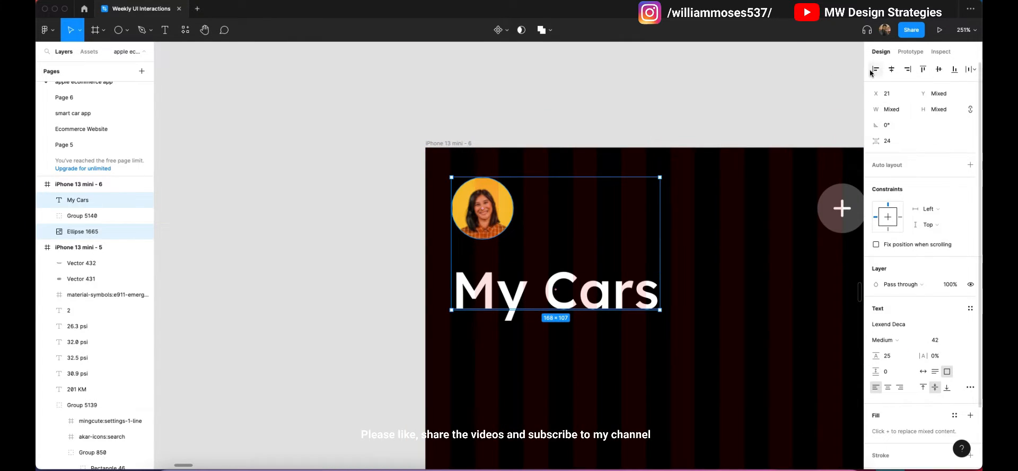
{"action": "left_click_drag", "start_coordinate": [498, 281], "coordinate": [505, 281]}
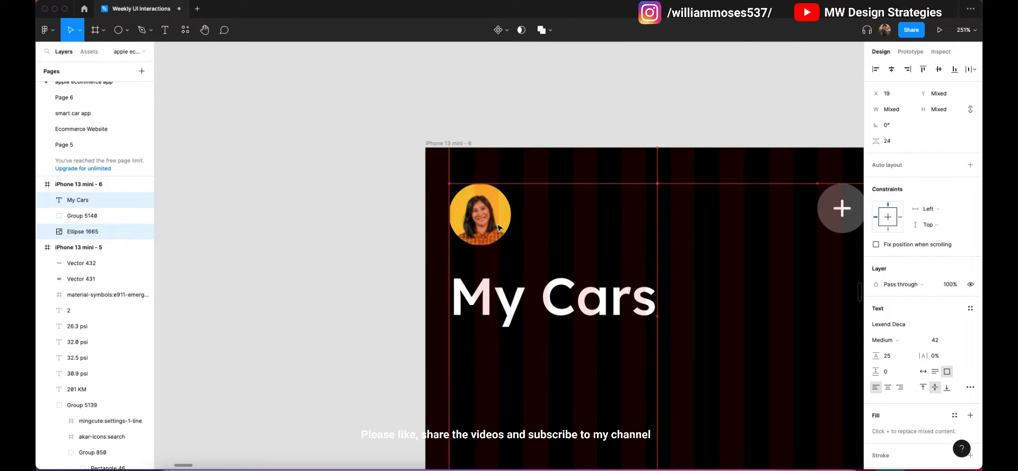
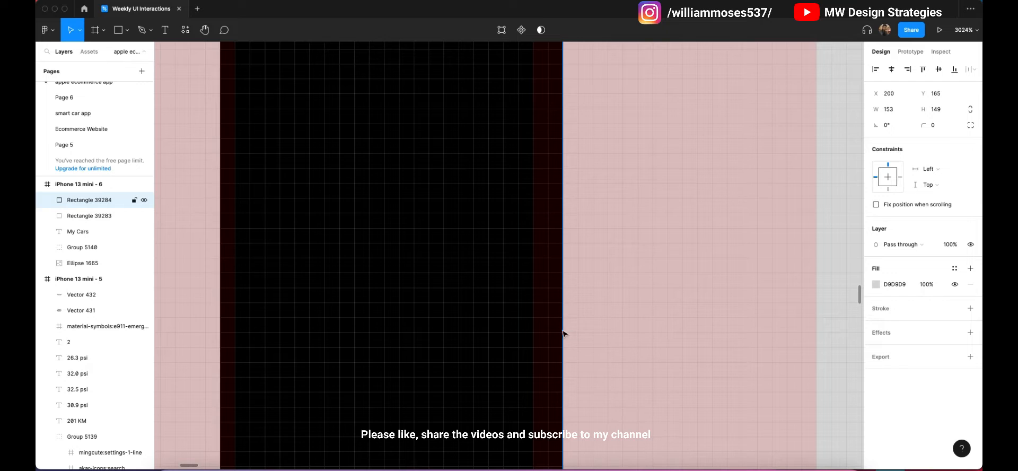
Place the second grey rectangle at X 198 and widen it to 158.
{"action": "scroll", "coordinate": [557, 330], "scroll_direction": "down", "scroll_amount": 5}
{"action": "scroll", "coordinate": [705, 356], "scroll_direction": "up", "scroll_amount": 5}
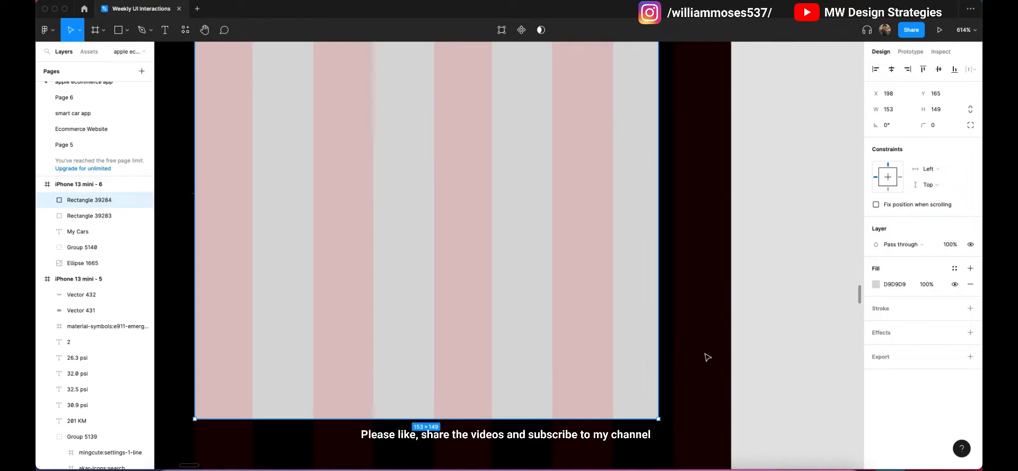
{"action": "left_click_drag", "start_coordinate": [700, 368], "coordinate": [741, 364]}
{"action": "scroll", "coordinate": [740, 365], "scroll_direction": "down", "scroll_amount": 10}
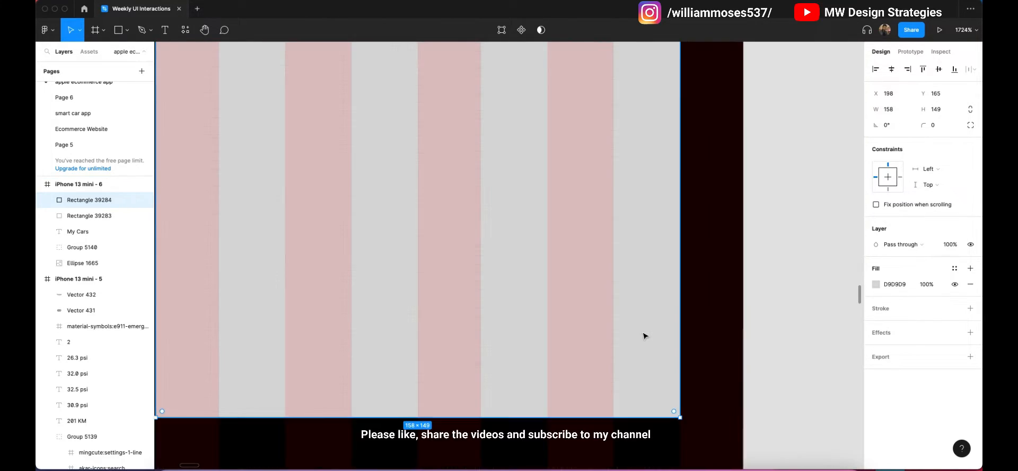
Round the corners of both grey rectangles with a radius of 13.
{"action": "left_click", "coordinate": [511, 298], "text": "shift"}
{"action": "scroll", "coordinate": [546, 306], "scroll_direction": "up", "scroll_amount": 2}
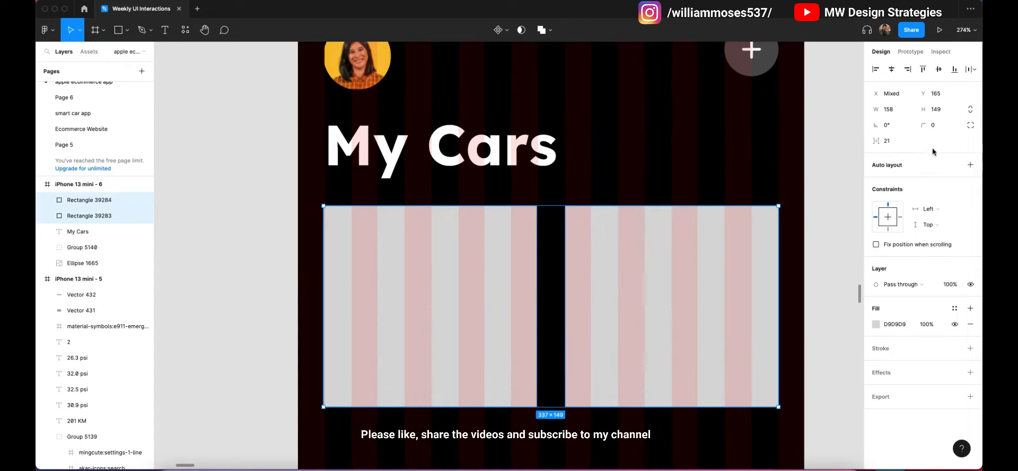
{"action": "scroll", "coordinate": [763, 197], "scroll_direction": "right", "scroll_amount": 2}
{"action": "scroll", "coordinate": [764, 197], "scroll_direction": "down", "scroll_amount": 4}
{"action": "left_click", "coordinate": [953, 130]}
{"action": "type", "text": "20"}
{"action": "key", "text": "Return"}
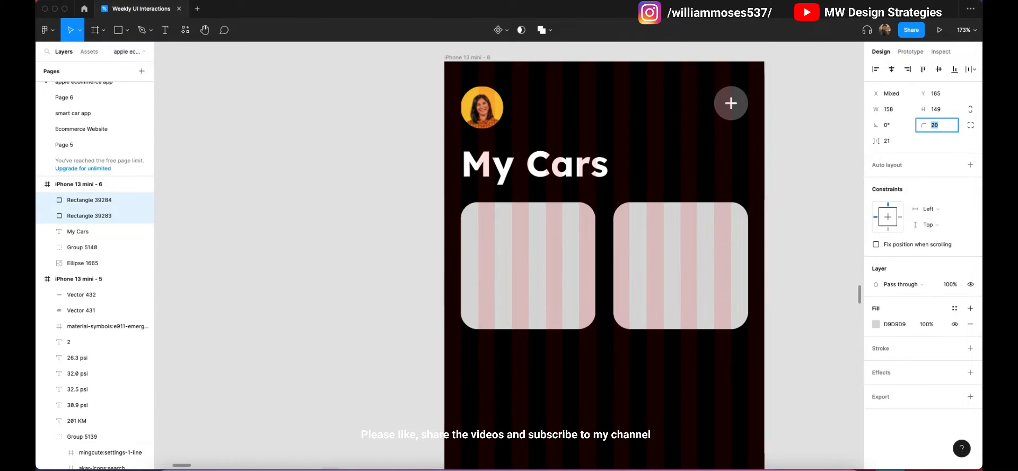
{"action": "type", "text": "11"}
{"action": "key", "text": "Return"}
{"action": "scroll", "coordinate": [758, 288], "scroll_direction": "right", "scroll_amount": 2}
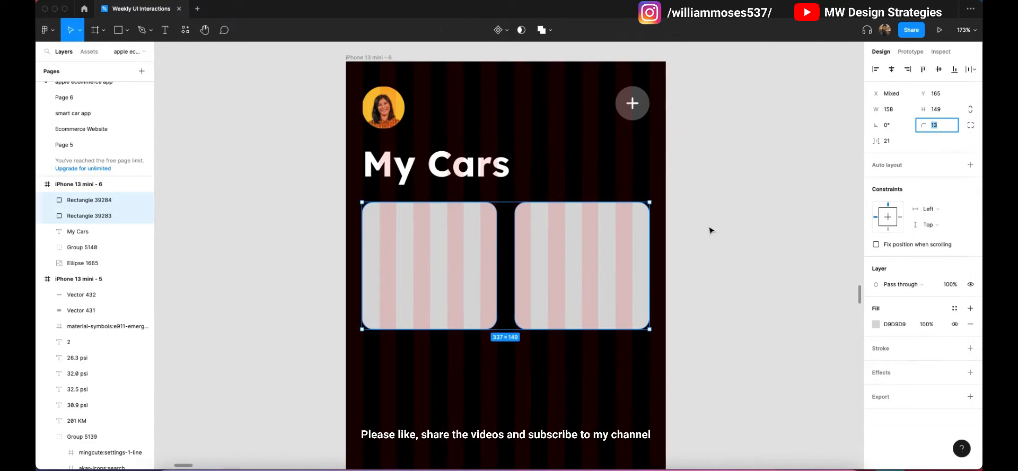
Hide the layout grid on the iPhone 13 mini frame.
{"action": "left_click", "coordinate": [368, 57]}
{"action": "left_click", "coordinate": [954, 220]}
{"action": "left_click", "coordinate": [763, 244]}
{"action": "scroll", "coordinate": [609, 264], "scroll_direction": "left", "scroll_amount": 1}
Change the fill of both cards to white FFFFFF at 19% opacity.
{"action": "left_click", "coordinate": [610, 263]}
{"action": "left_click", "coordinate": [468, 257], "text": "shift"}
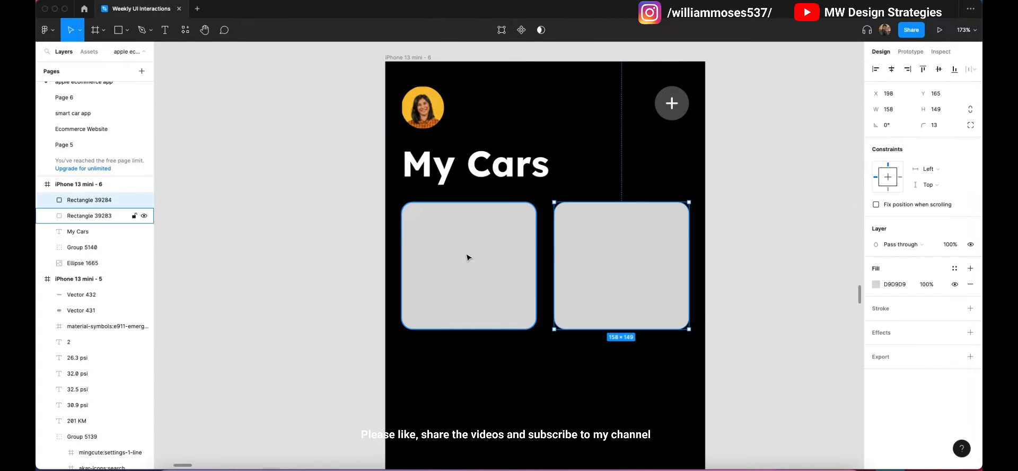
{"action": "scroll", "coordinate": [468, 257], "scroll_direction": "down", "scroll_amount": 3}
{"action": "left_click", "coordinate": [874, 323]}
{"action": "type", "text": "ffffff"}
{"action": "key", "text": "Return"}
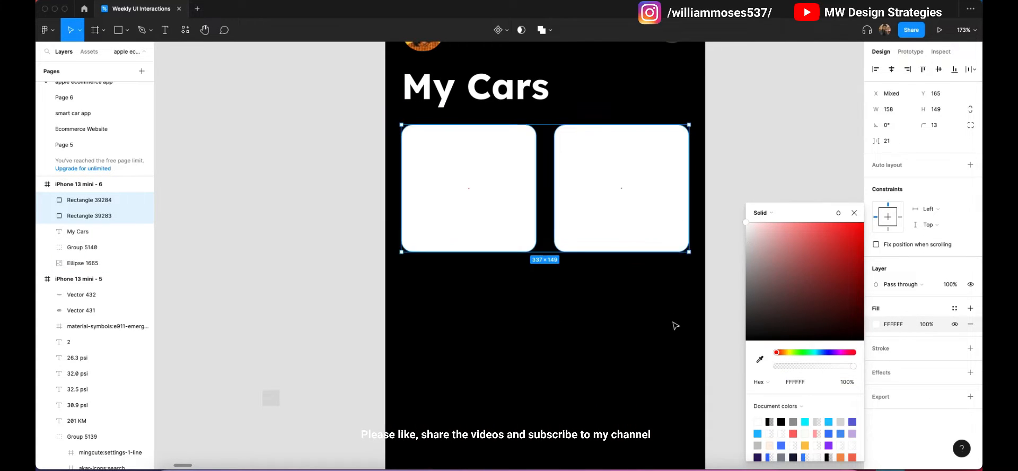
{"action": "scroll", "coordinate": [675, 322], "scroll_direction": "up", "scroll_amount": 1}
{"action": "left_click_drag", "start_coordinate": [852, 366], "coordinate": [790, 366]}
{"action": "left_click", "coordinate": [549, 338]}
Lower the fill opacity of both cards to 12%.
{"action": "scroll", "coordinate": [549, 338], "scroll_direction": "up", "scroll_amount": 3}
{"action": "scroll", "coordinate": [617, 319], "scroll_direction": "down", "scroll_amount": 5}
{"action": "left_click", "coordinate": [523, 249]}
{"action": "left_click", "coordinate": [599, 259], "text": "shift"}
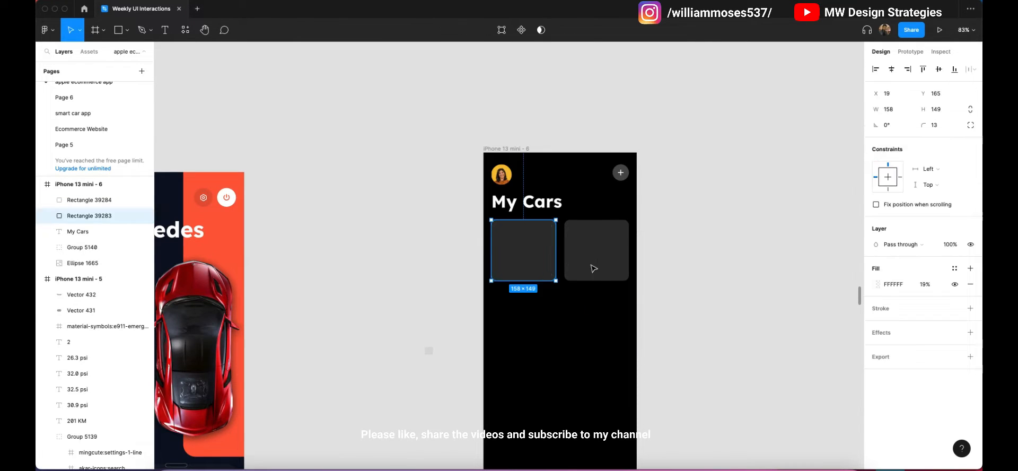
{"action": "scroll", "coordinate": [603, 261], "scroll_direction": "up", "scroll_amount": 3}
{"action": "left_click", "coordinate": [875, 325]}
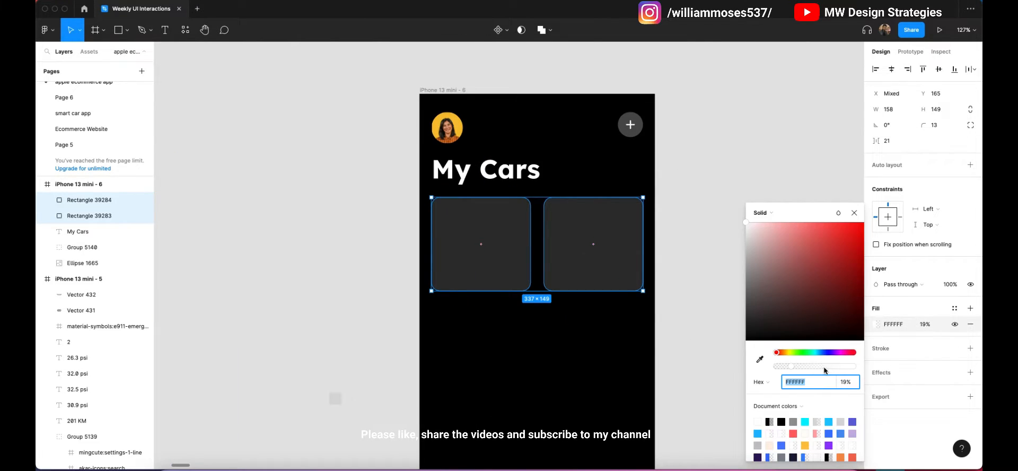
{"action": "left_click_drag", "start_coordinate": [792, 368], "coordinate": [785, 364]}
{"action": "left_click", "coordinate": [714, 336]}
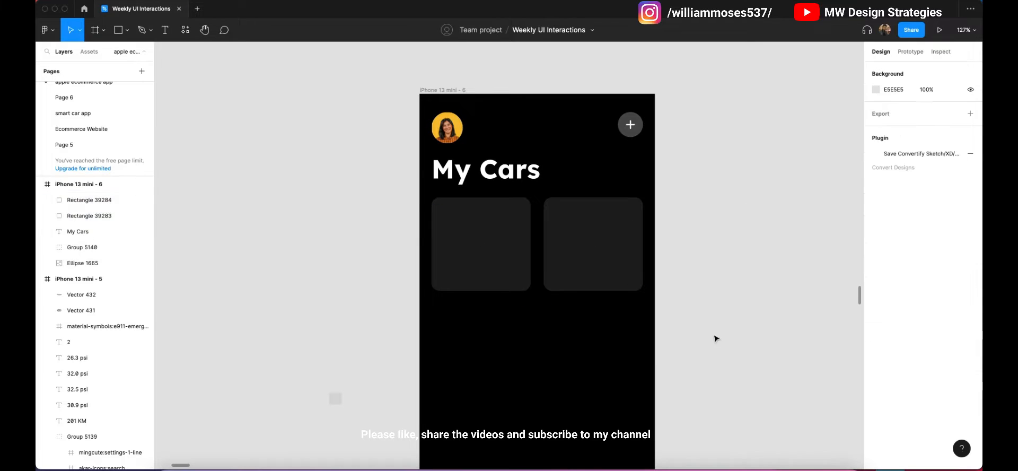
Change the right card's fill to blue 185E9F at 28% opacity.
{"action": "left_click", "coordinate": [578, 202]}
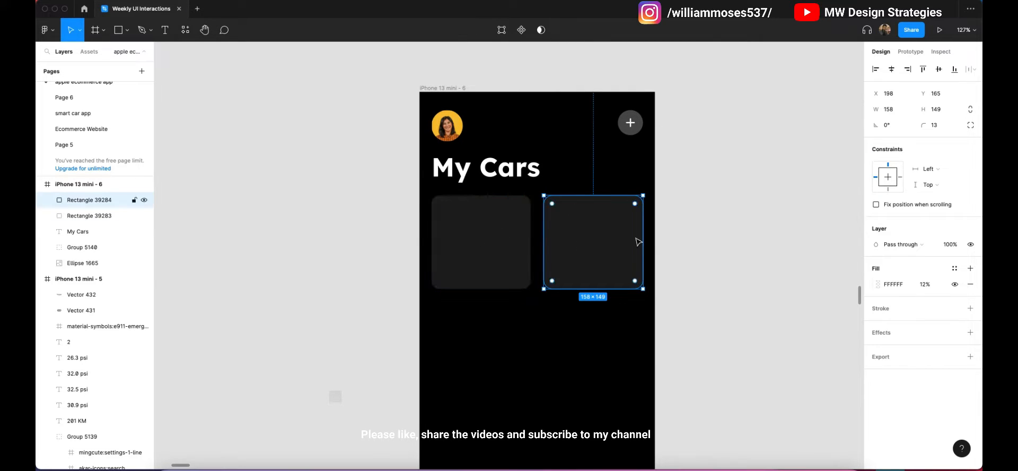
{"action": "left_click", "coordinate": [876, 284]}
{"action": "left_click", "coordinate": [819, 351]}
{"action": "left_click_drag", "start_coordinate": [805, 286], "coordinate": [805, 269]}
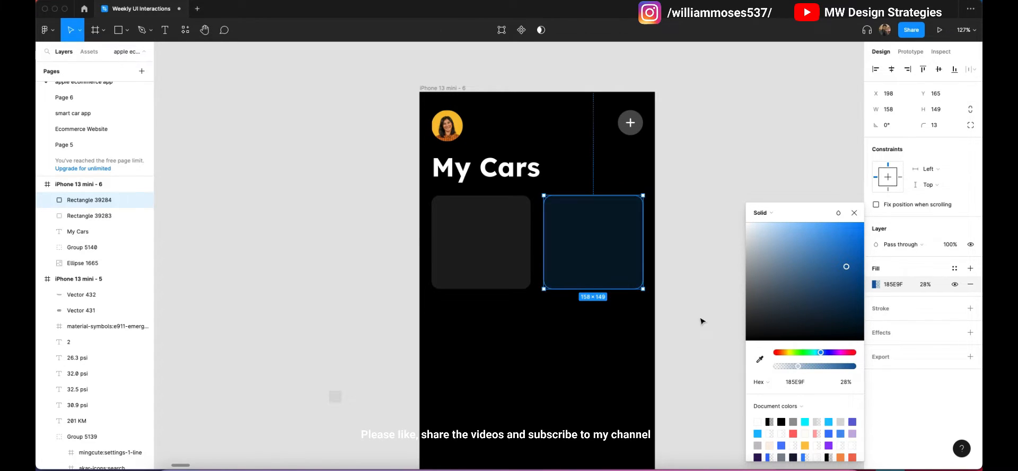
{"action": "left_click", "coordinate": [698, 289]}
{"action": "left_click", "coordinate": [466, 257]}
{"action": "left_click", "coordinate": [760, 298]}
Duplicate both cards as a second row beneath the originals and nudge the copies down by 4.
{"action": "left_click", "coordinate": [503, 246]}
{"action": "left_click", "coordinate": [565, 236], "text": "shift"}
{"action": "left_click_drag", "start_coordinate": [566, 236], "coordinate": [570, 336]}
{"action": "key", "text": "super+z"}
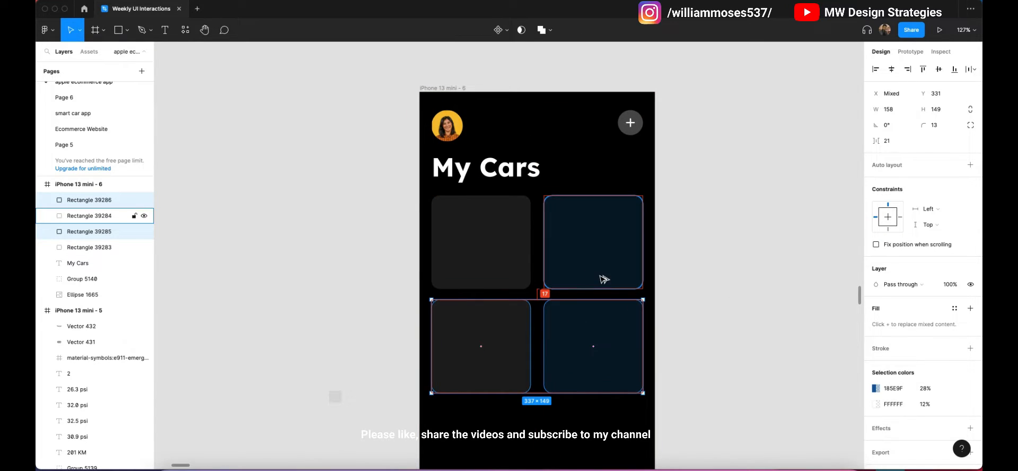
{"action": "key", "text": "Down"}
{"action": "key", "text": "Down"}
{"action": "key", "text": "Down"}
{"action": "key", "text": "Down"}
{"action": "scroll", "coordinate": [822, 314], "scroll_direction": "down", "scroll_amount": 1}
{"action": "left_click", "coordinate": [822, 313]}
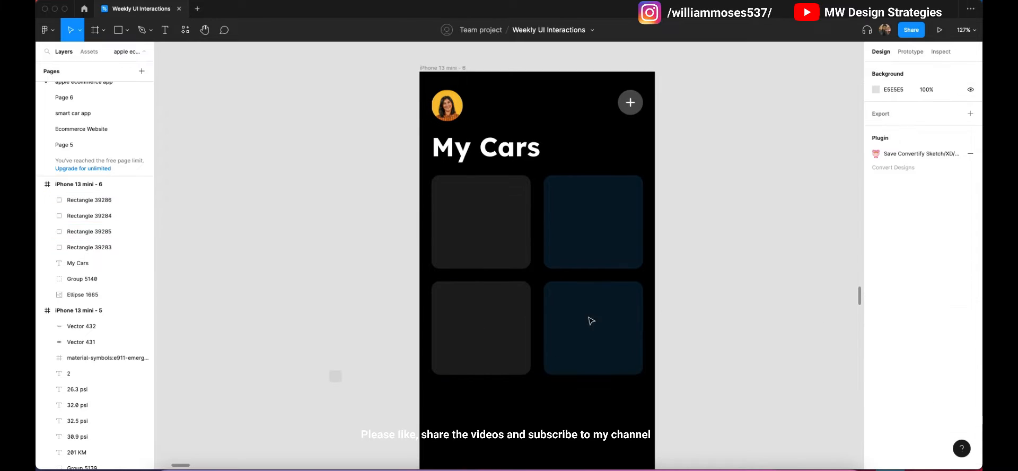
Change the fill hue of the second row's blue card to red.
{"action": "left_click", "coordinate": [569, 313]}
{"action": "left_click", "coordinate": [876, 284]}
{"action": "left_click_drag", "start_coordinate": [821, 352], "coordinate": [778, 354]}
{"action": "scroll", "coordinate": [511, 270], "scroll_direction": "down", "scroll_amount": 5}
{"action": "left_click", "coordinate": [591, 316]}
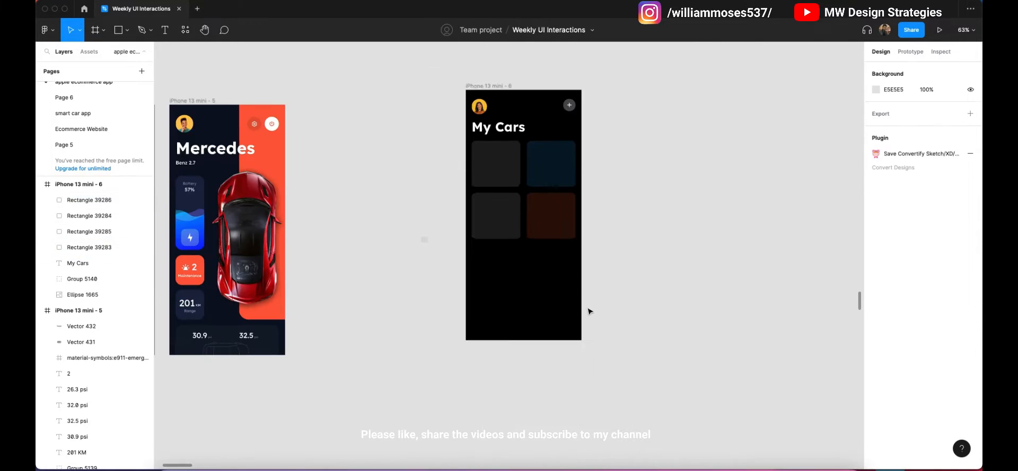
Duplicate the second row's gray and red cards as a third row directly beneath them.
{"action": "scroll", "coordinate": [591, 318], "scroll_direction": "up", "scroll_amount": 5}
{"action": "left_click", "coordinate": [432, 191]}
{"action": "left_click", "coordinate": [458, 111], "text": "shift"}
{"action": "scroll", "coordinate": [479, 204], "scroll_direction": "left", "scroll_amount": 2}
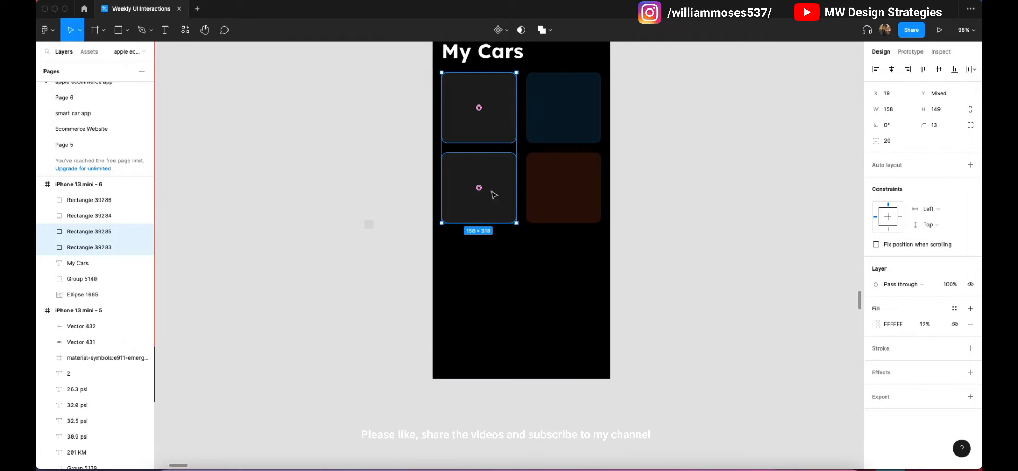
{"action": "left_click", "coordinate": [491, 192]}
{"action": "left_click", "coordinate": [569, 189], "text": "shift"}
{"action": "left_click_drag", "start_coordinate": [481, 184], "coordinate": [486, 268], "text": "alt"}
{"action": "scroll", "coordinate": [512, 275], "scroll_direction": "up", "scroll_amount": 5}
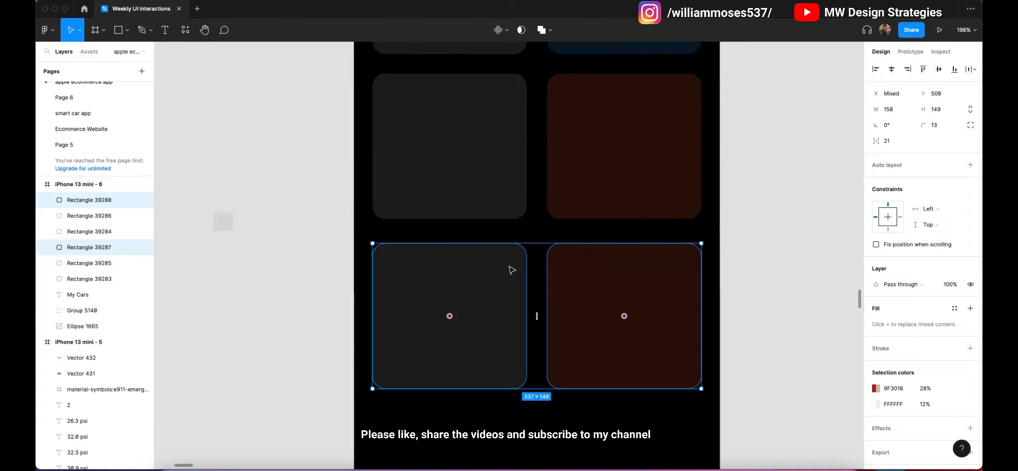
Shift the third row's gray card left by about 4.
{"action": "scroll", "coordinate": [512, 273], "scroll_direction": "up", "scroll_amount": 3}
{"action": "left_click", "coordinate": [515, 276]}
{"action": "scroll", "coordinate": [512, 191], "scroll_direction": "up", "scroll_amount": 5}
{"action": "scroll", "coordinate": [520, 293], "scroll_direction": "down", "scroll_amount": 3}
{"action": "scroll", "coordinate": [517, 289], "scroll_direction": "down", "scroll_amount": 4}
{"action": "left_click_drag", "start_coordinate": [391, 290], "coordinate": [676, 343]}
{"action": "key", "text": "super+z"}
Select both third-row cards and nudge them up by 5 to Y 503.
{"action": "left_click_drag", "start_coordinate": [245, 259], "coordinate": [697, 250]}
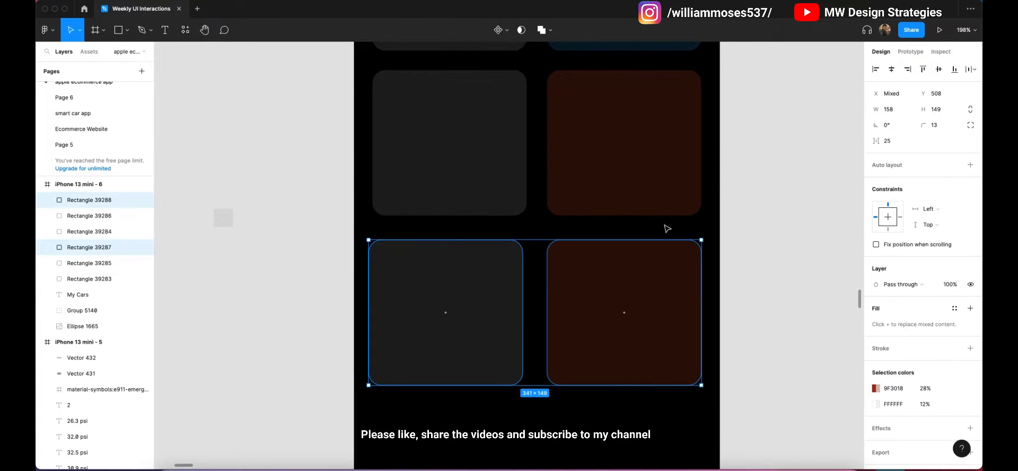
{"action": "key", "text": "Up"}
{"action": "key", "text": "Up"}
{"action": "key", "text": "Up"}
{"action": "key", "text": "Up"}
{"action": "key", "text": "Up"}
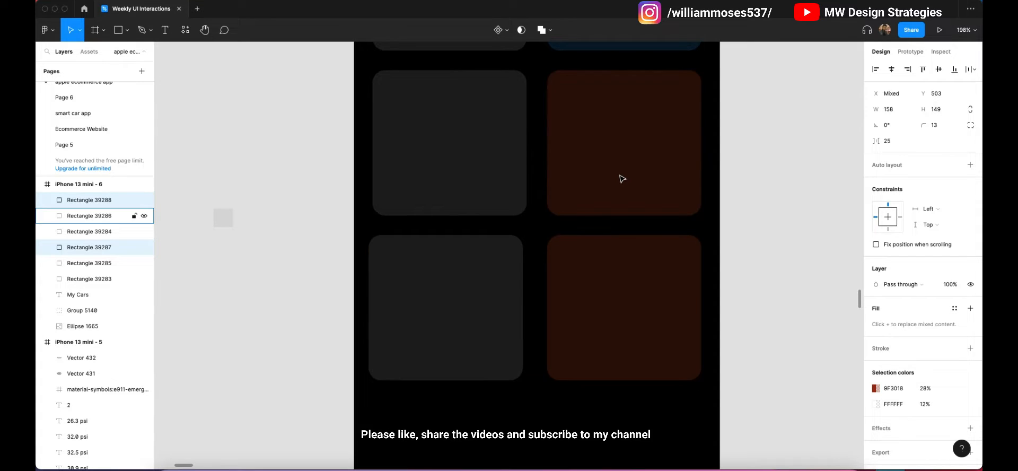
{"action": "scroll", "coordinate": [647, 228], "scroll_direction": "down", "scroll_amount": 5}
{"action": "left_click", "coordinate": [722, 278]}
{"action": "scroll", "coordinate": [750, 284], "scroll_direction": "up", "scroll_amount": 3}
{"action": "right_click", "coordinate": [301, 468]}
{"action": "left_click", "coordinate": [244, 389]}
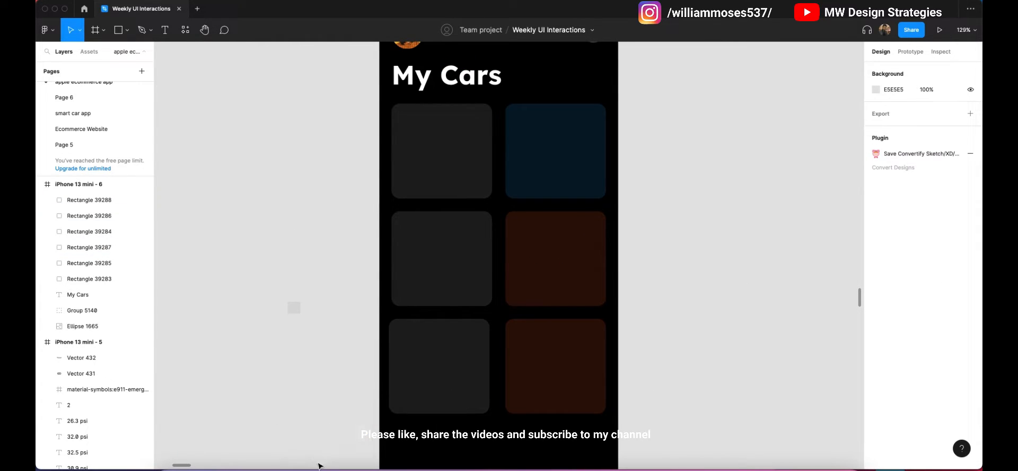
{"action": "right_click", "coordinate": [313, 469]}
{"action": "left_click", "coordinate": [244, 395]}
{"action": "scroll", "coordinate": [766, 321], "scroll_direction": "up", "scroll_amount": 1}
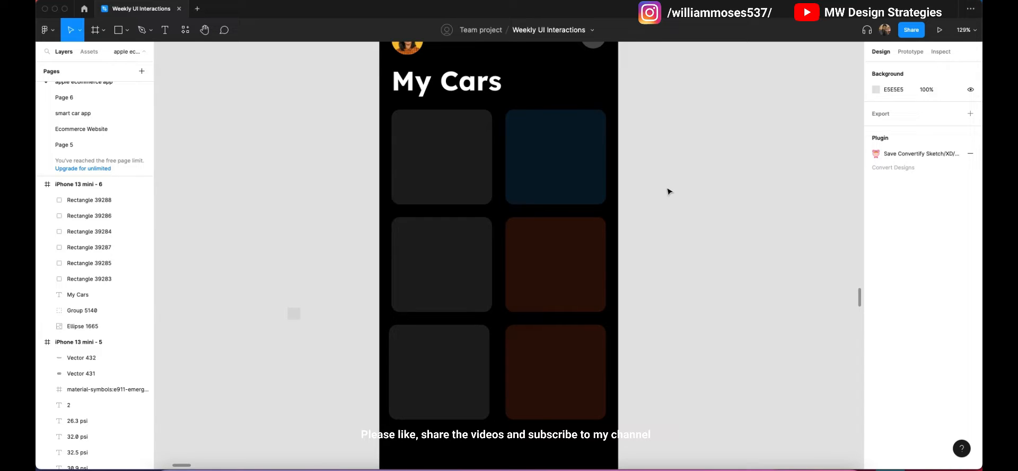
{"action": "scroll", "coordinate": [682, 184], "scroll_direction": "up", "scroll_amount": 1}
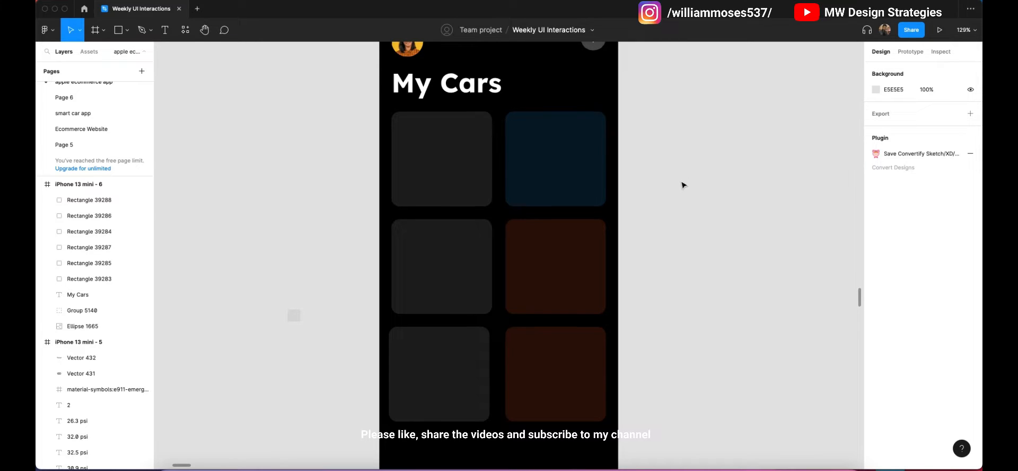
{"action": "right_click", "coordinate": [656, 135]}
{"action": "mouse_move", "coordinate": [705, 214]}
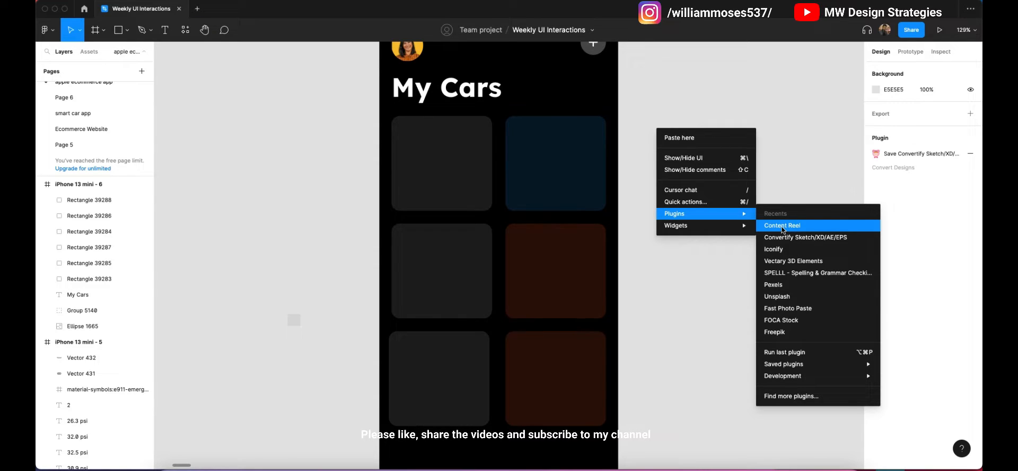
{"action": "left_click", "coordinate": [778, 175]}
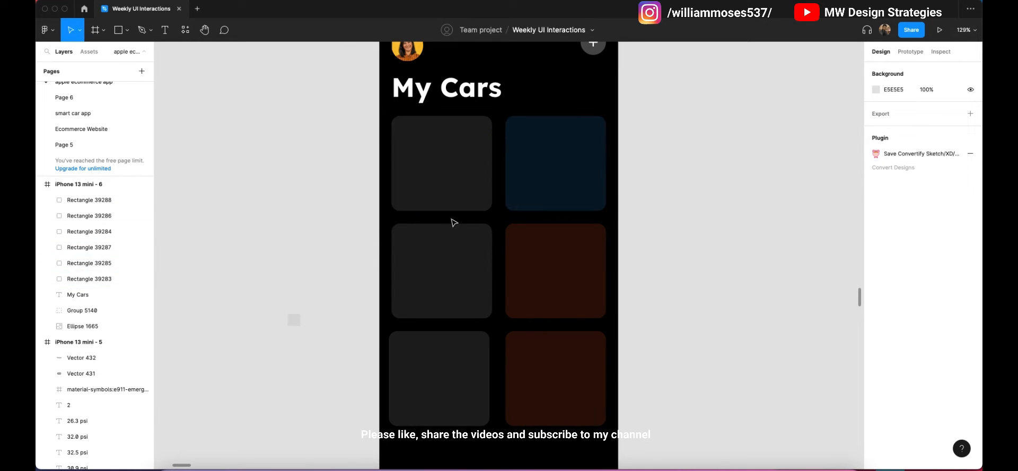
{"action": "scroll", "coordinate": [610, 244], "scroll_direction": "right", "scroll_amount": 2}
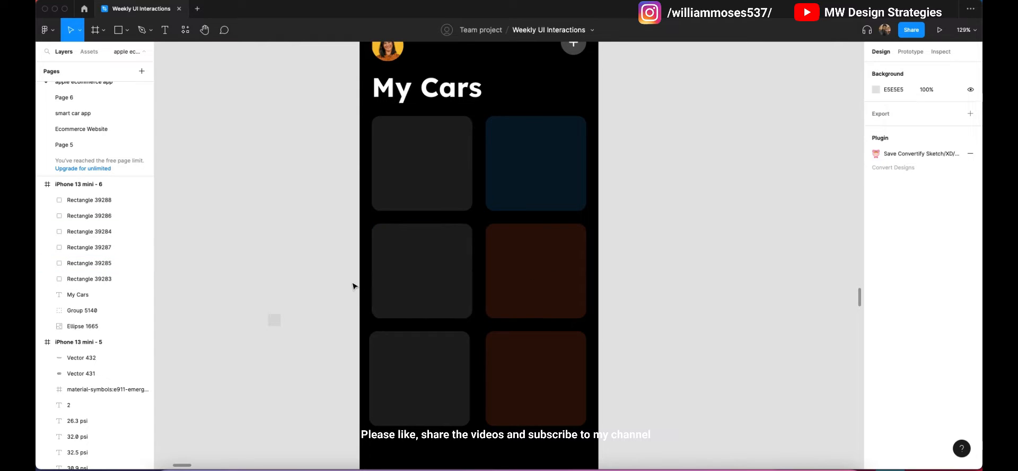
Copy the five car images from the reference My Cars screen into the new black iPhone frame.
{"action": "scroll", "coordinate": [354, 286], "scroll_direction": "left", "scroll_amount": 4}
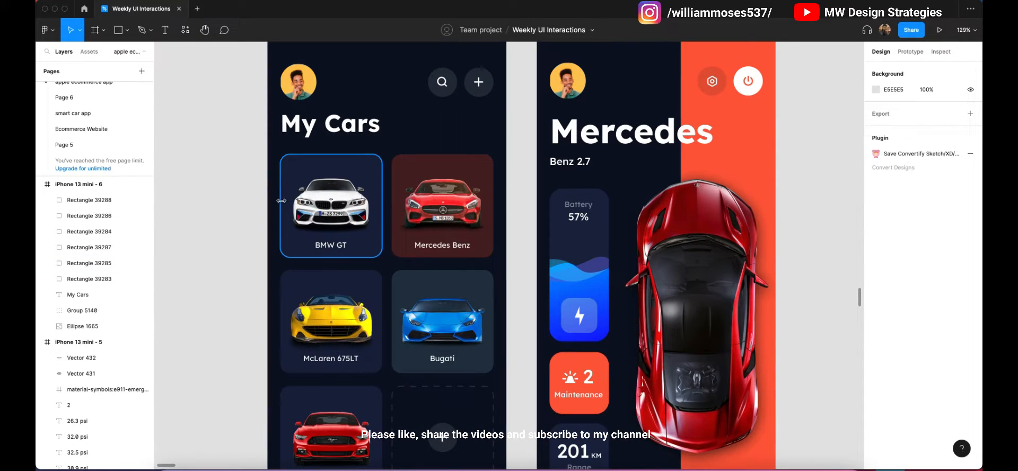
{"action": "left_click", "coordinate": [326, 207]}
{"action": "left_click", "coordinate": [326, 206]}
{"action": "left_click", "coordinate": [446, 215], "text": "shift"}
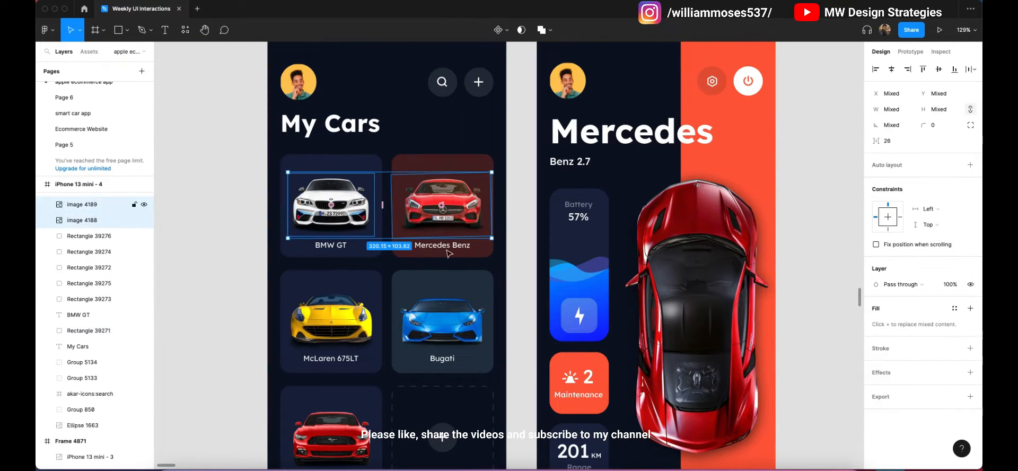
{"action": "left_click", "coordinate": [445, 315], "text": "shift"}
{"action": "left_click", "coordinate": [339, 321], "text": "shift"}
{"action": "left_click", "coordinate": [344, 424], "text": "shift"}
{"action": "scroll", "coordinate": [452, 317], "scroll_direction": "right", "scroll_amount": 15}
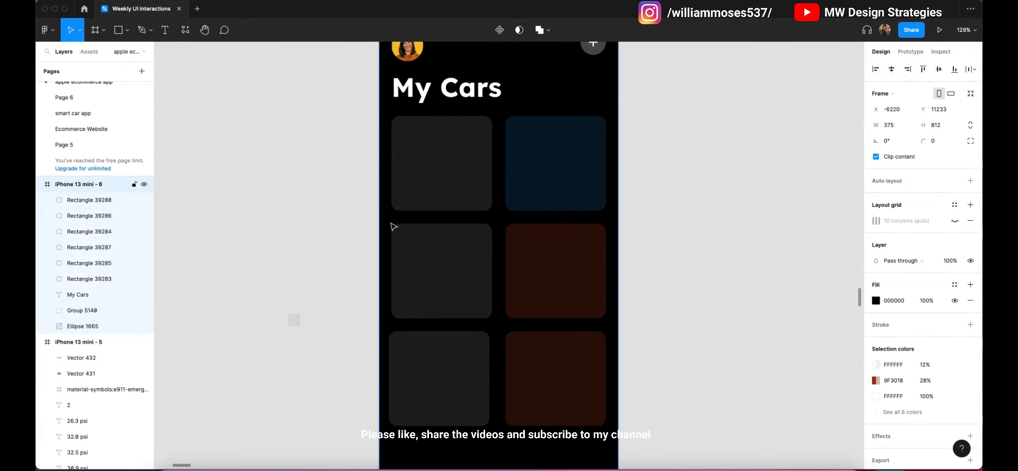
{"action": "key", "text": "ctrl+v"}
Nudge the five pasted car images up together so they sit over the cards.
{"action": "key", "text": "Up"}
{"action": "key", "text": "Up"}
{"action": "key", "text": "Up"}
{"action": "key", "text": "Up"}
{"action": "key", "text": "Up"}
{"action": "key", "text": "shift+Up"}
{"action": "key", "text": "shift+Up"}
{"action": "key", "text": "shift+Up"}
{"action": "key", "text": "shift+Down"}
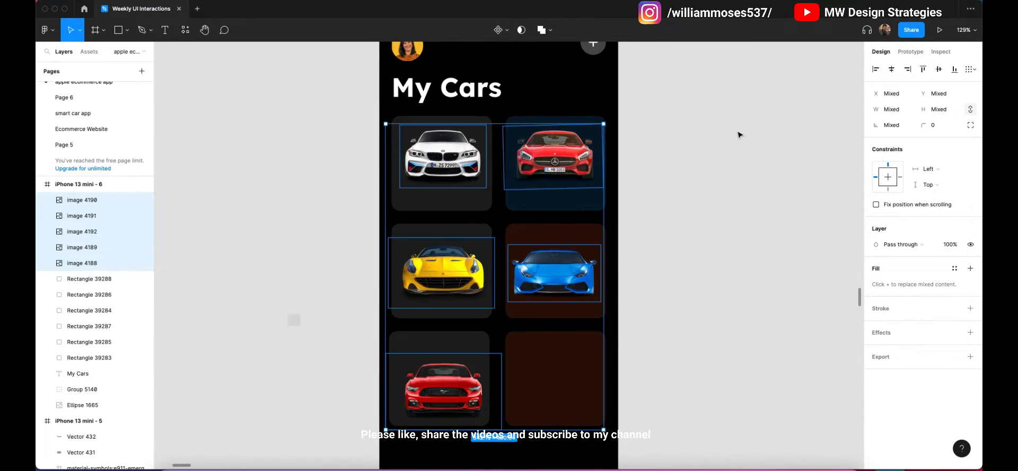
Reposition each car image individually so it is centered within its card.
{"action": "left_click", "coordinate": [739, 136]}
{"action": "left_click_drag", "start_coordinate": [558, 153], "coordinate": [552, 153]}
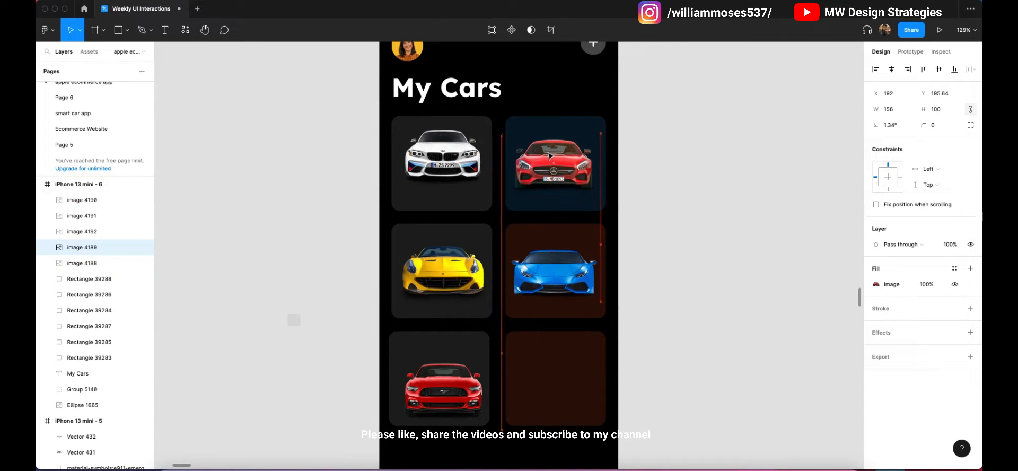
{"action": "left_click_drag", "start_coordinate": [440, 156], "coordinate": [437, 161]}
{"action": "left_click_drag", "start_coordinate": [446, 254], "coordinate": [443, 254]}
{"action": "left_click", "coordinate": [561, 273]}
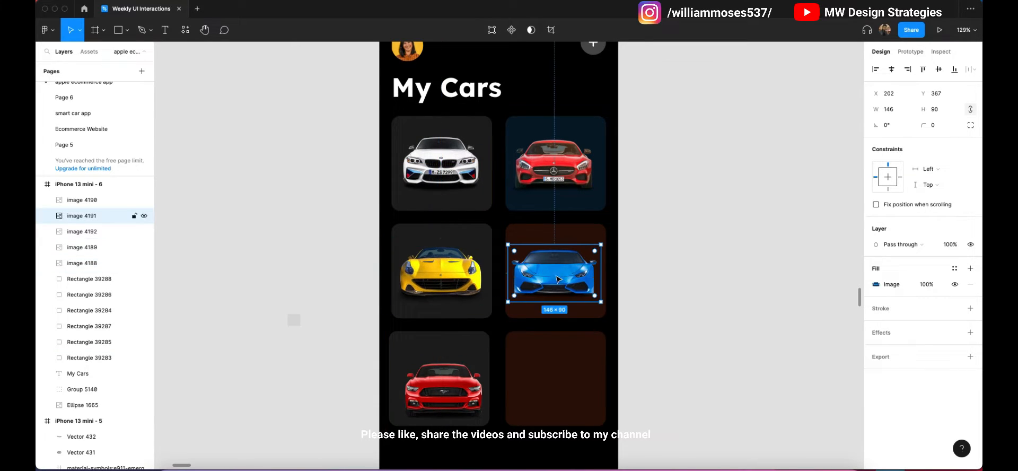
{"action": "left_click_drag", "start_coordinate": [537, 279], "coordinate": [538, 276]}
{"action": "left_click_drag", "start_coordinate": [439, 395], "coordinate": [435, 392]}
{"action": "left_click", "coordinate": [289, 341]}
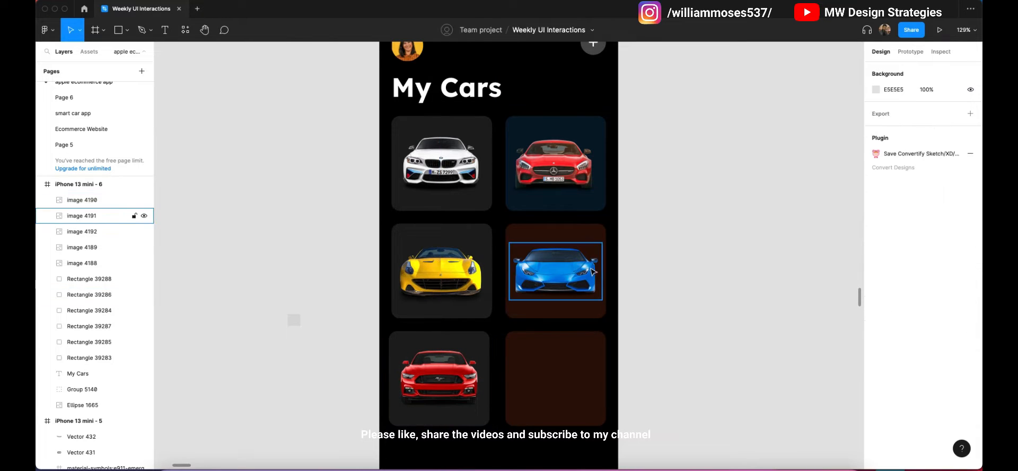
Recolor the card behind the blue car with a blue sampled from that car and lower its fill opacity.
{"action": "scroll", "coordinate": [625, 260], "scroll_direction": "down", "scroll_amount": 1}
{"action": "left_click", "coordinate": [578, 349]}
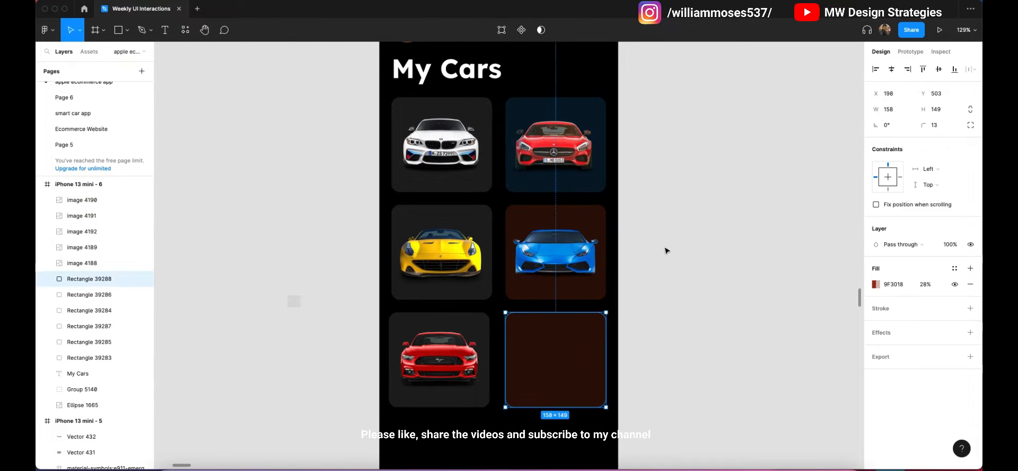
{"action": "left_click", "coordinate": [583, 217]}
{"action": "left_click", "coordinate": [880, 285]}
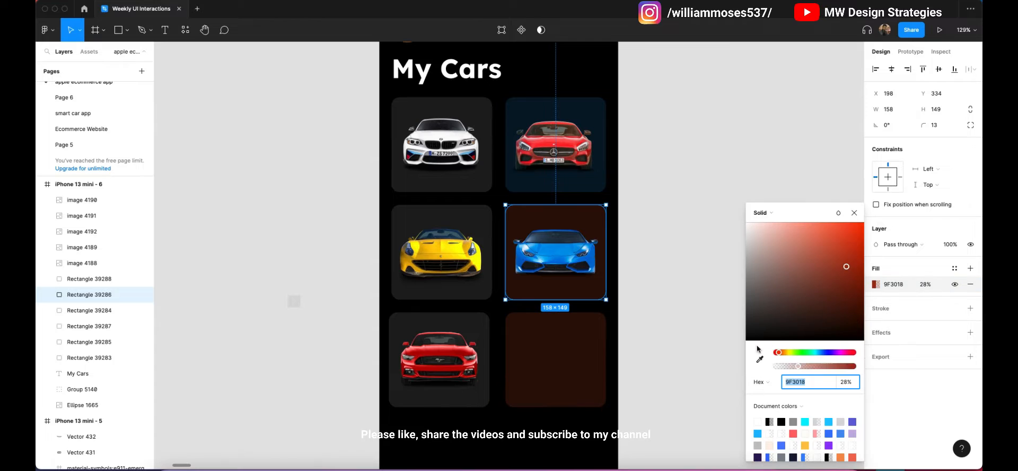
{"action": "left_click", "coordinate": [759, 359]}
{"action": "left_click", "coordinate": [549, 246]}
{"action": "left_click_drag", "start_coordinate": [852, 369], "coordinate": [799, 373]}
{"action": "left_click", "coordinate": [646, 267]}
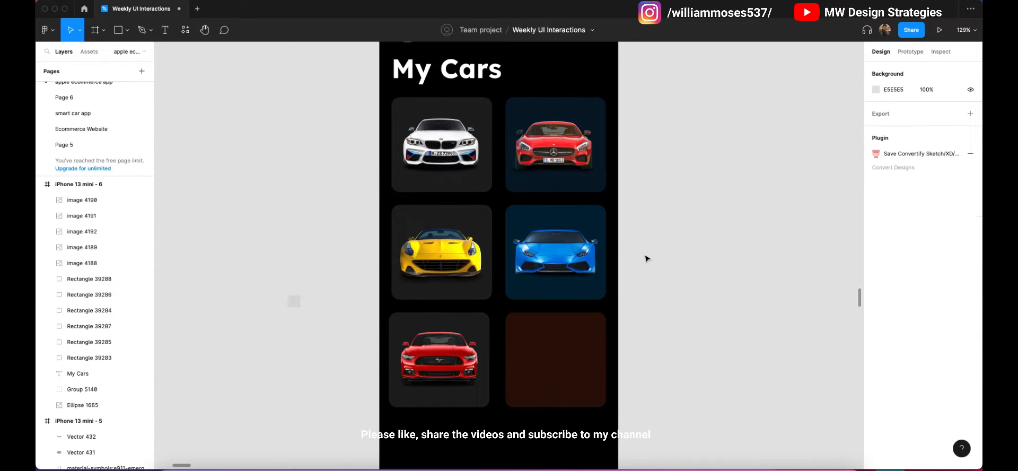
Change the yellow car's card fill to yellow FFEA07 at 18% opacity.
{"action": "left_click", "coordinate": [395, 208]}
{"action": "left_click", "coordinate": [876, 284]}
{"action": "left_click", "coordinate": [759, 359]}
{"action": "left_click", "coordinate": [818, 91]}
{"action": "left_click_drag", "start_coordinate": [845, 365], "coordinate": [790, 368]}
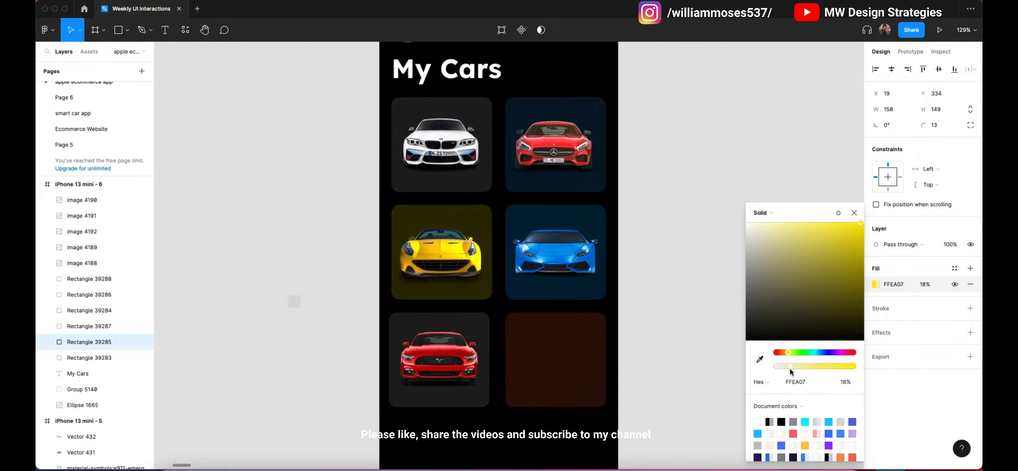
{"action": "left_click", "coordinate": [623, 241]}
Add an inside stroke of width 1 to the empty third-row card and hide its red fill.
{"action": "scroll", "coordinate": [699, 237], "scroll_direction": "up", "scroll_amount": 1}
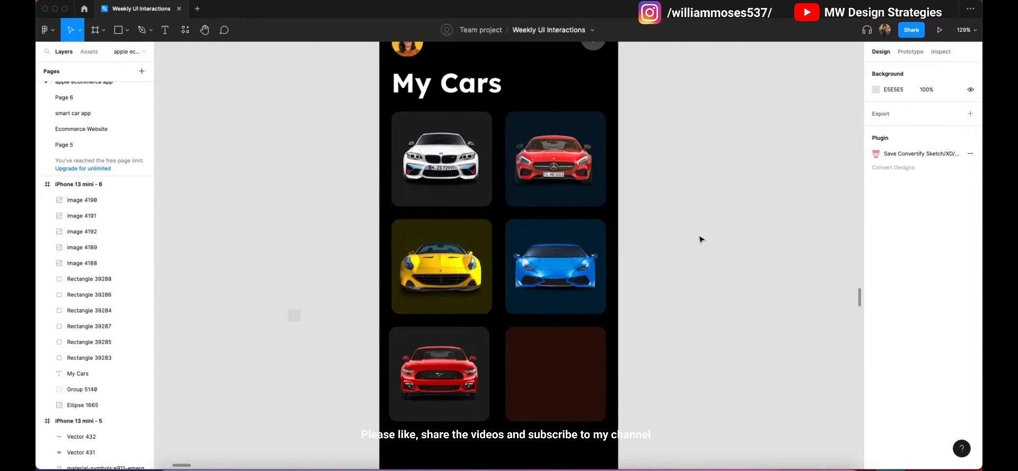
{"action": "scroll", "coordinate": [574, 288], "scroll_direction": "down", "scroll_amount": 5}
{"action": "left_click", "coordinate": [554, 206]}
{"action": "scroll", "coordinate": [554, 207], "scroll_direction": "up", "scroll_amount": 3}
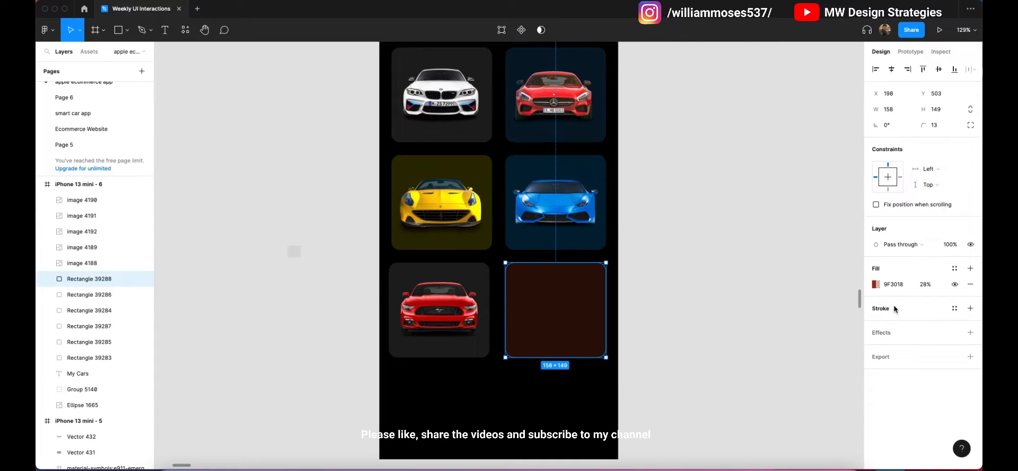
{"action": "left_click", "coordinate": [970, 308]}
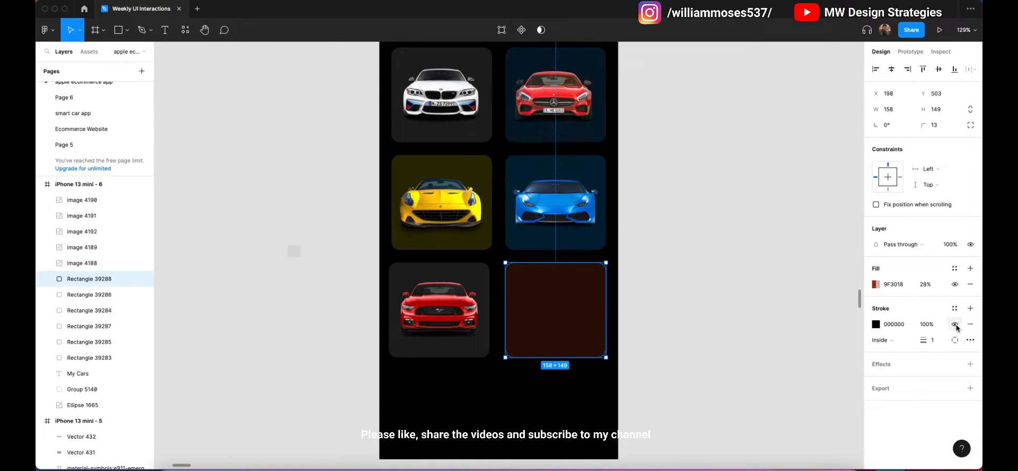
{"action": "left_click", "coordinate": [954, 285]}
{"action": "scroll", "coordinate": [773, 336], "scroll_direction": "up", "scroll_amount": 3}
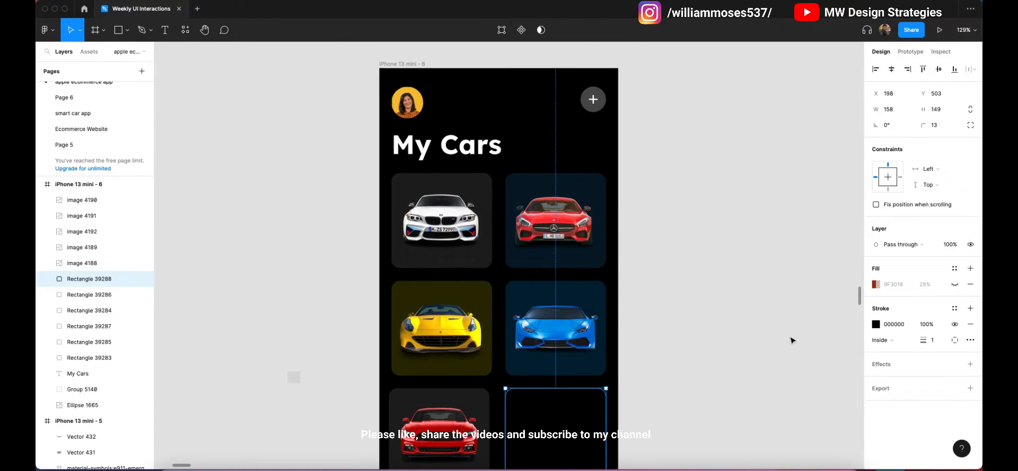
Make the empty card's stroke white FFFFFF and dashed, with longer dashes than the default.
{"action": "scroll", "coordinate": [836, 328], "scroll_direction": "down", "scroll_amount": 3}
{"action": "left_click", "coordinate": [876, 323]}
{"action": "left_click_drag", "start_coordinate": [804, 309], "coordinate": [700, 169]}
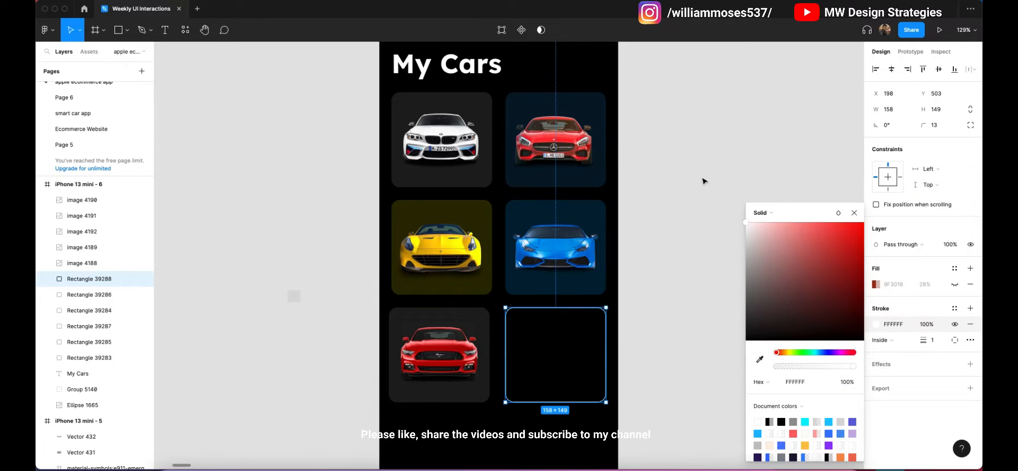
{"action": "left_click", "coordinate": [970, 340]}
{"action": "left_click", "coordinate": [840, 364]}
{"action": "left_click", "coordinate": [782, 373]}
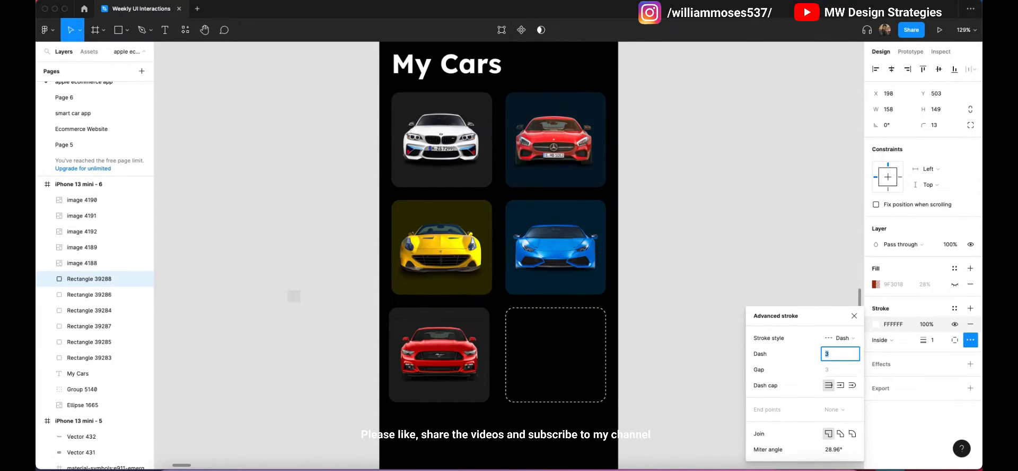
{"action": "left_click", "coordinate": [899, 331]}
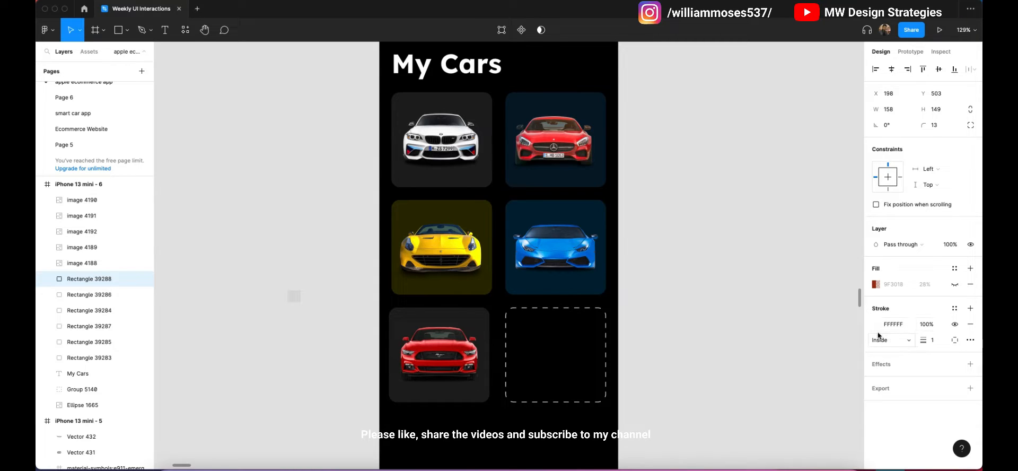
Lower the dashed stroke's opacity to 16% on the empty card.
{"action": "left_click", "coordinate": [876, 323]}
{"action": "left_click_drag", "start_coordinate": [851, 369], "coordinate": [790, 367]}
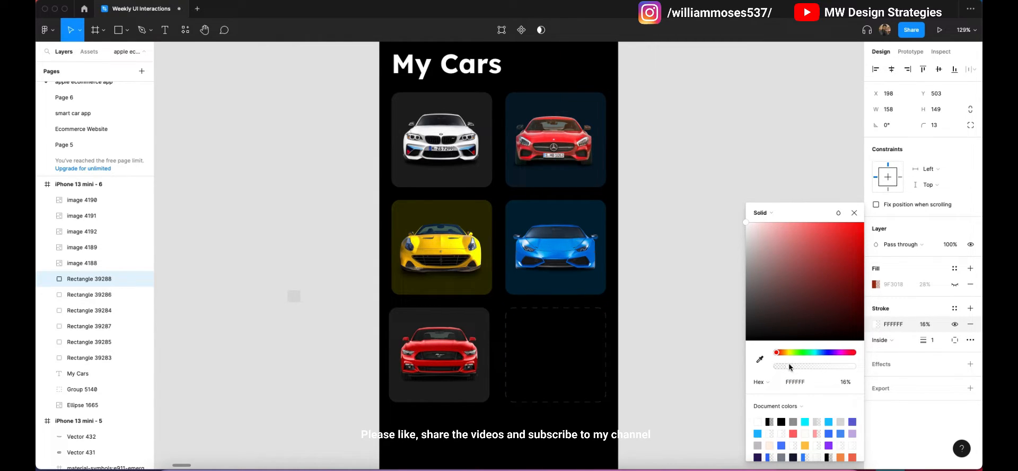
{"action": "left_click", "coordinate": [708, 346]}
{"action": "scroll", "coordinate": [688, 366], "scroll_direction": "down", "scroll_amount": 1}
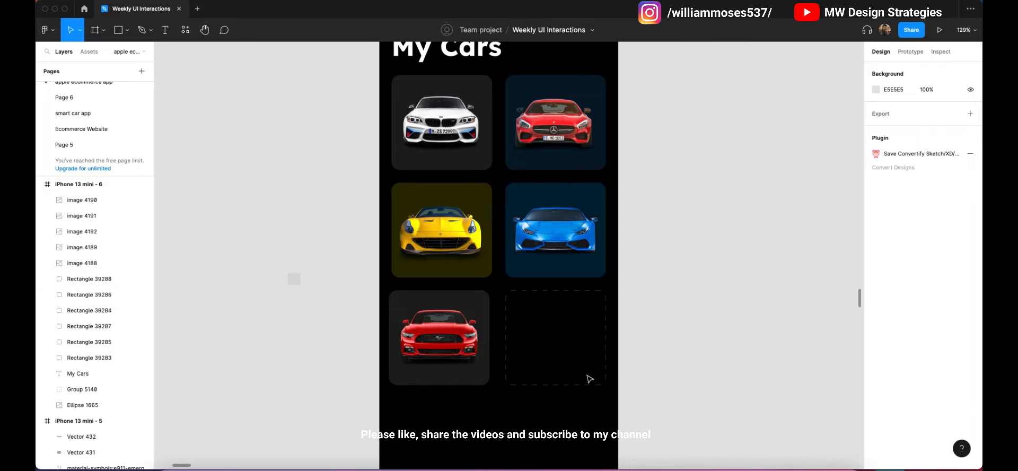
Duplicate the header's round plus button and place the copy in the center of the dashed card.
{"action": "scroll", "coordinate": [546, 373], "scroll_direction": "up", "scroll_amount": 3}
{"action": "scroll", "coordinate": [550, 360], "scroll_direction": "down", "scroll_amount": 1}
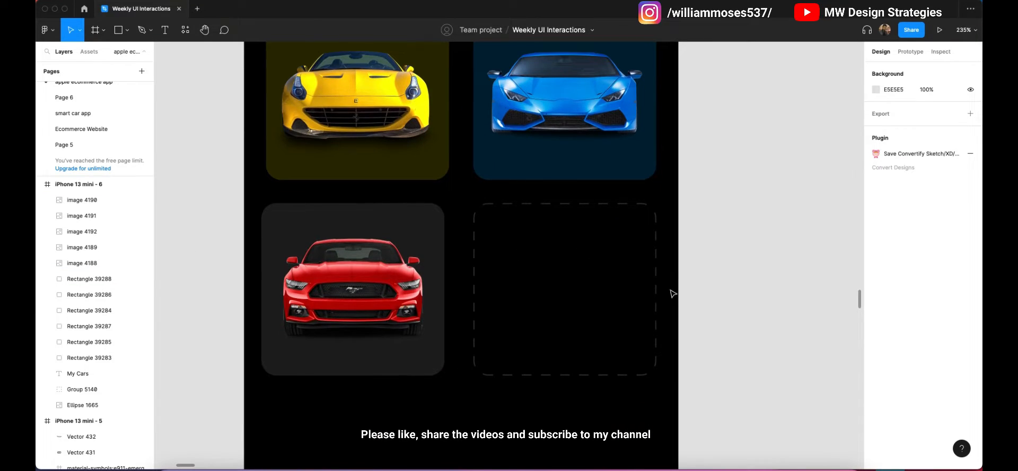
{"action": "scroll", "coordinate": [556, 304], "scroll_direction": "down", "scroll_amount": 2}
{"action": "scroll", "coordinate": [557, 305], "scroll_direction": "up", "scroll_amount": 6}
{"action": "left_click_drag", "start_coordinate": [603, 233], "coordinate": [563, 279]}
{"action": "scroll", "coordinate": [586, 320], "scroll_direction": "down", "scroll_amount": 5}
{"action": "scroll", "coordinate": [569, 327], "scroll_direction": "down", "scroll_amount": 3}
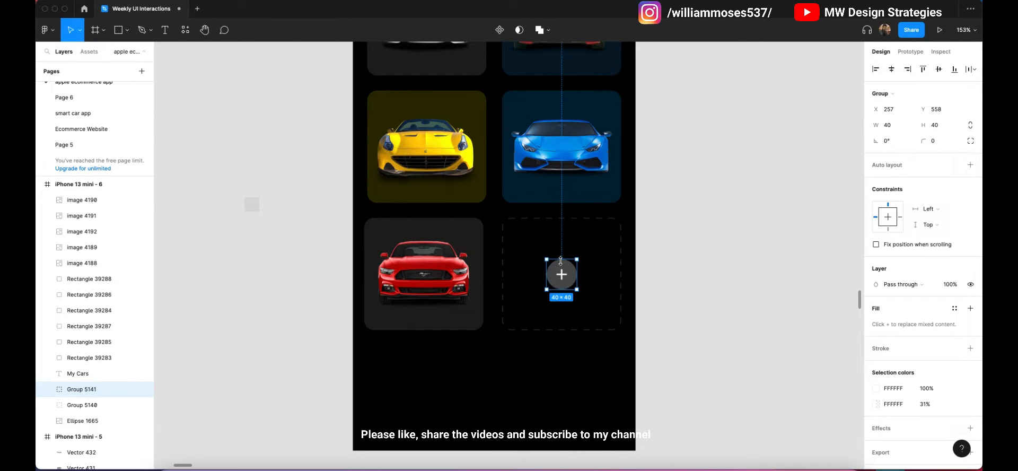
Lower the copied plus button's circle fill opacity to 13%.
{"action": "double_click", "coordinate": [554, 271]}
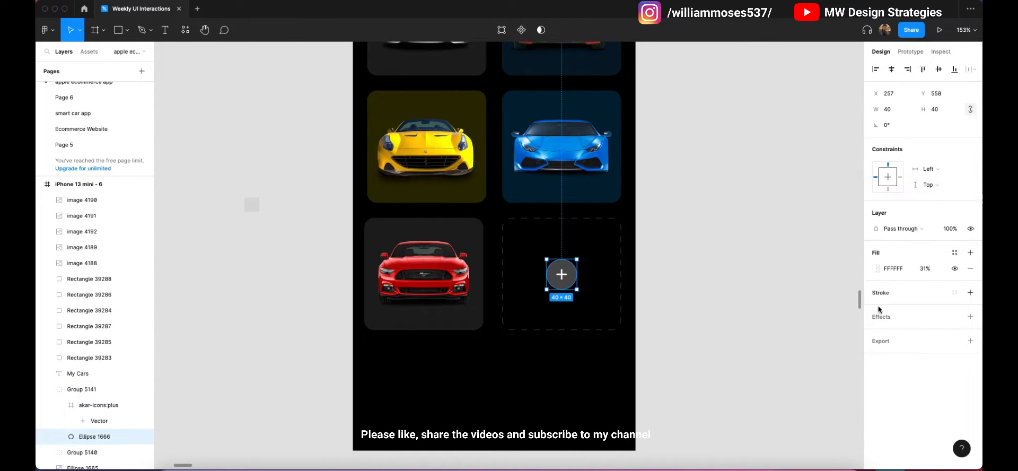
{"action": "left_click", "coordinate": [875, 269]}
{"action": "left_click_drag", "start_coordinate": [803, 372], "coordinate": [787, 370]}
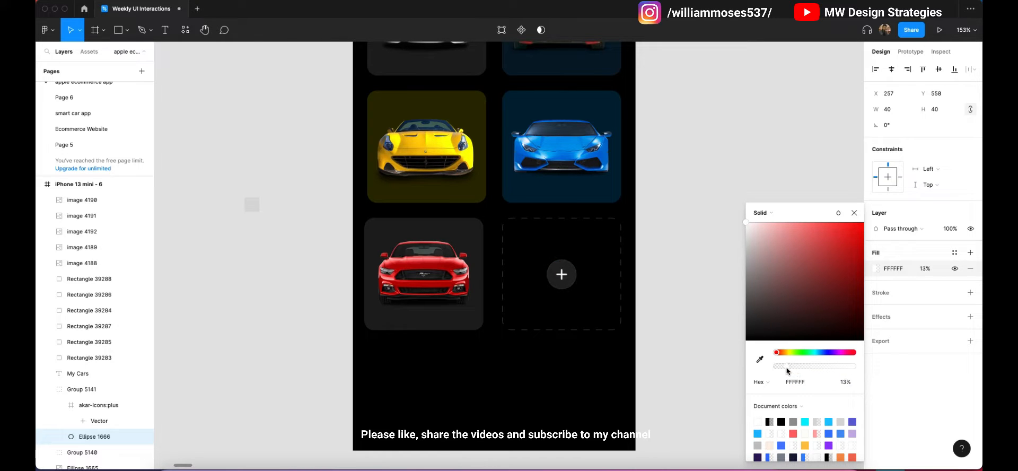
{"action": "left_click", "coordinate": [681, 309]}
{"action": "scroll", "coordinate": [657, 307], "scroll_direction": "up", "scroll_amount": 4}
{"action": "scroll", "coordinate": [506, 297], "scroll_direction": "down", "scroll_amount": 5}
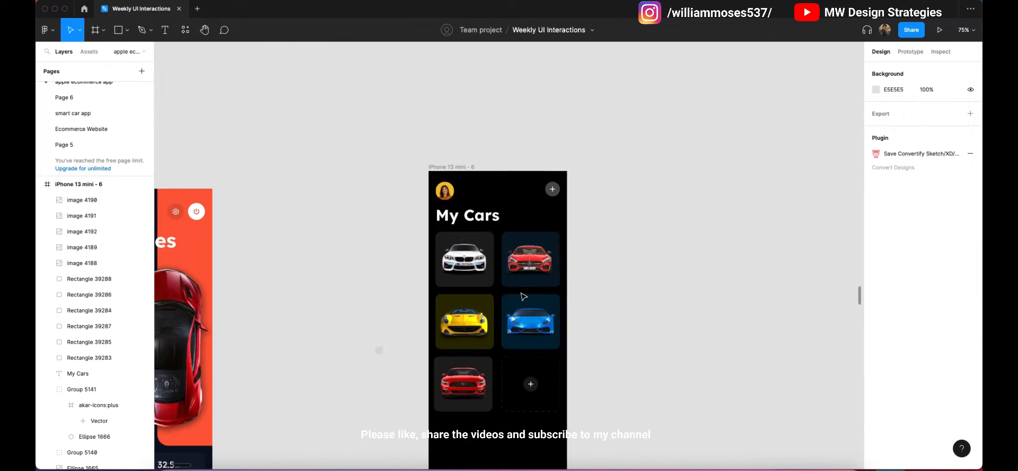
Draw a thin 139 × 2 bar near the bottom of the My Cars frame with a corner radius of 50.
{"action": "scroll", "coordinate": [518, 298], "scroll_direction": "down", "scroll_amount": 1}
{"action": "scroll", "coordinate": [568, 307], "scroll_direction": "down", "scroll_amount": 4}
{"action": "scroll", "coordinate": [645, 307], "scroll_direction": "up", "scroll_amount": 3}
{"action": "scroll", "coordinate": [584, 325], "scroll_direction": "down", "scroll_amount": 2}
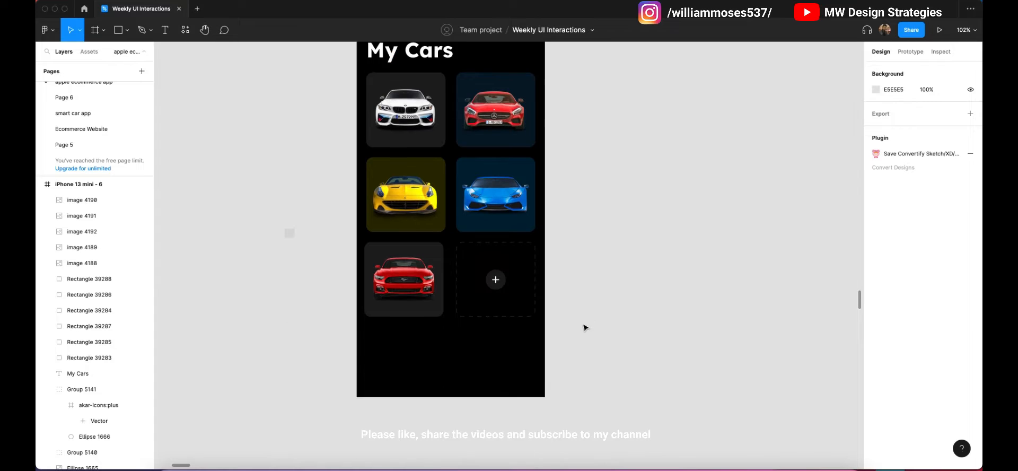
{"action": "scroll", "coordinate": [398, 358], "scroll_direction": "up", "scroll_amount": 2}
{"action": "scroll", "coordinate": [398, 359], "scroll_direction": "up", "scroll_amount": 3}
{"action": "key", "text": "r"}
{"action": "mouse_move", "coordinate": [454, 379]}
{"action": "left_mouse_down"}
{"action": "mouse_move", "coordinate": [608, 382]}
{"action": "mouse_move", "coordinate": [589, 379]}
{"action": "left_mouse_up"}
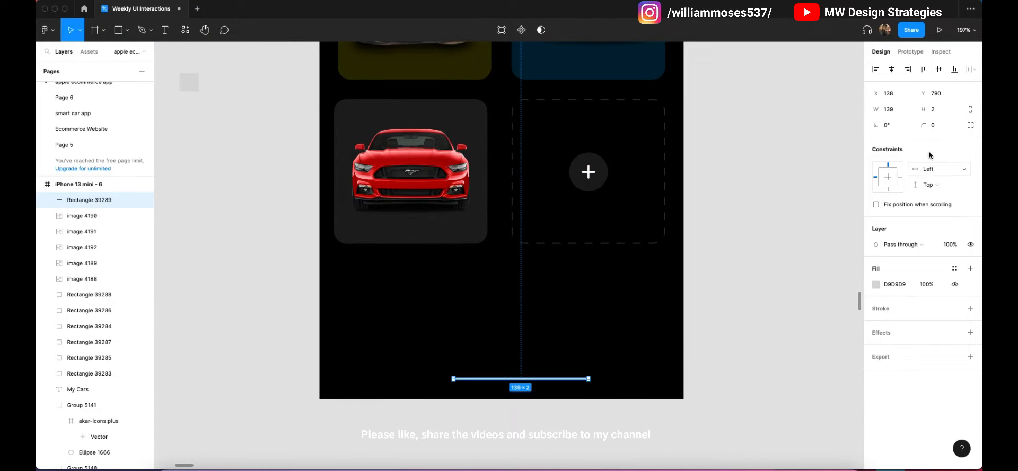
{"action": "type", "text": "20"}
{"action": "key", "text": "Return"}
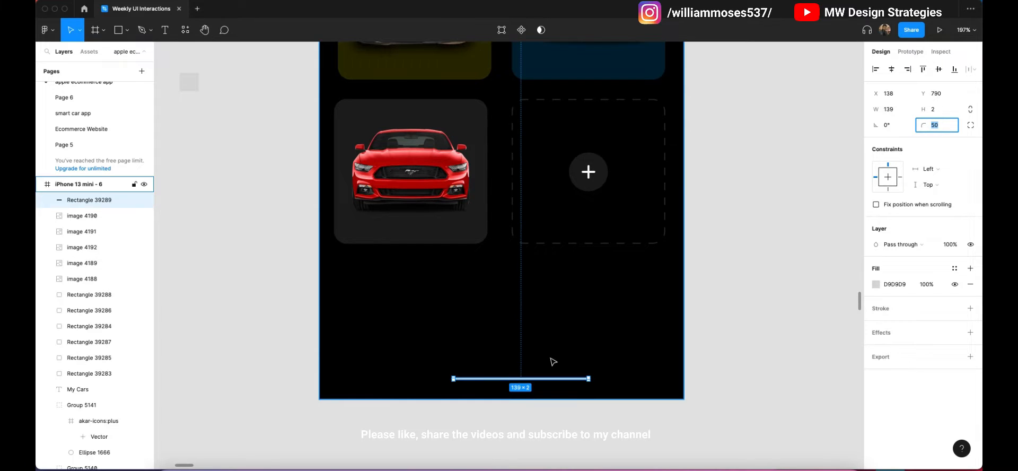
Increase the bar's height to 3 and center it horizontally just above the frame's lower edge, at Y 795.
{"action": "scroll", "coordinate": [549, 371], "scroll_direction": "up", "scroll_amount": 8}
{"action": "left_click_drag", "start_coordinate": [496, 418], "coordinate": [496, 422]}
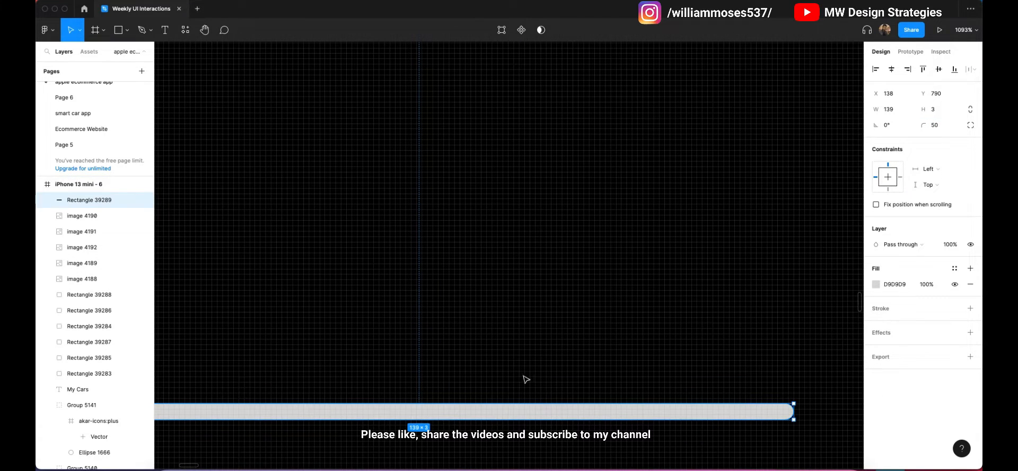
{"action": "scroll", "coordinate": [509, 394], "scroll_direction": "down", "scroll_amount": 7}
{"action": "left_click_drag", "start_coordinate": [566, 348], "coordinate": [539, 353]}
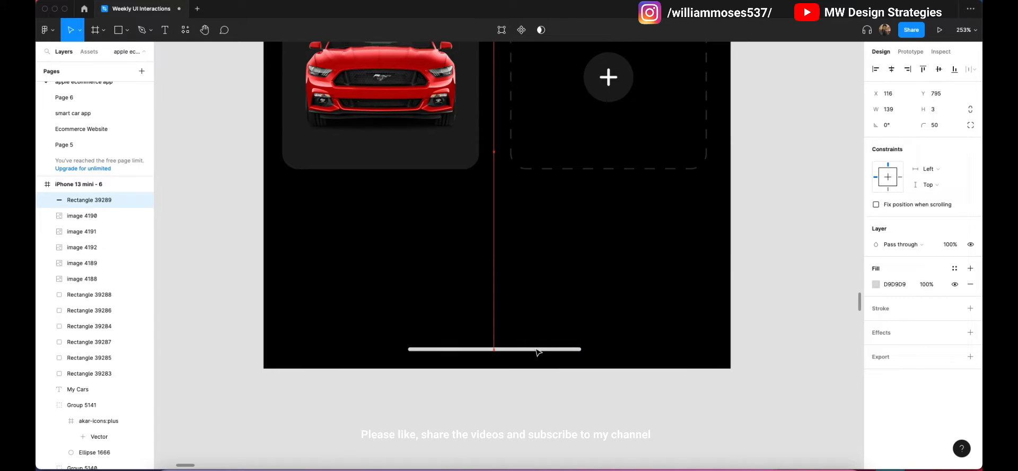
Make the bar's fill white FFFFFF at 34% opacity.
{"action": "left_click", "coordinate": [877, 286]}
{"action": "left_click_drag", "start_coordinate": [803, 285], "coordinate": [743, 206]}
{"action": "left_click_drag", "start_coordinate": [851, 365], "coordinate": [801, 361]}
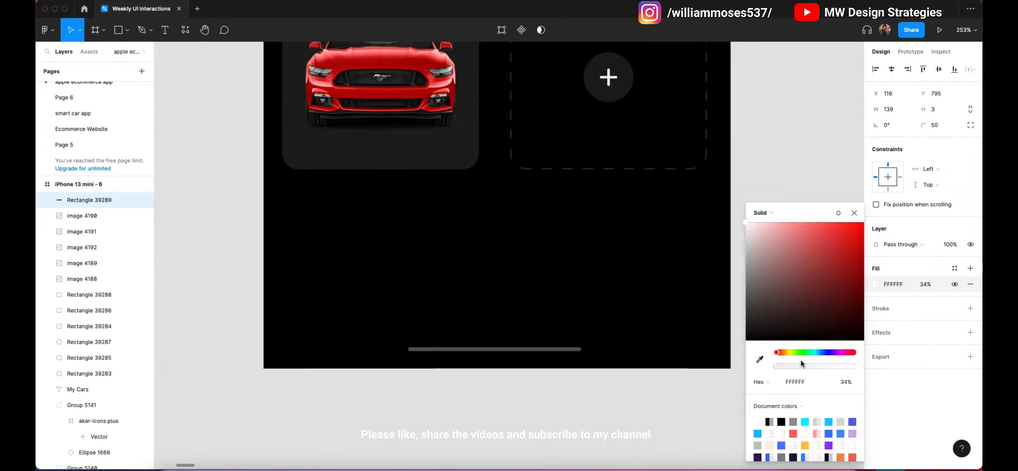
{"action": "key", "text": "shift+1"}
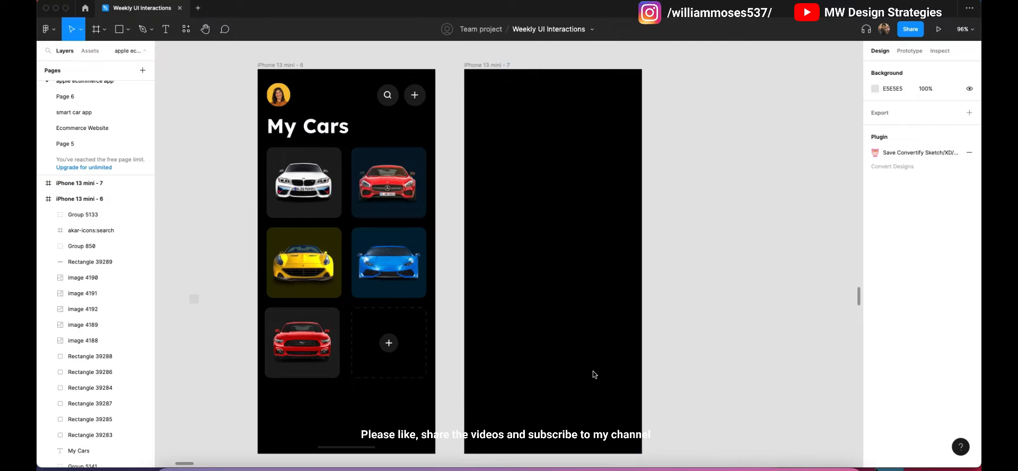
Copy the round profile picture from the My Cars screen to the upper-left corner of the iPhone 13 mini - 7 frame.
{"action": "scroll", "coordinate": [702, 290], "scroll_direction": "up", "scroll_amount": 2}
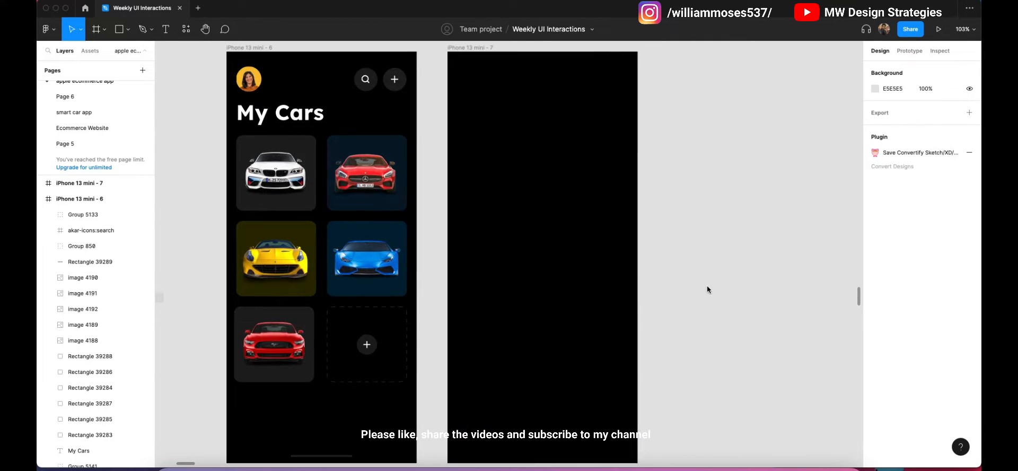
{"action": "scroll", "coordinate": [256, 91], "scroll_direction": "up", "scroll_amount": 1}
{"action": "left_click", "coordinate": [256, 91]}
{"action": "left_click_drag", "start_coordinate": [256, 91], "coordinate": [482, 88]}
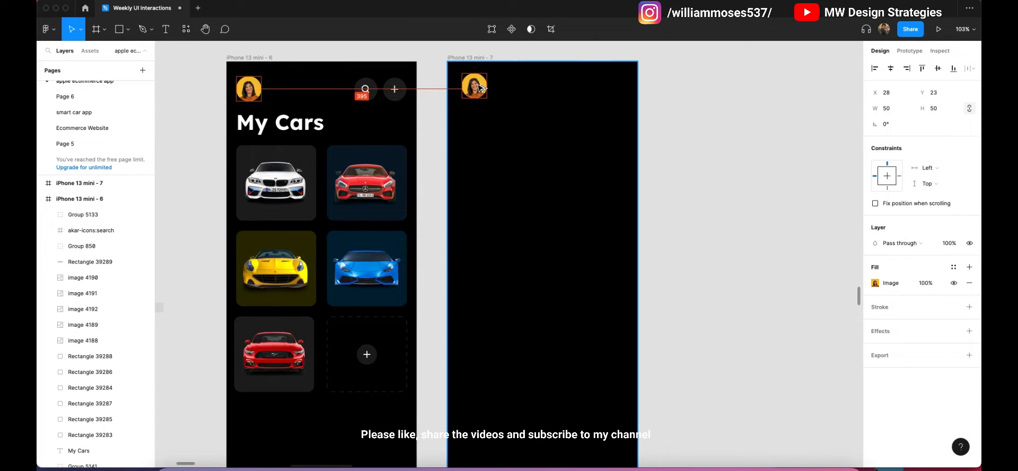
{"action": "left_click", "coordinate": [579, 168]}
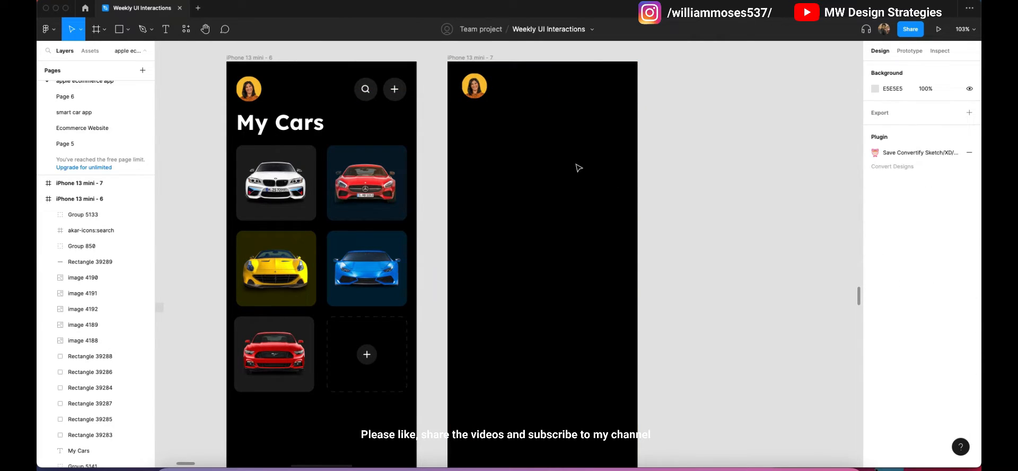
{"action": "scroll", "coordinate": [477, 91], "scroll_direction": "up", "scroll_amount": 1}
{"action": "left_click", "coordinate": [480, 89]}
{"action": "left_click", "coordinate": [648, 119]}
Search the Iconify plugin for "power" and import the charm:power icon, closing the plugin when done.
{"action": "right_click", "coordinate": [687, 134]}
{"action": "mouse_move", "coordinate": [768, 206]}
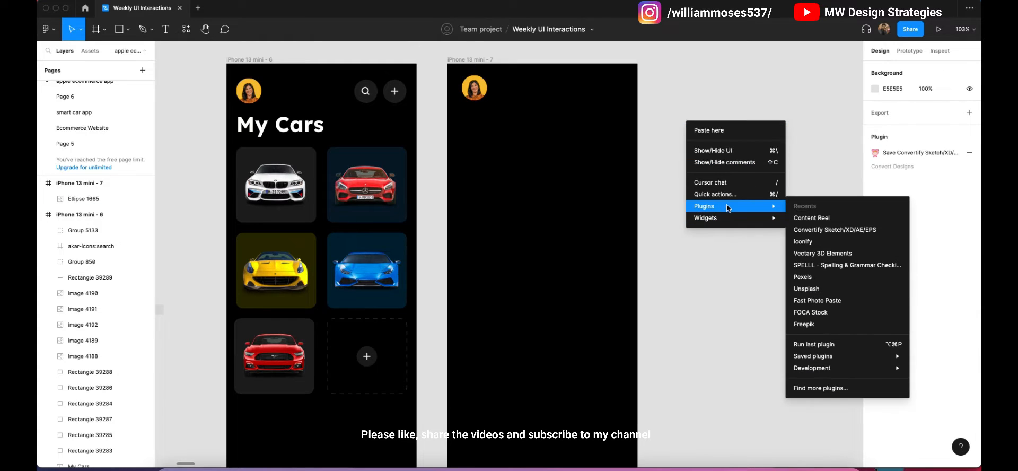
{"action": "left_click", "coordinate": [806, 228]}
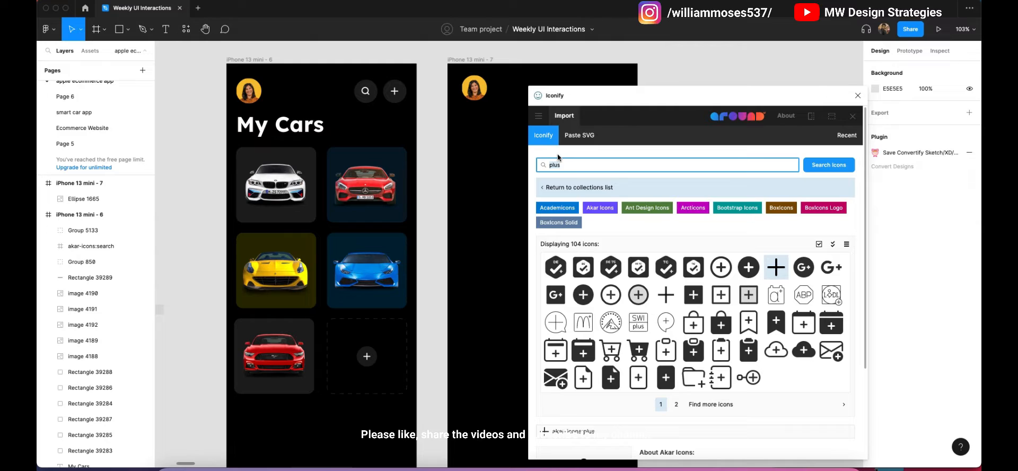
{"action": "type", "text": "power"}
{"action": "left_click", "coordinate": [693, 312]}
{"action": "left_click", "coordinate": [706, 445]}
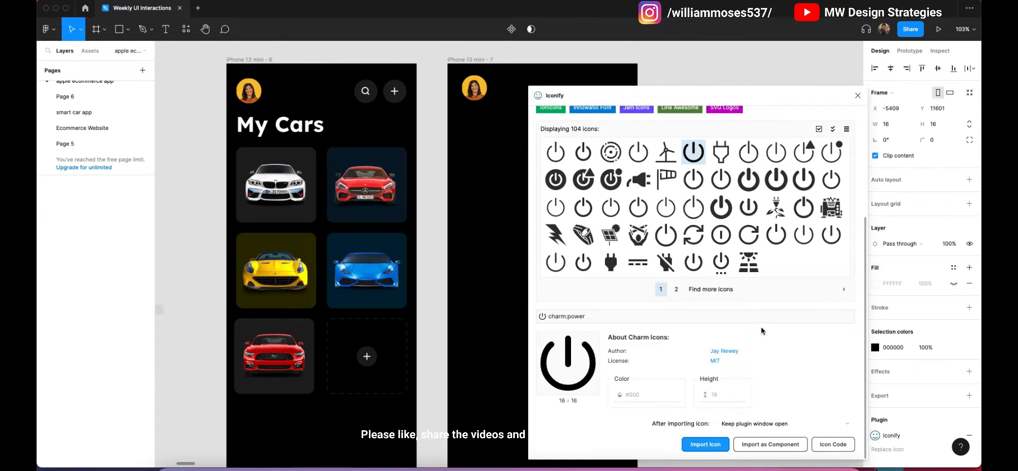
{"action": "left_click", "coordinate": [856, 94]}
{"action": "scroll", "coordinate": [667, 306], "scroll_direction": "up", "scroll_amount": 5}
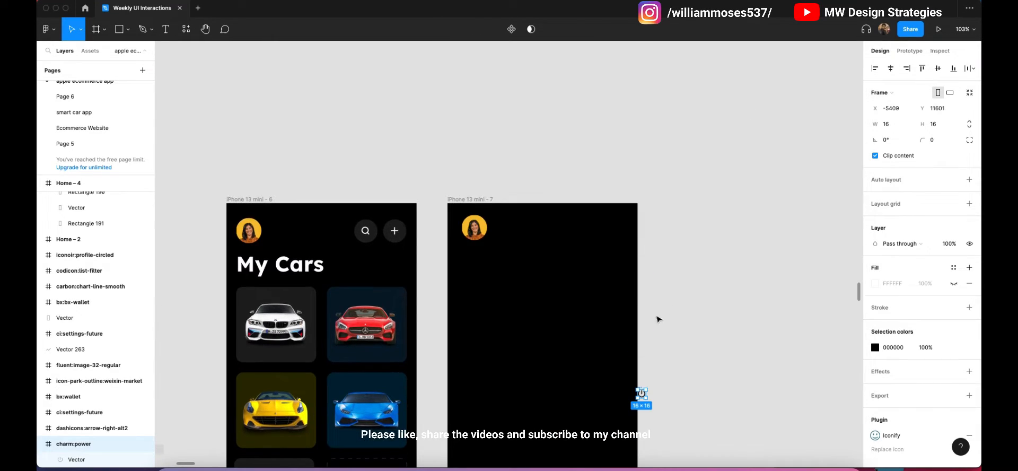
Move the power icon outside the new frame and copy the header's round plus button into the frame's upper-right corner.
{"action": "left_click_drag", "start_coordinate": [642, 392], "coordinate": [628, 313]}
{"action": "left_click_drag", "start_coordinate": [615, 235], "coordinate": [697, 223]}
{"action": "left_click", "coordinate": [425, 248]}
{"action": "scroll", "coordinate": [413, 247], "scroll_direction": "up", "scroll_amount": 3}
{"action": "left_click_drag", "start_coordinate": [397, 227], "coordinate": [664, 225]}
{"action": "scroll", "coordinate": [695, 229], "scroll_direction": "up", "scroll_amount": 8}
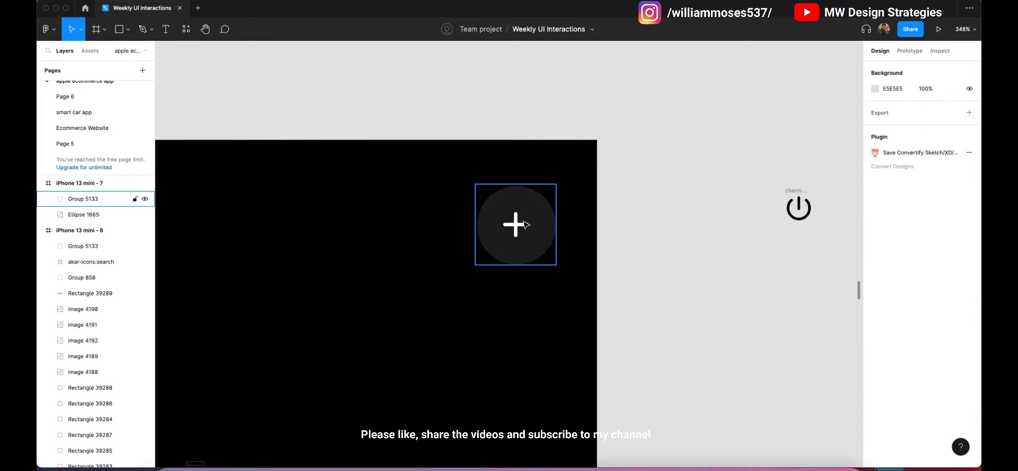
Replace the plus glyph in the ungrouped button copy with the power icon, centered in the circle.
{"action": "key", "text": "super+shift+g"}
{"action": "left_click", "coordinate": [643, 199]}
{"action": "left_click", "coordinate": [522, 228]}
{"action": "key", "text": "BackSpace"}
{"action": "left_click", "coordinate": [784, 151]}
{"action": "left_click_drag", "start_coordinate": [811, 194], "coordinate": [527, 211]}
Recolor the power icon to white FFFFFF.
{"action": "left_click", "coordinate": [880, 427]}
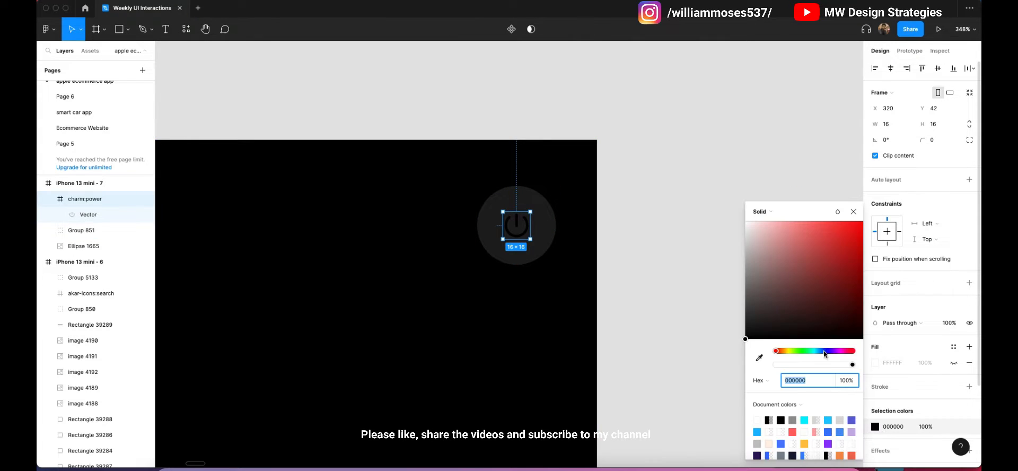
{"action": "left_click", "coordinate": [727, 165]}
{"action": "left_click", "coordinate": [530, 228]}
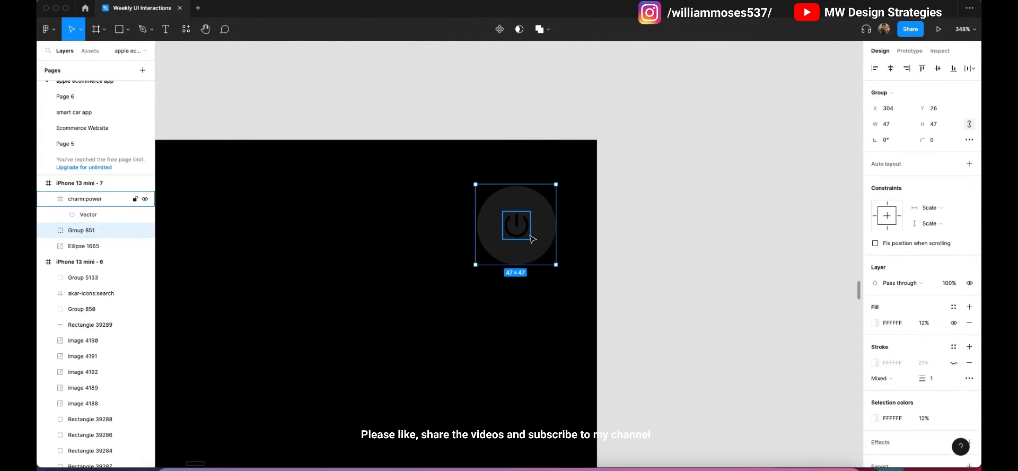
{"action": "left_click", "coordinate": [875, 427]}
{"action": "left_click_drag", "start_coordinate": [763, 276], "coordinate": [742, 217]}
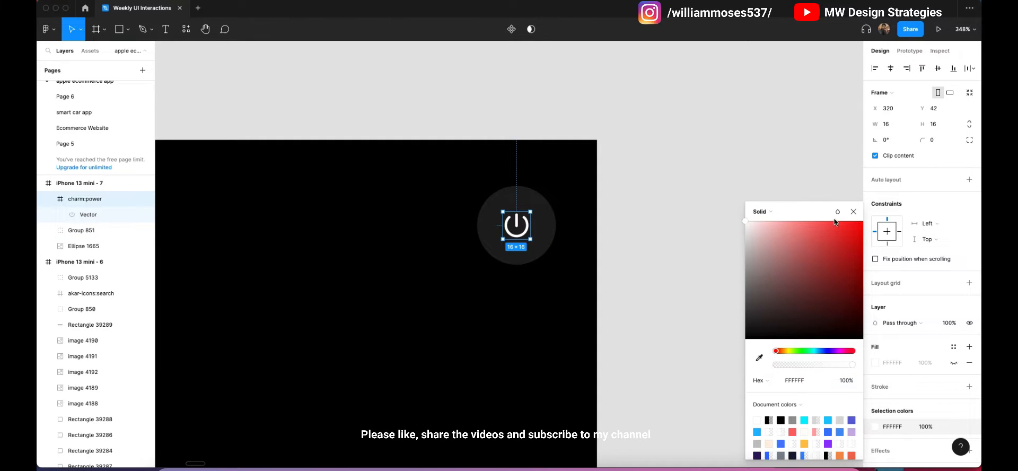
{"action": "left_click", "coordinate": [726, 217]}
Raise the white fill of the circle behind the power icon to full opacity.
{"action": "scroll", "coordinate": [716, 221], "scroll_direction": "down", "scroll_amount": 3}
{"action": "left_click", "coordinate": [589, 224]}
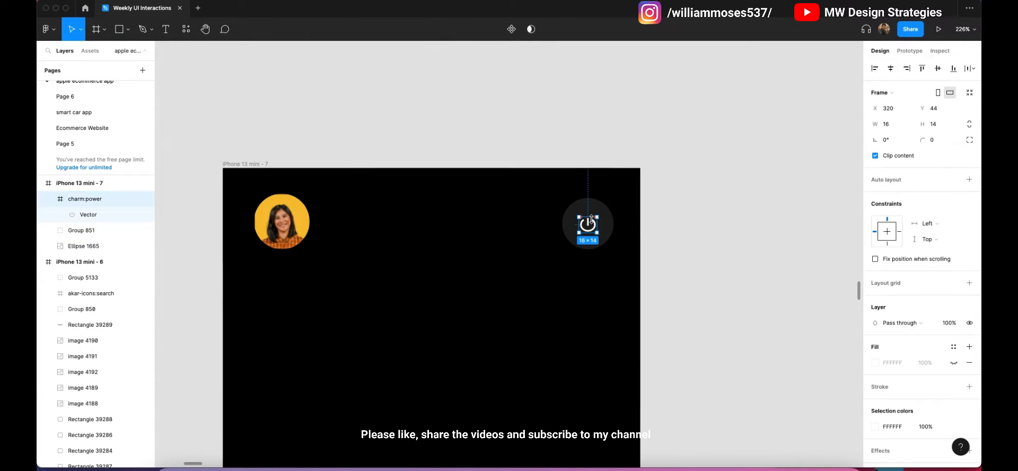
{"action": "left_click", "coordinate": [694, 222]}
{"action": "scroll", "coordinate": [695, 222], "scroll_direction": "down", "scroll_amount": 3}
{"action": "scroll", "coordinate": [695, 222], "scroll_direction": "down", "scroll_amount": 3}
{"action": "left_click", "coordinate": [566, 219]}
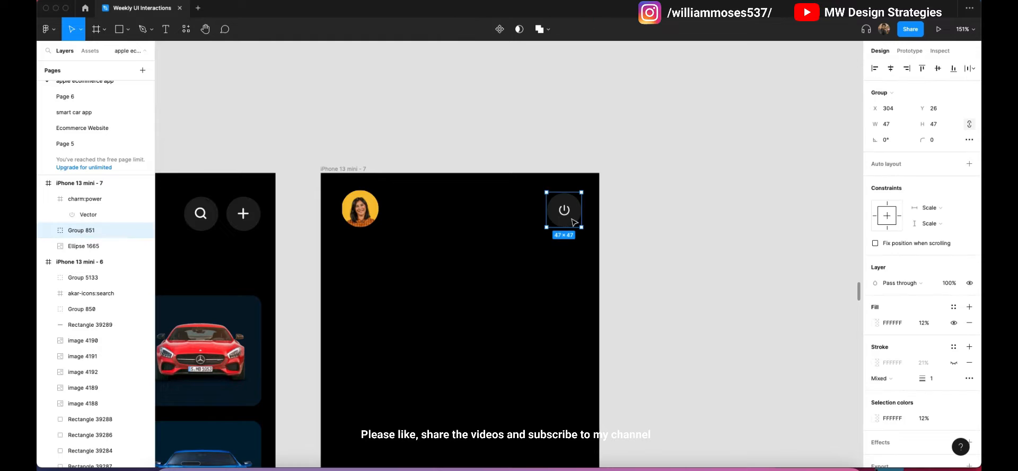
{"action": "scroll", "coordinate": [573, 212], "scroll_direction": "up", "scroll_amount": 2}
{"action": "left_click", "coordinate": [580, 210], "text": "super"}
{"action": "left_click", "coordinate": [876, 267]}
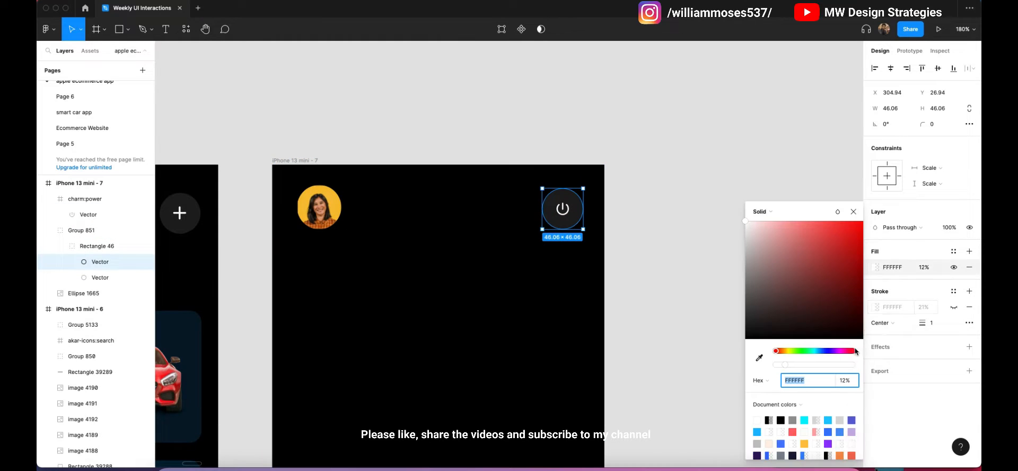
{"action": "left_click_drag", "start_coordinate": [783, 365], "coordinate": [856, 365]}
{"action": "left_click", "coordinate": [686, 214]}
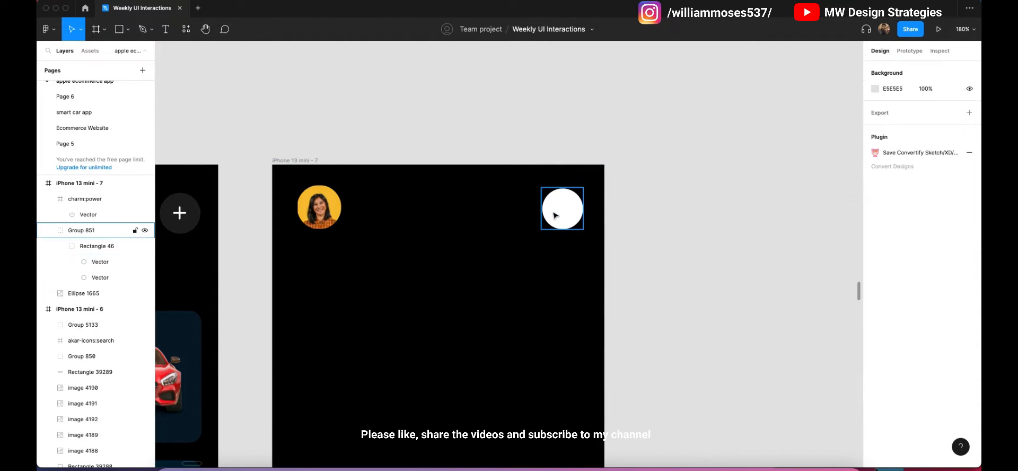
Recolor the power icon with the coral red from the document colors.
{"action": "left_click", "coordinate": [559, 211]}
{"action": "scroll", "coordinate": [874, 375], "scroll_direction": "down", "scroll_amount": 3}
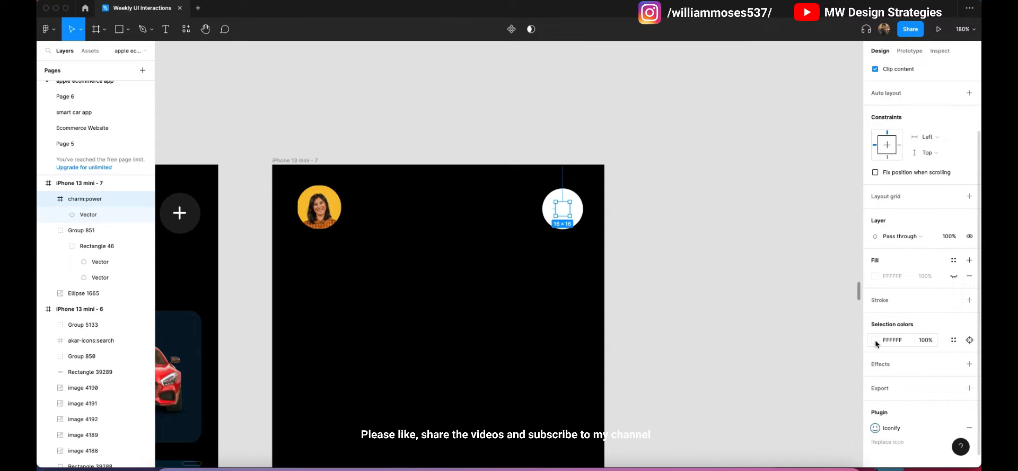
{"action": "left_click", "coordinate": [875, 341]}
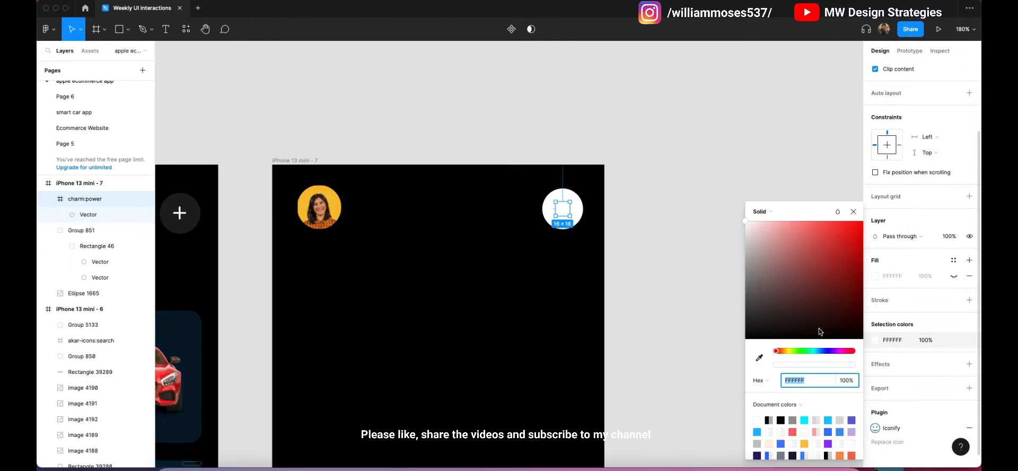
{"action": "left_click", "coordinate": [793, 431]}
{"action": "left_click", "coordinate": [678, 202]}
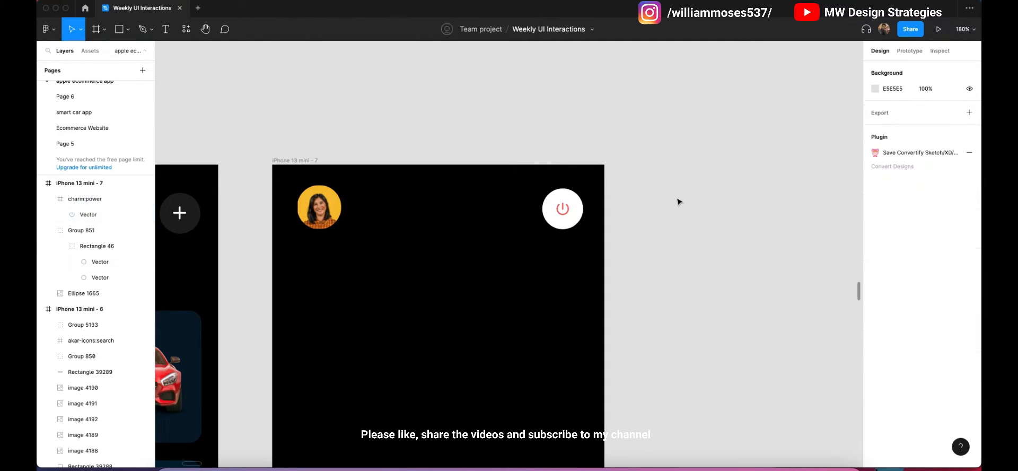
Draw a 152 × 587 rectangle along the new frame's right edge, starting at its top at X 223, Y 0.
{"action": "scroll", "coordinate": [525, 257], "scroll_direction": "down", "scroll_amount": 2}
{"action": "scroll", "coordinate": [510, 246], "scroll_direction": "down", "scroll_amount": 3}
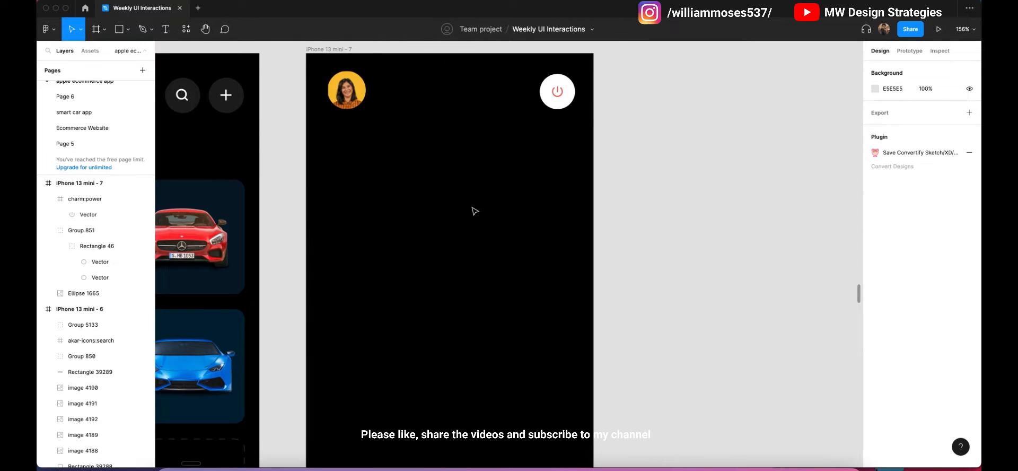
{"action": "scroll", "coordinate": [475, 211], "scroll_direction": "down", "scroll_amount": 2}
{"action": "scroll", "coordinate": [663, 159], "scroll_direction": "up", "scroll_amount": 5}
{"action": "left_click", "coordinate": [118, 29]}
{"action": "scroll", "coordinate": [491, 146], "scroll_direction": "down", "scroll_amount": 3}
{"action": "scroll", "coordinate": [490, 145], "scroll_direction": "down", "scroll_amount": 2}
{"action": "mouse_move", "coordinate": [478, 136]}
{"action": "left_mouse_down"}
{"action": "mouse_move", "coordinate": [565, 244]}
{"action": "mouse_move", "coordinate": [561, 341]}
{"action": "left_mouse_up"}
{"action": "scroll", "coordinate": [565, 243], "scroll_direction": "down", "scroll_amount": 3}
{"action": "scroll", "coordinate": [534, 291], "scroll_direction": "up", "scroll_amount": 3}
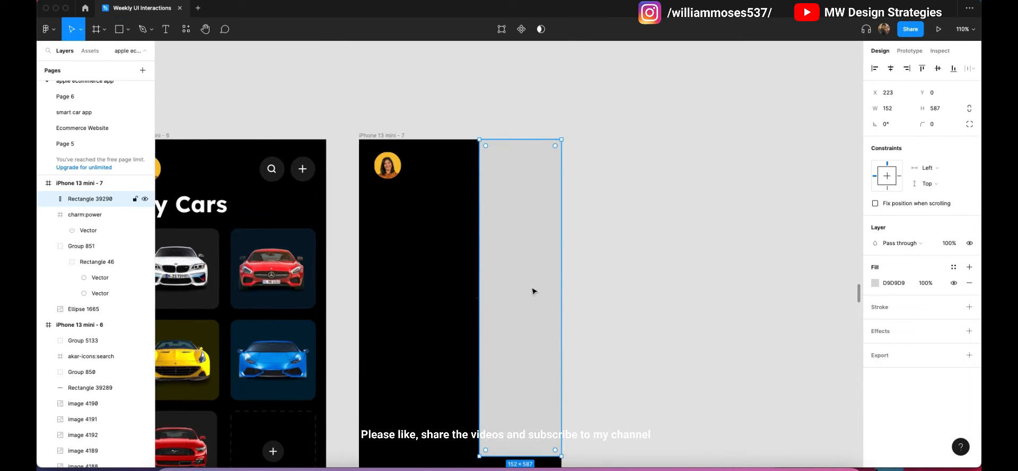
{"action": "scroll", "coordinate": [509, 294], "scroll_direction": "down", "scroll_amount": 3}
{"action": "scroll", "coordinate": [502, 295], "scroll_direction": "down", "scroll_amount": 2}
Round only the rectangle's bottom-left corner with a radius of 34.
{"action": "left_click", "coordinate": [966, 126]}
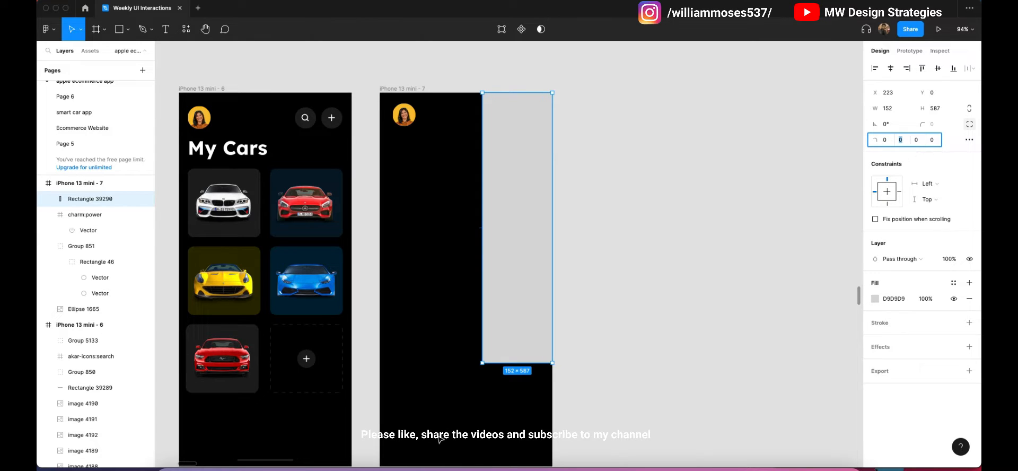
{"action": "scroll", "coordinate": [487, 352], "scroll_direction": "up", "scroll_amount": 4}
{"action": "scroll", "coordinate": [511, 357], "scroll_direction": "down", "scroll_amount": 4}
{"action": "scroll", "coordinate": [507, 356], "scroll_direction": "up", "scroll_amount": 3}
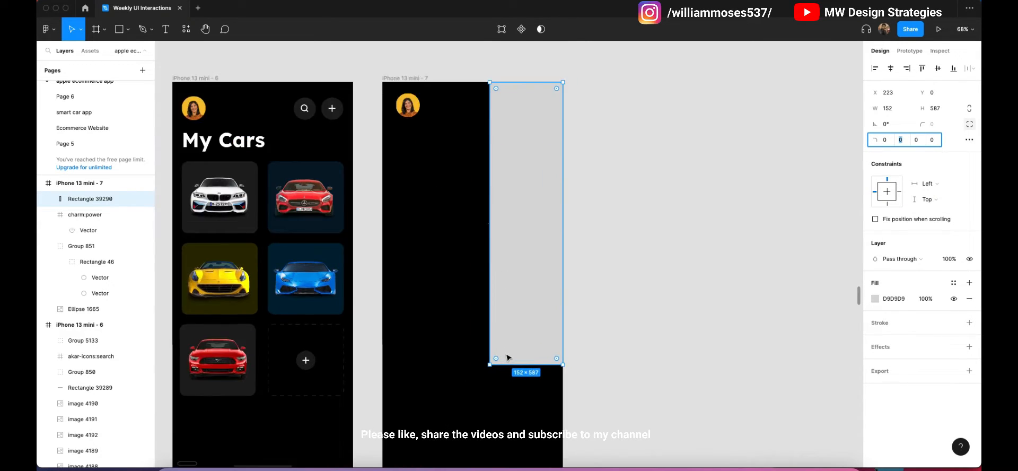
{"action": "scroll", "coordinate": [706, 262], "scroll_direction": "down", "scroll_amount": 2}
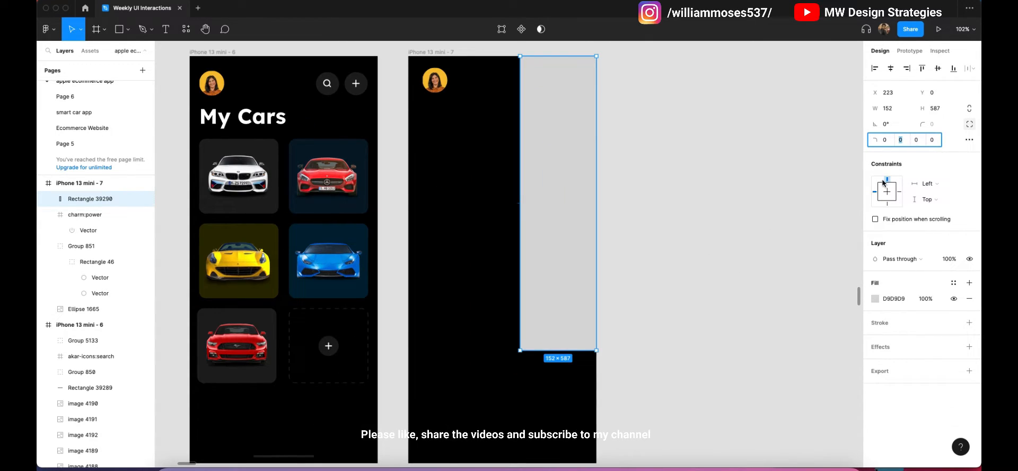
{"action": "type", "text": "20"}
{"action": "key", "text": "Return"}
{"action": "type", "text": "10"}
{"action": "key", "text": "Return"}
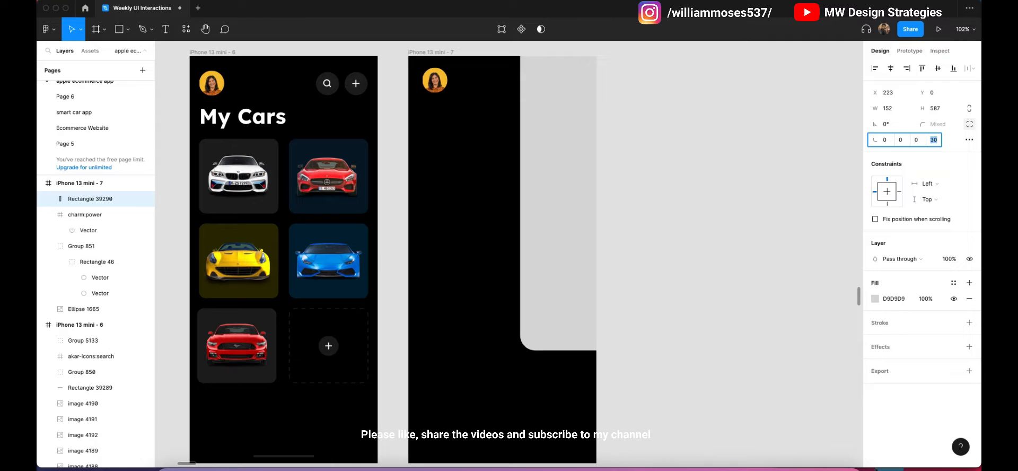
{"action": "key", "text": "Up"}
{"action": "key", "text": "Up"}
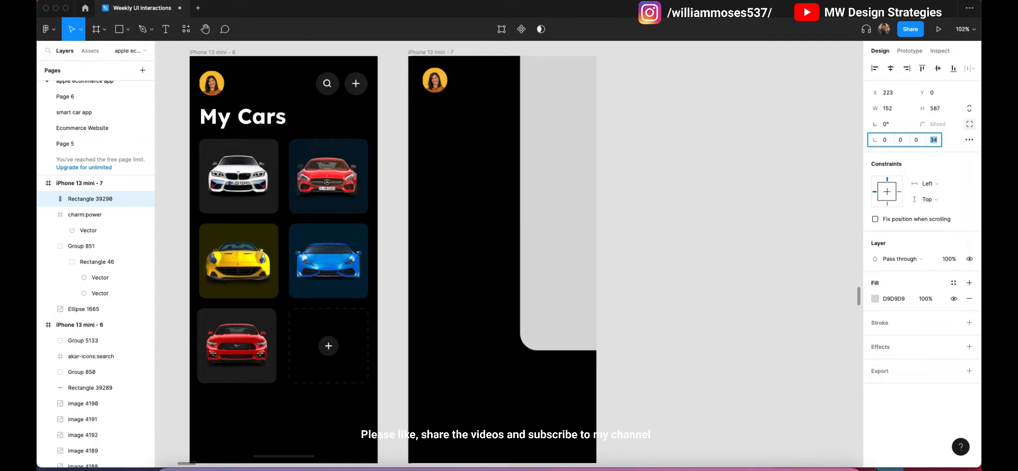
{"action": "left_click", "coordinate": [649, 276]}
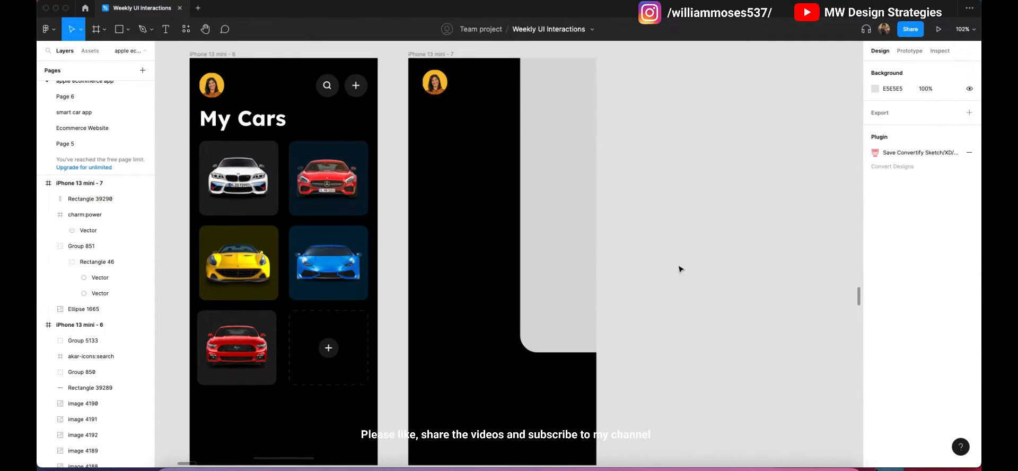
Fill the rectangle with the coral red from the document colors.
{"action": "left_click", "coordinate": [585, 272]}
{"action": "left_click", "coordinate": [874, 299]}
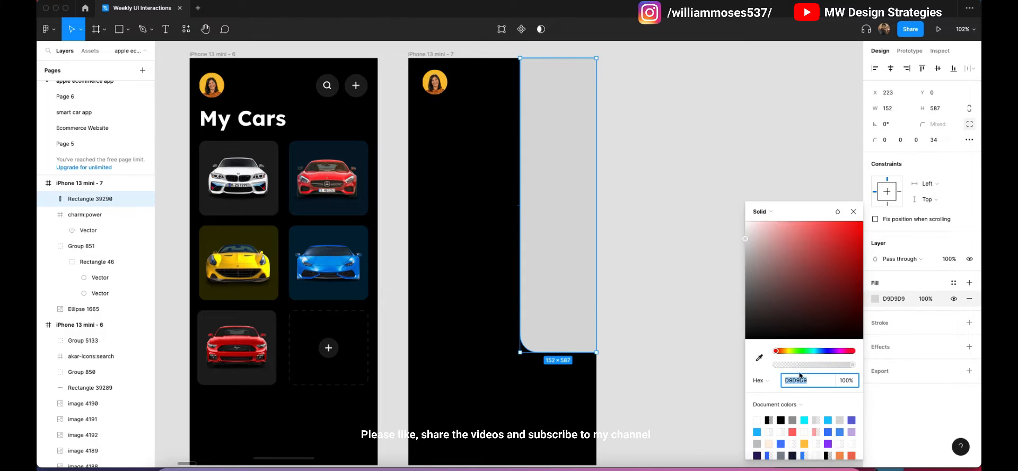
{"action": "left_click", "coordinate": [793, 433]}
{"action": "left_click", "coordinate": [669, 268]}
Extend the coral rectangle's bottom edge further down the new frame.
{"action": "left_click", "coordinate": [583, 260]}
{"action": "left_click", "coordinate": [697, 236]}
{"action": "left_click", "coordinate": [550, 335]}
{"action": "left_click_drag", "start_coordinate": [528, 356], "coordinate": [525, 385]}
{"action": "left_click", "coordinate": [652, 329]}
{"action": "scroll", "coordinate": [610, 326], "scroll_direction": "up", "scroll_amount": 1}
{"action": "scroll", "coordinate": [583, 249], "scroll_direction": "up", "scroll_amount": 3}
{"action": "left_click", "coordinate": [551, 220]}
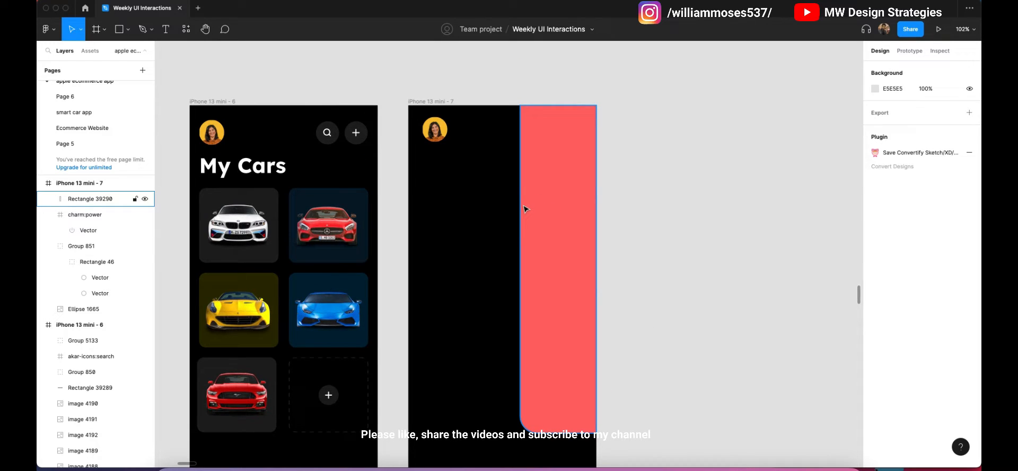
Copy the top-view red car image from the iPhone 13 mini - 5 frame into iPhone 13 mini - 7, positioned at X 365, Y 145.
{"action": "scroll", "coordinate": [531, 190], "scroll_direction": "down", "scroll_amount": 4}
{"action": "left_click", "coordinate": [492, 212]}
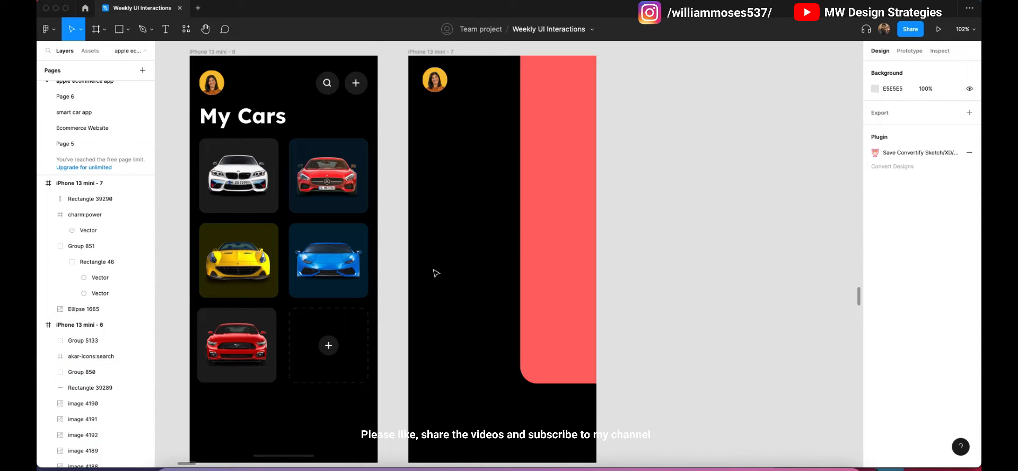
{"action": "scroll", "coordinate": [436, 273], "scroll_direction": "left", "scroll_amount": 3}
{"action": "left_click", "coordinate": [510, 61]}
{"action": "left_click", "coordinate": [785, 91]}
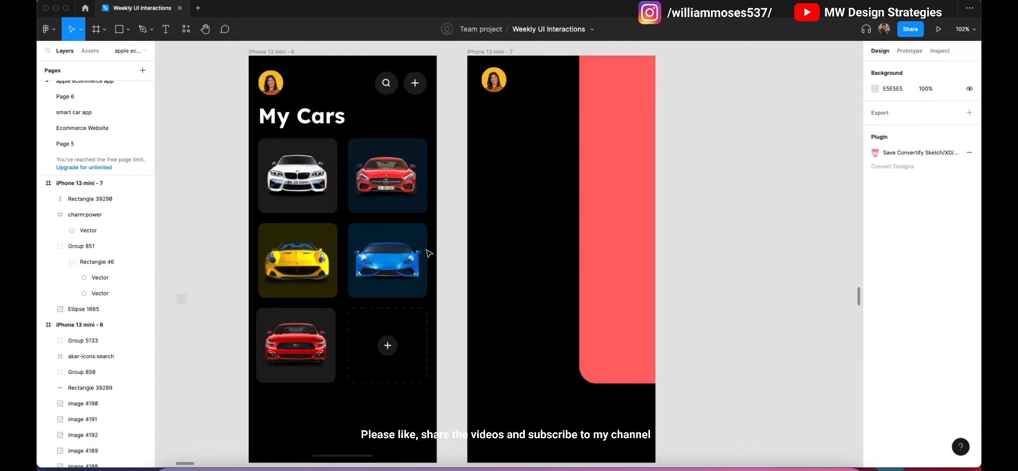
{"action": "scroll", "coordinate": [428, 254], "scroll_direction": "left", "scroll_amount": 10}
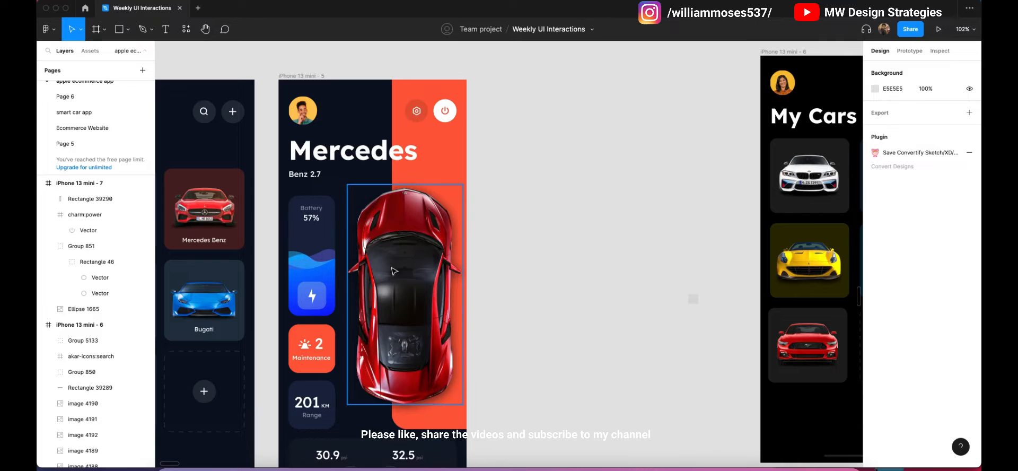
{"action": "left_click", "coordinate": [395, 272]}
{"action": "scroll", "coordinate": [496, 245], "scroll_direction": "right", "scroll_amount": 9}
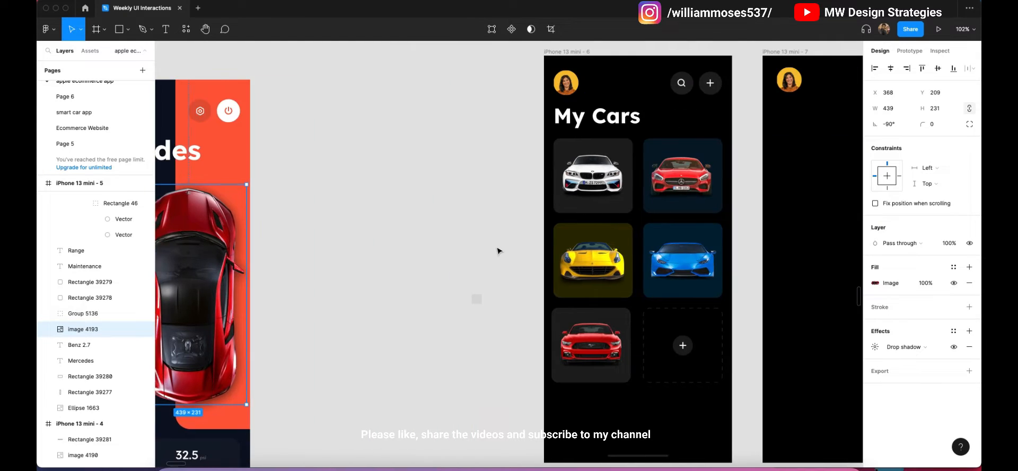
{"action": "left_click", "coordinate": [758, 215]}
{"action": "scroll", "coordinate": [706, 227], "scroll_direction": "right", "scroll_amount": 1}
{"action": "left_click", "coordinate": [531, 239]}
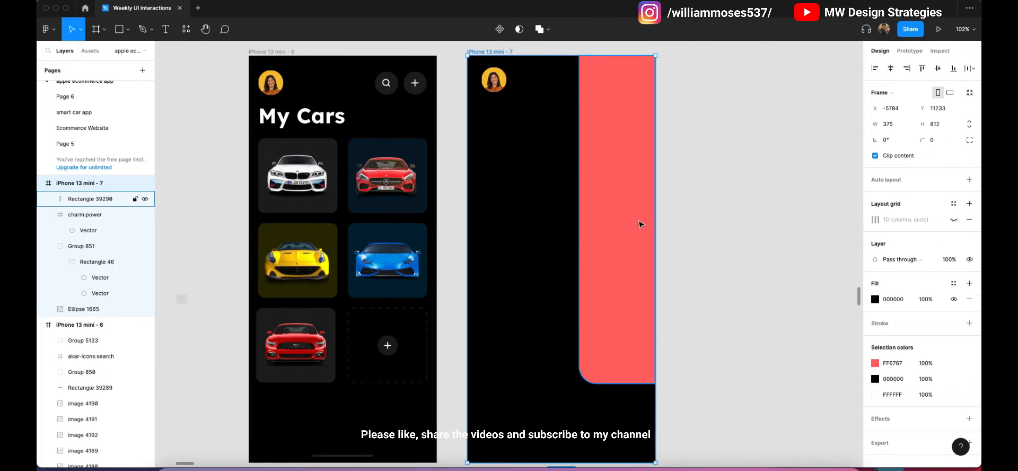
{"action": "key", "text": "ctrl+v"}
{"action": "left_click_drag", "start_coordinate": [604, 245], "coordinate": [605, 215]}
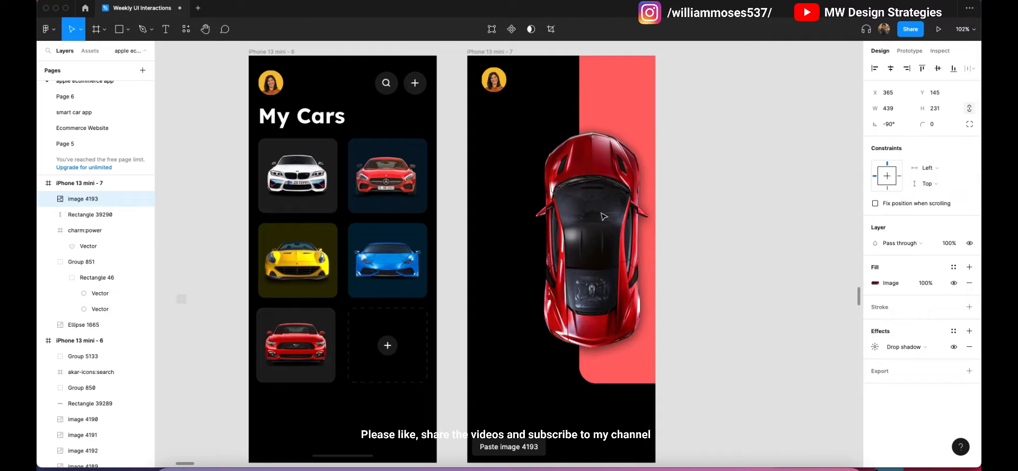
Move the coral rectangle backward in the layer order until it lies behind the avatar and the power button.
{"action": "left_click", "coordinate": [711, 191]}
{"action": "scroll", "coordinate": [689, 159], "scroll_direction": "up", "scroll_amount": 1}
{"action": "scroll", "coordinate": [730, 189], "scroll_direction": "up", "scroll_amount": 3}
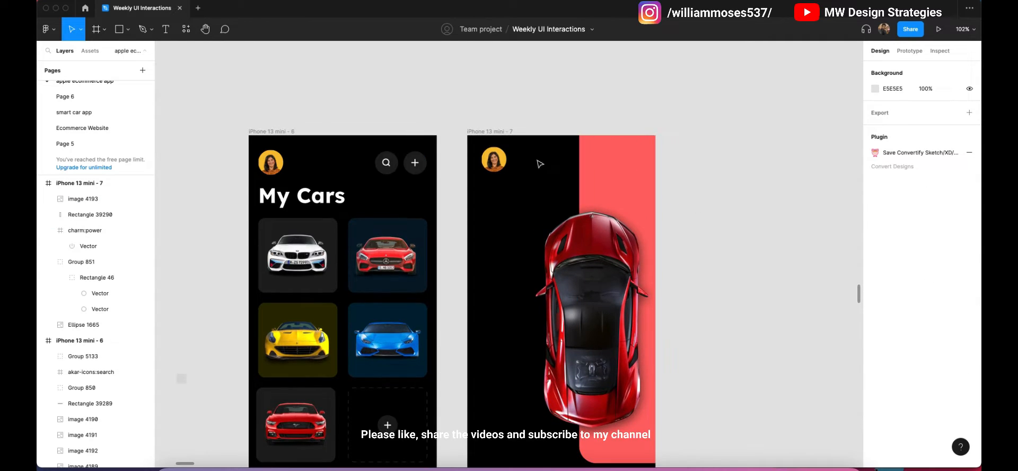
{"action": "scroll", "coordinate": [518, 204], "scroll_direction": "up", "scroll_amount": 3}
{"action": "left_click", "coordinate": [623, 248]}
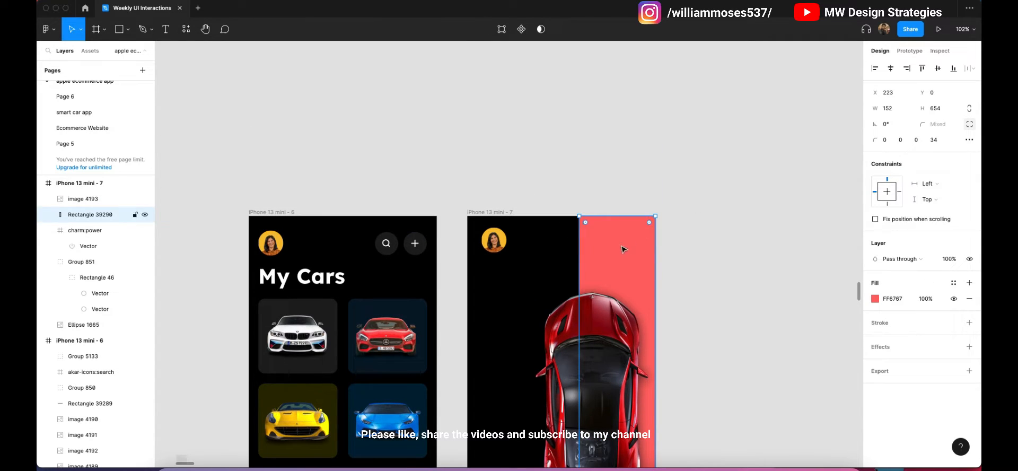
{"action": "key", "text": "super+bracketleft"}
{"action": "key", "text": "super+bracketleft"}
{"action": "key", "text": "super+bracketleft"}
{"action": "left_click", "coordinate": [723, 225]}
{"action": "scroll", "coordinate": [721, 225], "scroll_direction": "down", "scroll_amount": 5}
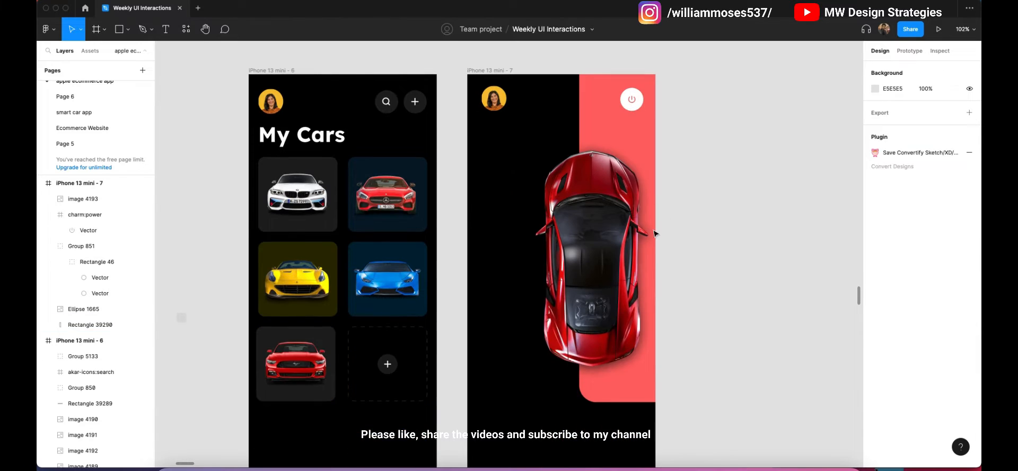
{"action": "left_click", "coordinate": [652, 218]}
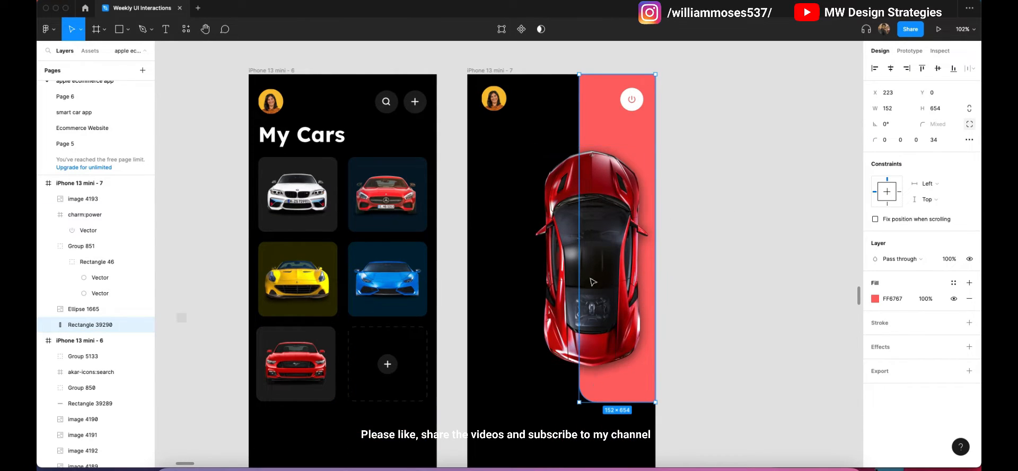
{"action": "left_click", "coordinate": [615, 218]}
{"action": "scroll", "coordinate": [615, 217], "scroll_direction": "up", "scroll_amount": 3}
{"action": "scroll", "coordinate": [604, 157], "scroll_direction": "up", "scroll_amount": 2}
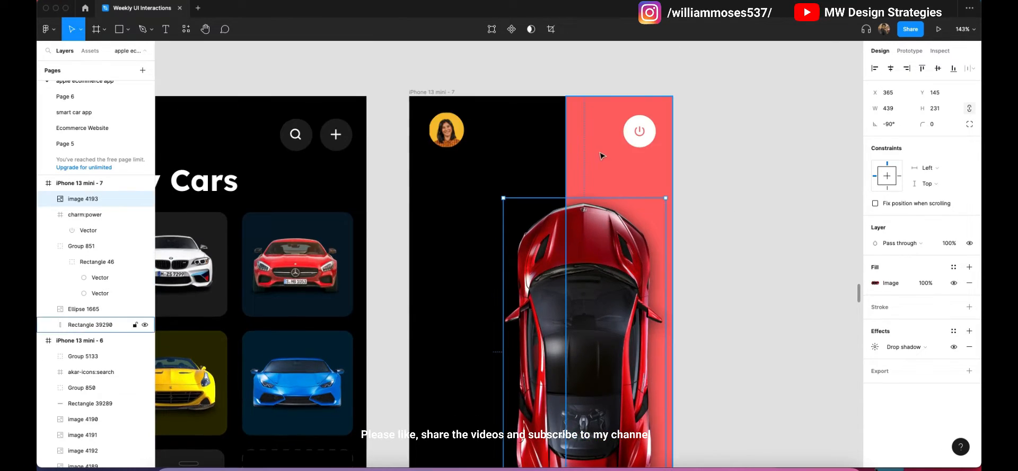
{"action": "scroll", "coordinate": [591, 155], "scroll_direction": "down", "scroll_amount": 3}
{"action": "left_click", "coordinate": [663, 161]}
{"action": "left_click", "coordinate": [632, 139]}
{"action": "left_click", "coordinate": [716, 132]}
{"action": "left_click", "coordinate": [398, 322]}
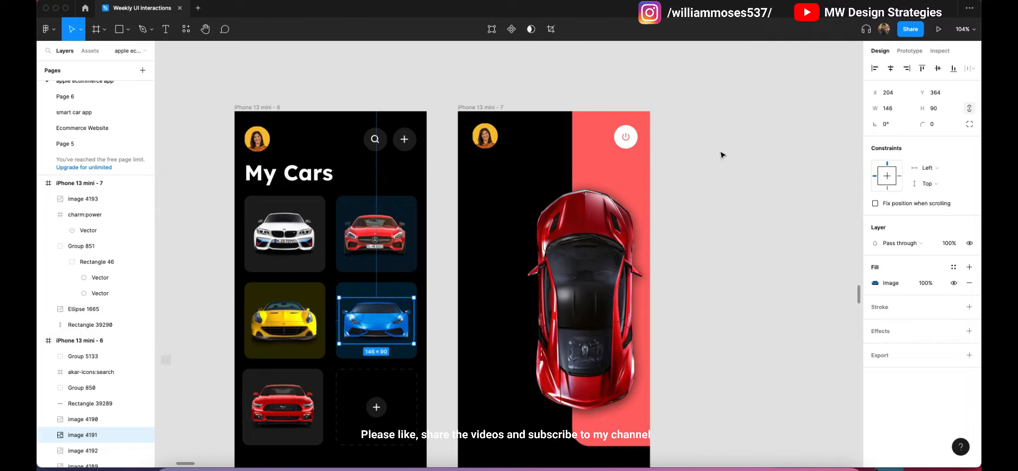
{"action": "left_click", "coordinate": [720, 154]}
{"action": "left_click", "coordinate": [610, 137]}
{"action": "scroll", "coordinate": [608, 136], "scroll_direction": "up", "scroll_amount": 5}
{"action": "left_click", "coordinate": [730, 119]}
{"action": "scroll", "coordinate": [672, 138], "scroll_direction": "down", "scroll_amount": 5}
{"action": "scroll", "coordinate": [673, 137], "scroll_direction": "up", "scroll_amount": 4}
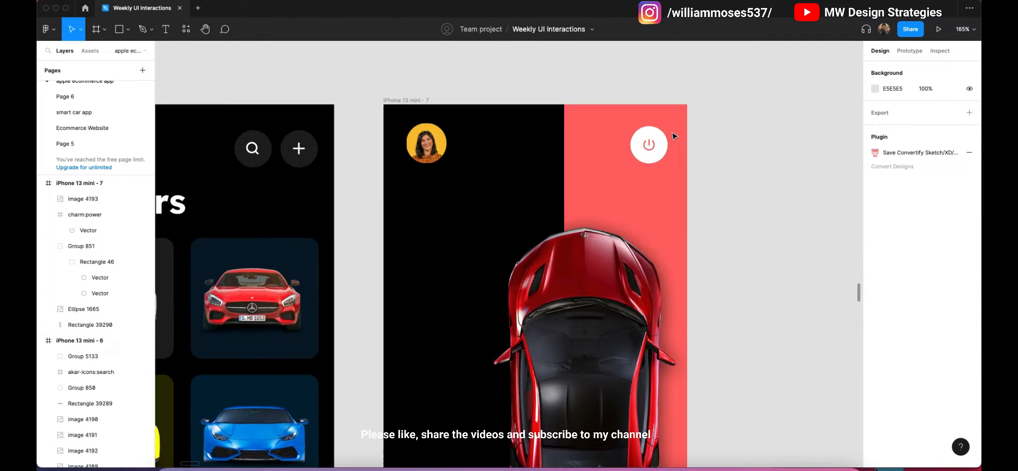
Copy the search button from the My Cars frame beside the power button and change its circle fill to black.
{"action": "left_click_drag", "start_coordinate": [267, 84], "coordinate": [605, 153]}
{"action": "left_click", "coordinate": [632, 100]}
{"action": "left_click", "coordinate": [604, 156], "text": "super"}
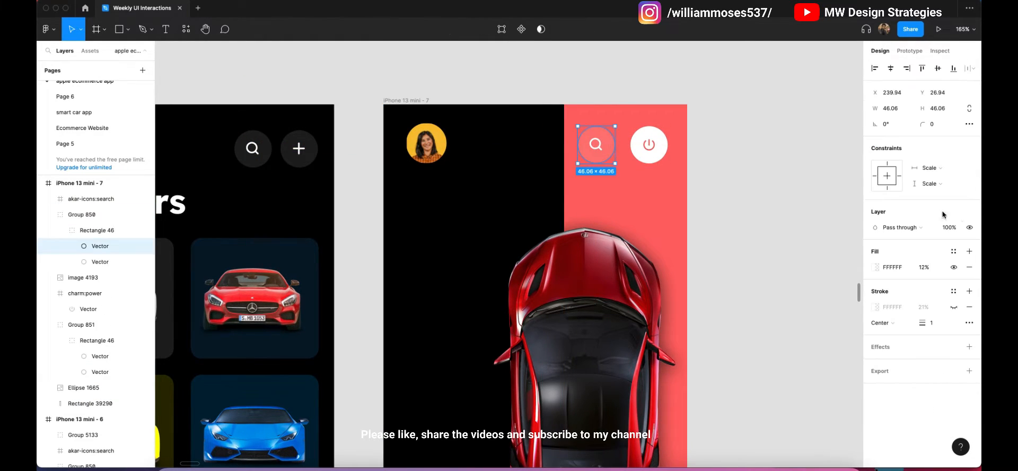
{"action": "left_click", "coordinate": [877, 268]}
{"action": "left_click_drag", "start_coordinate": [802, 291], "coordinate": [798, 318]}
Delete the magnifier icon from the copied button, keeping only its circle.
{"action": "left_click", "coordinate": [763, 143]}
{"action": "left_click", "coordinate": [598, 143]}
{"action": "key", "text": "Delete"}
Open the Iconify plugin and search its icons for "settings".
{"action": "right_click", "coordinate": [673, 99]}
{"action": "left_click", "coordinate": [732, 57]}
{"action": "right_click", "coordinate": [702, 53]}
{"action": "mouse_move", "coordinate": [724, 149]}
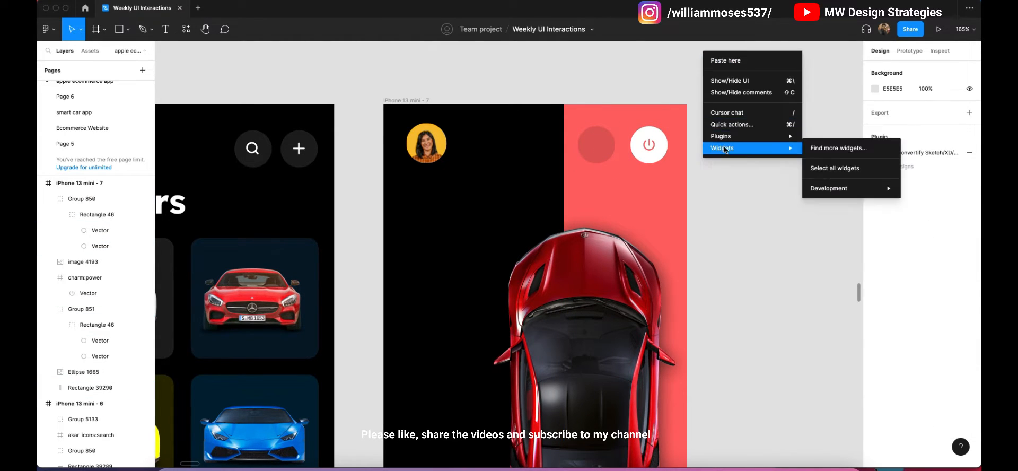
{"action": "mouse_move", "coordinate": [741, 136]}
{"action": "left_click", "coordinate": [827, 149]}
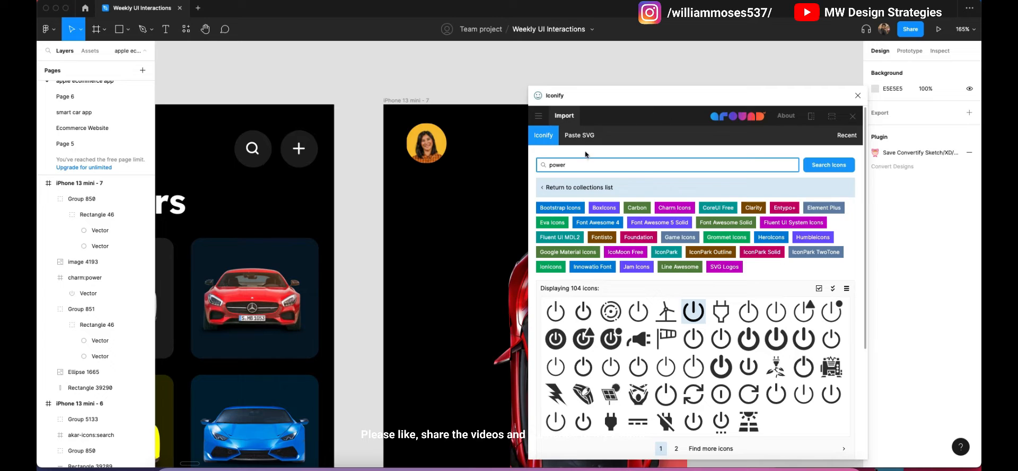
{"action": "type", "text": "settings"}
{"action": "key", "text": "Return"}
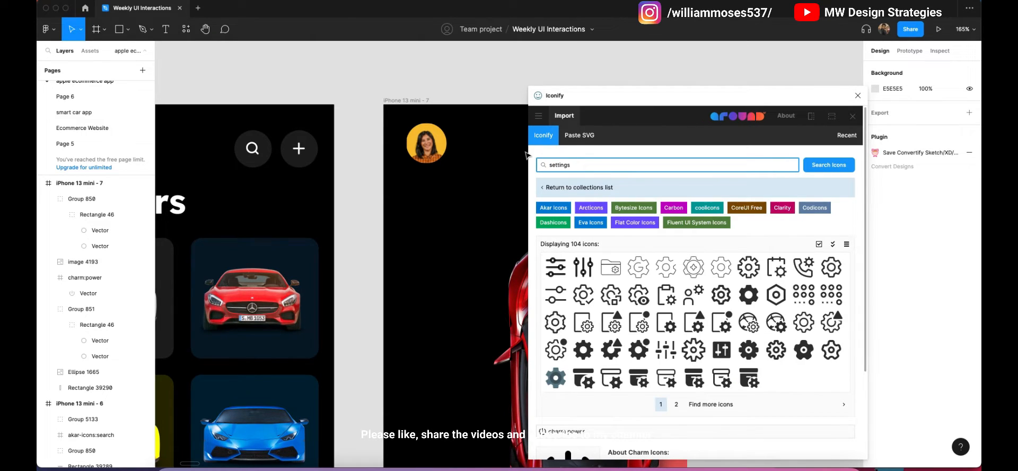
Import the ci:settings-future icon from the first results page and close the plugin.
{"action": "left_click", "coordinate": [677, 405]}
{"action": "scroll", "coordinate": [652, 381], "scroll_direction": "down", "scroll_amount": 3}
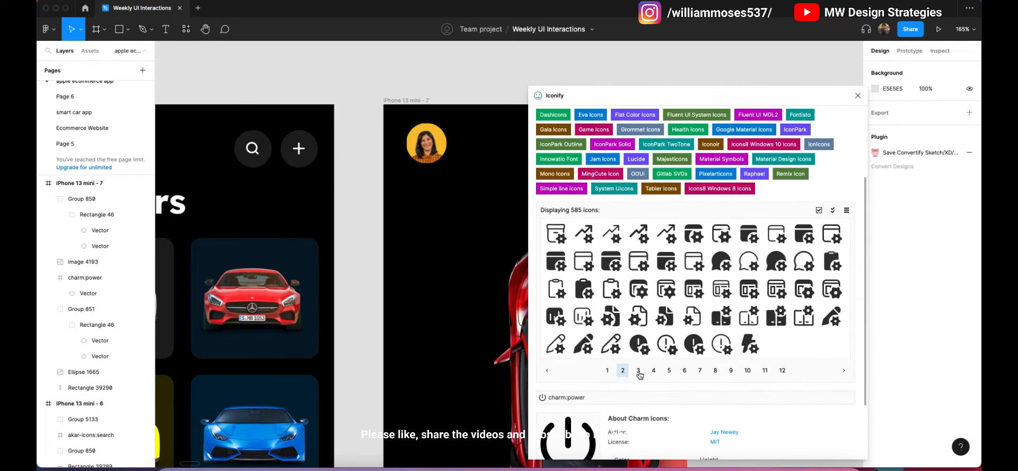
{"action": "left_click", "coordinate": [606, 373]}
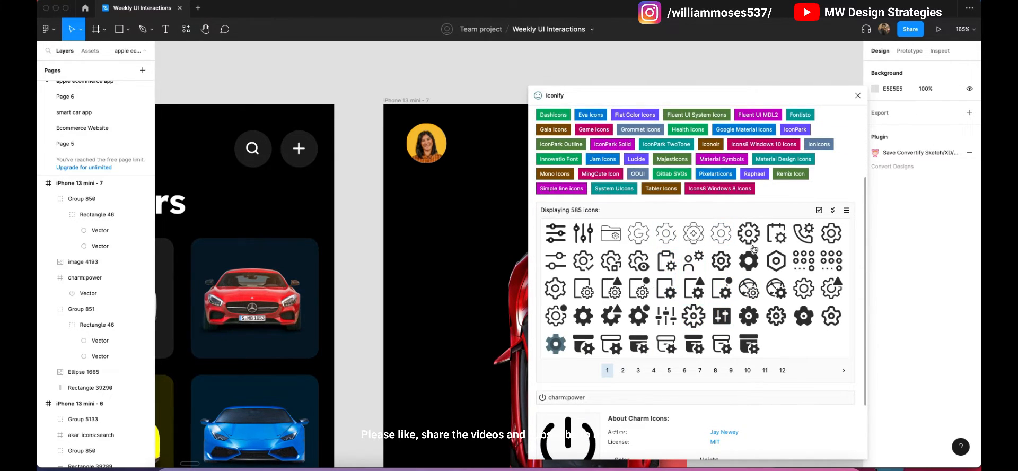
{"action": "left_click", "coordinate": [775, 261]}
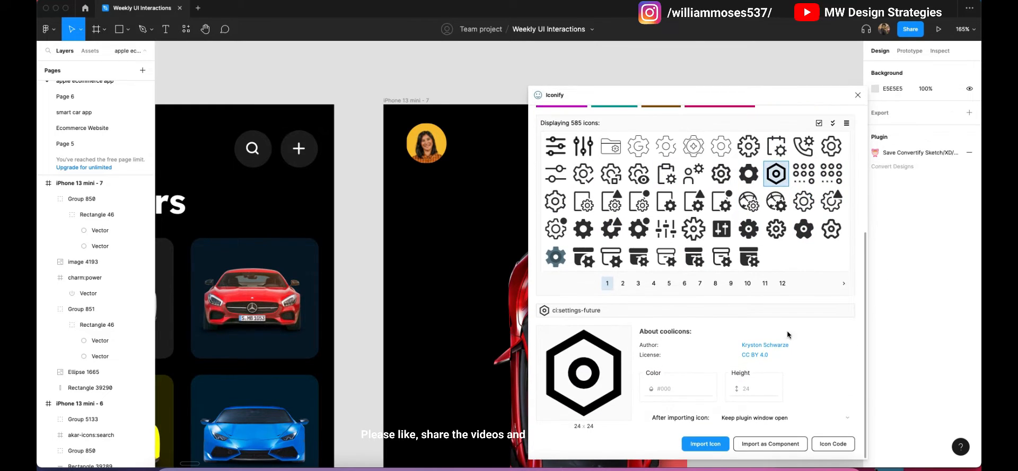
{"action": "left_click", "coordinate": [703, 446]}
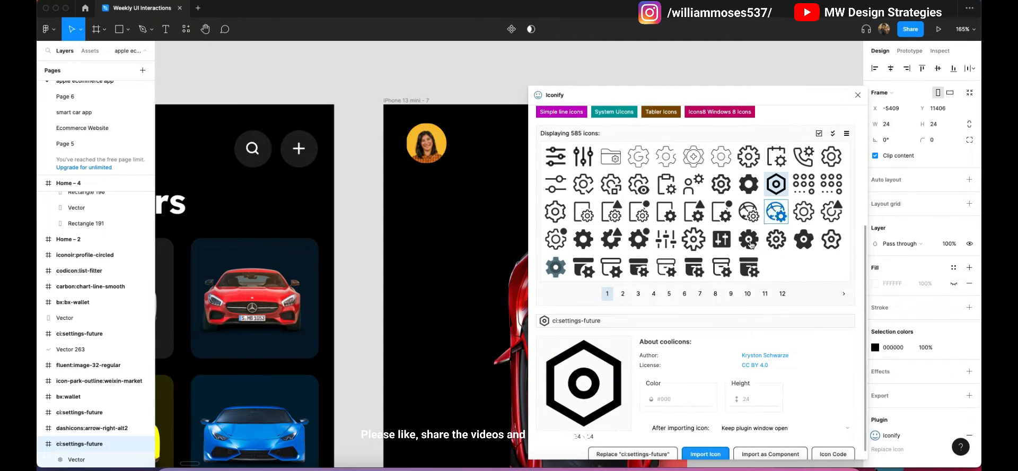
{"action": "scroll", "coordinate": [707, 273], "scroll_direction": "down", "scroll_amount": 1}
{"action": "left_click", "coordinate": [855, 97]}
{"action": "left_click", "coordinate": [698, 271]}
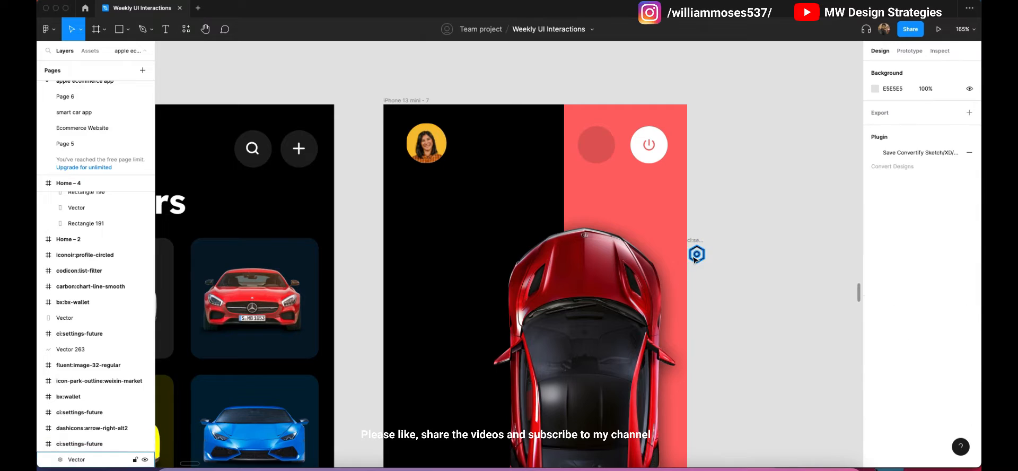
Place the imported settings icon inside the dark circle beside the power button, sized 19 × 19 at X 253, Y 41.
{"action": "left_click_drag", "start_coordinate": [701, 241], "coordinate": [598, 270]}
{"action": "scroll", "coordinate": [735, 239], "scroll_direction": "up", "scroll_amount": 3}
{"action": "scroll", "coordinate": [597, 283], "scroll_direction": "up", "scroll_amount": 5}
{"action": "left_click_drag", "start_coordinate": [598, 299], "coordinate": [598, 283]}
{"action": "left_click_drag", "start_coordinate": [595, 255], "coordinate": [596, 265]}
{"action": "scroll", "coordinate": [595, 264], "scroll_direction": "up", "scroll_amount": 3}
{"action": "left_click_drag", "start_coordinate": [580, 323], "coordinate": [582, 328]}
{"action": "key", "text": "ctrl+z"}
{"action": "scroll", "coordinate": [587, 281], "scroll_direction": "down", "scroll_amount": 3}
{"action": "left_click_drag", "start_coordinate": [605, 275], "coordinate": [605, 273]}
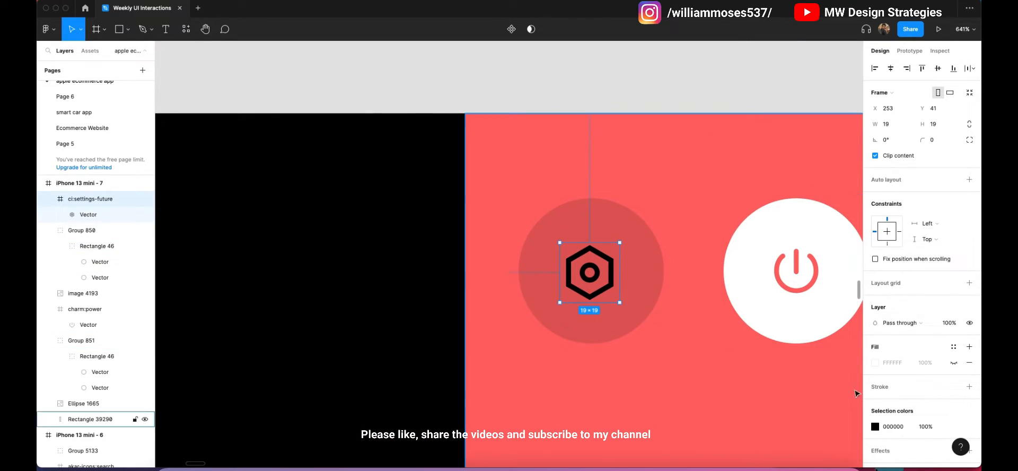
Recolor the settings icon white.
{"action": "left_click", "coordinate": [874, 426]}
{"action": "left_click_drag", "start_coordinate": [814, 280], "coordinate": [744, 219]}
{"action": "scroll", "coordinate": [587, 241], "scroll_direction": "down", "scroll_amount": 3}
{"action": "key", "text": "Escape"}
{"action": "scroll", "coordinate": [640, 204], "scroll_direction": "down", "scroll_amount": 2}
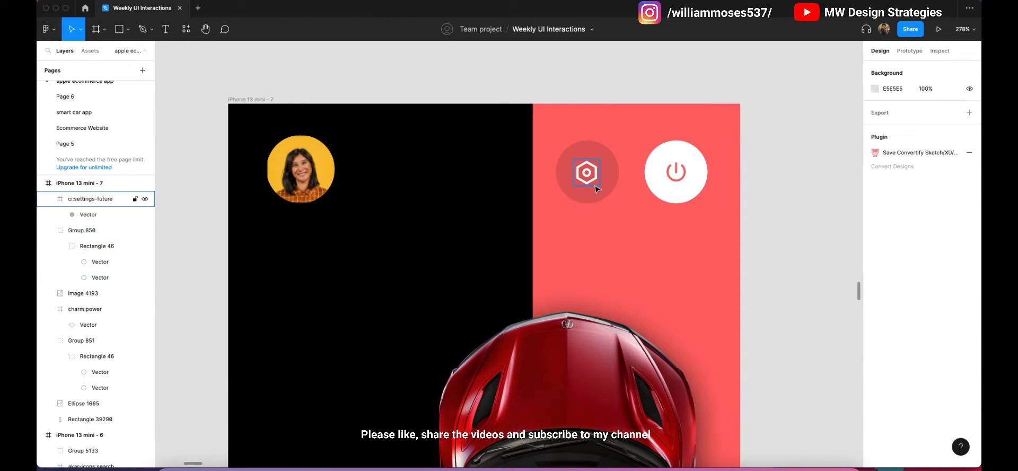
Group the settings icon with its circular background.
{"action": "left_click", "coordinate": [593, 181]}
{"action": "scroll", "coordinate": [790, 288], "scroll_direction": "down", "scroll_amount": 2}
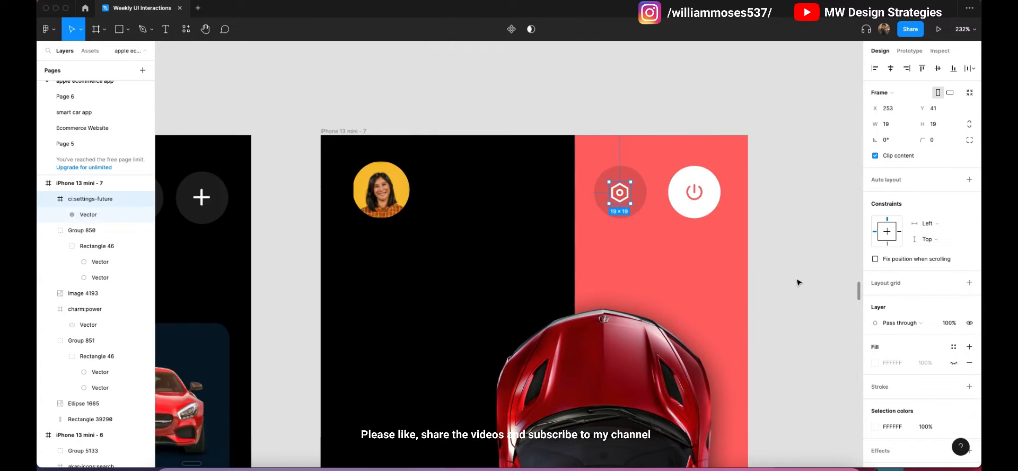
{"action": "left_click", "coordinate": [797, 282]}
{"action": "scroll", "coordinate": [479, 223], "scroll_direction": "down", "scroll_amount": 2}
{"action": "left_click", "coordinate": [597, 203]}
{"action": "scroll", "coordinate": [598, 202], "scroll_direction": "left", "scroll_amount": 3}
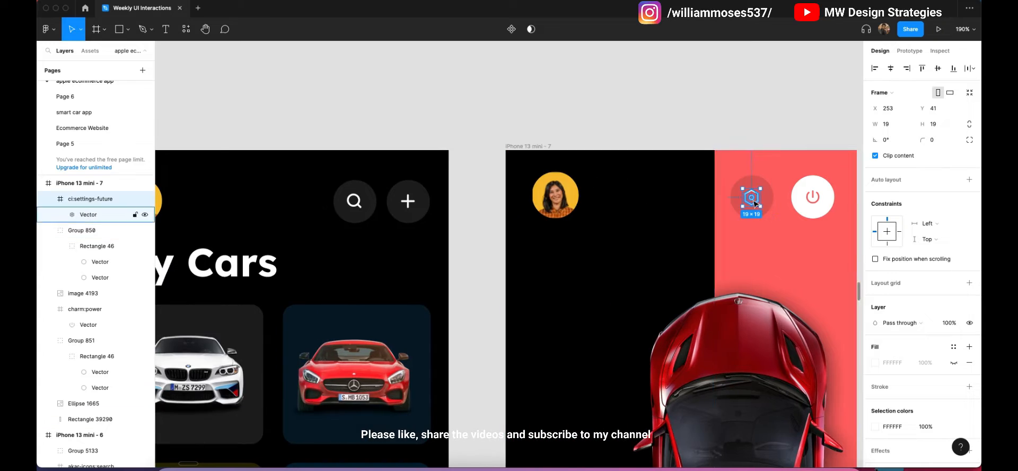
{"action": "scroll", "coordinate": [750, 199], "scroll_direction": "up", "scroll_amount": 5}
{"action": "left_click", "coordinate": [749, 159], "text": "shift"}
{"action": "scroll", "coordinate": [583, 270], "scroll_direction": "down", "scroll_amount": 10}
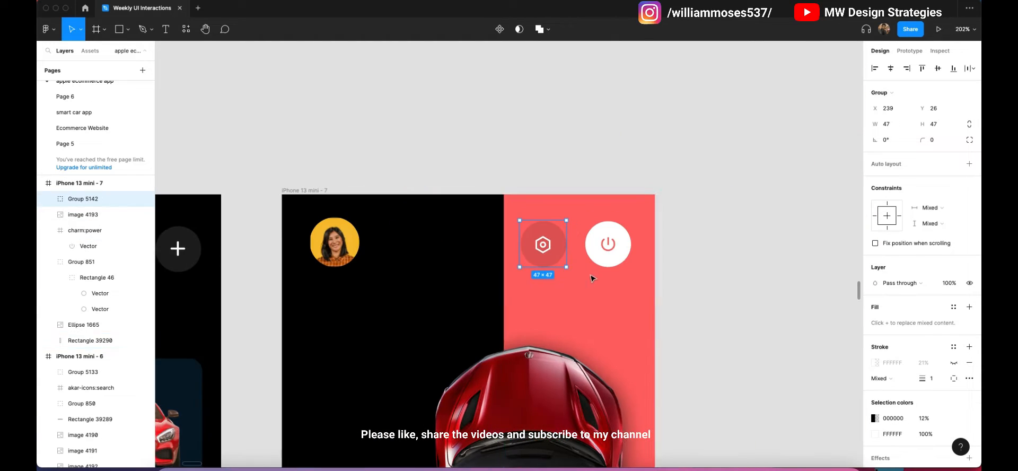
{"action": "left_click", "coordinate": [661, 184]}
{"action": "scroll", "coordinate": [601, 220], "scroll_direction": "down", "scroll_amount": 3}
{"action": "scroll", "coordinate": [599, 219], "scroll_direction": "down", "scroll_amount": 3}
{"action": "scroll", "coordinate": [583, 212], "scroll_direction": "down", "scroll_amount": 1}
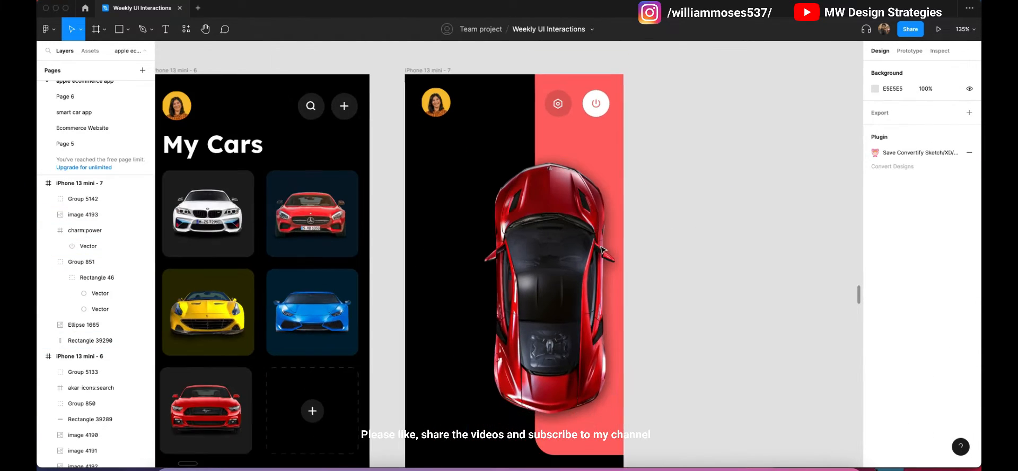
Nudge the avatar in the detail frame left to X 20 and check its distance from the frame's edges.
{"action": "key", "text": "r"}
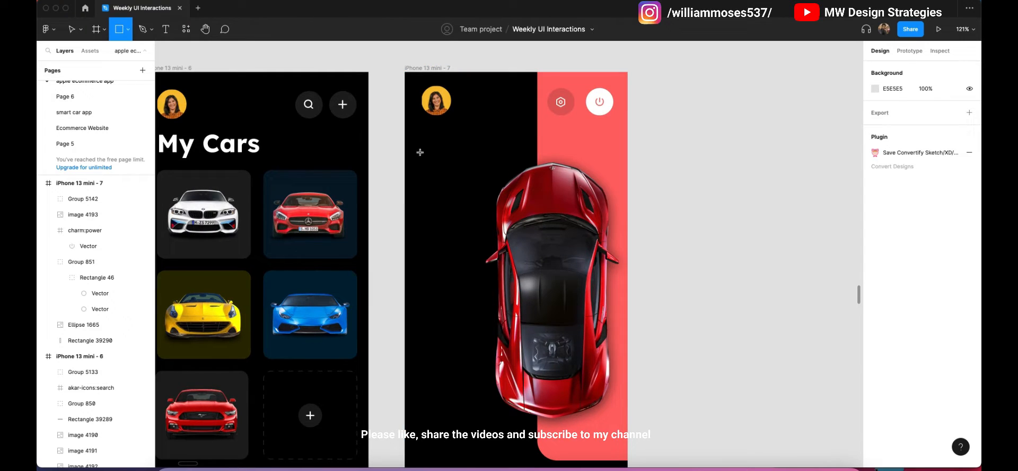
{"action": "key", "text": "v"}
{"action": "left_click", "coordinate": [436, 106]}
{"action": "key", "text": "alt"}
{"action": "key", "text": "Left"}
{"action": "key", "text": "Left"}
{"action": "key", "text": "Left"}
{"action": "key", "text": "Left"}
{"action": "key", "text": "Left"}
{"action": "key", "text": "alt"}
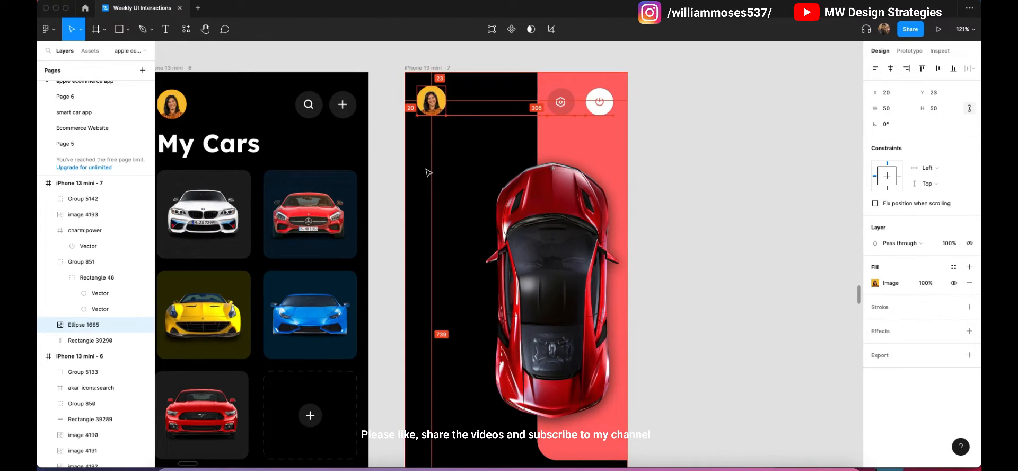
{"action": "key", "text": "Escape"}
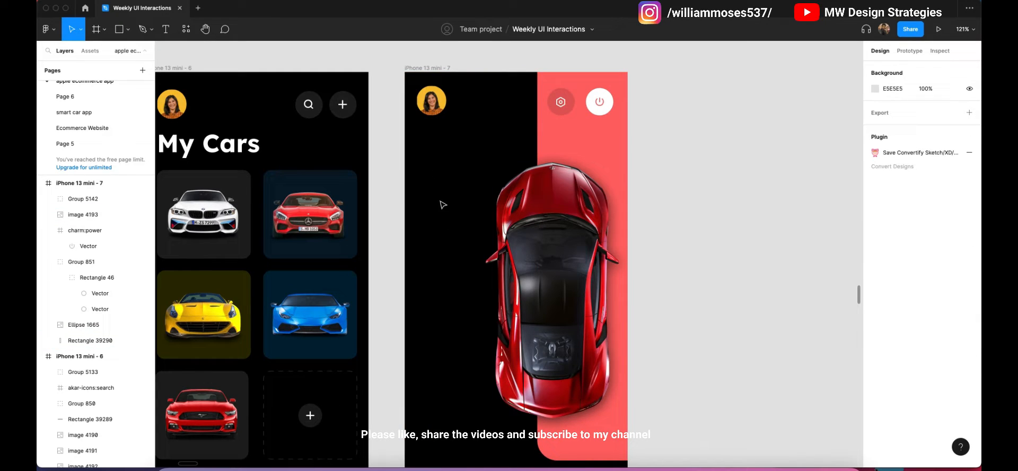
Draw a rectangle about 83 × 212 below the avatar and show the frame's 10-column layout grid.
{"action": "scroll", "coordinate": [443, 205], "scroll_direction": "left", "scroll_amount": 3}
{"action": "key", "text": "r"}
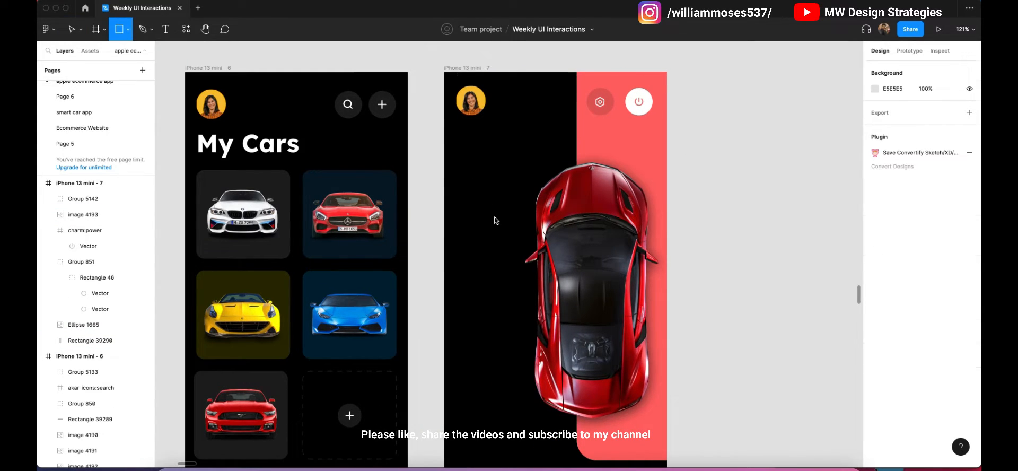
{"action": "left_click_drag", "start_coordinate": [456, 146], "coordinate": [505, 272]}
{"action": "key", "text": "shift+Return"}
{"action": "left_click", "coordinate": [954, 219]}
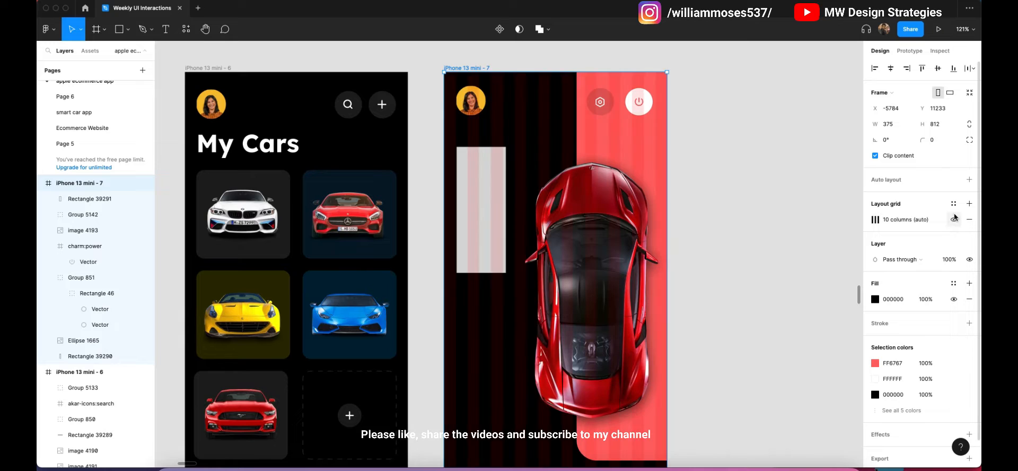
{"action": "key", "text": "Escape"}
Nudge the grey rectangle below the avatar left to X 20 so it lines up with the layout grid.
{"action": "scroll", "coordinate": [422, 104], "scroll_direction": "up", "scroll_amount": 5}
{"action": "left_click", "coordinate": [590, 320]}
{"action": "scroll", "coordinate": [585, 297], "scroll_direction": "up", "scroll_amount": 3}
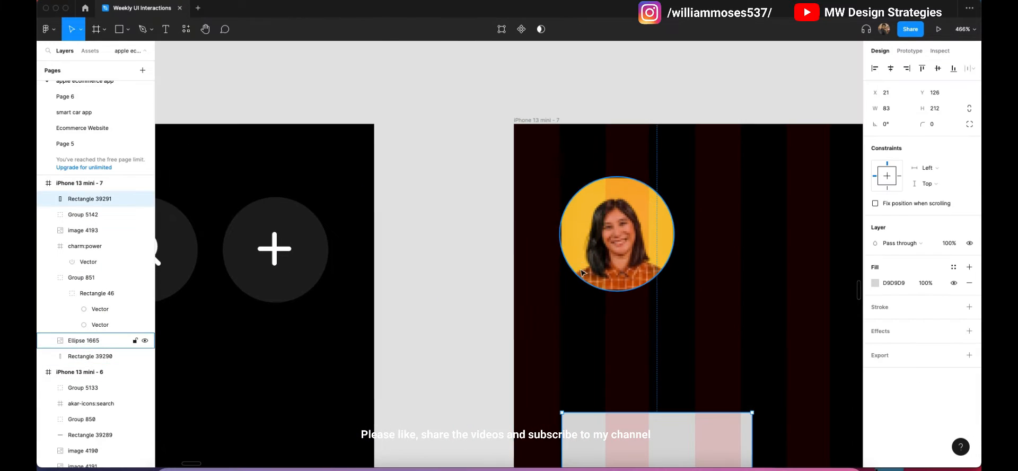
{"action": "scroll", "coordinate": [484, 277], "scroll_direction": "down", "scroll_amount": 5}
{"action": "scroll", "coordinate": [536, 220], "scroll_direction": "up", "scroll_amount": 5}
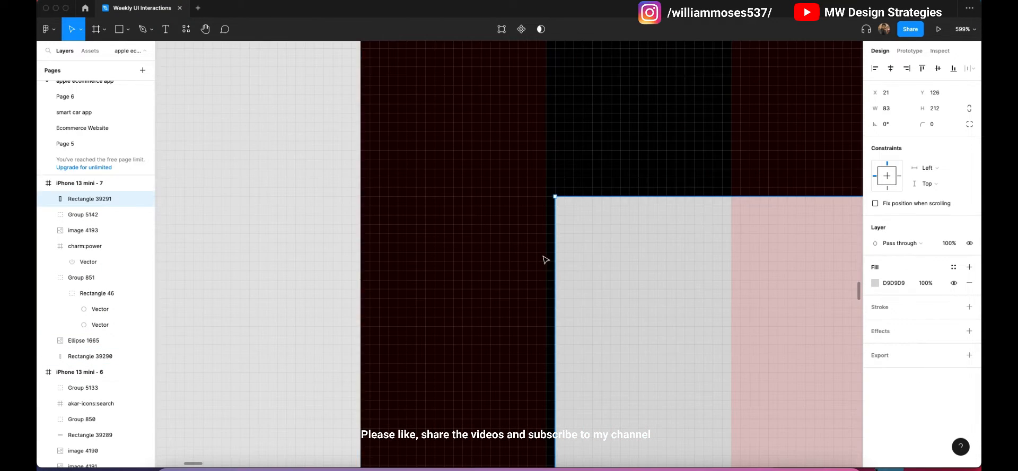
{"action": "key", "text": "Left"}
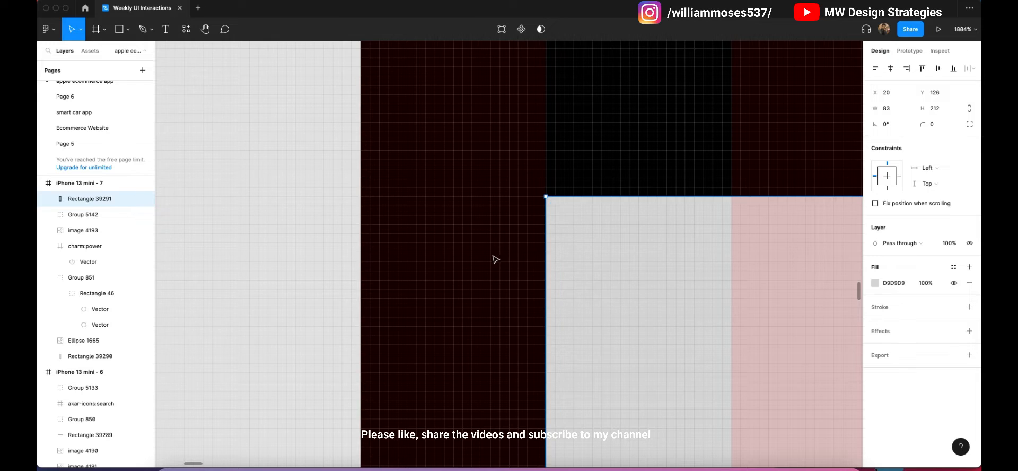
Round the grey rectangle's corners with a radius of 12.
{"action": "scroll", "coordinate": [496, 257], "scroll_direction": "down", "scroll_amount": 10}
{"action": "scroll", "coordinate": [563, 259], "scroll_direction": "down", "scroll_amount": 3}
{"action": "scroll", "coordinate": [599, 261], "scroll_direction": "right", "scroll_amount": 2}
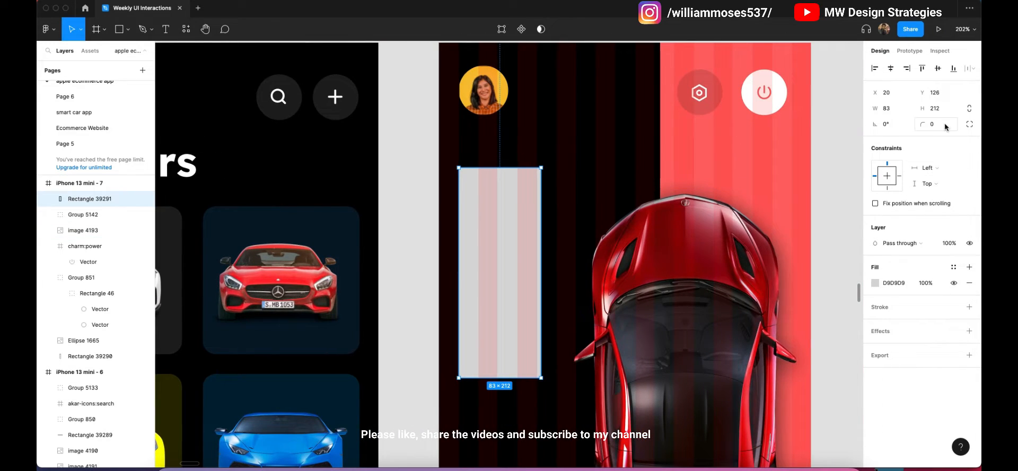
{"action": "type", "text": "10"}
{"action": "key", "text": "Return"}
{"action": "left_click", "coordinate": [505, 141]}
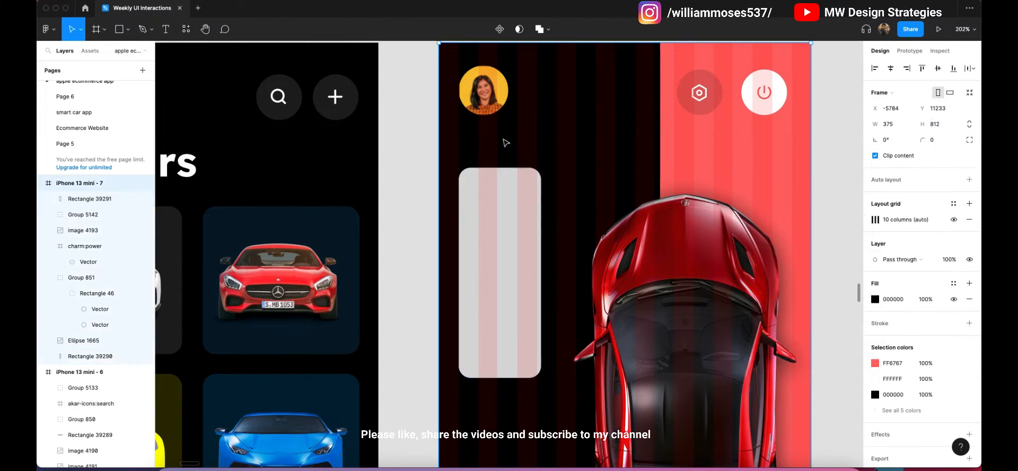
Hide the detail frame's 10-column layout grid.
{"action": "left_click", "coordinate": [953, 219]}
{"action": "left_click", "coordinate": [486, 125]}
{"action": "scroll", "coordinate": [488, 203], "scroll_direction": "down", "scroll_amount": 5}
Recolor the rounded rectangle below the avatar to the dark navy document color 161A38.
{"action": "left_click", "coordinate": [502, 211]}
{"action": "left_click", "coordinate": [874, 283]}
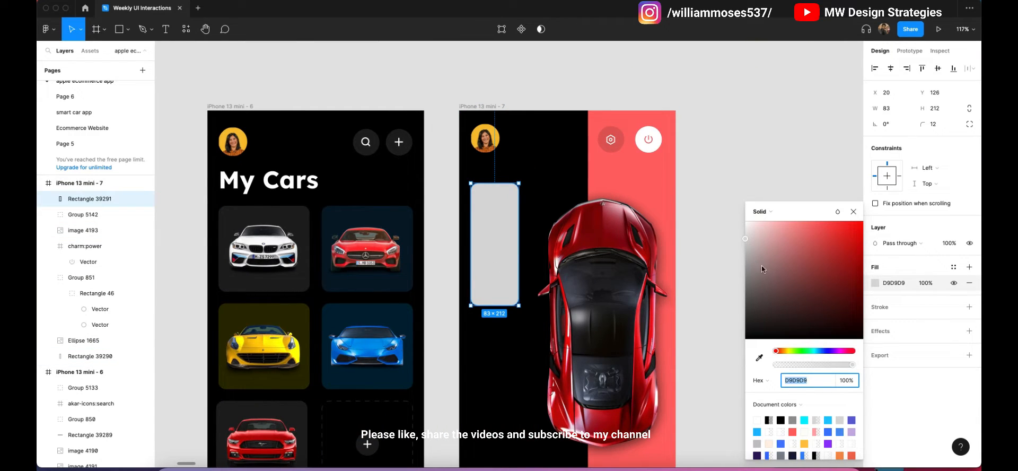
{"action": "type", "text": "000000"}
{"action": "key", "text": "Return"}
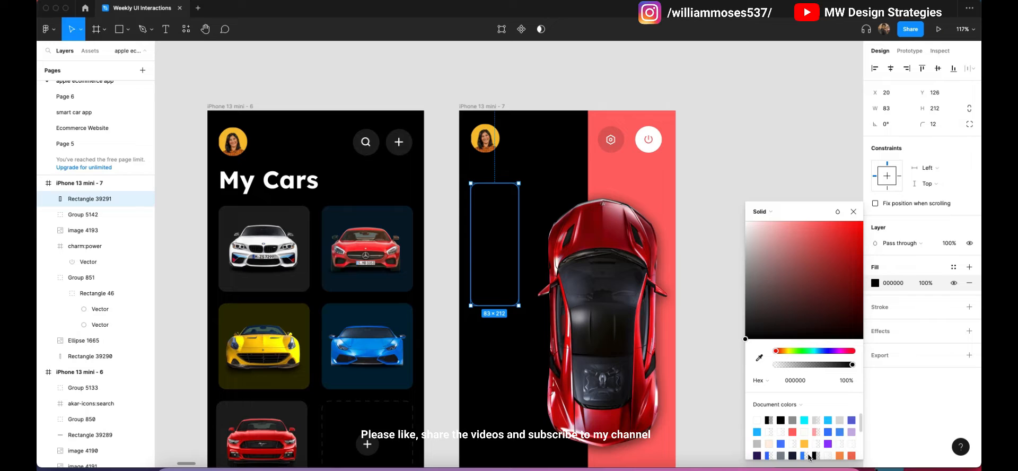
{"action": "scroll", "coordinate": [816, 450], "scroll_direction": "down", "scroll_amount": 1}
{"action": "left_click", "coordinate": [792, 445]}
{"action": "scroll", "coordinate": [594, 117], "scroll_direction": "up", "scroll_amount": 3}
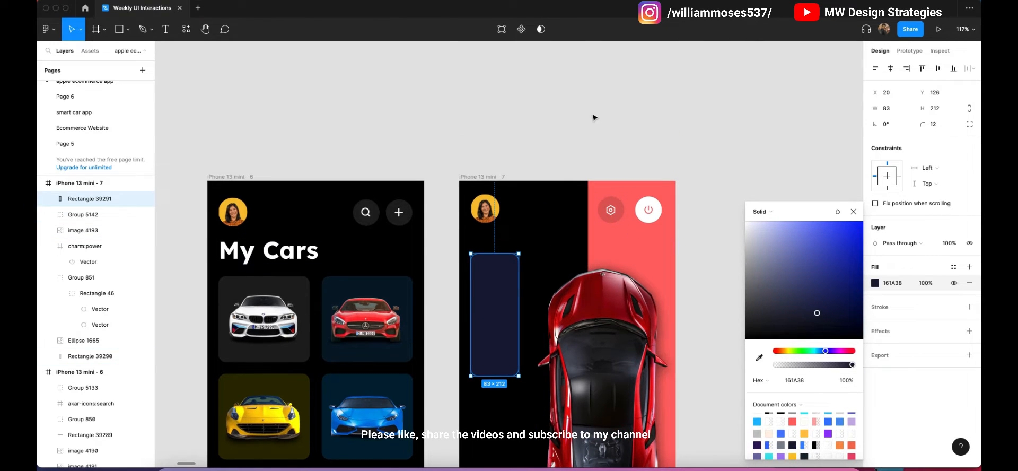
{"action": "left_click", "coordinate": [668, 121]}
{"action": "scroll", "coordinate": [568, 182], "scroll_direction": "up", "scroll_amount": 2}
{"action": "scroll", "coordinate": [504, 311], "scroll_direction": "down", "scroll_amount": 5}
Duplicate the navy rectangle and shorten the copy from its upper edge to a height of 59 at the card's base.
{"action": "left_click", "coordinate": [507, 269]}
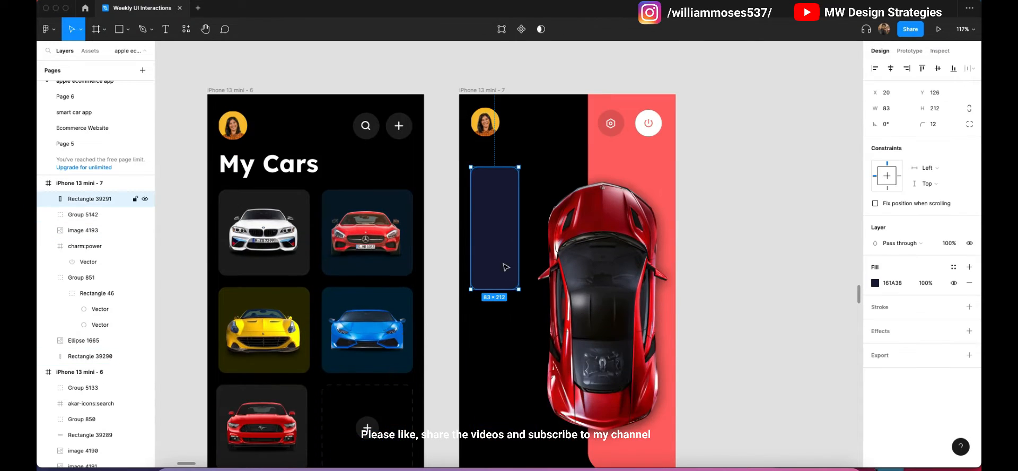
{"action": "key", "text": "ctrl+d"}
{"action": "scroll", "coordinate": [498, 170], "scroll_direction": "up", "scroll_amount": 5}
{"action": "left_click_drag", "start_coordinate": [485, 168], "coordinate": [485, 348]}
{"action": "key", "text": "ctrl+z"}
{"action": "key", "text": "ctrl+d"}
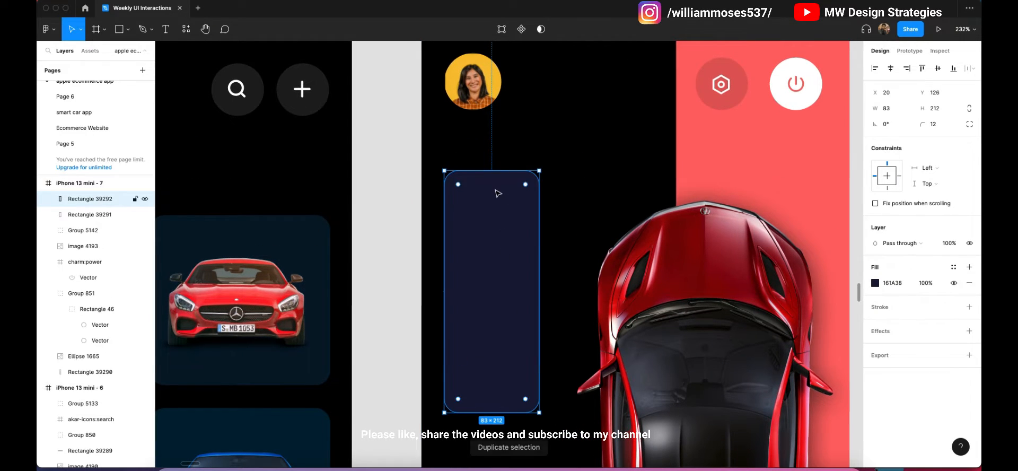
{"action": "left_click_drag", "start_coordinate": [498, 172], "coordinate": [502, 345]}
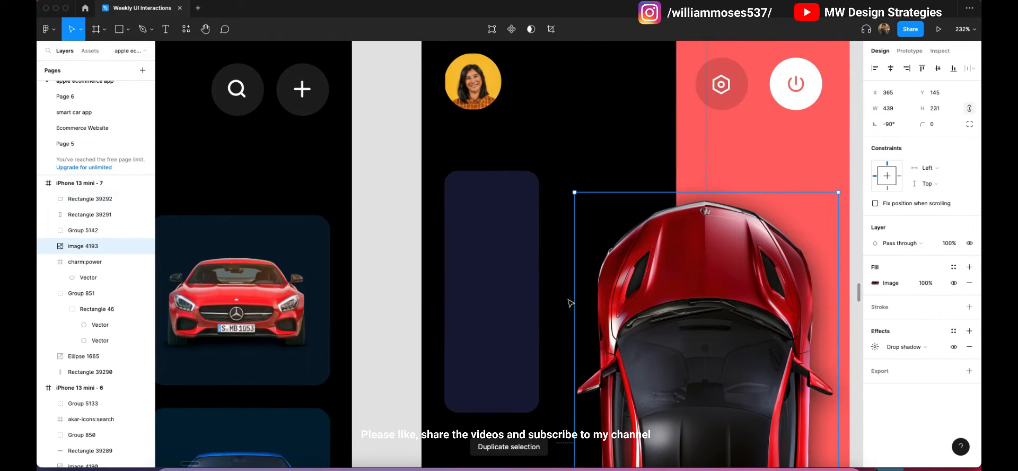
{"action": "scroll", "coordinate": [510, 361], "scroll_direction": "down", "scroll_amount": 3}
{"action": "scroll", "coordinate": [510, 361], "scroll_direction": "up", "scroll_amount": 3}
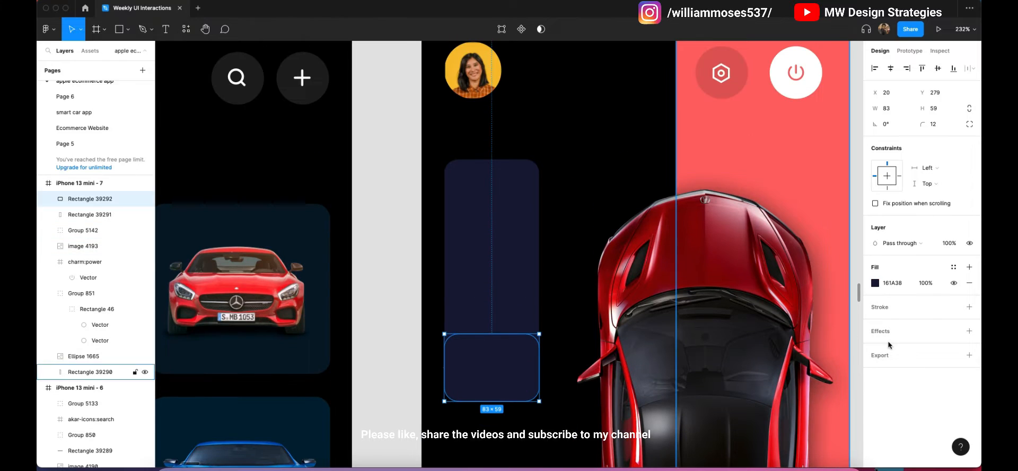
Fill the short duplicate rectangle with the blue document color 3A7AFC.
{"action": "left_click", "coordinate": [875, 283]}
{"action": "scroll", "coordinate": [597, 354], "scroll_direction": "down", "scroll_amount": 3}
{"action": "scroll", "coordinate": [688, 358], "scroll_direction": "down", "scroll_amount": 3}
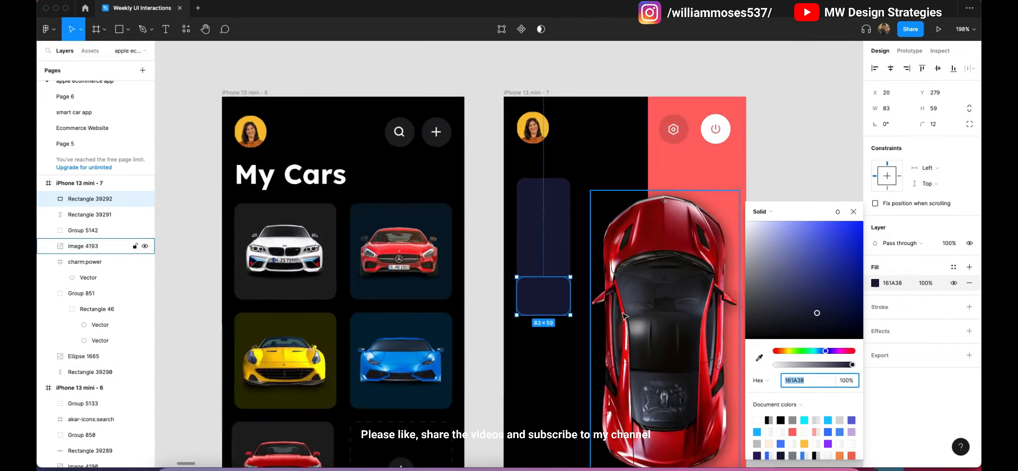
{"action": "left_click", "coordinate": [829, 432]}
{"action": "left_click", "coordinate": [610, 361]}
{"action": "left_click", "coordinate": [555, 350]}
{"action": "left_click", "coordinate": [553, 297]}
{"action": "scroll", "coordinate": [553, 280], "scroll_direction": "up", "scroll_amount": 2}
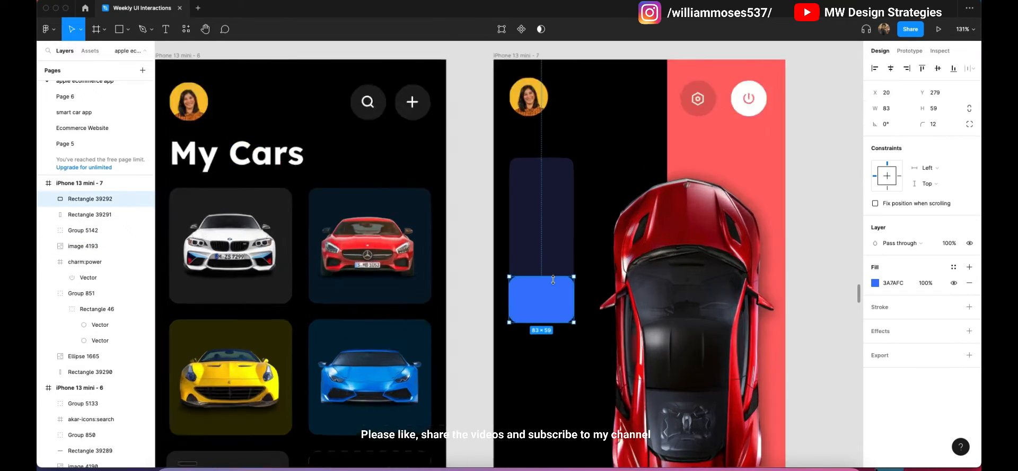
Give the blue rectangle independent corner radii: 0 for both upper corners and 12 for both lower corners.
{"action": "scroll", "coordinate": [546, 278], "scroll_direction": "up", "scroll_amount": 4}
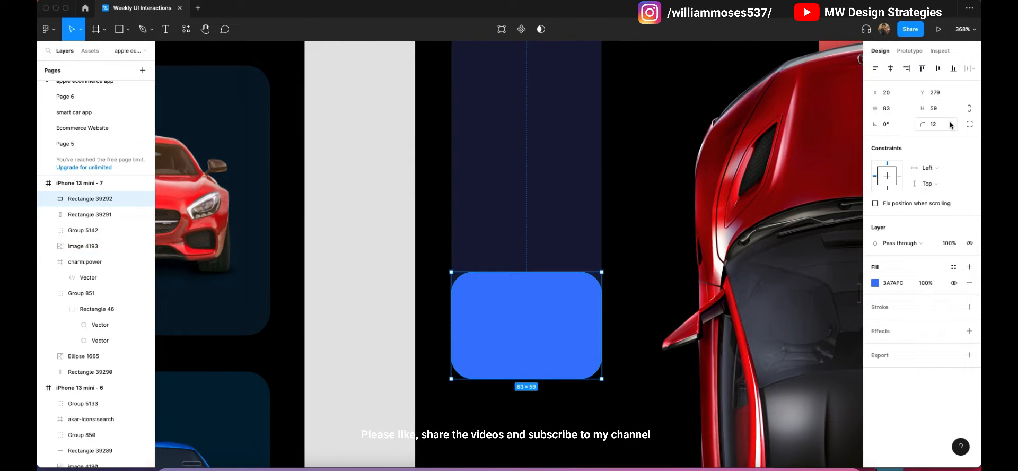
{"action": "left_click", "coordinate": [974, 125]}
{"action": "left_click", "coordinate": [917, 140]}
{"action": "type", "text": "0"}
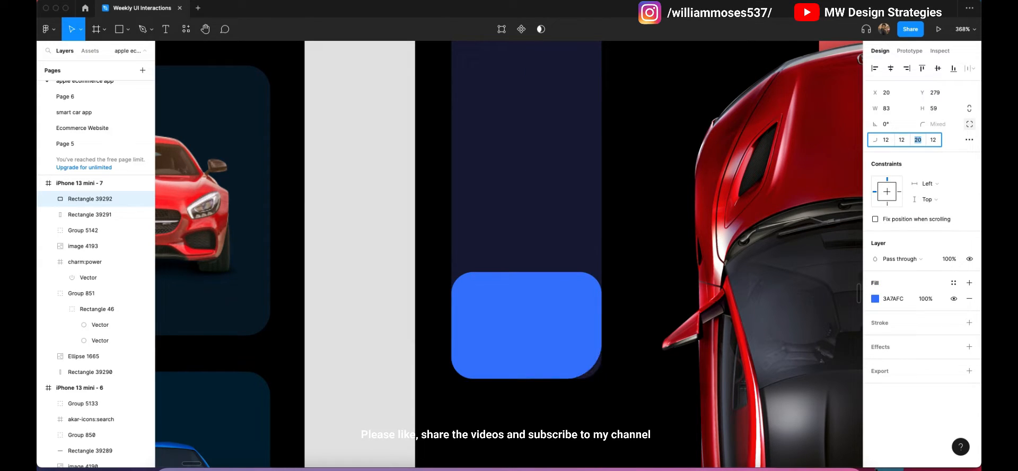
{"action": "key", "text": "ctrl+z"}
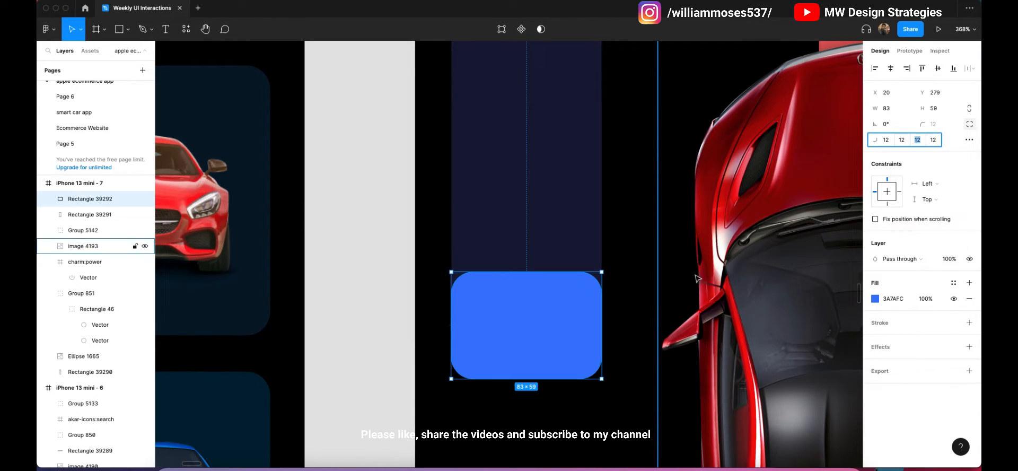
{"action": "scroll", "coordinate": [667, 217], "scroll_direction": "down", "scroll_amount": 1}
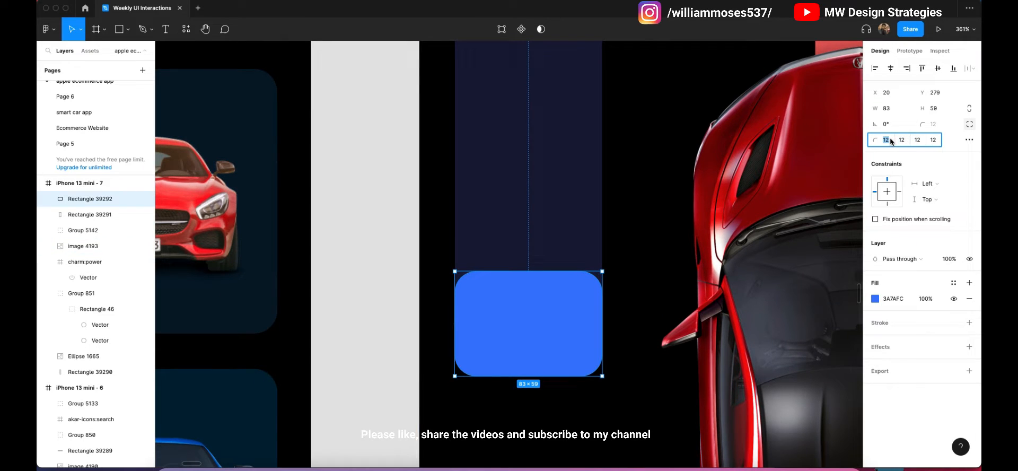
{"action": "left_click", "coordinate": [899, 140]}
{"action": "type", "text": "0"}
{"action": "type", "text": "2"}
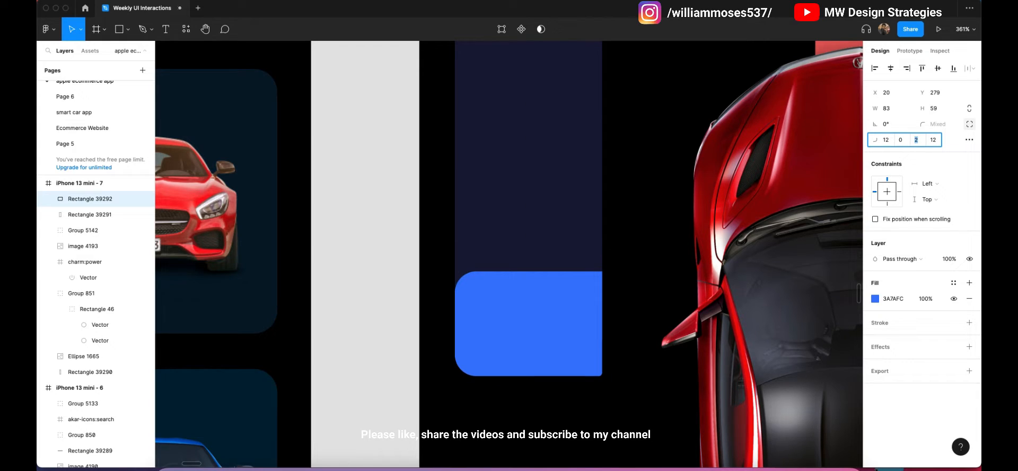
{"action": "type", "text": "2"}
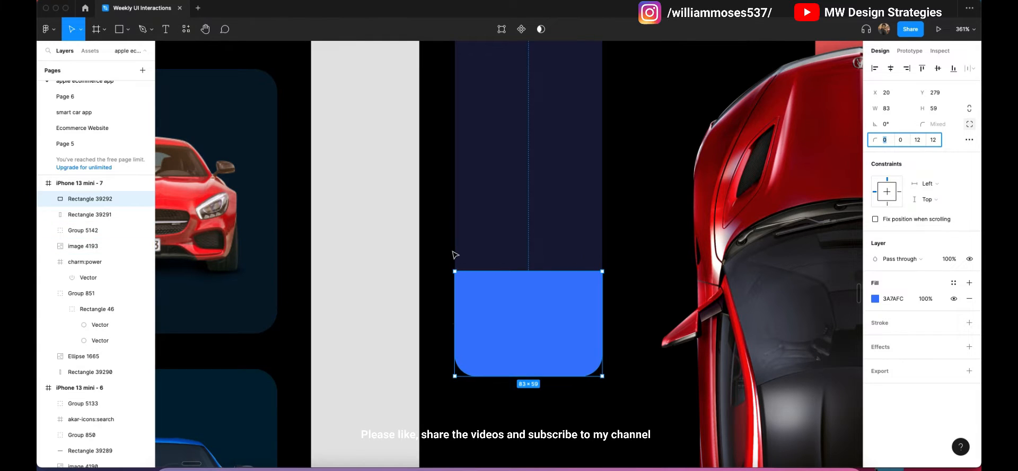
Edit the blue rectangle's vector path, adding and bending points to turn its upper edge into a wave.
{"action": "scroll", "coordinate": [454, 253], "scroll_direction": "down", "scroll_amount": 3}
{"action": "double_click", "coordinate": [496, 271]}
{"action": "scroll", "coordinate": [494, 269], "scroll_direction": "up", "scroll_amount": 1}
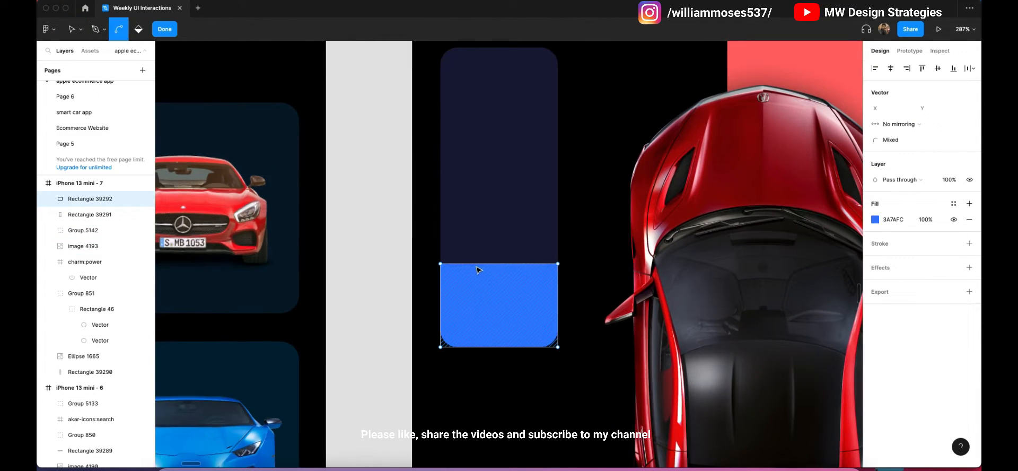
{"action": "scroll", "coordinate": [485, 267], "scroll_direction": "up", "scroll_amount": 3}
{"action": "left_click_drag", "start_coordinate": [508, 262], "coordinate": [438, 219]}
{"action": "left_click_drag", "start_coordinate": [528, 239], "coordinate": [496, 212]}
{"action": "key", "text": "super"}
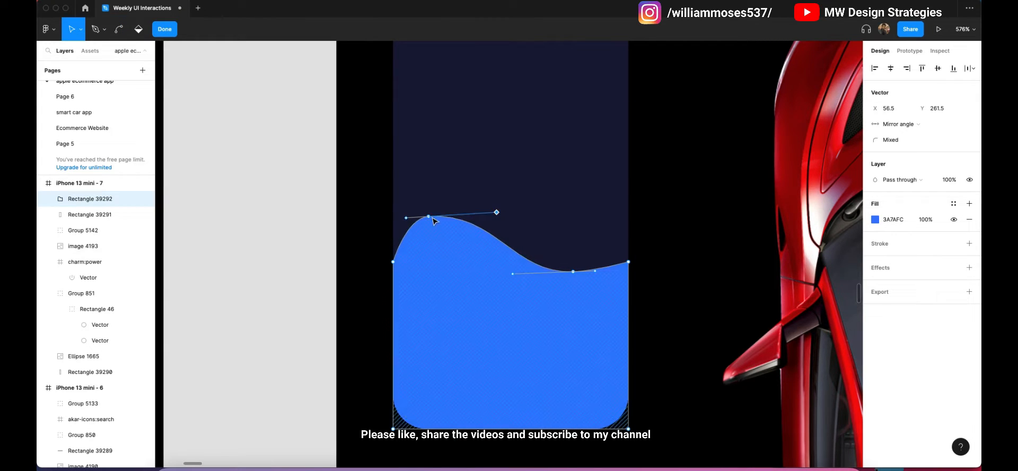
{"action": "left_click_drag", "start_coordinate": [434, 220], "coordinate": [447, 235]}
{"action": "scroll", "coordinate": [446, 235], "scroll_direction": "down", "scroll_amount": 5}
{"action": "left_click", "coordinate": [343, 255]}
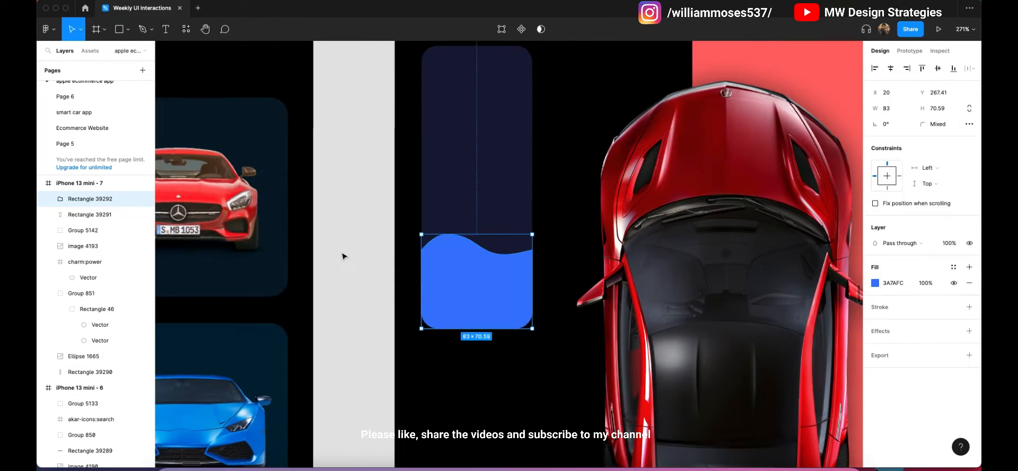
Stretch the blue wave shape upward so it fills more of the navy card.
{"action": "left_click", "coordinate": [343, 255]}
{"action": "scroll", "coordinate": [538, 235], "scroll_direction": "up", "scroll_amount": 2}
{"action": "scroll", "coordinate": [540, 238], "scroll_direction": "down", "scroll_amount": 4}
{"action": "left_click", "coordinate": [487, 272]}
{"action": "mouse_move", "coordinate": [490, 267]}
{"action": "left_mouse_down"}
{"action": "mouse_move", "coordinate": [495, 242]}
{"action": "mouse_move", "coordinate": [491, 257]}
{"action": "left_mouse_up"}
{"action": "left_click", "coordinate": [403, 249]}
{"action": "left_click", "coordinate": [485, 273]}
{"action": "left_click", "coordinate": [412, 259]}
{"action": "scroll", "coordinate": [521, 255], "scroll_direction": "down", "scroll_amount": 2}
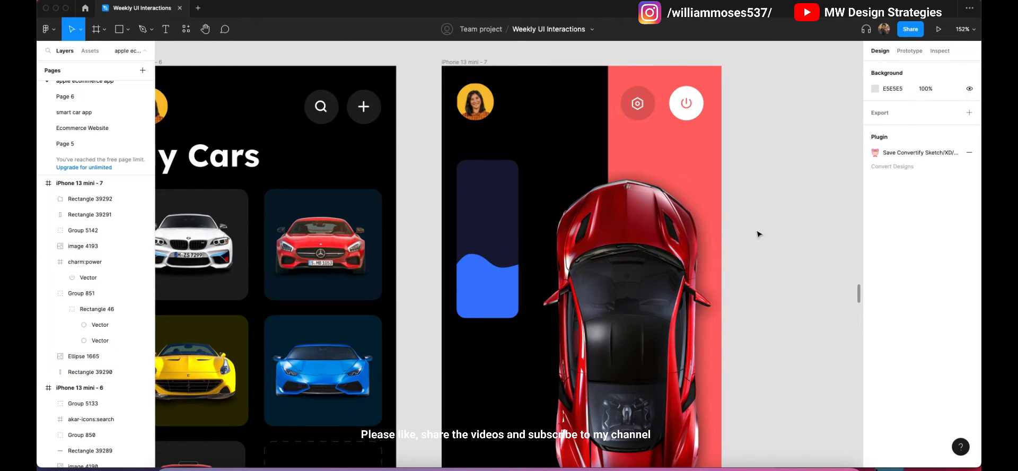
Search the Iconify plugin for "elec" and import the game-icons:electric lightning bolt icon.
{"action": "scroll", "coordinate": [728, 181], "scroll_direction": "right", "scroll_amount": 2}
{"action": "right_click", "coordinate": [728, 178]}
{"action": "mouse_move", "coordinate": [811, 262]}
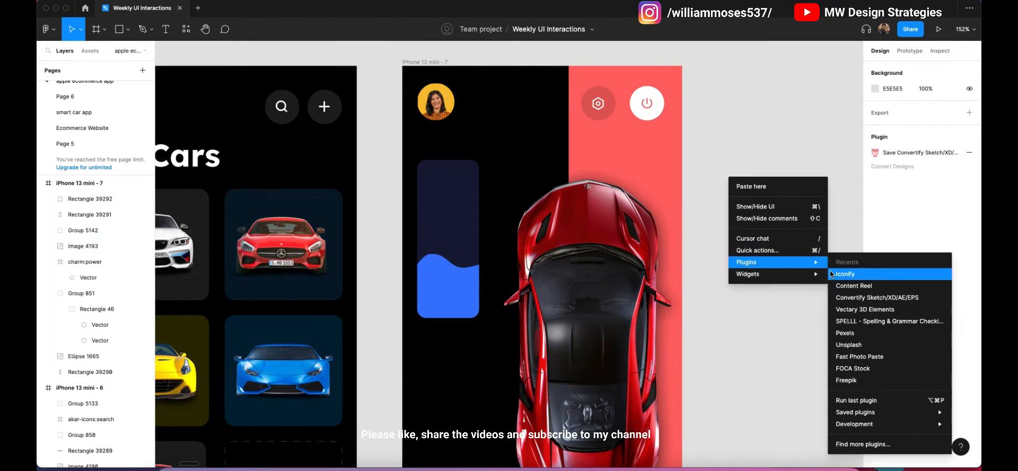
{"action": "left_click", "coordinate": [837, 274]}
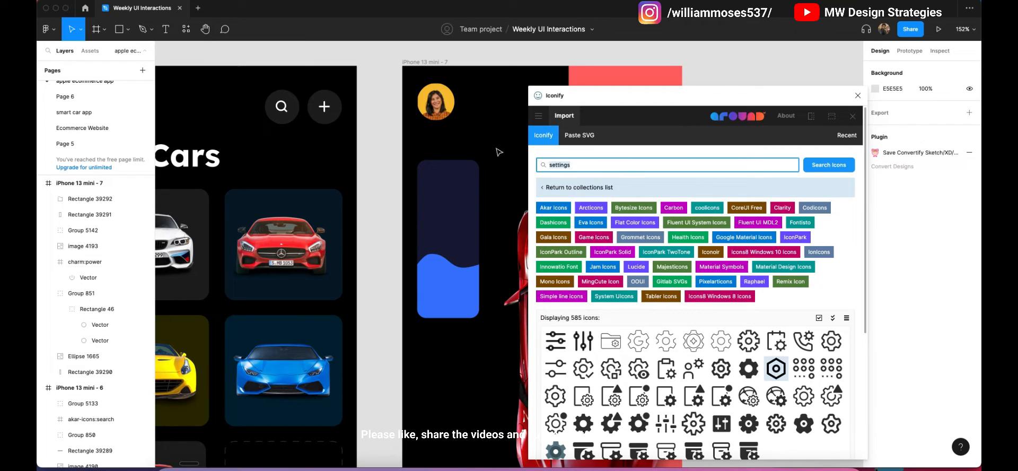
{"action": "key", "text": "BackSpace"}
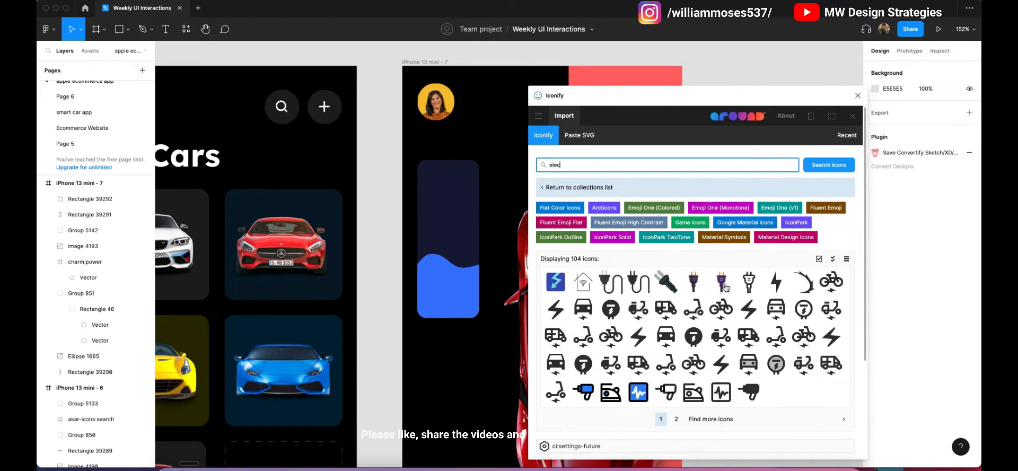
{"action": "left_click", "coordinate": [776, 281]}
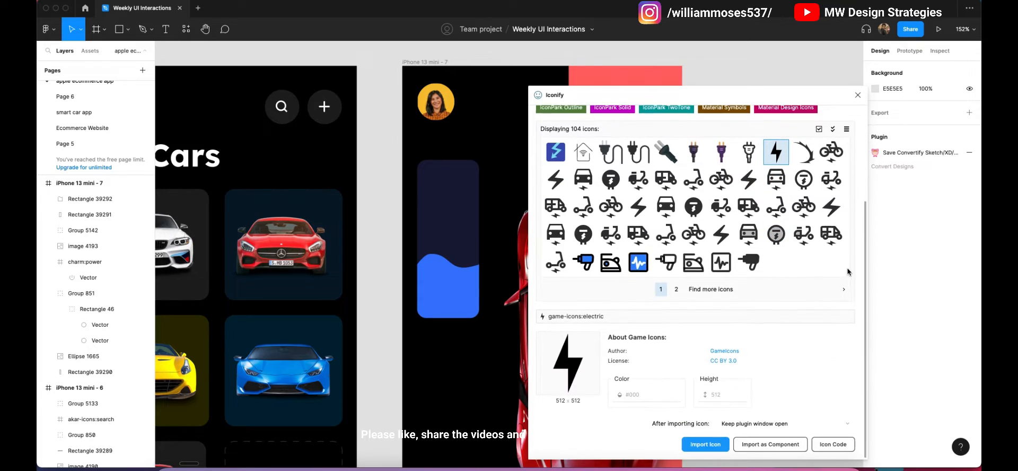
{"action": "left_click", "coordinate": [712, 448]}
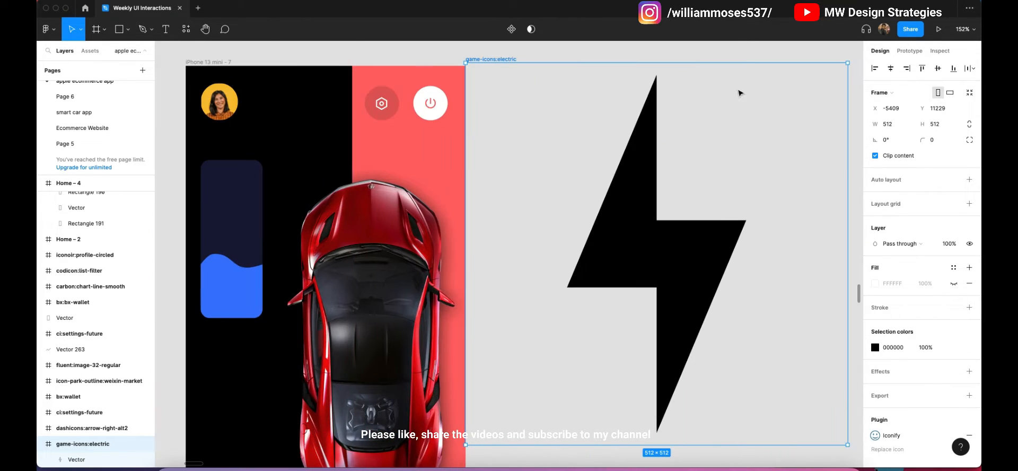
Scale the lightning bolt icon down to 38 × 38 and place it on the blue wave in the detail frame.
{"action": "left_click_drag", "start_coordinate": [706, 64], "coordinate": [658, 424]}
{"action": "scroll", "coordinate": [657, 424], "scroll_direction": "left", "scroll_amount": 3}
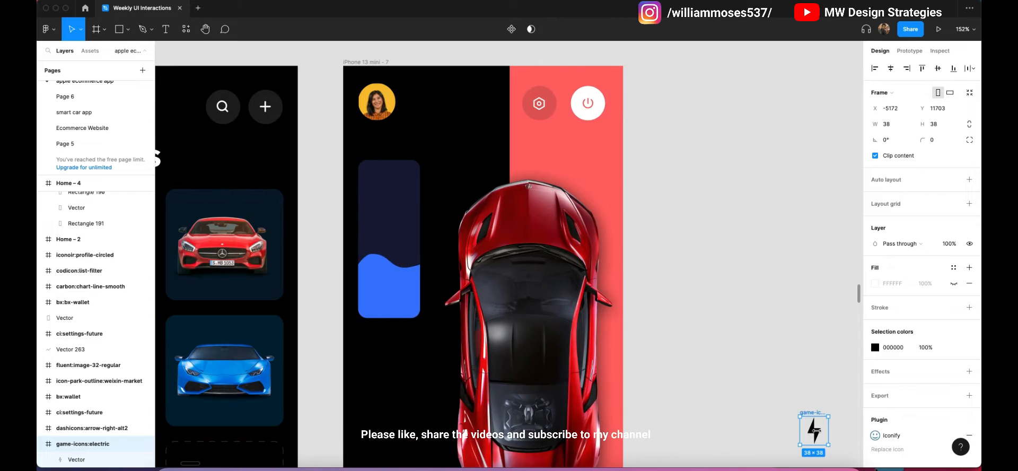
{"action": "left_click_drag", "start_coordinate": [825, 436], "coordinate": [400, 297]}
{"action": "left_click", "coordinate": [636, 258]}
{"action": "scroll", "coordinate": [621, 258], "scroll_direction": "left", "scroll_amount": 3}
Recolor the lightning bolt icon white (FFFFFF).
{"action": "left_click", "coordinate": [127, 200]}
{"action": "scroll", "coordinate": [878, 371], "scroll_direction": "down", "scroll_amount": 3}
{"action": "left_click", "coordinate": [875, 326]}
{"action": "left_click", "coordinate": [748, 222]}
{"action": "left_click", "coordinate": [848, 191]}
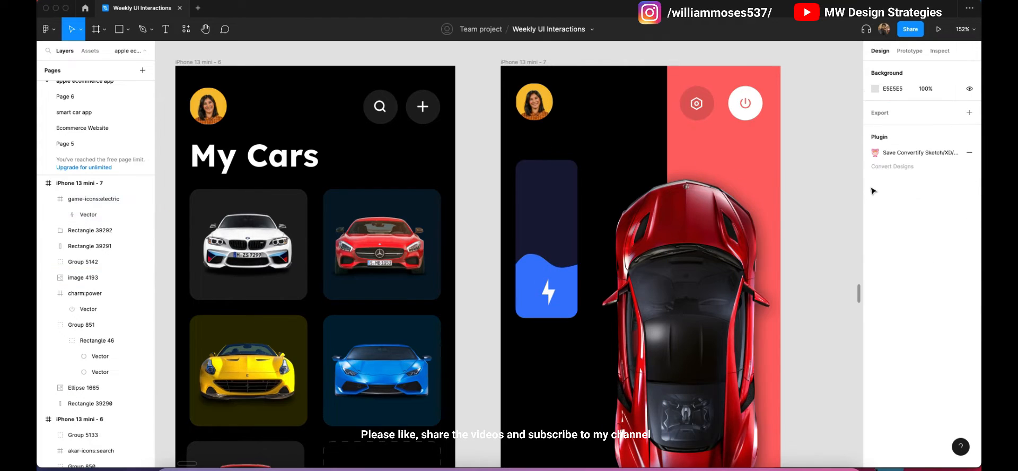
Adjust the lightning bolt's position to X 42, Y 282, centering it horizontally on the blue wave.
{"action": "scroll", "coordinate": [795, 223], "scroll_direction": "right", "scroll_amount": 3}
{"action": "left_click_drag", "start_coordinate": [449, 297], "coordinate": [448, 297]}
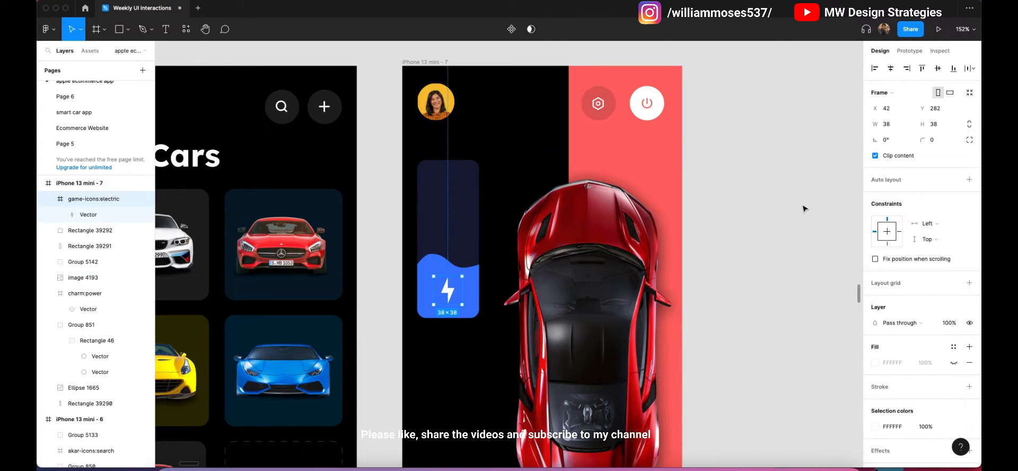
{"action": "left_click", "coordinate": [803, 208]}
Examine the battery card group in the reference Mercedes detail screen, iPhone 13 mini - 5.
{"action": "scroll", "coordinate": [530, 239], "scroll_direction": "up", "scroll_amount": 3}
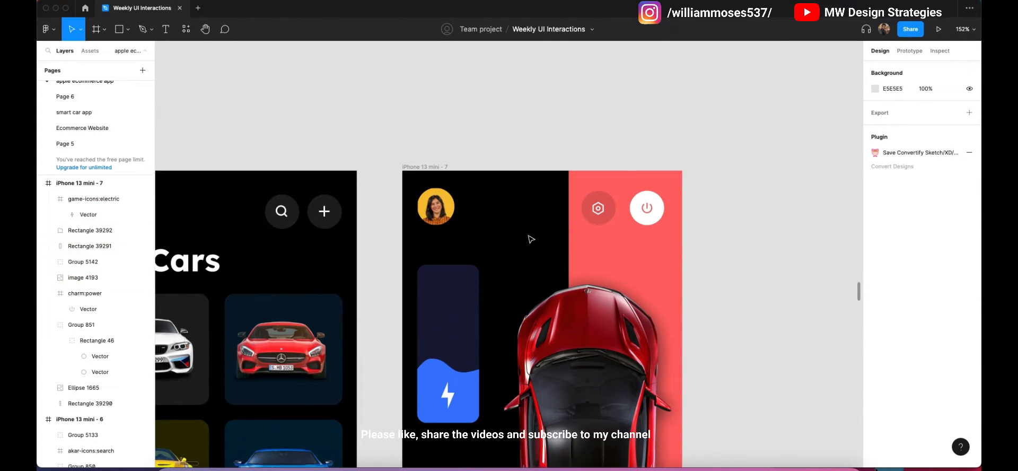
{"action": "scroll", "coordinate": [531, 238], "scroll_direction": "down", "scroll_amount": 5}
{"action": "left_click", "coordinate": [546, 285]}
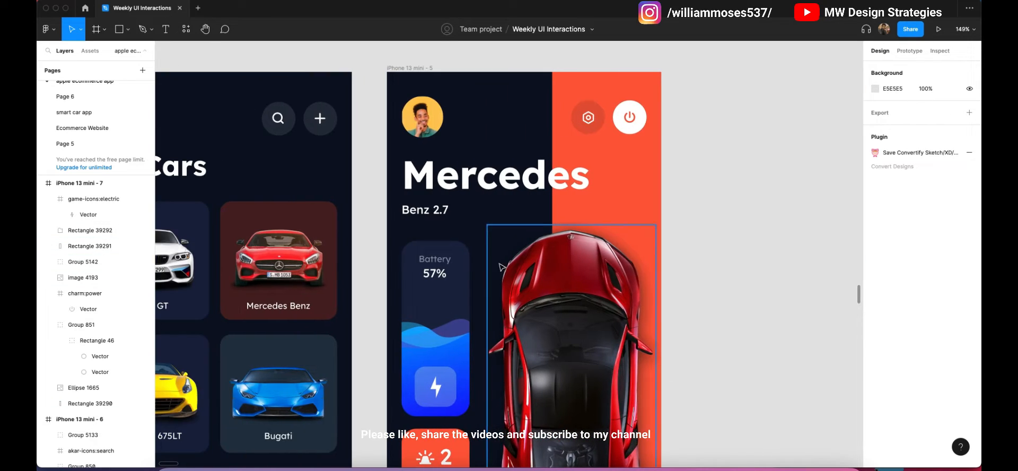
{"action": "scroll", "coordinate": [508, 260], "scroll_direction": "down", "scroll_amount": 1}
{"action": "left_click_drag", "start_coordinate": [414, 281], "coordinate": [471, 403]}
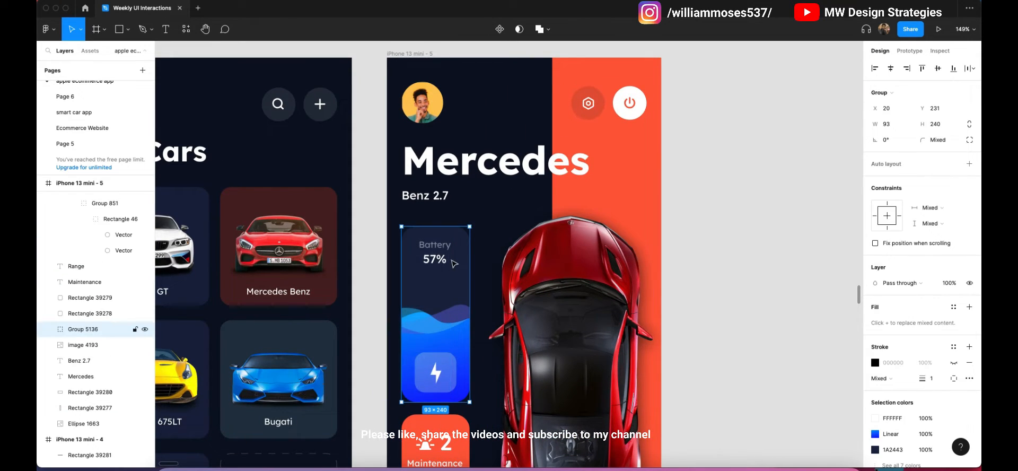
Copy the lightning bolt group, both wave shapes and the blue gradient rectangle from the reference battery card in iPhone 13 mini - 5.
{"action": "double_click", "coordinate": [439, 366]}
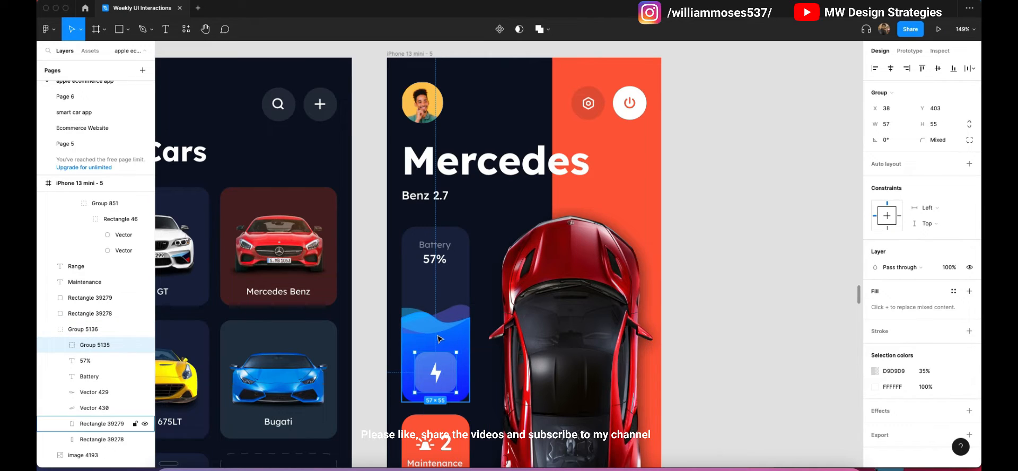
{"action": "left_click", "coordinate": [443, 339], "text": "shift"}
{"action": "left_click", "coordinate": [462, 307], "text": "shift"}
{"action": "left_click", "coordinate": [455, 311], "text": "shift"}
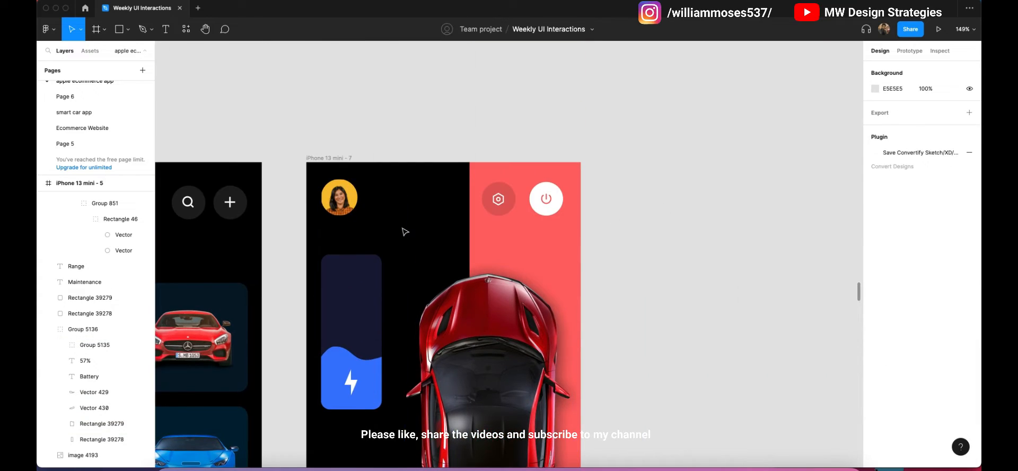
Delete the old blue wave and lightning bolt from the battery card in iPhone 13 mini - 7.
{"action": "scroll", "coordinate": [401, 264], "scroll_direction": "left", "scroll_amount": 3}
{"action": "left_click", "coordinate": [511, 369]}
{"action": "left_click", "coordinate": [512, 384], "text": "shift"}
{"action": "key", "text": "BackSpace"}
Paste the copied bolt, waves and gradient rectangle onto the dark battery card, scaled to the card's width and aligned to its bottom.
{"action": "left_click", "coordinate": [514, 388]}
{"action": "scroll", "coordinate": [515, 387], "scroll_direction": "up", "scroll_amount": 5}
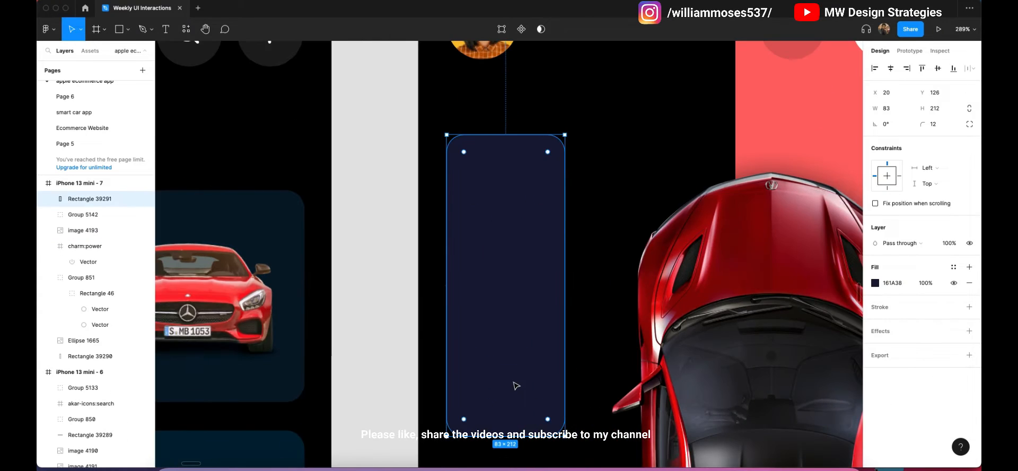
{"action": "key", "text": "ctrl+v"}
{"action": "scroll", "coordinate": [509, 312], "scroll_direction": "down", "scroll_amount": 3}
{"action": "left_click_drag", "start_coordinate": [509, 313], "coordinate": [515, 346]}
{"action": "left_click_drag", "start_coordinate": [452, 340], "coordinate": [515, 348]}
{"action": "scroll", "coordinate": [478, 347], "scroll_direction": "up", "scroll_amount": 3}
{"action": "scroll", "coordinate": [536, 372], "scroll_direction": "down", "scroll_amount": 3}
Set the corner radius of the blue gradient rectangle's two bottom points to 11 to match the battery card.
{"action": "left_click", "coordinate": [580, 230]}
{"action": "scroll", "coordinate": [580, 223], "scroll_direction": "up", "scroll_amount": 4}
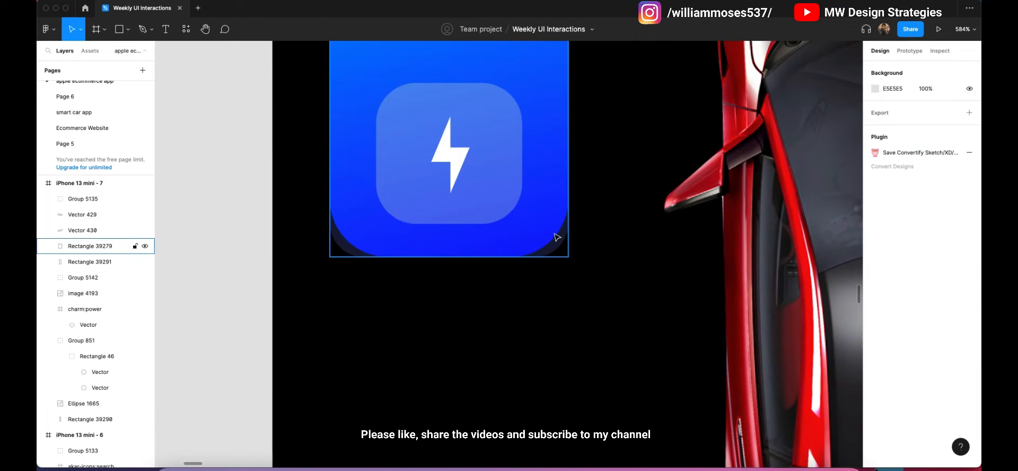
{"action": "double_click", "coordinate": [554, 234]}
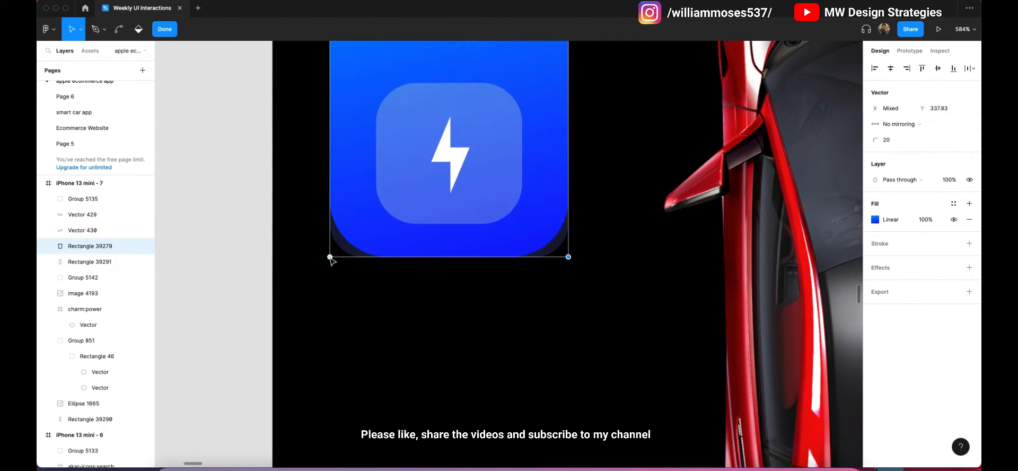
{"action": "type", "text": "10"}
{"action": "key", "text": "Return"}
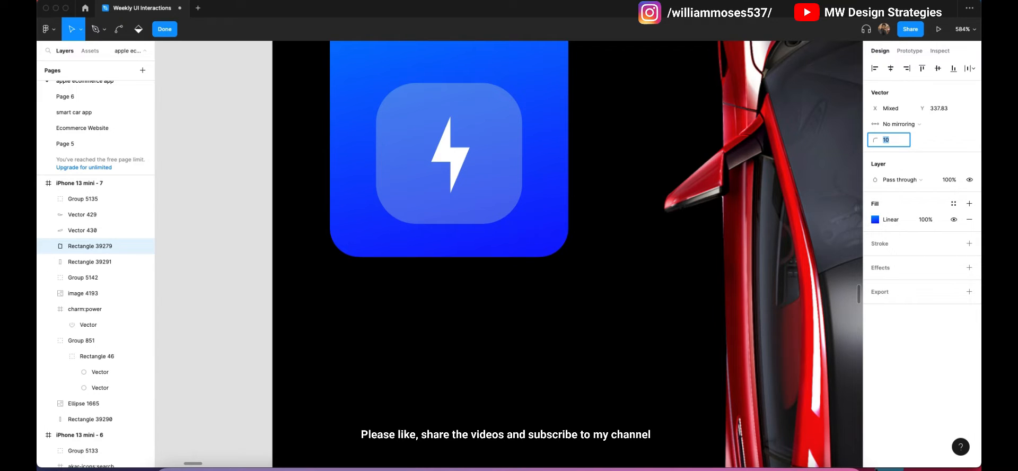
{"action": "scroll", "coordinate": [573, 287], "scroll_direction": "down", "scroll_amount": 5}
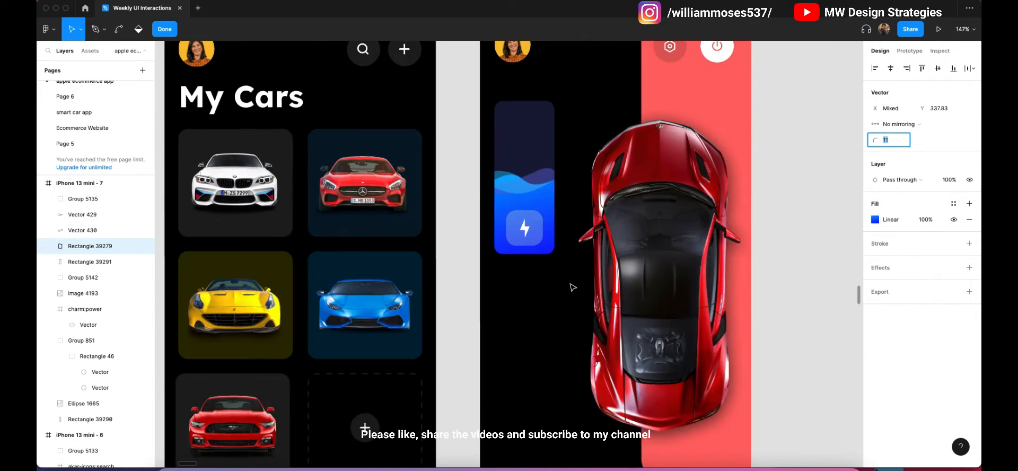
{"action": "key", "text": "Return"}
{"action": "left_click", "coordinate": [457, 241]}
Add a "Battery" text label near the top of the battery card, centred at about X 39, Y 134.
{"action": "scroll", "coordinate": [457, 241], "scroll_direction": "up", "scroll_amount": 3}
{"action": "scroll", "coordinate": [587, 214], "scroll_direction": "right", "scroll_amount": 5}
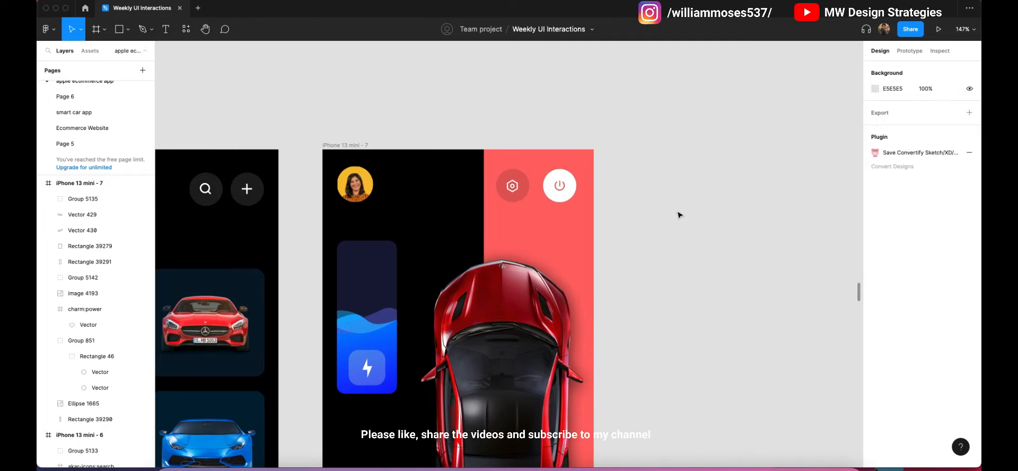
{"action": "left_click", "coordinate": [186, 29]}
{"action": "left_click", "coordinate": [166, 29]}
{"action": "scroll", "coordinate": [318, 154], "scroll_direction": "down", "scroll_amount": 3}
{"action": "scroll", "coordinate": [318, 154], "scroll_direction": "left", "scroll_amount": 3}
{"action": "scroll", "coordinate": [402, 213], "scroll_direction": "up", "scroll_amount": 2}
{"action": "left_click", "coordinate": [495, 142]}
{"action": "scroll", "coordinate": [495, 142], "scroll_direction": "up", "scroll_amount": 5}
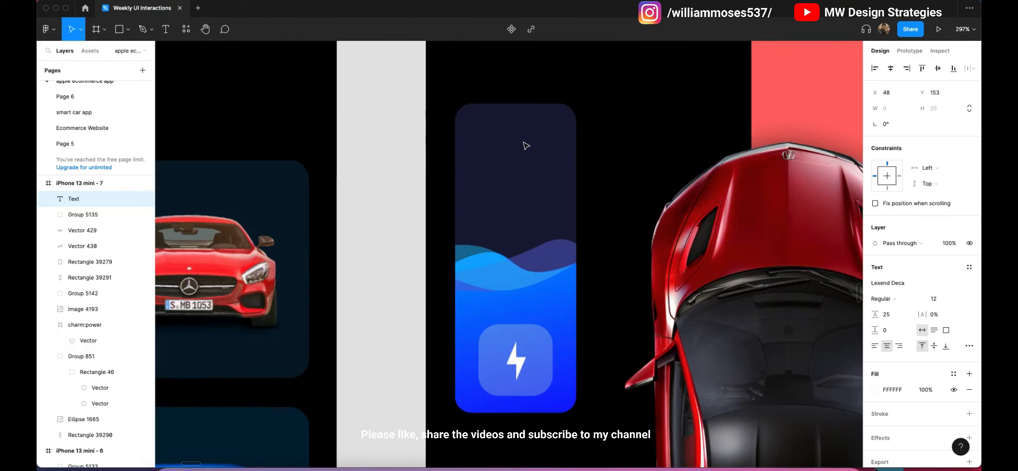
{"action": "type", "text": "Battery"}
{"action": "key", "text": "Escape"}
{"action": "left_click_drag", "start_coordinate": [514, 169], "coordinate": [529, 140]}
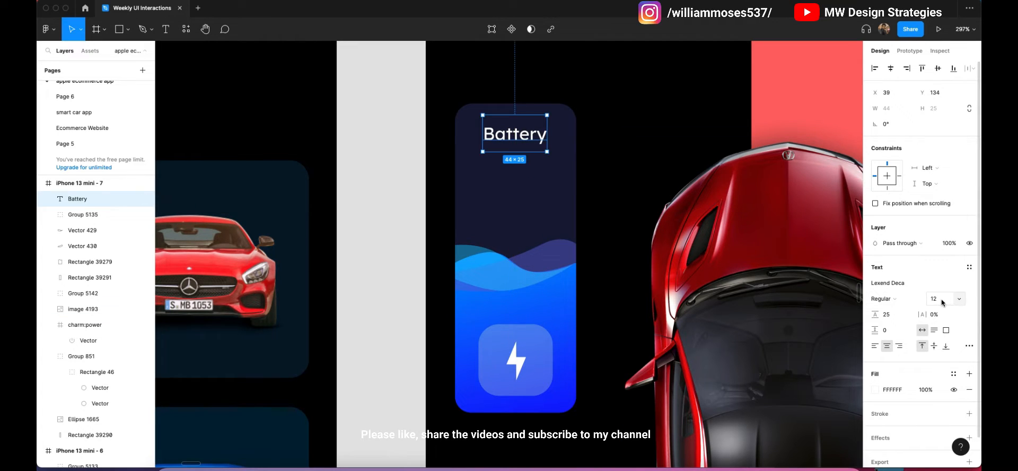
Set the Battery label's font size to 10 and lower its white fill's opacity to 48%.
{"action": "type", "text": "10"}
{"action": "key", "text": "Return"}
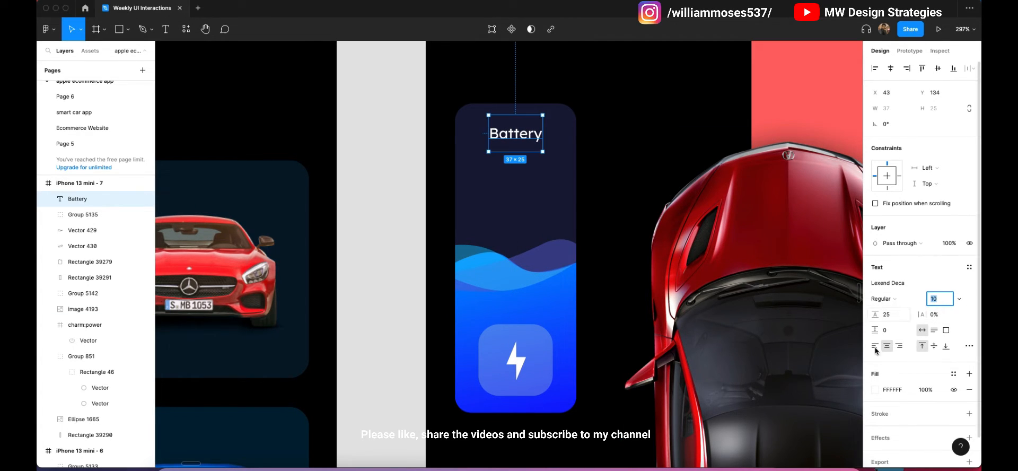
{"action": "left_click", "coordinate": [875, 390]}
{"action": "left_click_drag", "start_coordinate": [821, 364], "coordinate": [803, 363]}
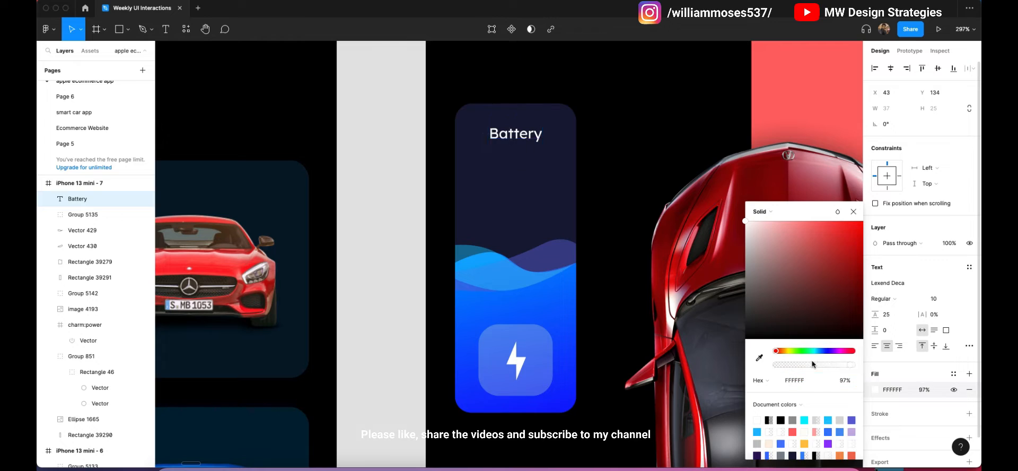
{"action": "left_click", "coordinate": [715, 138]}
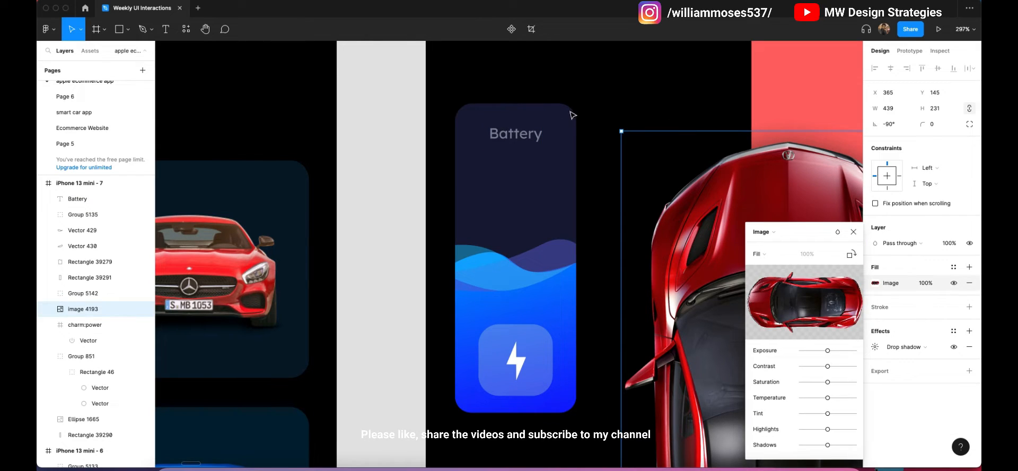
{"action": "key", "text": "Escape"}
{"action": "left_click", "coordinate": [419, 154]}
Duplicate the Battery label directly below at Y 156 and change the copy's text to "57%".
{"action": "left_click_drag", "start_coordinate": [512, 137], "coordinate": [511, 170]}
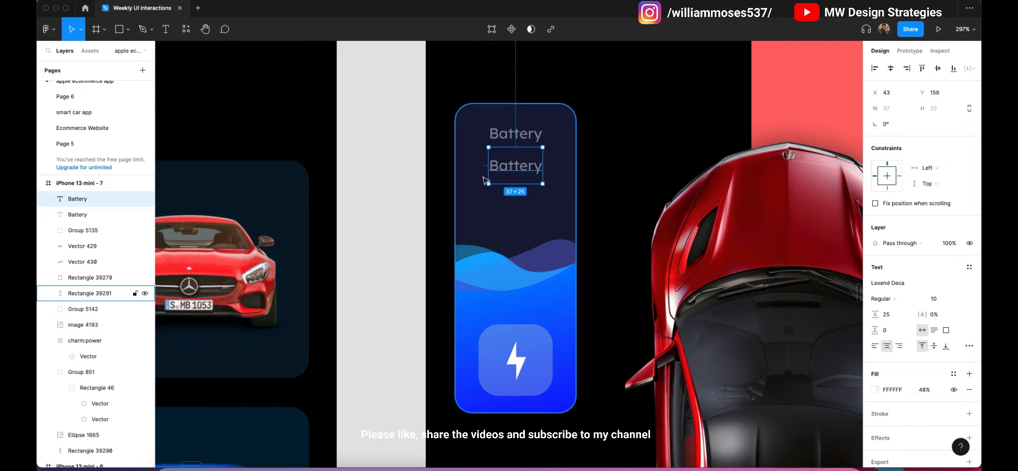
{"action": "double_click", "coordinate": [518, 168]}
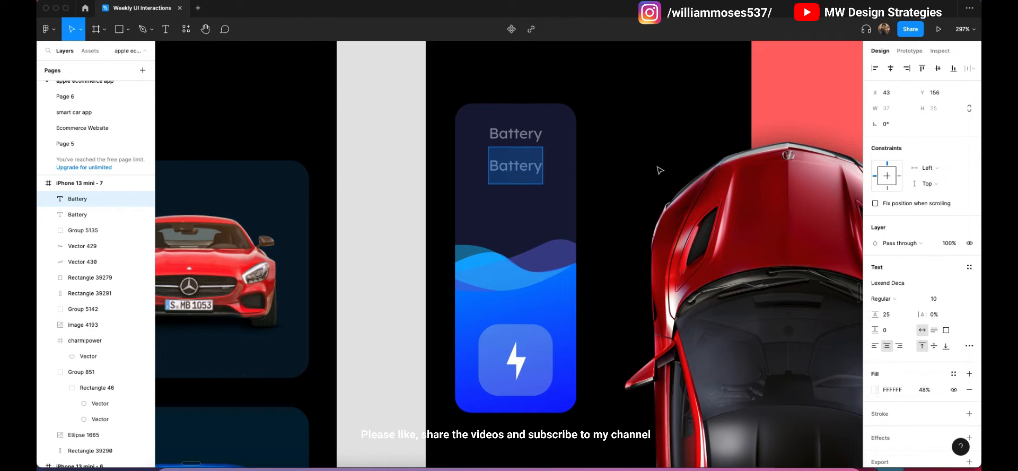
{"action": "type", "text": "40"}
{"action": "key", "text": "BackSpace"}
{"action": "key", "text": "BackSpace"}
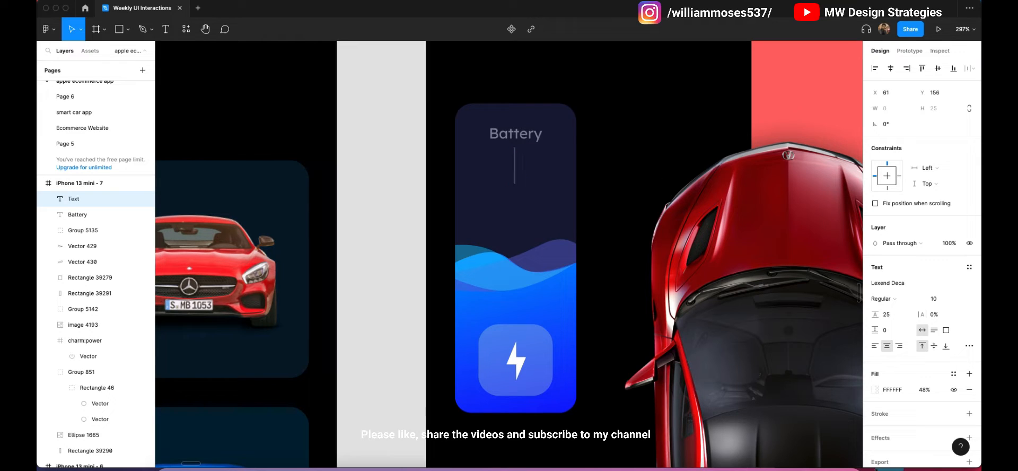
{"action": "type", "text": "57%"}
{"action": "key", "text": "Escape"}
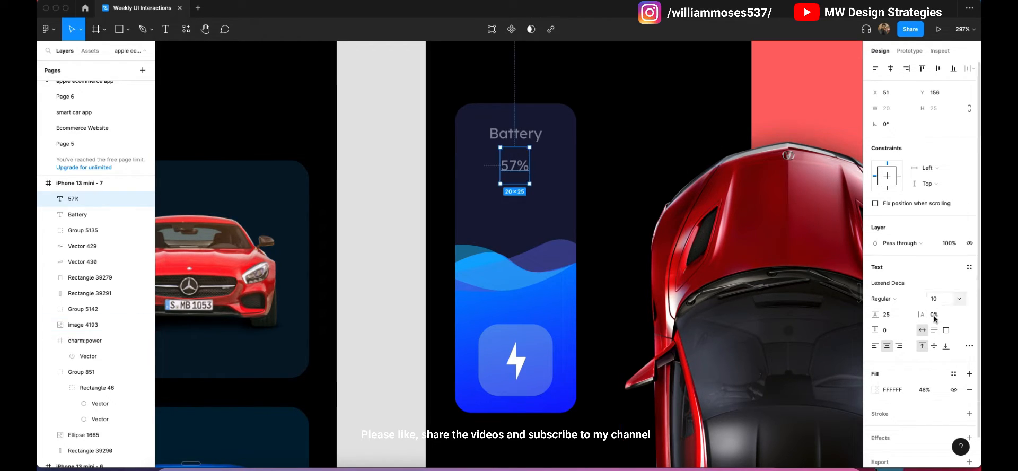
Set the 57% text's fill opacity to 100% and its font size to 12.
{"action": "left_click", "coordinate": [875, 390]}
{"action": "left_click_drag", "start_coordinate": [803, 368], "coordinate": [852, 364]}
{"action": "left_click_drag", "start_coordinate": [527, 176], "coordinate": [526, 167]}
{"action": "left_click", "coordinate": [938, 300]}
{"action": "key", "text": "Up"}
{"action": "key", "text": "Up"}
{"action": "left_click", "coordinate": [403, 217]}
{"action": "scroll", "coordinate": [403, 217], "scroll_direction": "up", "scroll_amount": 1}
{"action": "scroll", "coordinate": [403, 217], "scroll_direction": "down", "scroll_amount": 3}
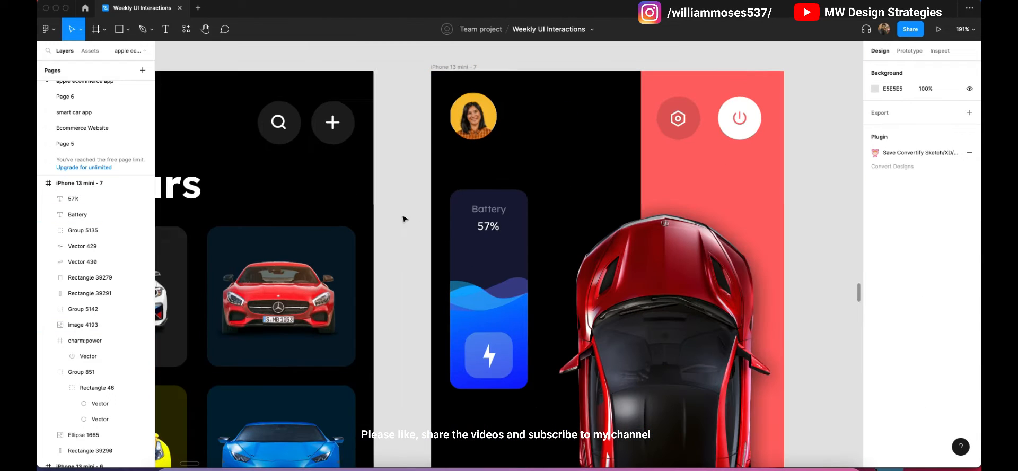
Nudge the 57% text closer to the Battery label and group the two texts.
{"action": "left_click", "coordinate": [497, 229]}
{"action": "left_click_drag", "start_coordinate": [496, 227], "coordinate": [496, 223]}
{"action": "left_click_drag", "start_coordinate": [398, 191], "coordinate": [485, 233]}
{"action": "left_click", "coordinate": [501, 242], "text": "shift"}
{"action": "key", "text": "super+g"}
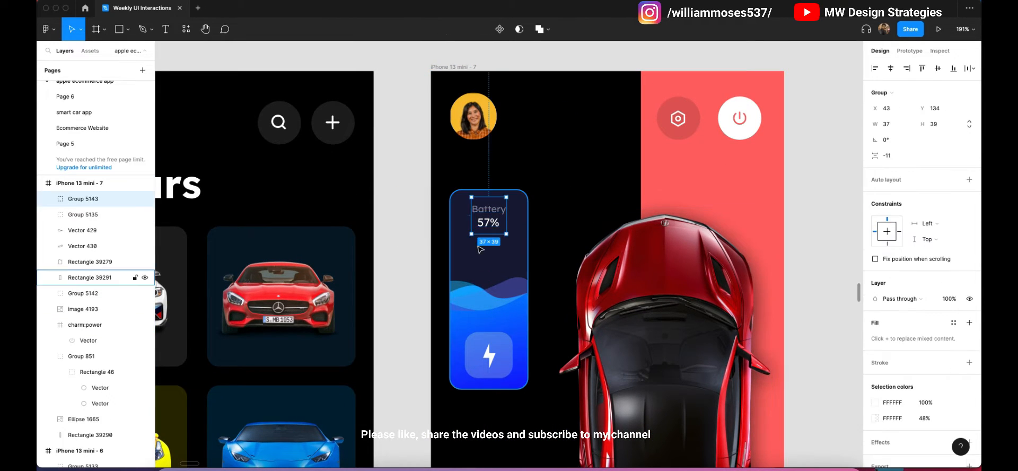
{"action": "left_click", "coordinate": [496, 258], "text": "shift"}
{"action": "left_click", "coordinate": [817, 139]}
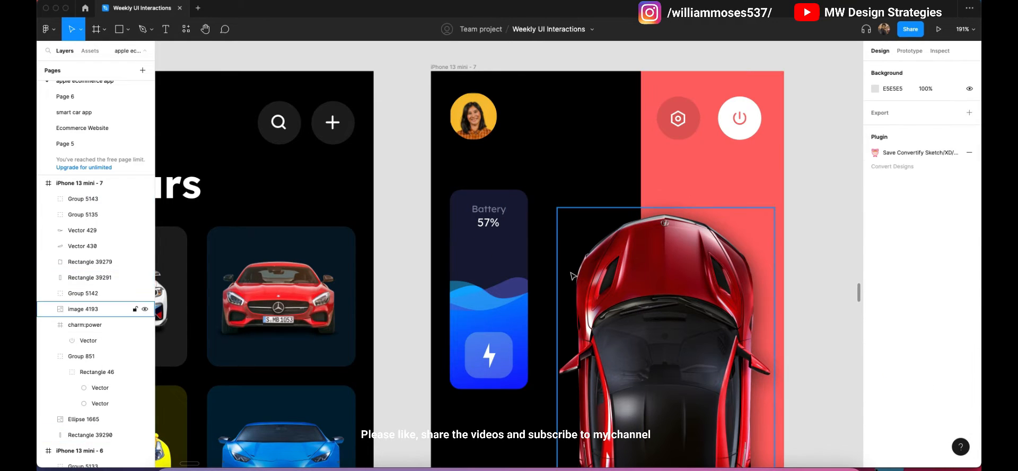
Duplicate the dark card rectangle, shorten the copy to 83 × 78 and place it just below the battery card.
{"action": "scroll", "coordinate": [533, 257], "scroll_direction": "down", "scroll_amount": 3}
{"action": "scroll", "coordinate": [534, 257], "scroll_direction": "down", "scroll_amount": 1}
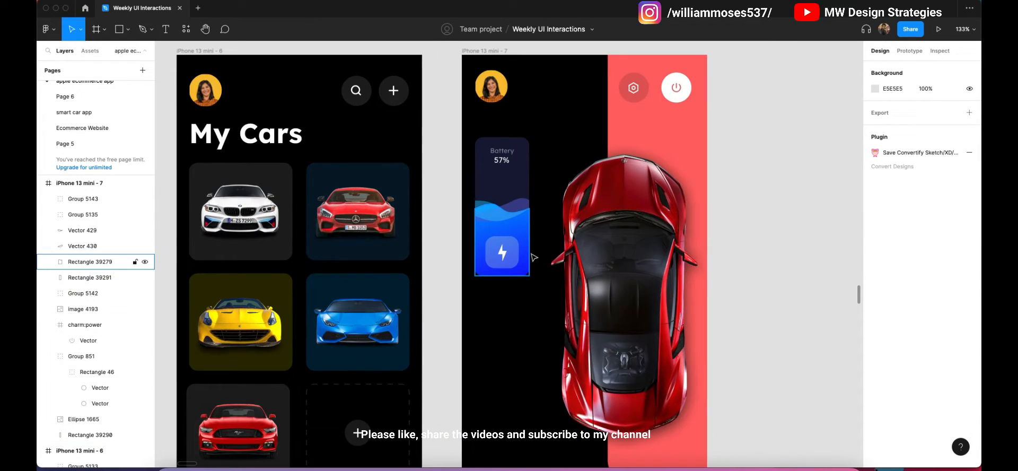
{"action": "left_click", "coordinate": [519, 187]}
{"action": "key", "text": "super+d"}
{"action": "left_click_drag", "start_coordinate": [503, 137], "coordinate": [502, 336]}
{"action": "left_click_drag", "start_coordinate": [517, 275], "coordinate": [511, 285]}
{"action": "left_click", "coordinate": [440, 286]}
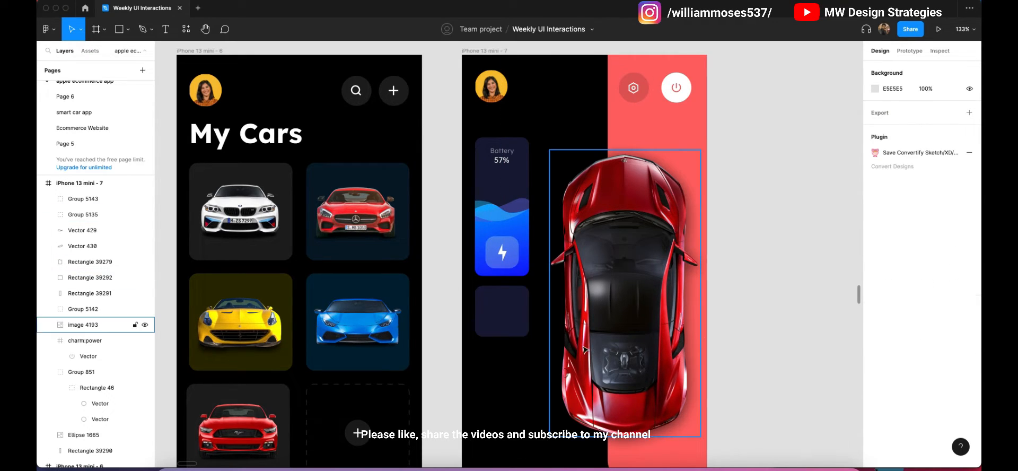
Change the fill of the small card below the battery card to orange F36F56.
{"action": "scroll", "coordinate": [586, 347], "scroll_direction": "down", "scroll_amount": 1}
{"action": "left_click", "coordinate": [516, 291]}
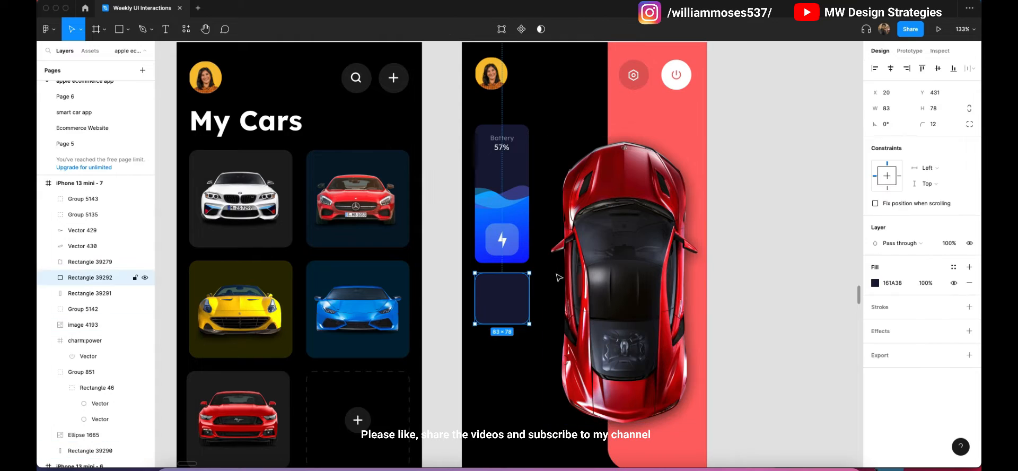
{"action": "left_click", "coordinate": [875, 283]}
{"action": "left_click", "coordinate": [759, 357]}
{"action": "left_click", "coordinate": [705, 433]}
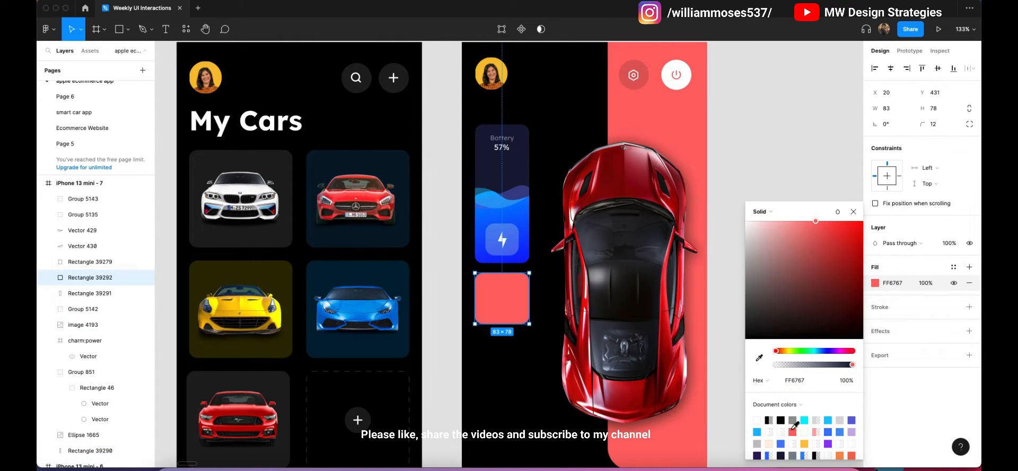
{"action": "scroll", "coordinate": [841, 452], "scroll_direction": "down", "scroll_amount": 3}
{"action": "scroll", "coordinate": [854, 430], "scroll_direction": "down", "scroll_amount": 3}
{"action": "left_click", "coordinate": [852, 452]}
{"action": "left_click", "coordinate": [501, 342]}
{"action": "left_click", "coordinate": [501, 300]}
{"action": "scroll", "coordinate": [509, 297], "scroll_direction": "down", "scroll_amount": 3}
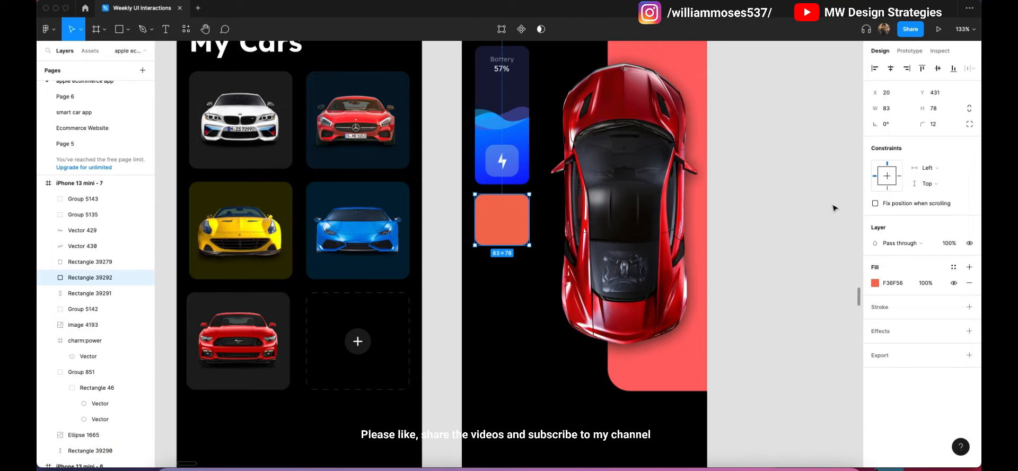
{"action": "left_click", "coordinate": [747, 163]}
{"action": "right_click", "coordinate": [748, 160]}
{"action": "mouse_move", "coordinate": [800, 243]}
{"action": "left_click", "coordinate": [875, 239]}
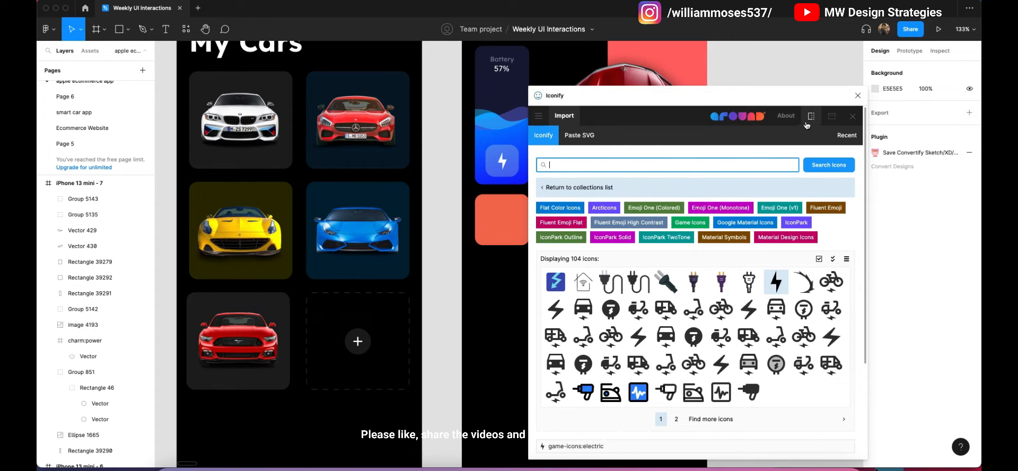
{"action": "left_click", "coordinate": [856, 94]}
Copy the grouped Battery and 57% texts and paste them onto the orange card.
{"action": "scroll", "coordinate": [636, 265], "scroll_direction": "up", "scroll_amount": 4}
{"action": "left_click", "coordinate": [508, 374]}
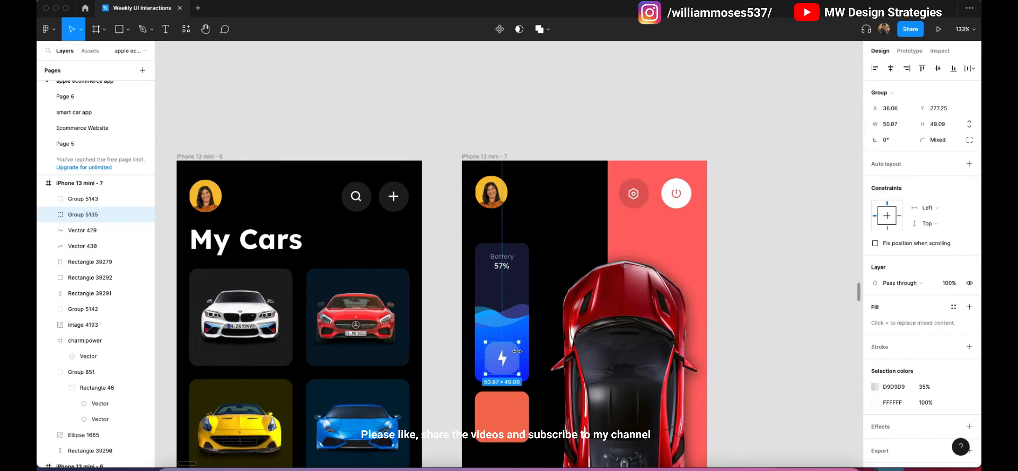
{"action": "scroll", "coordinate": [467, 345], "scroll_direction": "down", "scroll_amount": 4}
{"action": "left_click", "coordinate": [431, 316]}
{"action": "left_click", "coordinate": [507, 155]}
{"action": "left_click", "coordinate": [504, 310]}
{"action": "scroll", "coordinate": [493, 306], "scroll_direction": "up", "scroll_amount": 5}
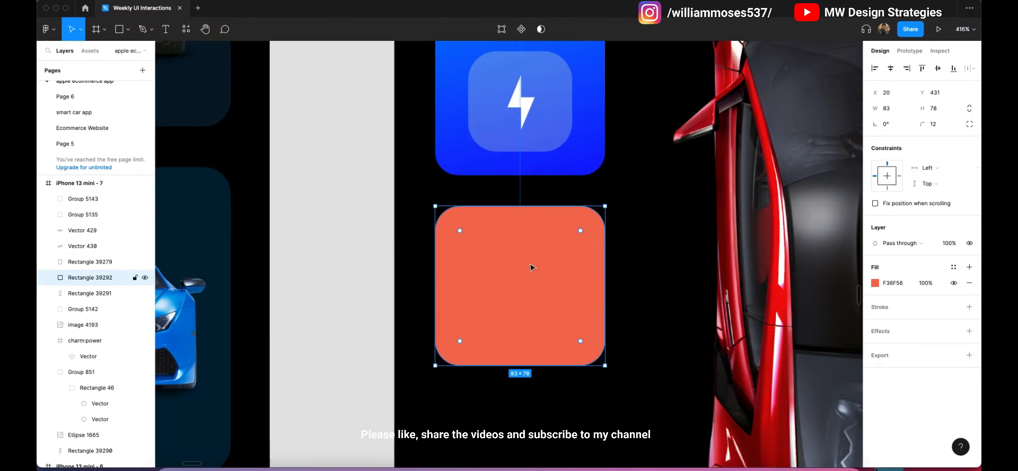
{"action": "scroll", "coordinate": [522, 268], "scroll_direction": "down", "scroll_amount": 4}
{"action": "key", "text": "super+v"}
{"action": "scroll", "coordinate": [525, 255], "scroll_direction": "down", "scroll_amount": 3}
{"action": "left_click_drag", "start_coordinate": [524, 212], "coordinate": [528, 255]}
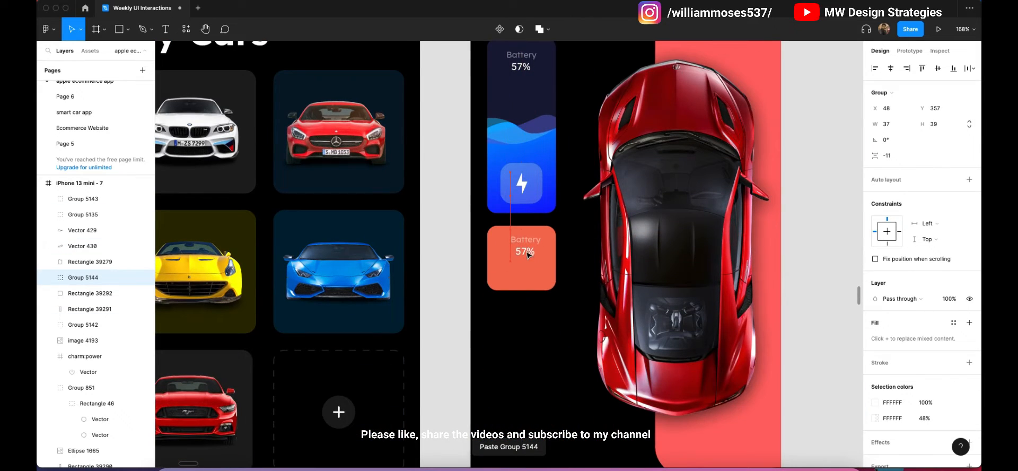
Change the orange card's texts to "Maintainance" and "2", moving the 2 toward the card's lower-right corner.
{"action": "double_click", "coordinate": [524, 249]}
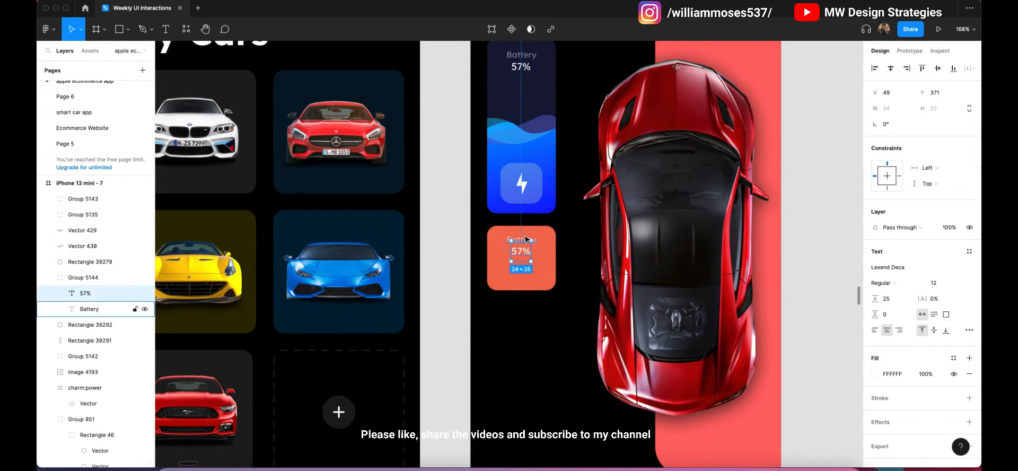
{"action": "double_click", "coordinate": [525, 239]}
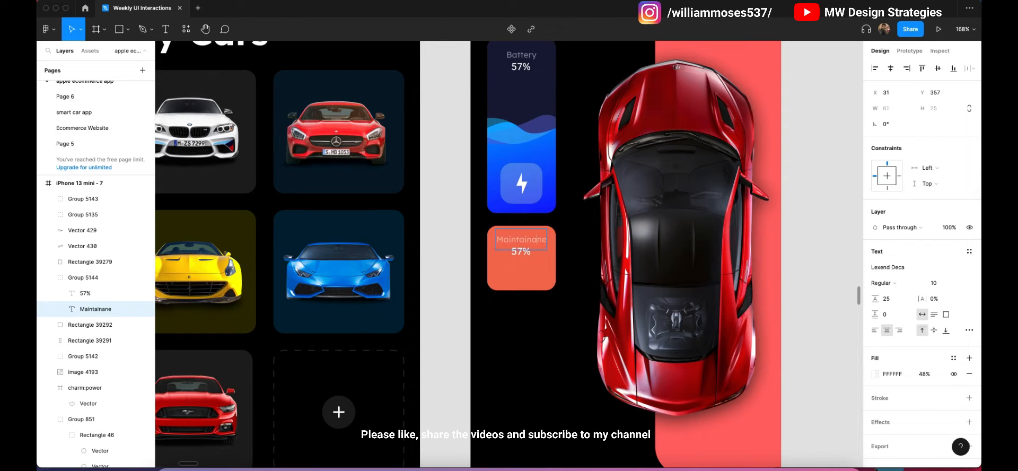
{"action": "left_click", "coordinate": [571, 313]}
{"action": "double_click", "coordinate": [522, 253]}
{"action": "scroll", "coordinate": [522, 252], "scroll_direction": "up", "scroll_amount": 3}
{"action": "scroll", "coordinate": [525, 256], "scroll_direction": "down", "scroll_amount": 5}
{"action": "scroll", "coordinate": [524, 253], "scroll_direction": "up", "scroll_amount": 6}
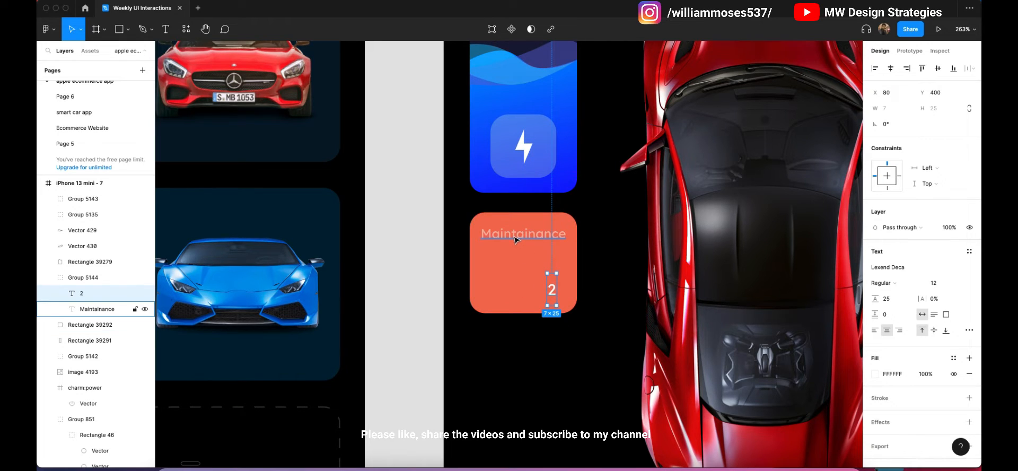
{"action": "key", "text": "super+z"}
Copy the white siren icon from the Maintenance card in the reference Mercedes screen.
{"action": "scroll", "coordinate": [569, 271], "scroll_direction": "down", "scroll_amount": 5}
{"action": "left_click", "coordinate": [512, 296]}
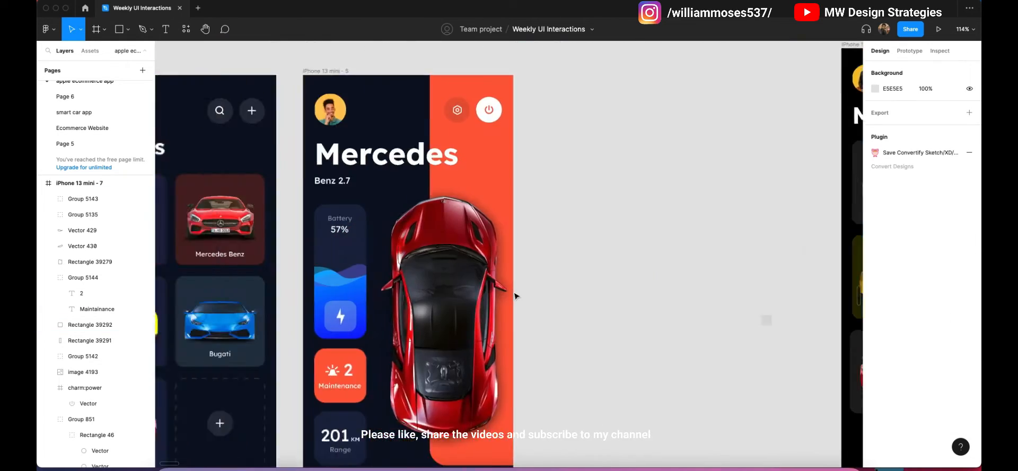
{"action": "scroll", "coordinate": [516, 295], "scroll_direction": "right", "scroll_amount": 5}
{"action": "scroll", "coordinate": [481, 390], "scroll_direction": "up", "scroll_amount": 4}
{"action": "scroll", "coordinate": [461, 381], "scroll_direction": "down", "scroll_amount": 2}
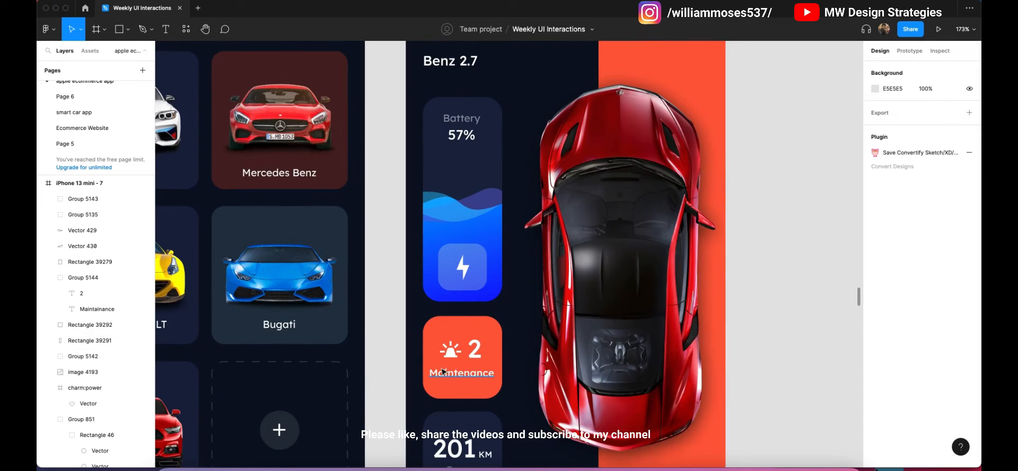
{"action": "left_click", "coordinate": [453, 358]}
{"action": "scroll", "coordinate": [496, 316], "scroll_direction": "right", "scroll_amount": 7}
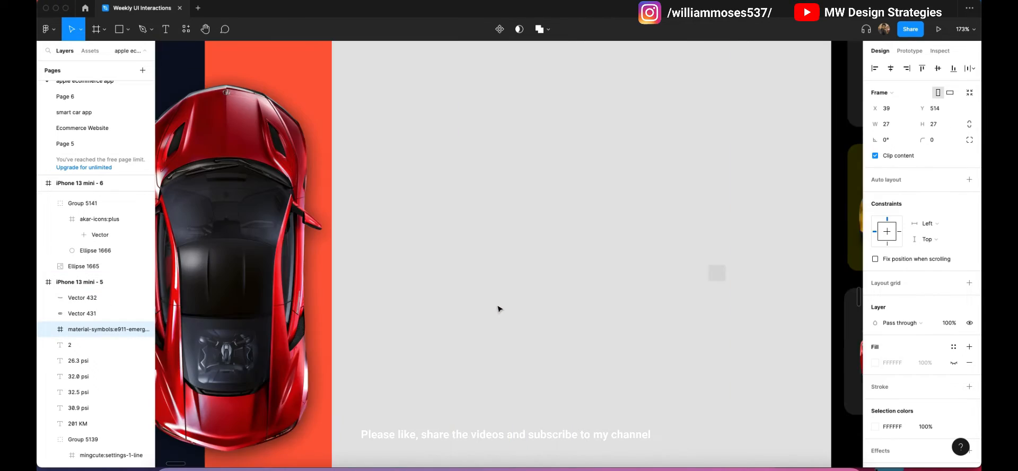
Correct the spelling of the orange card's label to "Maintenance".
{"action": "scroll", "coordinate": [498, 307], "scroll_direction": "left", "scroll_amount": 4}
{"action": "left_click", "coordinate": [654, 323]}
{"action": "scroll", "coordinate": [654, 323], "scroll_direction": "right", "scroll_amount": 4}
{"action": "scroll", "coordinate": [654, 322], "scroll_direction": "right", "scroll_amount": 10}
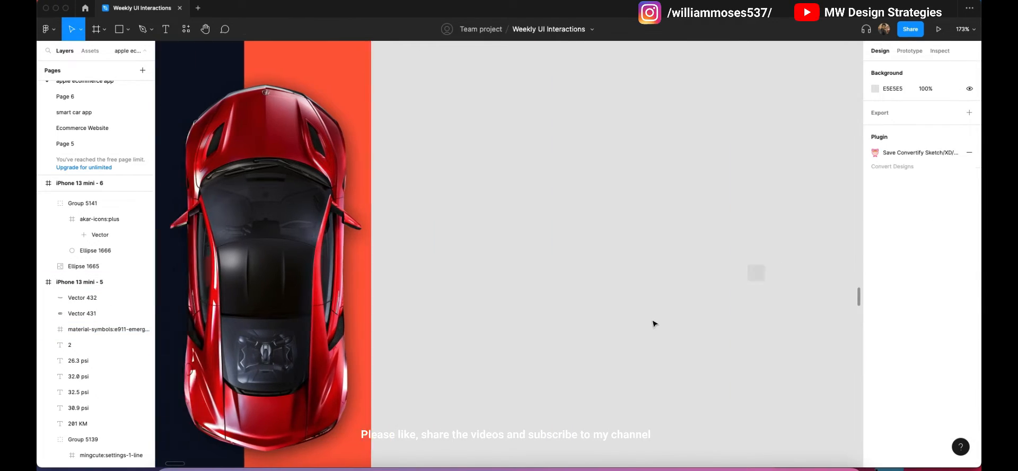
{"action": "scroll", "coordinate": [570, 290], "scroll_direction": "up", "scroll_amount": 5}
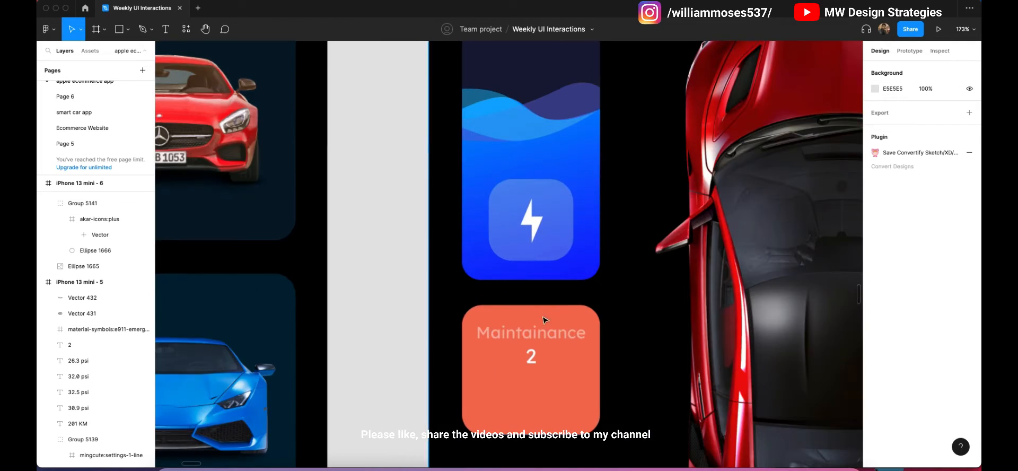
{"action": "double_click", "coordinate": [546, 331]}
{"action": "left_click", "coordinate": [539, 326]}
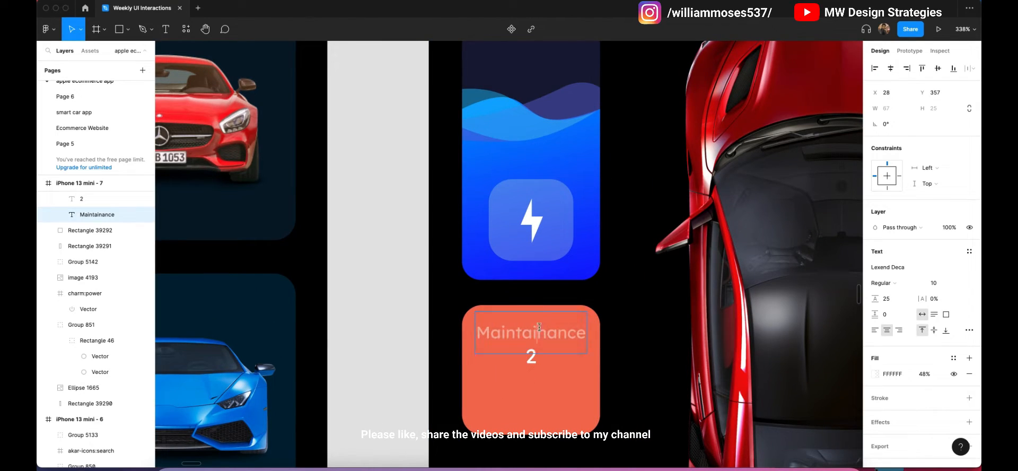
{"action": "type", "text": "e"}
{"action": "scroll", "coordinate": [554, 312], "scroll_direction": "down", "scroll_amount": 3}
{"action": "scroll", "coordinate": [599, 321], "scroll_direction": "down", "scroll_amount": 1}
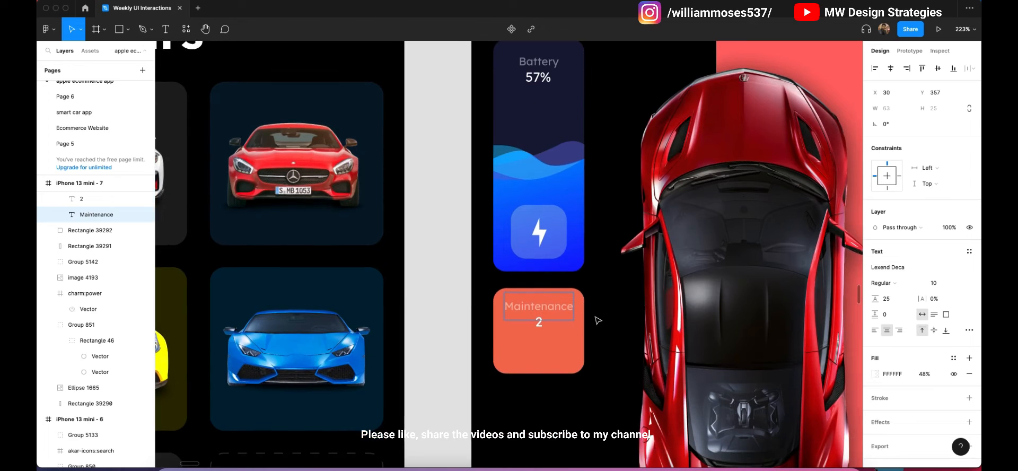
Paste the siren icon onto the orange card and center it below the 2.
{"action": "left_click", "coordinate": [600, 321]}
{"action": "scroll", "coordinate": [586, 321], "scroll_direction": "down", "scroll_amount": 3}
{"action": "left_click", "coordinate": [559, 274]}
{"action": "scroll", "coordinate": [560, 273], "scroll_direction": "up", "scroll_amount": 2}
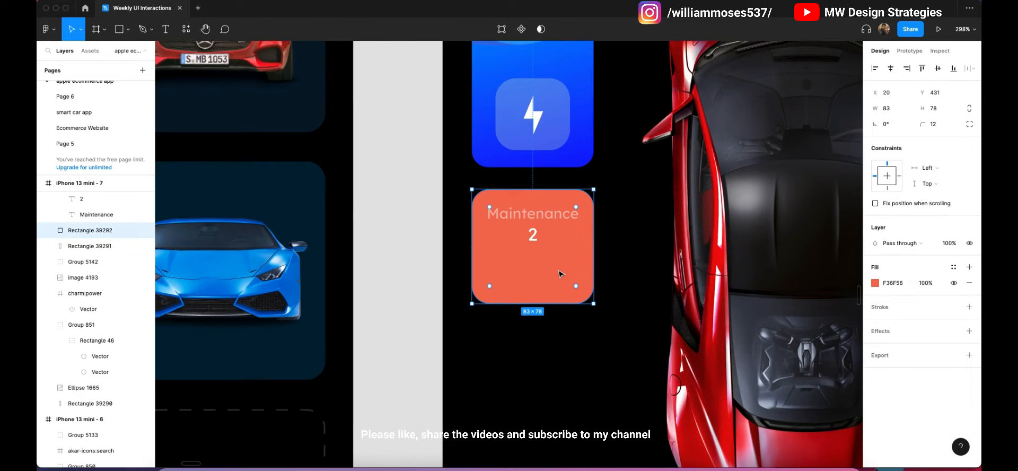
{"action": "key", "text": "ctrl+v"}
{"action": "left_click_drag", "start_coordinate": [533, 432], "coordinate": [545, 261]}
{"action": "left_click", "coordinate": [406, 273]}
{"action": "scroll", "coordinate": [410, 275], "scroll_direction": "down", "scroll_amount": 4}
{"action": "scroll", "coordinate": [414, 278], "scroll_direction": "down", "scroll_amount": 2}
{"action": "scroll", "coordinate": [457, 260], "scroll_direction": "up", "scroll_amount": 2}
{"action": "mouse_move", "coordinate": [474, 258]}
{"action": "left_mouse_down"}
{"action": "mouse_move", "coordinate": [450, 240]}
{"action": "mouse_move", "coordinate": [473, 259]}
{"action": "left_mouse_up"}
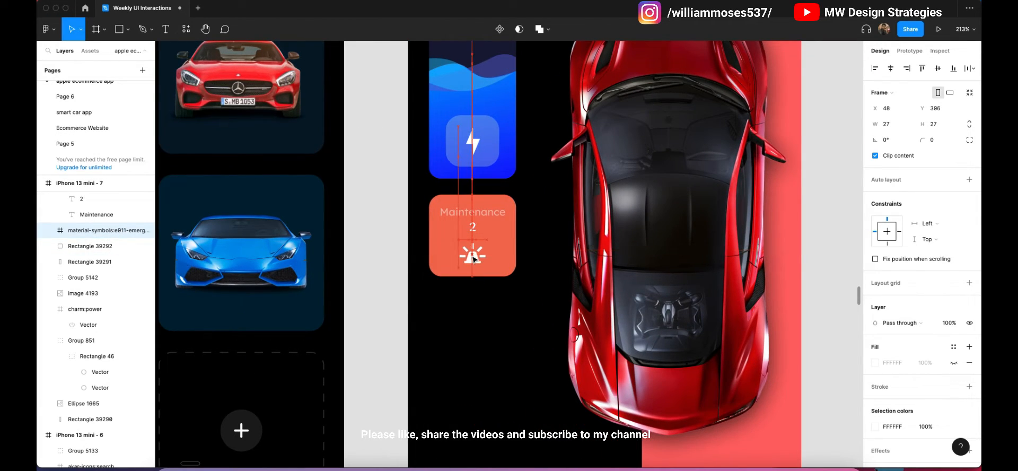
Set the 2's font size to 13 and nudge the Maintenance label up slightly.
{"action": "left_click", "coordinate": [472, 227]}
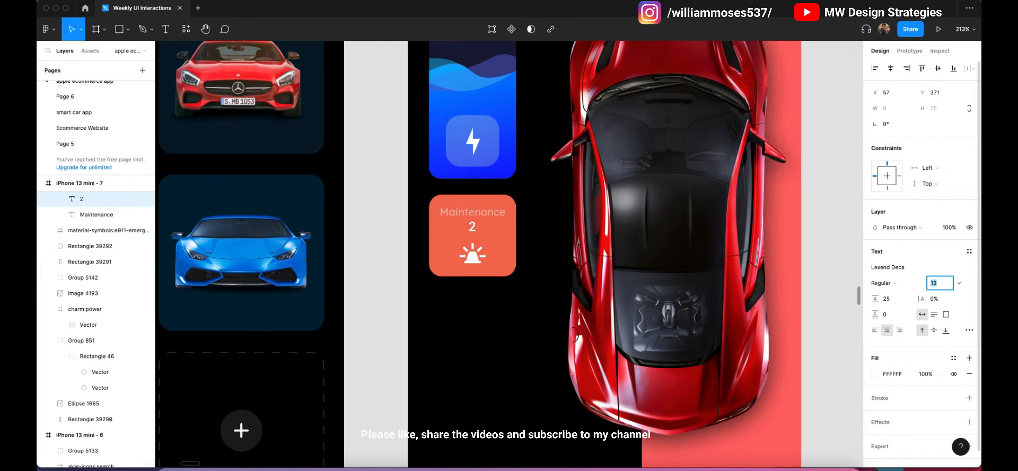
{"action": "left_click", "coordinate": [484, 212]}
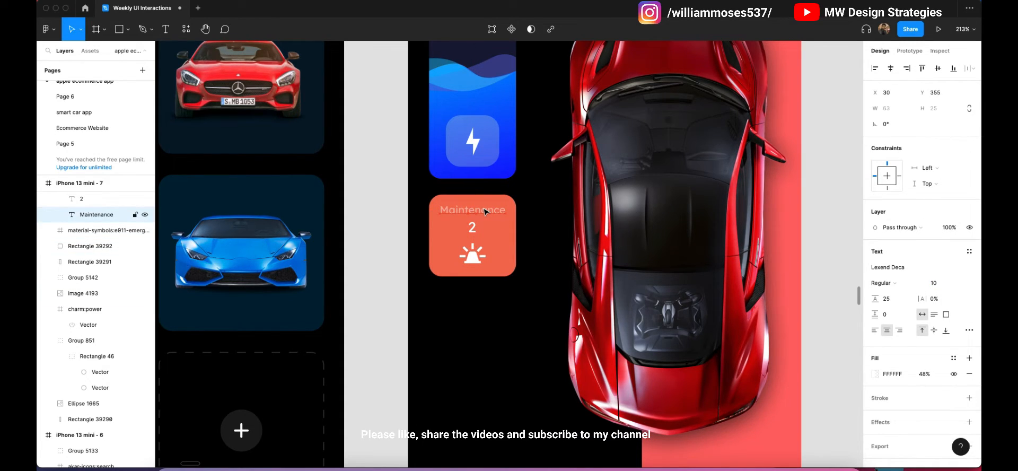
{"action": "left_click", "coordinate": [408, 215]}
Duplicate the orange card's rectangle and place the 83 × 80 copy directly below the Maintenance card.
{"action": "scroll", "coordinate": [413, 233], "scroll_direction": "down", "scroll_amount": 5}
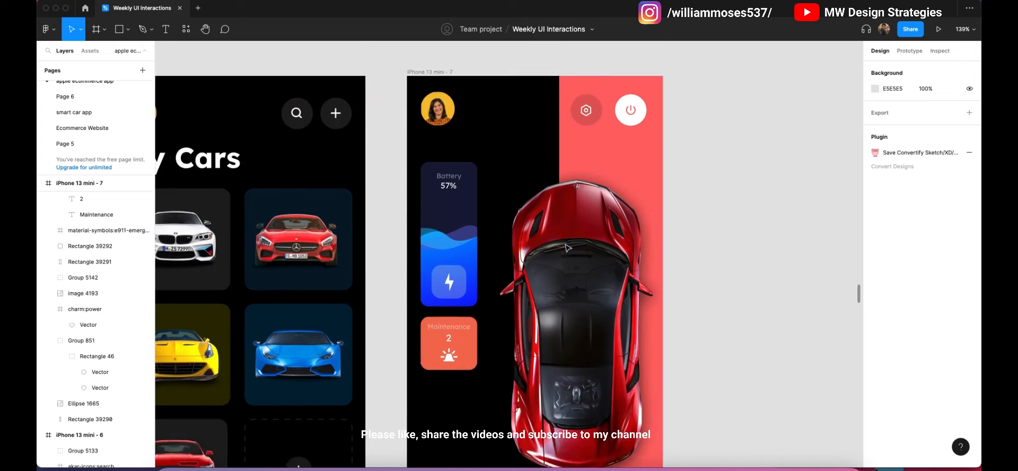
{"action": "left_click", "coordinate": [425, 245]}
{"action": "double_click", "coordinate": [428, 244]}
{"action": "key", "text": "super+d"}
{"action": "left_click_drag", "start_coordinate": [446, 199], "coordinate": [466, 307]}
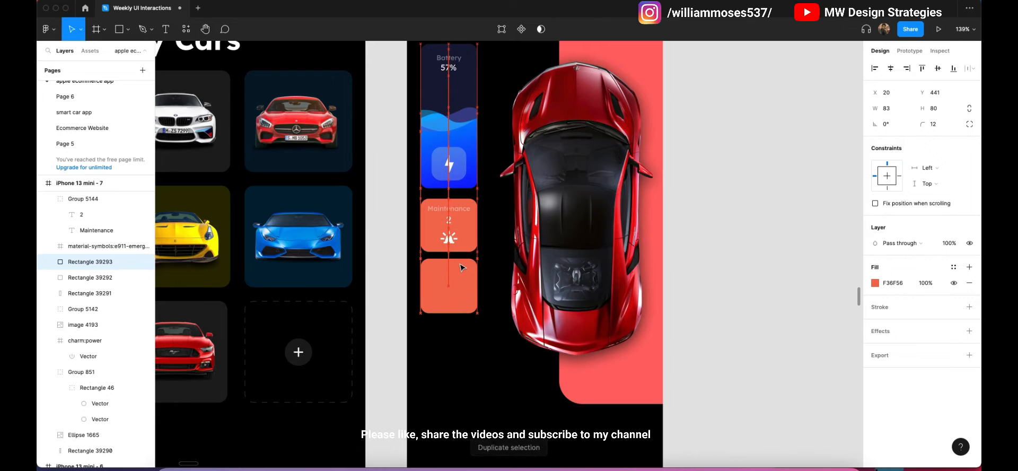
{"action": "left_click", "coordinate": [473, 342]}
Check the reference design's range card and copy the grouped Battery and 57% texts onto the new orange card.
{"action": "scroll", "coordinate": [477, 343], "scroll_direction": "left", "scroll_amount": 5}
{"action": "scroll", "coordinate": [477, 343], "scroll_direction": "right", "scroll_amount": 10}
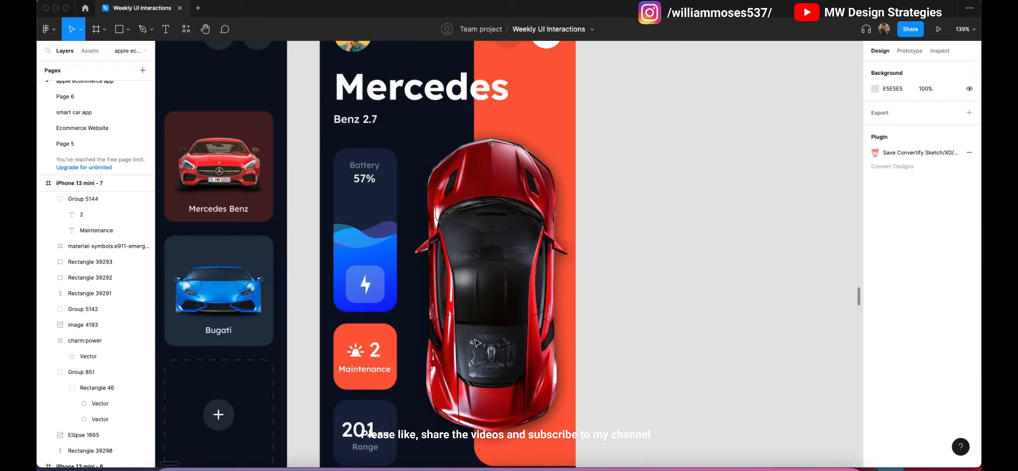
{"action": "scroll", "coordinate": [438, 356], "scroll_direction": "down", "scroll_amount": 3}
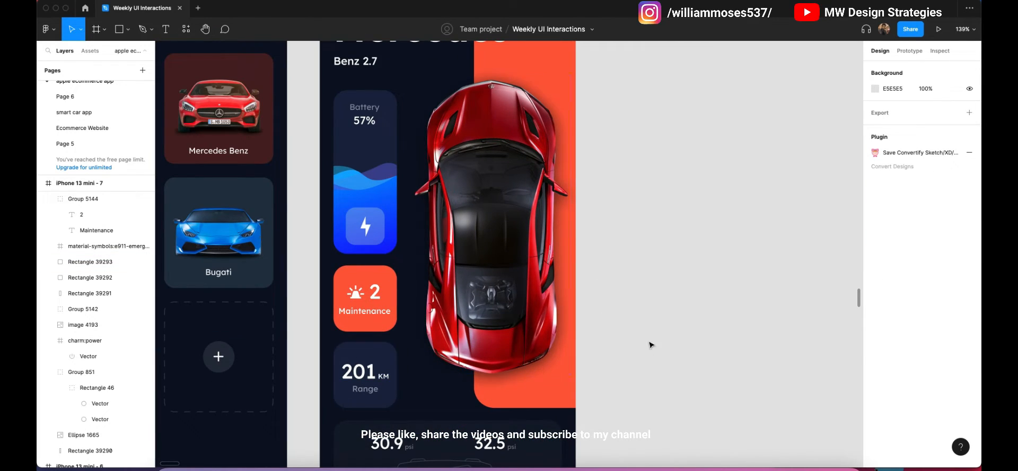
{"action": "scroll", "coordinate": [637, 355], "scroll_direction": "left", "scroll_amount": 10}
{"action": "scroll", "coordinate": [587, 323], "scroll_direction": "right", "scroll_amount": 8}
{"action": "scroll", "coordinate": [559, 215], "scroll_direction": "up", "scroll_amount": 1}
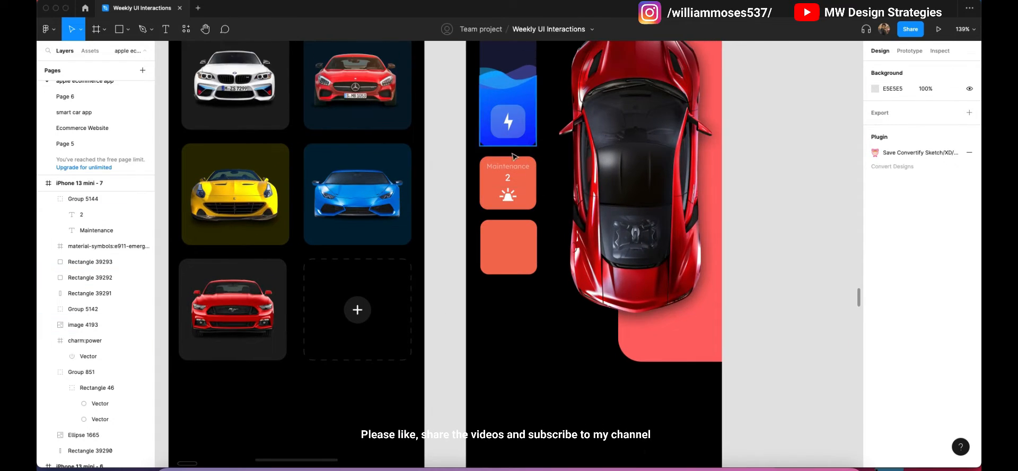
{"action": "left_click", "coordinate": [509, 171]}
{"action": "scroll", "coordinate": [512, 177], "scroll_direction": "up", "scroll_amount": 5}
{"action": "left_click", "coordinate": [511, 164]}
{"action": "left_click_drag", "start_coordinate": [510, 164], "coordinate": [513, 265], "text": "alt"}
{"action": "scroll", "coordinate": [512, 238], "scroll_direction": "down", "scroll_amount": 3}
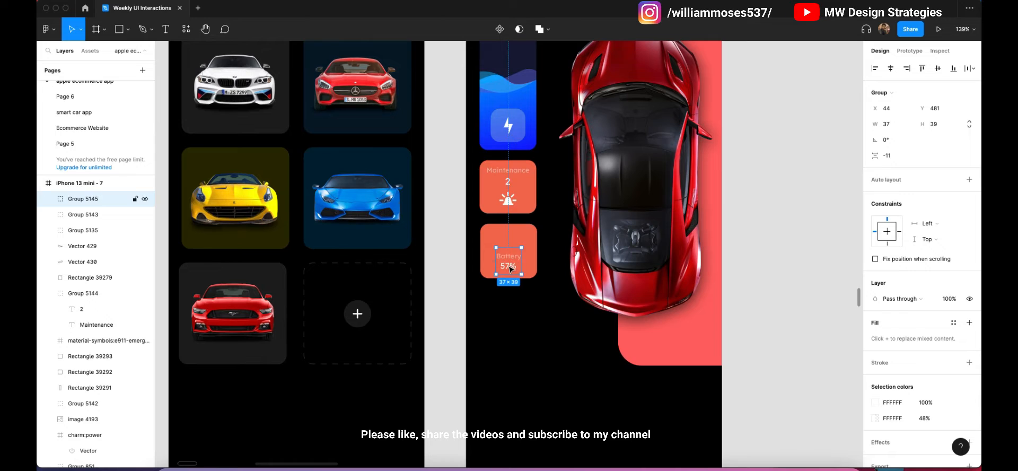
Change the new card's texts to "Range" and "275km", with the 275 at font size 24.
{"action": "scroll", "coordinate": [512, 297], "scroll_direction": "up", "scroll_amount": 2}
{"action": "scroll", "coordinate": [530, 305], "scroll_direction": "up", "scroll_amount": 5}
{"action": "double_click", "coordinate": [530, 303]}
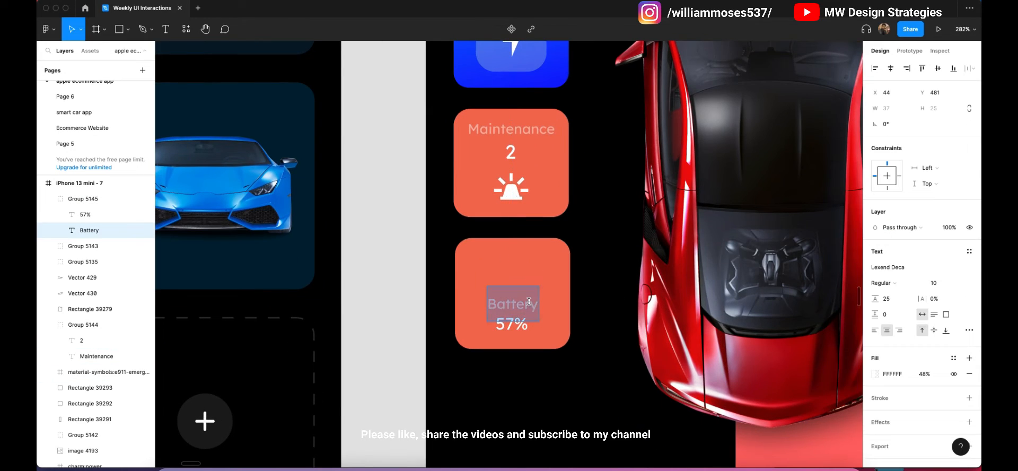
{"action": "type", "text": "range"}
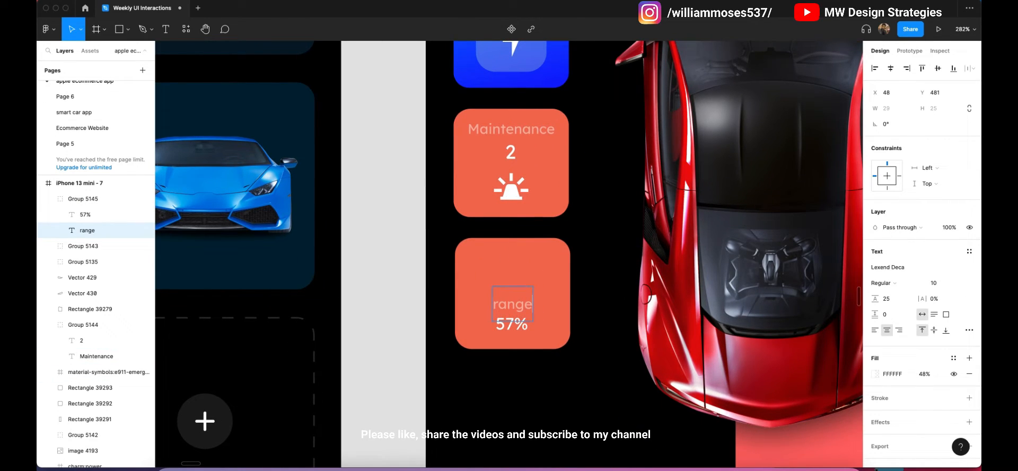
{"action": "left_click", "coordinate": [567, 258]}
{"action": "double_click", "coordinate": [509, 325]}
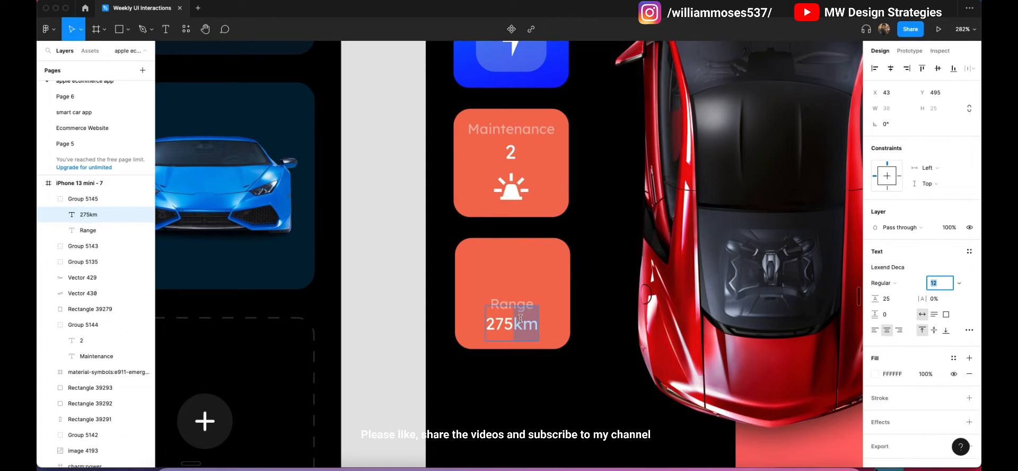
{"action": "type", "text": "22"}
{"action": "key", "text": "Return"}
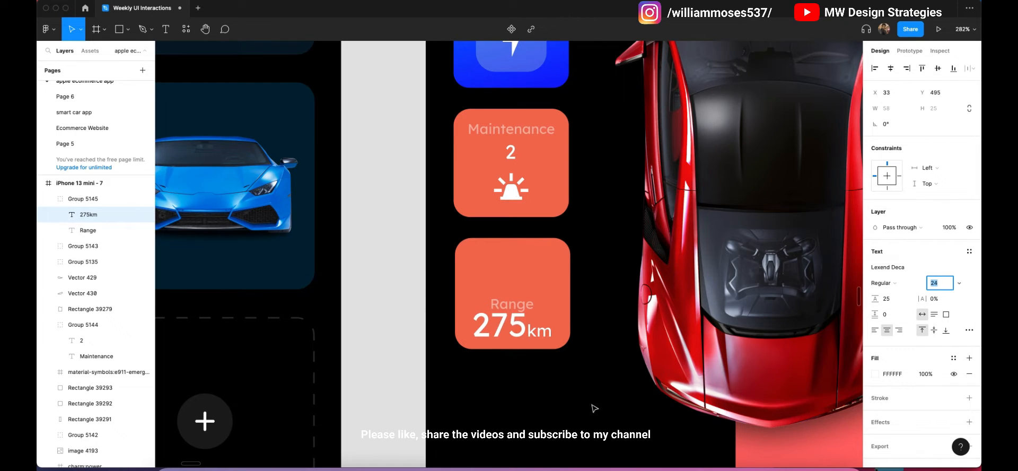
Place the 275km text above Range in a weight bolder than SemiBold and shift both texts down slightly.
{"action": "left_click_drag", "start_coordinate": [511, 333], "coordinate": [514, 285]}
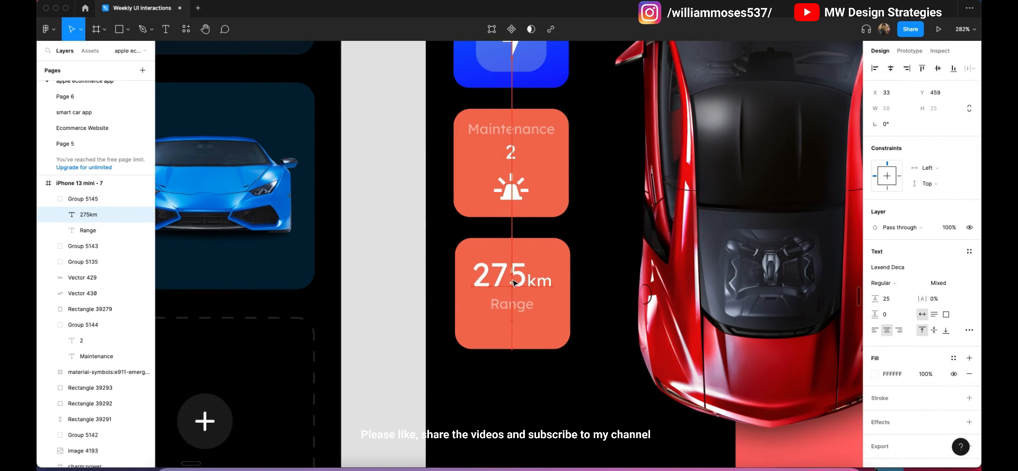
{"action": "left_click", "coordinate": [884, 283]}
{"action": "left_click", "coordinate": [892, 308]}
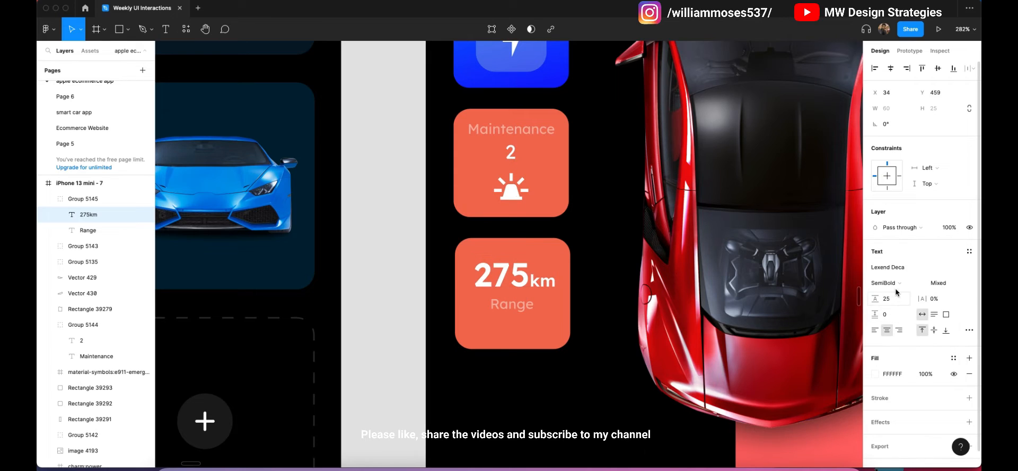
{"action": "left_click", "coordinate": [895, 283]}
{"action": "left_click", "coordinate": [896, 294]}
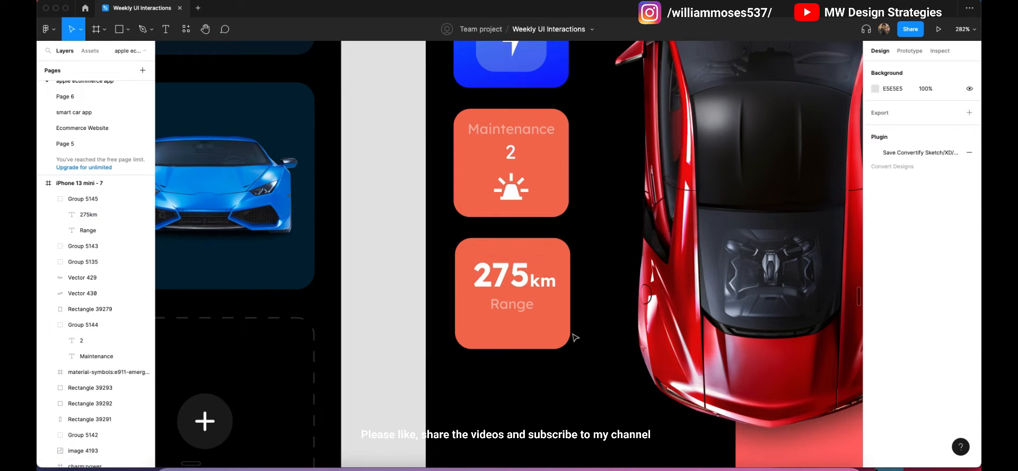
{"action": "left_click", "coordinate": [524, 303], "text": "shift"}
{"action": "left_click_drag", "start_coordinate": [526, 285], "coordinate": [526, 289]}
Try the fill colors 4A7DFE, 2F2B54 and 24204B on the range card.
{"action": "left_click", "coordinate": [528, 253]}
{"action": "scroll", "coordinate": [528, 251], "scroll_direction": "down", "scroll_amount": 3}
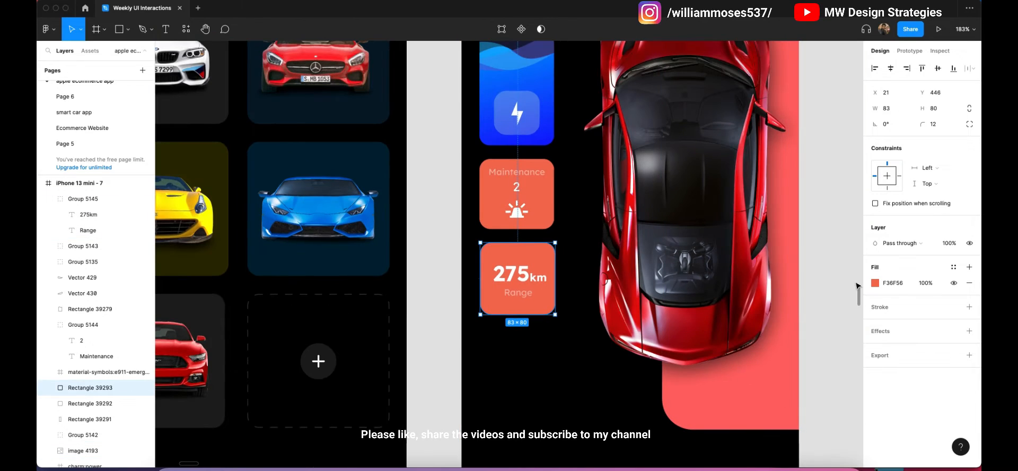
{"action": "left_click", "coordinate": [874, 284]}
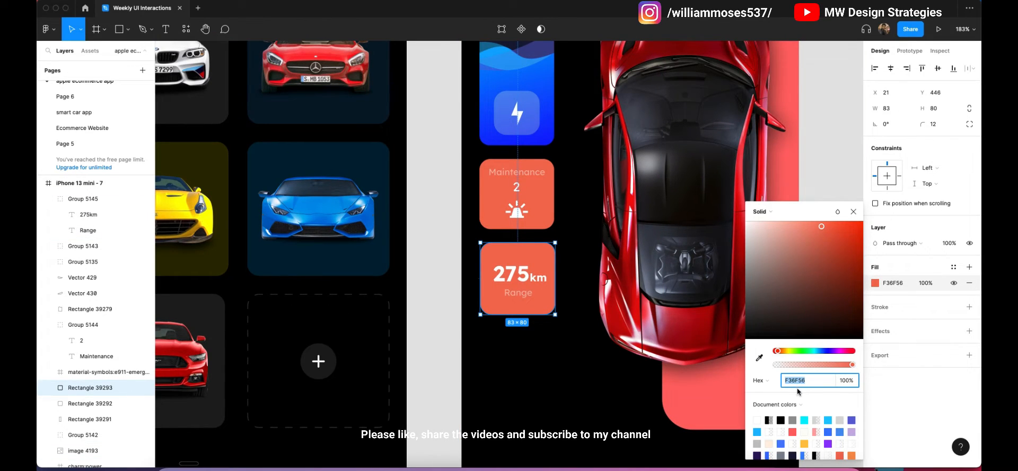
{"action": "left_click", "coordinate": [781, 442]}
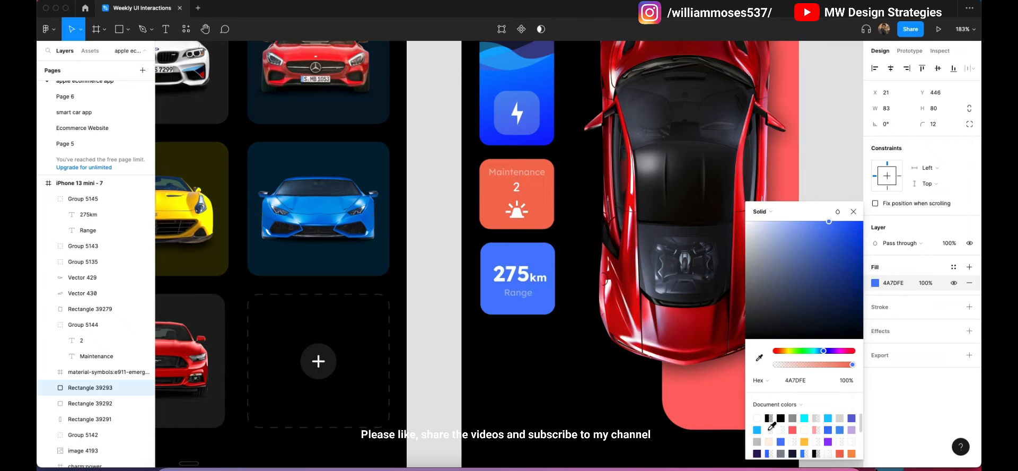
{"action": "scroll", "coordinate": [782, 445], "scroll_direction": "up", "scroll_amount": 2}
{"action": "scroll", "coordinate": [783, 445], "scroll_direction": "down", "scroll_amount": 1}
{"action": "scroll", "coordinate": [781, 444], "scroll_direction": "down", "scroll_amount": 2}
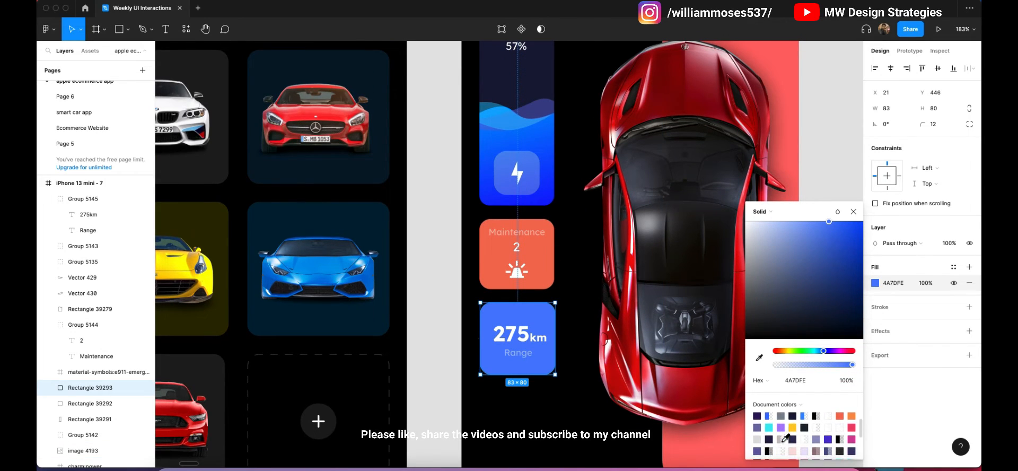
{"action": "left_click", "coordinate": [794, 437]}
{"action": "scroll", "coordinate": [580, 435], "scroll_direction": "up", "scroll_amount": 1}
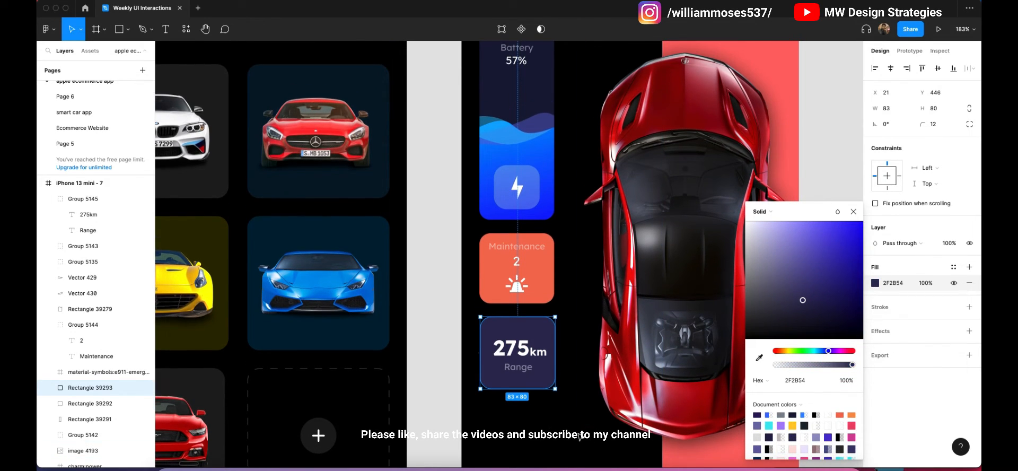
{"action": "left_click", "coordinate": [768, 437]}
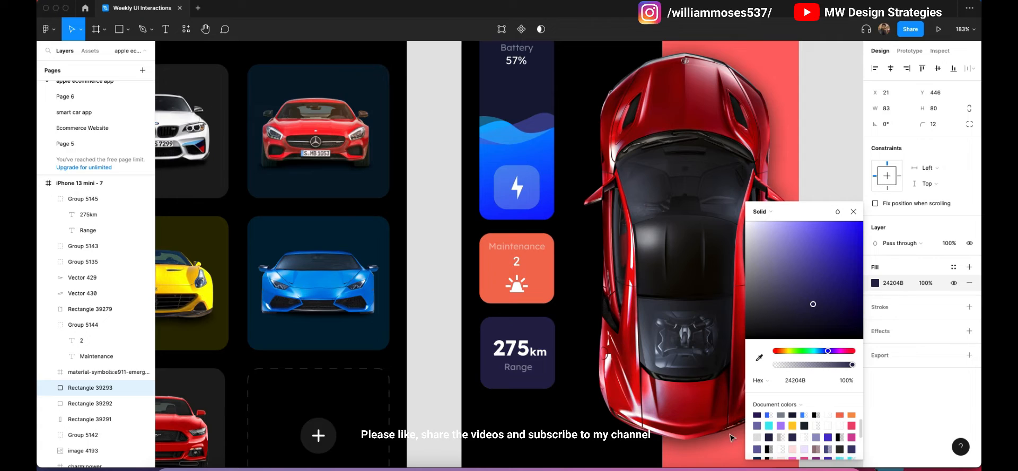
{"action": "left_click", "coordinate": [548, 419]}
Change the range card's fill to dark gray 292929 after trying 2F2B54.
{"action": "scroll", "coordinate": [466, 305], "scroll_direction": "down", "scroll_amount": 3}
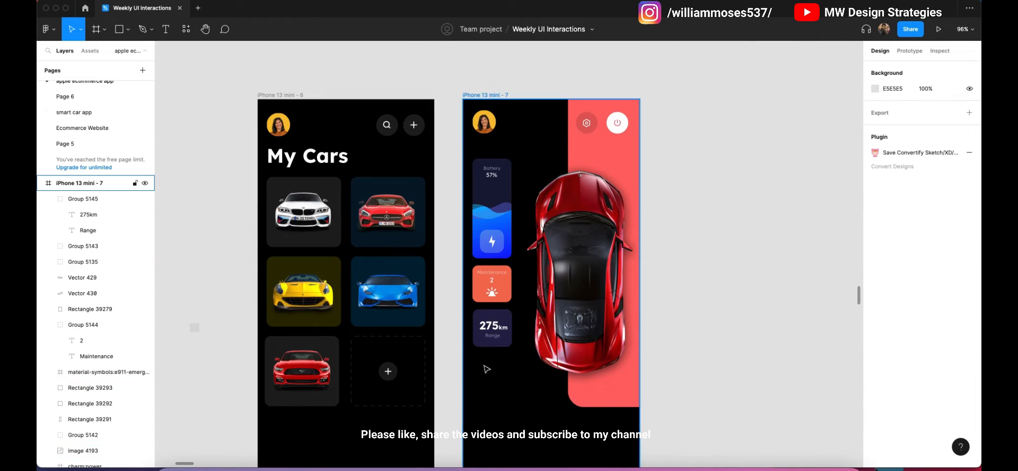
{"action": "left_click", "coordinate": [485, 346]}
{"action": "left_click", "coordinate": [875, 283]}
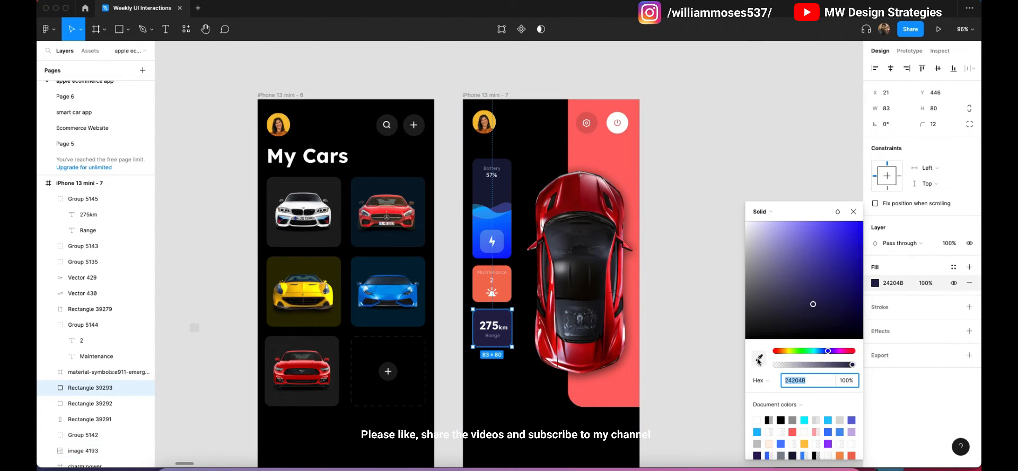
{"action": "scroll", "coordinate": [816, 437], "scroll_direction": "down", "scroll_amount": 5}
{"action": "left_click", "coordinate": [792, 418]}
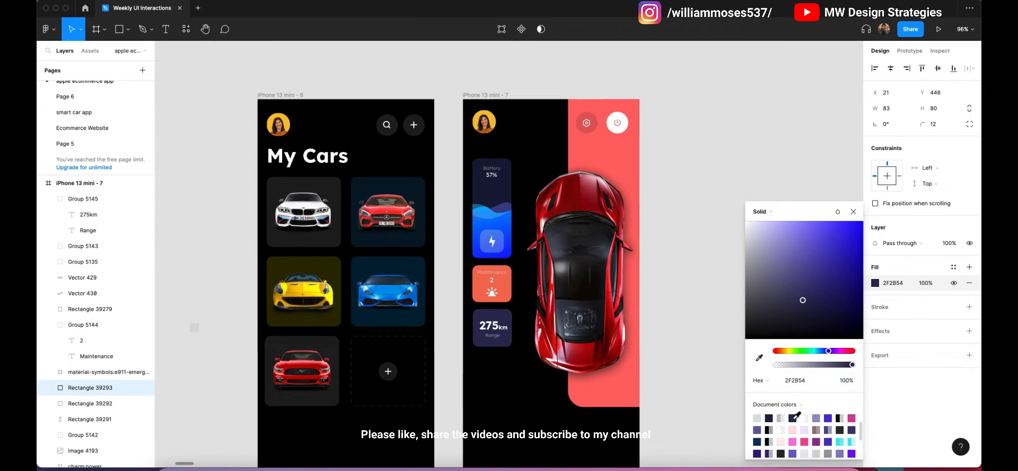
{"action": "scroll", "coordinate": [843, 421], "scroll_direction": "down", "scroll_amount": 1}
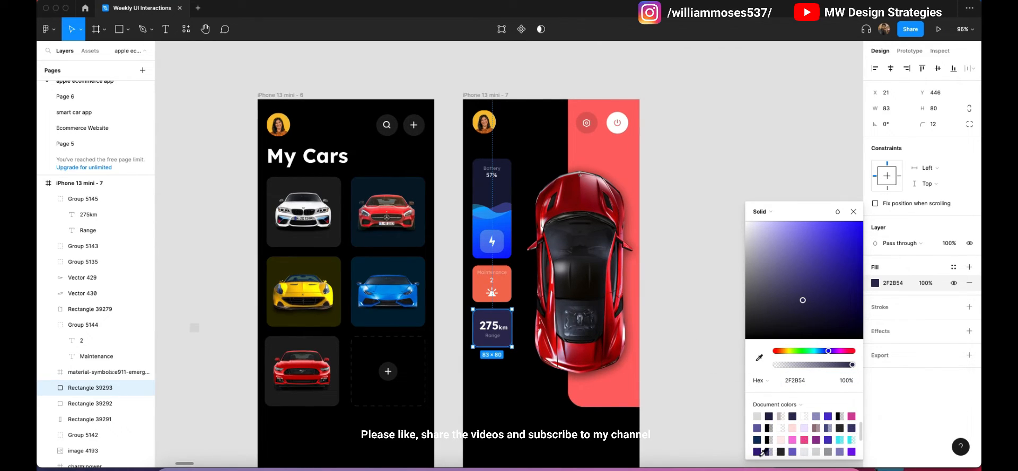
{"action": "left_click", "coordinate": [780, 450]}
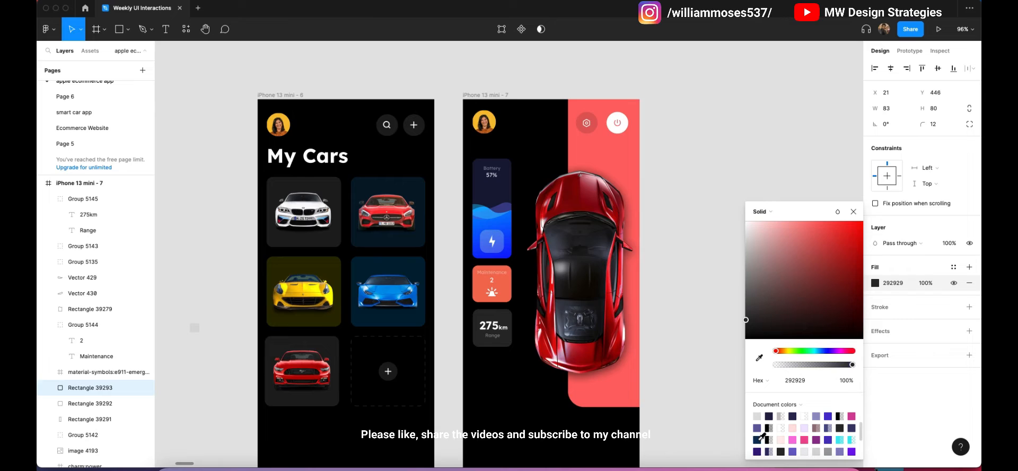
Change the range card's fill to dark navy 161A38.
{"action": "left_click", "coordinate": [758, 439]}
{"action": "left_click", "coordinate": [762, 359]}
{"action": "key", "text": "Escape"}
{"action": "key", "text": "Escape"}
{"action": "scroll", "coordinate": [571, 351], "scroll_direction": "down", "scroll_amount": 2}
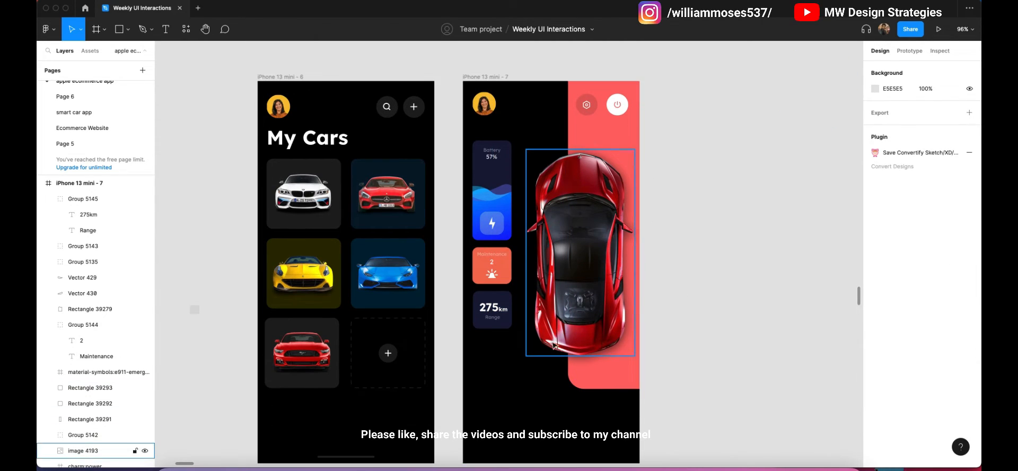
{"action": "scroll", "coordinate": [541, 344], "scroll_direction": "up", "scroll_amount": 3, "text": "ctrl"}
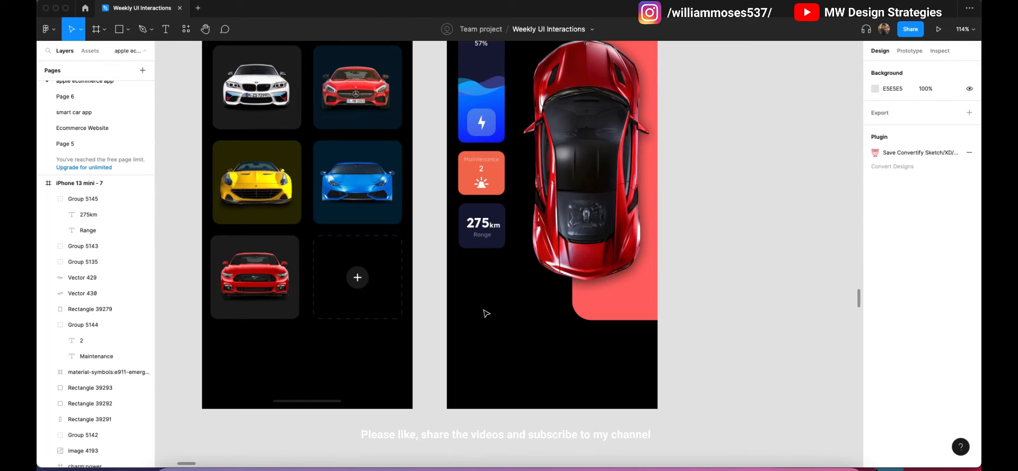
Move the top-view car image up slightly and shorten the red panel behind it.
{"action": "left_click", "coordinate": [609, 291]}
{"action": "left_click_drag", "start_coordinate": [604, 320], "coordinate": [612, 273]}
{"action": "left_click", "coordinate": [679, 300]}
{"action": "scroll", "coordinate": [680, 300], "scroll_direction": "up", "scroll_amount": 3}
{"action": "scroll", "coordinate": [612, 273], "scroll_direction": "down", "scroll_amount": 3}
{"action": "left_click", "coordinate": [613, 355]}
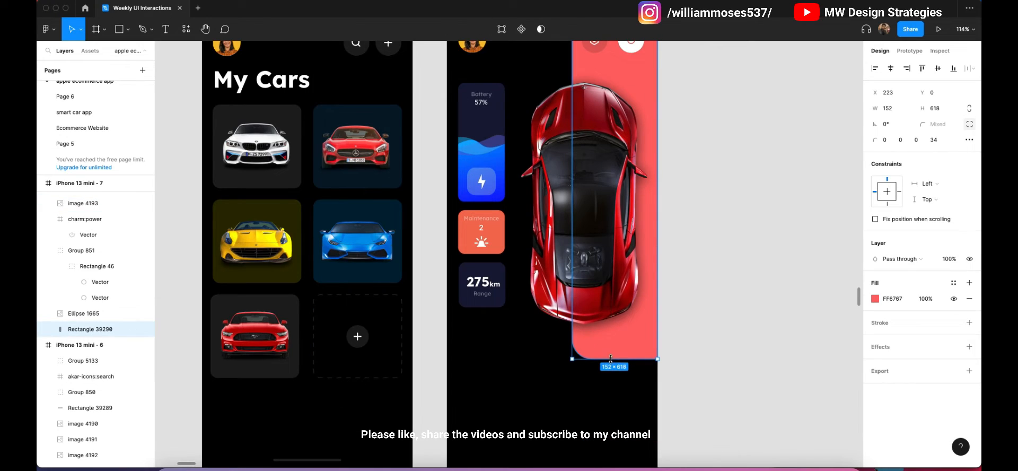
{"action": "left_click", "coordinate": [667, 344]}
Draw a rectangle about 323 by 204 below the range card and red panel, reaching past the frame's lower edge.
{"action": "scroll", "coordinate": [622, 368], "scroll_direction": "down", "scroll_amount": 3}
{"action": "key", "text": "r"}
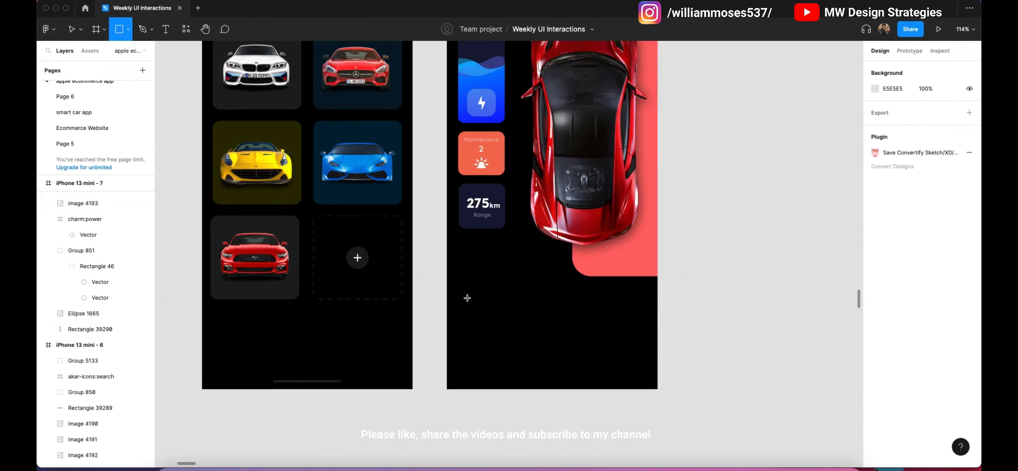
{"action": "left_click_drag", "start_coordinate": [461, 286], "coordinate": [643, 400]}
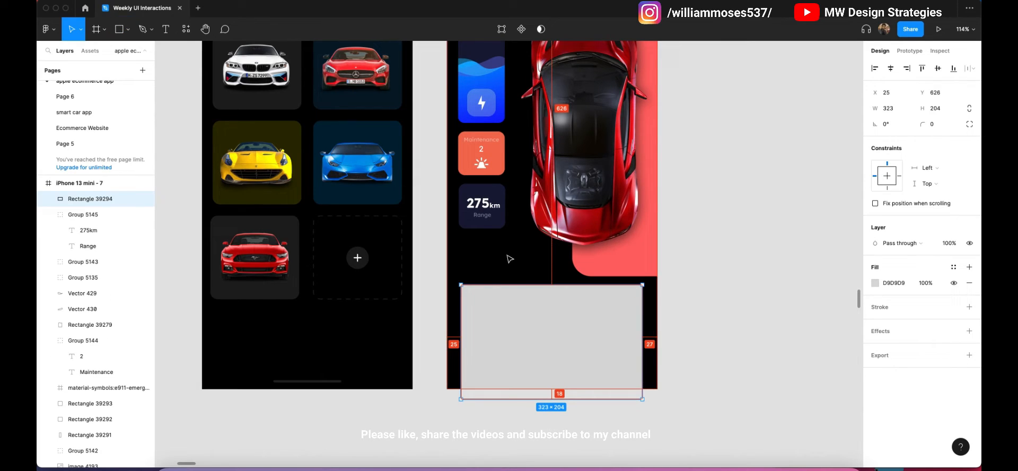
Extend the new rectangle's right edge until it is 330 wide.
{"action": "scroll", "coordinate": [640, 344], "scroll_direction": "up", "scroll_amount": 10}
{"action": "left_click_drag", "start_coordinate": [639, 336], "coordinate": [648, 336]}
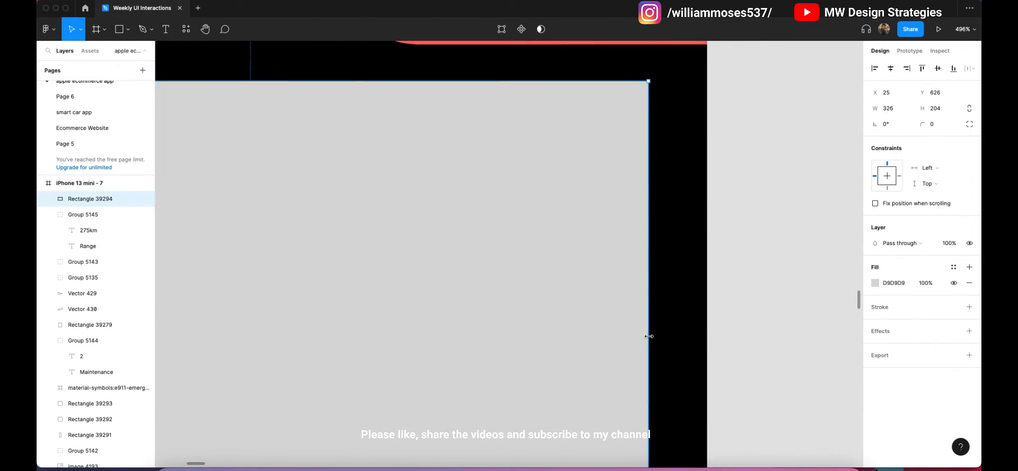
{"action": "scroll", "coordinate": [656, 331], "scroll_direction": "up", "scroll_amount": 10}
{"action": "left_click", "coordinate": [657, 325]}
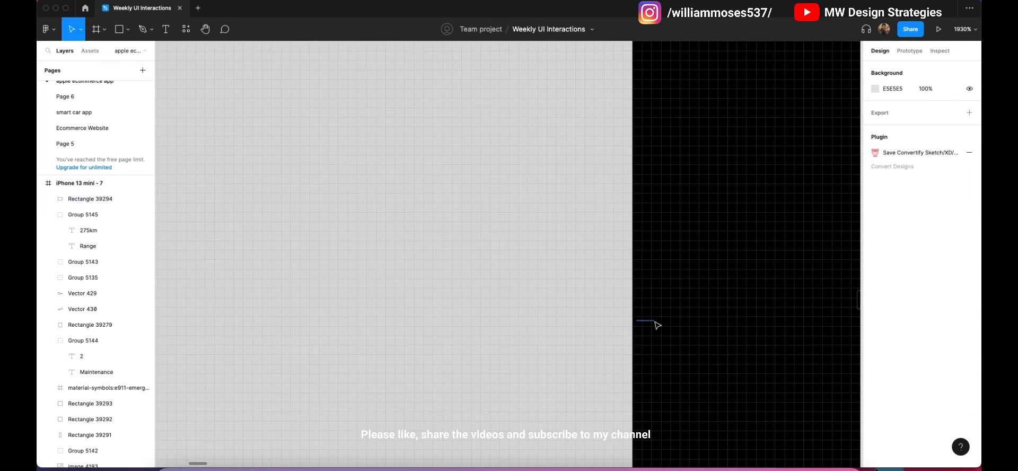
{"action": "left_click_drag", "start_coordinate": [632, 326], "coordinate": [652, 324]}
{"action": "scroll", "coordinate": [585, 345], "scroll_direction": "down", "scroll_amount": 5}
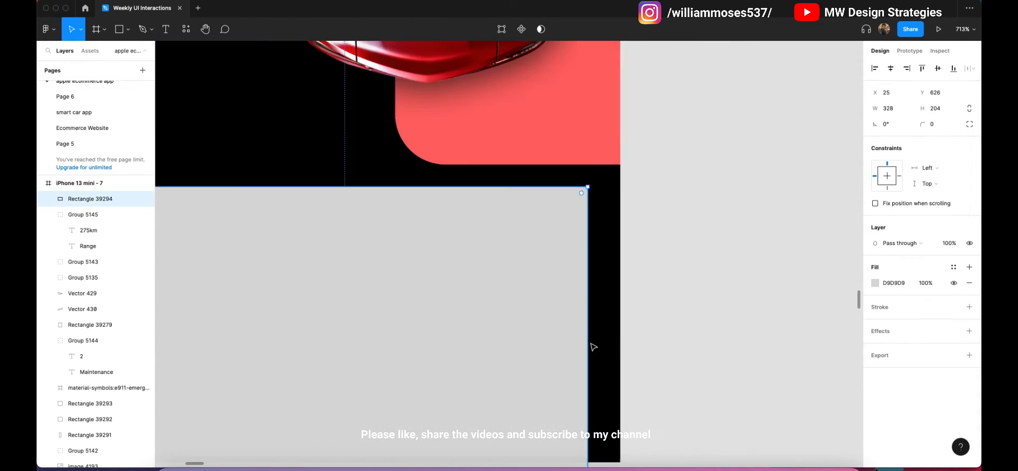
{"action": "scroll", "coordinate": [589, 345], "scroll_direction": "up", "scroll_amount": 12}
{"action": "left_click_drag", "start_coordinate": [589, 318], "coordinate": [593, 307]}
{"action": "scroll", "coordinate": [590, 313], "scroll_direction": "down", "scroll_amount": 5}
{"action": "key", "text": "alt"}
{"action": "scroll", "coordinate": [592, 317], "scroll_direction": "up", "scroll_amount": 5}
{"action": "scroll", "coordinate": [592, 307], "scroll_direction": "down", "scroll_amount": 10}
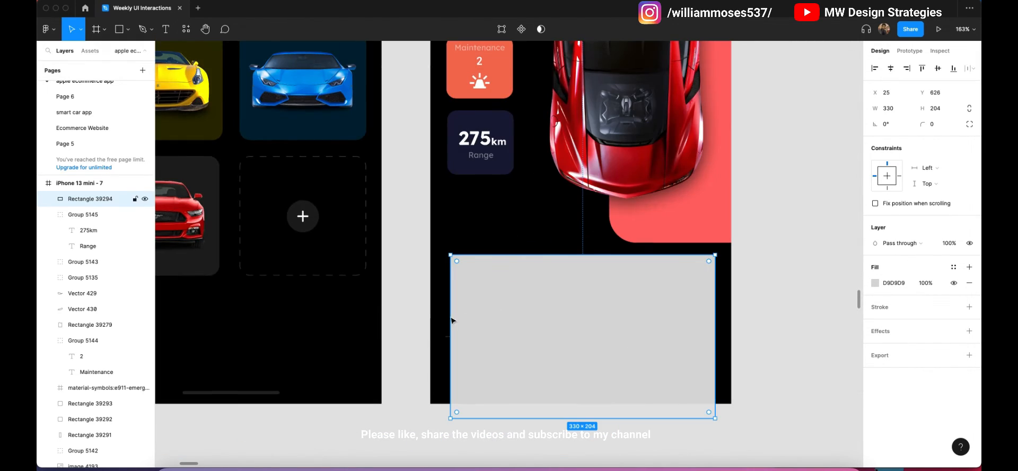
Extend the rectangle's left edge to X 20, making it 335 wide.
{"action": "scroll", "coordinate": [446, 324], "scroll_direction": "up", "scroll_amount": 5}
{"action": "mouse_move", "coordinate": [448, 334]}
{"action": "left_mouse_down"}
{"action": "mouse_move", "coordinate": [431, 329]}
{"action": "mouse_move", "coordinate": [443, 330]}
{"action": "left_mouse_up"}
{"action": "scroll", "coordinate": [438, 334], "scroll_direction": "up", "scroll_amount": 4}
{"action": "scroll", "coordinate": [447, 330], "scroll_direction": "down", "scroll_amount": 10}
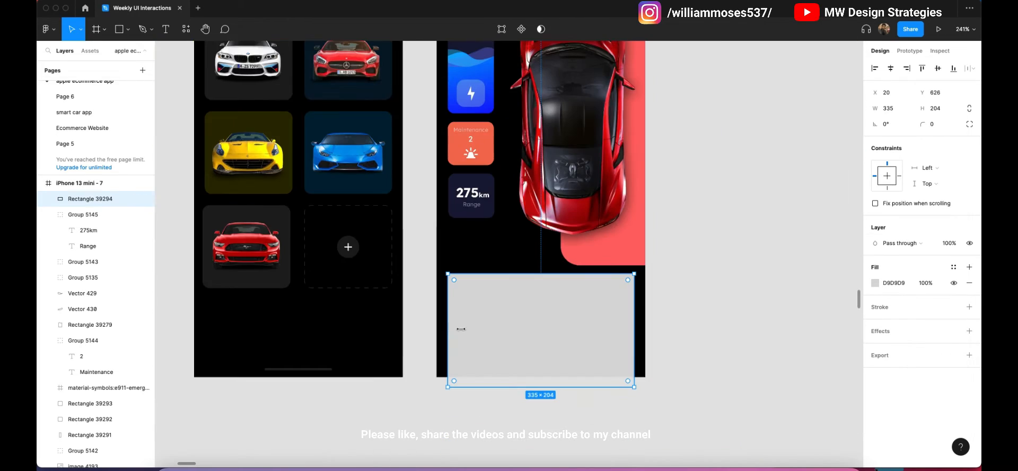
Set the rectangle's corner radius to 15.
{"action": "type", "text": "10"}
{"action": "key", "text": "Return"}
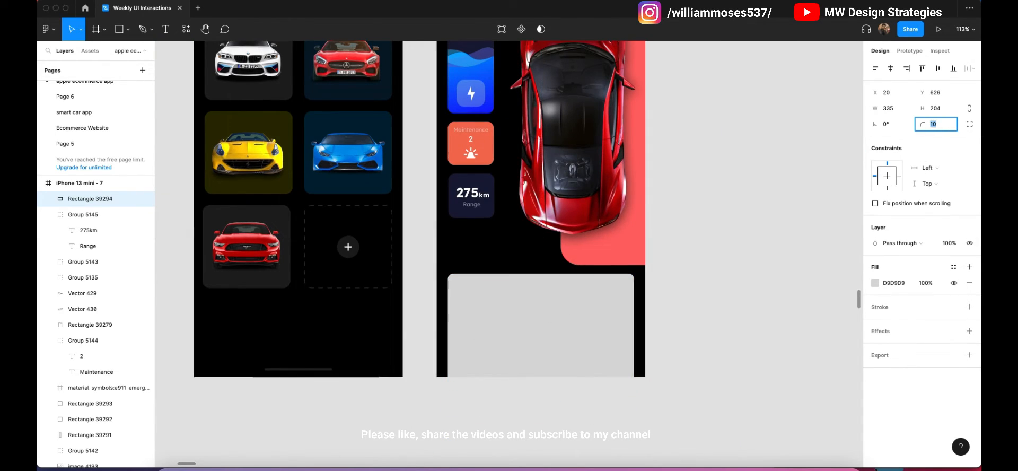
{"action": "key", "text": "Up"}
{"action": "key", "text": "Up"}
{"action": "left_click", "coordinate": [698, 323]}
Nudge the rectangle down to Y 630.
{"action": "left_click", "coordinate": [586, 338]}
{"action": "key", "text": "shift+Down"}
{"action": "key", "text": "Up"}
{"action": "key", "text": "Up"}
{"action": "key", "text": "Up"}
{"action": "key", "text": "Up"}
{"action": "key", "text": "Up"}
{"action": "key", "text": "Up"}
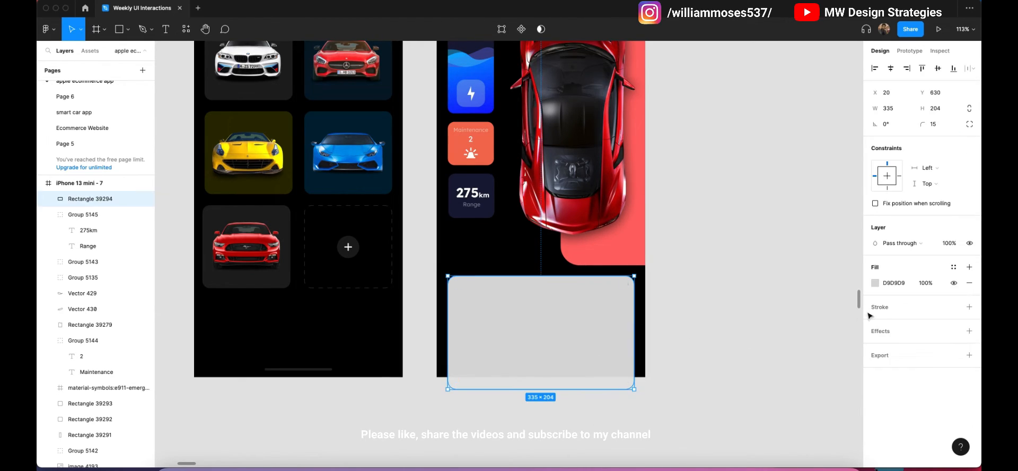
Fill the rectangle with the range card's navy 161A38 by sampling its color.
{"action": "left_click", "coordinate": [874, 283]}
{"action": "left_click", "coordinate": [758, 357]}
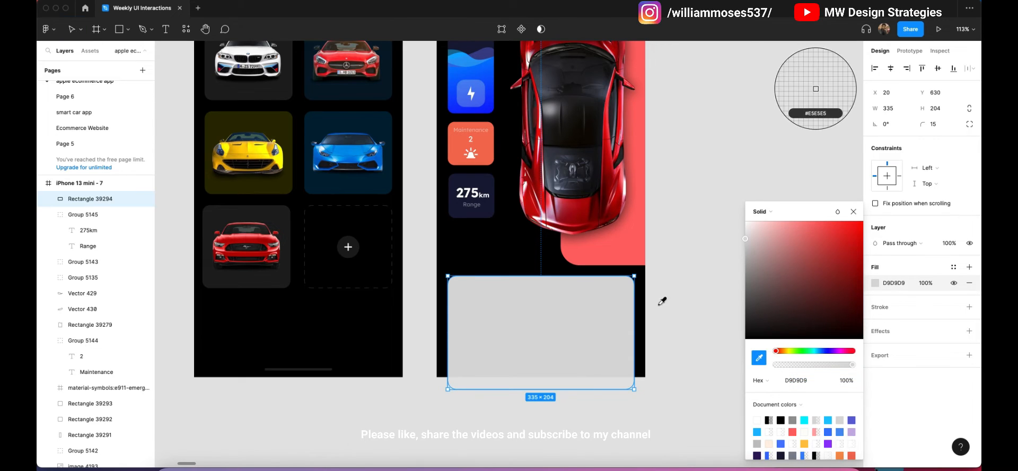
{"action": "left_click", "coordinate": [479, 186]}
{"action": "left_click", "coordinate": [673, 221]}
Review the My Cars and detail screens side by side, including the large navy card.
{"action": "scroll", "coordinate": [670, 239], "scroll_direction": "up", "scroll_amount": 5}
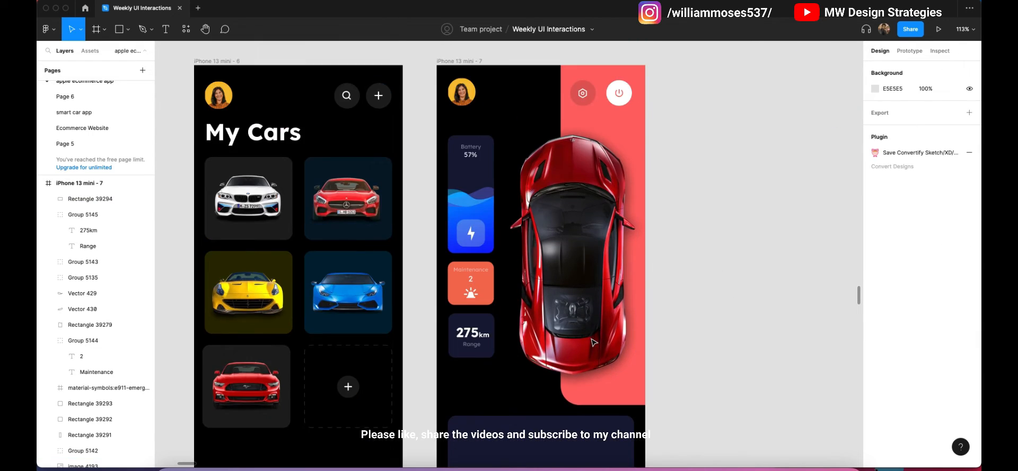
{"action": "scroll", "coordinate": [593, 342], "scroll_direction": "down", "scroll_amount": 4}
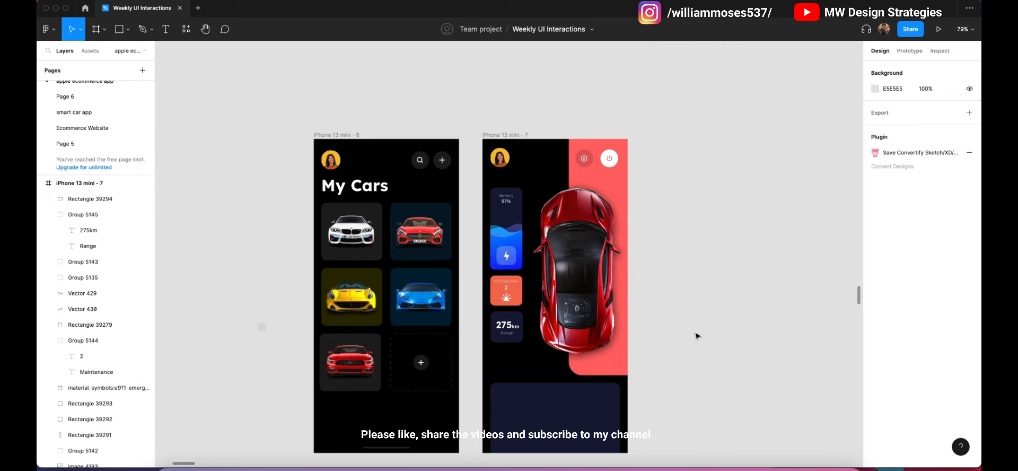
{"action": "scroll", "coordinate": [700, 336], "scroll_direction": "down", "scroll_amount": 1}
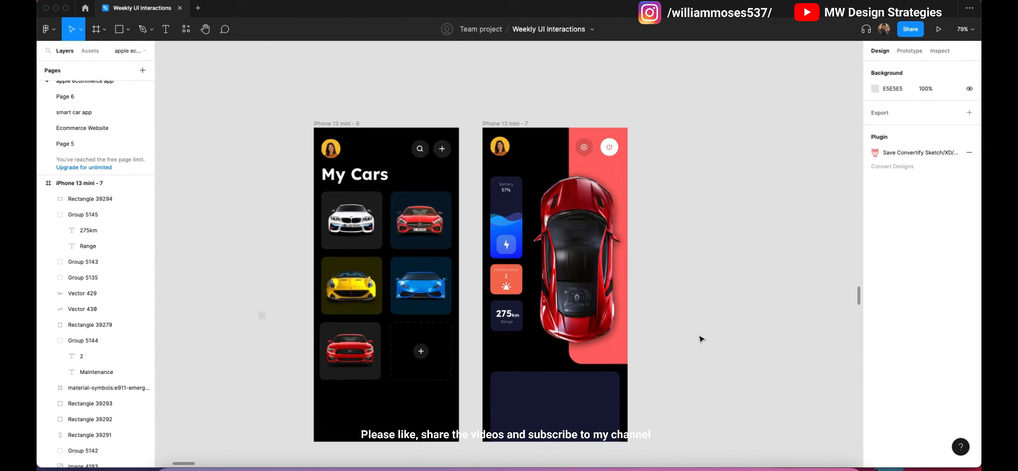
{"action": "left_click", "coordinate": [568, 416]}
{"action": "scroll", "coordinate": [556, 408], "scroll_direction": "down", "scroll_amount": 1}
{"action": "scroll", "coordinate": [610, 381], "scroll_direction": "up", "scroll_amount": 3}
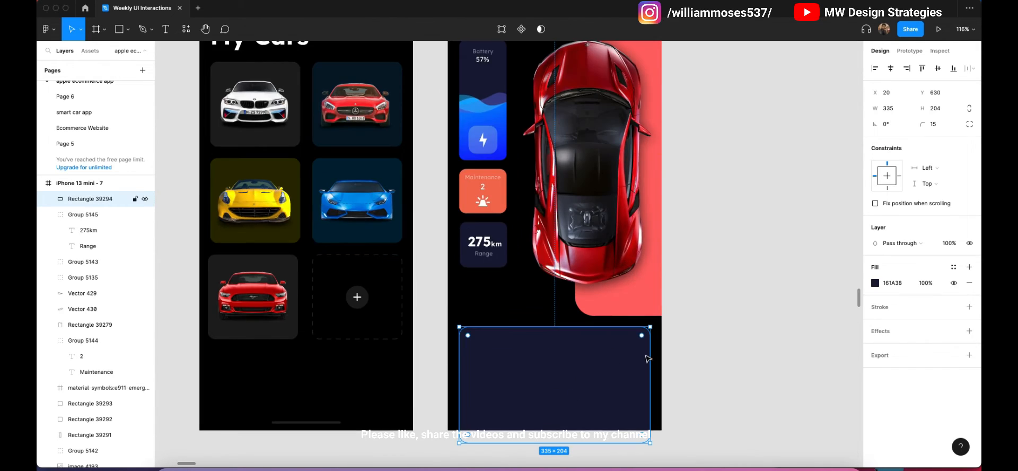
{"action": "left_click", "coordinate": [698, 324]}
{"action": "scroll", "coordinate": [698, 324], "scroll_direction": "up", "scroll_amount": 1}
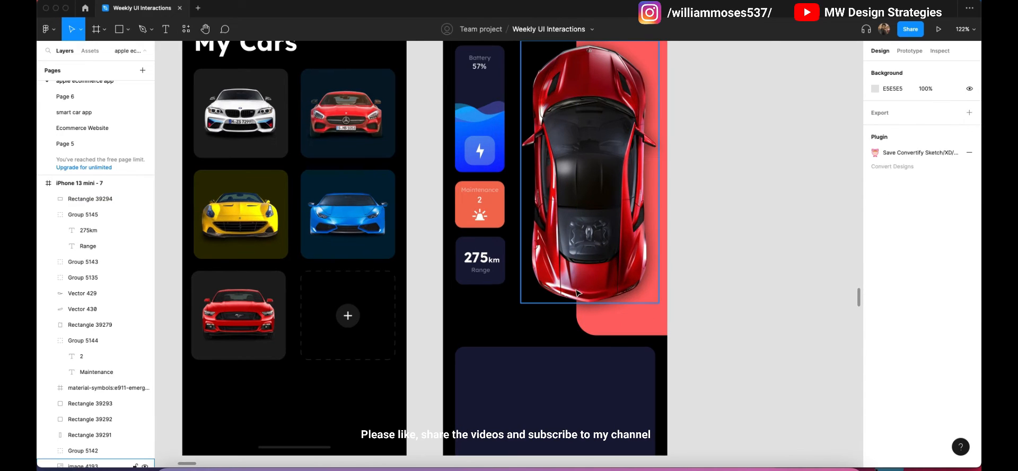
Copy the car outline drawing from the psi card in the reference frame iPhone 13 mini - 5.
{"action": "scroll", "coordinate": [478, 331], "scroll_direction": "left", "scroll_amount": 1}
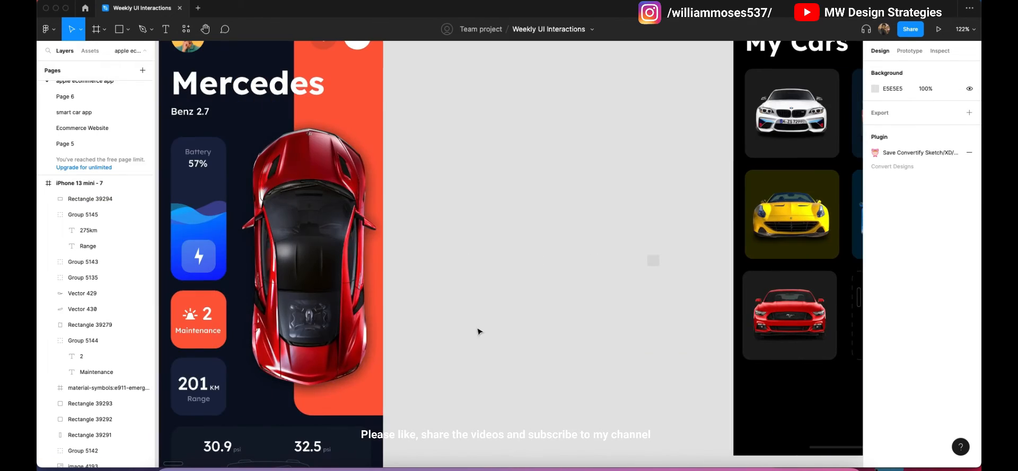
{"action": "scroll", "coordinate": [477, 332], "scroll_direction": "left", "scroll_amount": 3}
{"action": "scroll", "coordinate": [530, 297], "scroll_direction": "down", "scroll_amount": 4}
{"action": "left_click", "coordinate": [564, 282]}
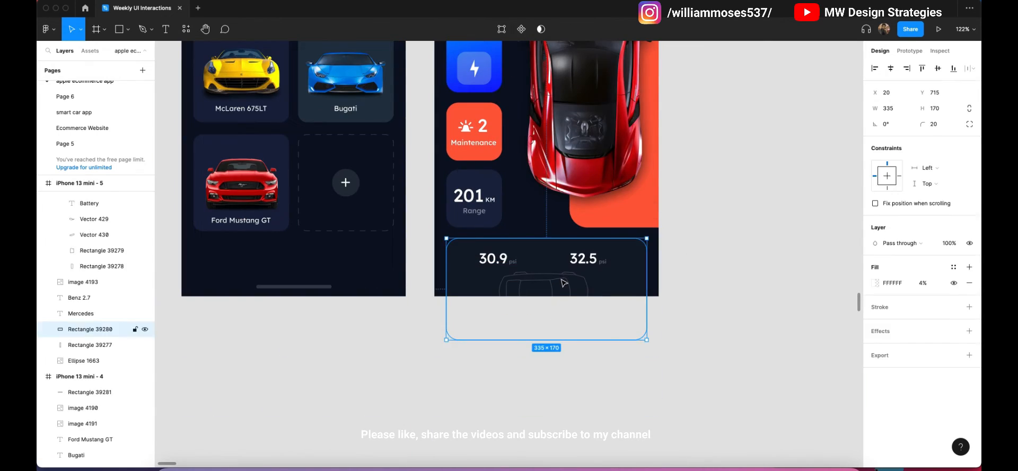
{"action": "left_click", "coordinate": [564, 283]}
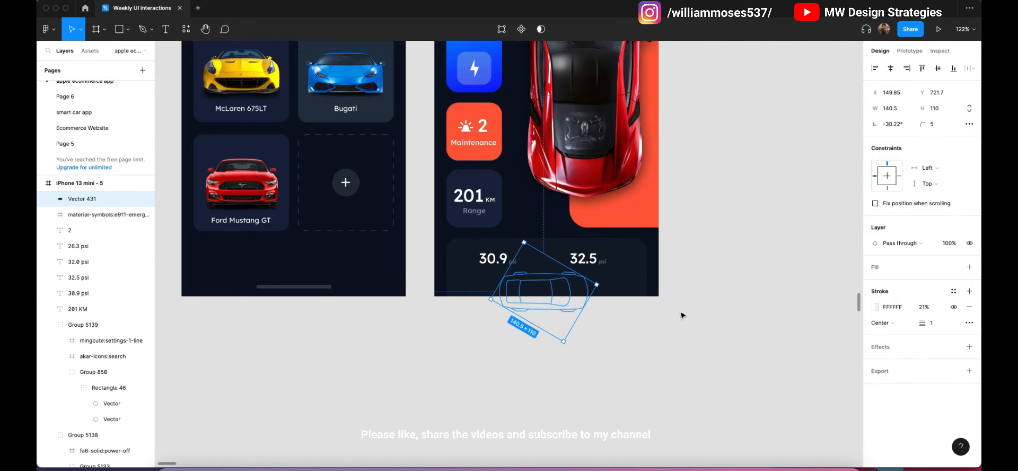
{"action": "key", "text": "super+v"}
{"action": "left_click", "coordinate": [552, 368]}
{"action": "key", "text": "super+z"}
{"action": "left_click", "coordinate": [539, 286]}
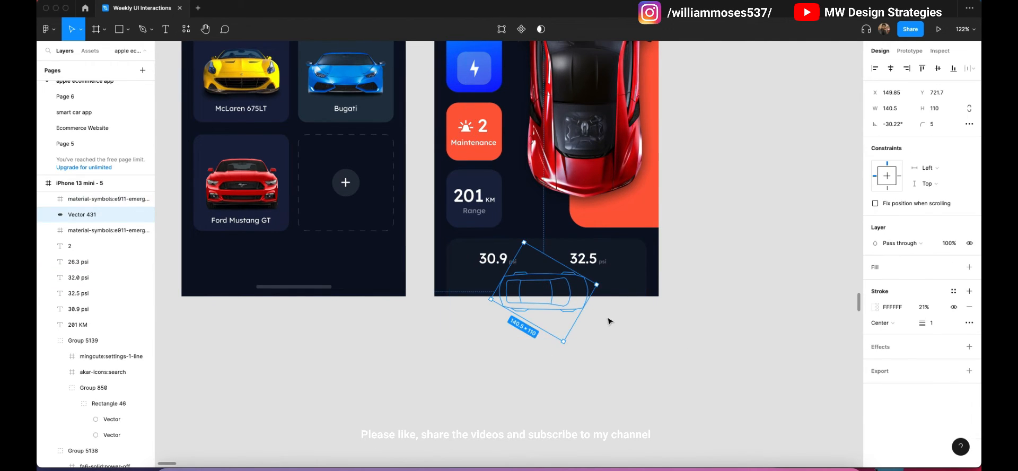
Paste the car outline into the large navy card of iPhone 13 mini - 7, enlarge it and center it.
{"action": "scroll", "coordinate": [601, 353], "scroll_direction": "right", "scroll_amount": 10}
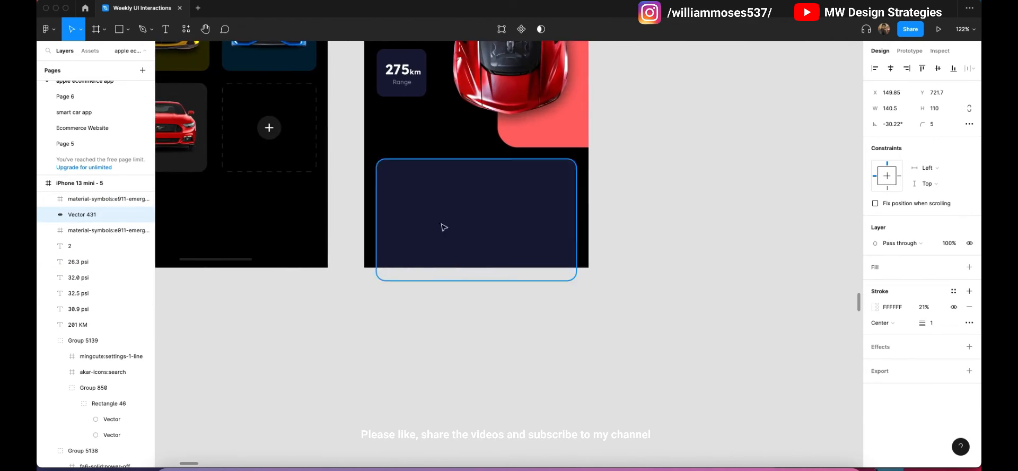
{"action": "left_click", "coordinate": [424, 196]}
{"action": "scroll", "coordinate": [424, 195], "scroll_direction": "up", "scroll_amount": 4}
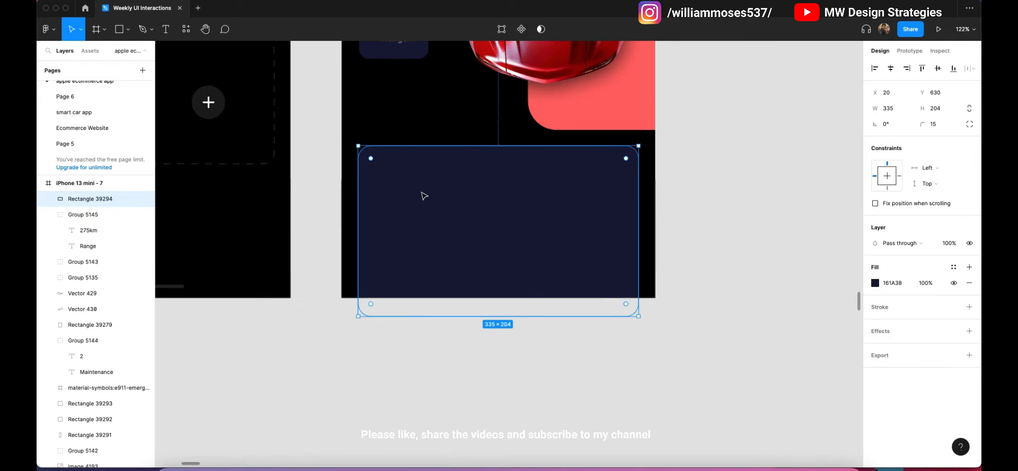
{"action": "key", "text": "super+v"}
{"action": "scroll", "coordinate": [530, 257], "scroll_direction": "down", "scroll_amount": 3}
{"action": "left_click_drag", "start_coordinate": [512, 262], "coordinate": [416, 196]}
{"action": "scroll", "coordinate": [468, 223], "scroll_direction": "up", "scroll_amount": 4}
{"action": "left_click_drag", "start_coordinate": [498, 236], "coordinate": [517, 242]}
{"action": "scroll", "coordinate": [541, 266], "scroll_direction": "down", "scroll_amount": 5}
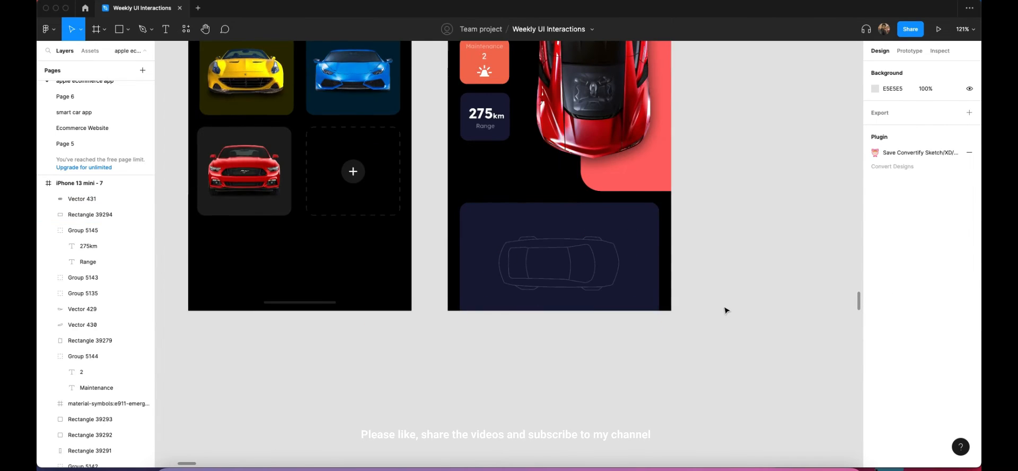
Check the car outline's size and placement within the large navy card.
{"action": "scroll", "coordinate": [566, 327], "scroll_direction": "up", "scroll_amount": 3}
{"action": "left_click", "coordinate": [700, 296]}
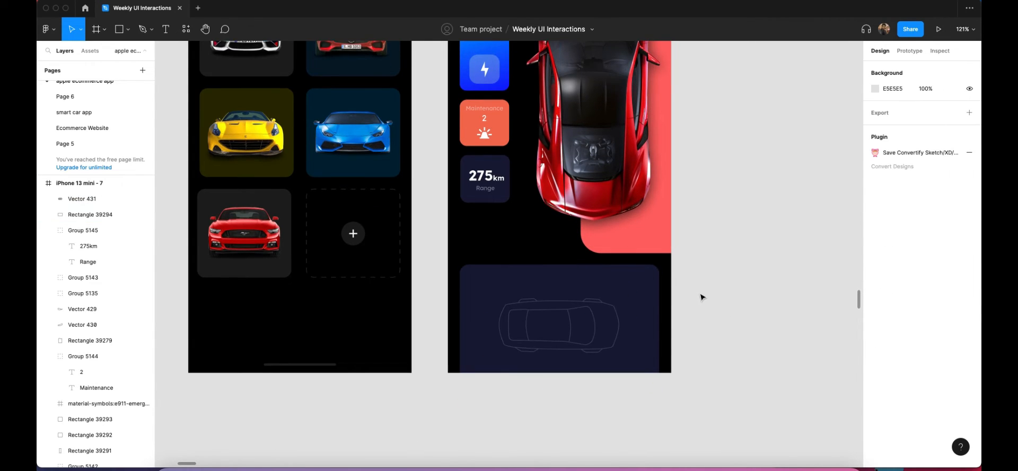
{"action": "scroll", "coordinate": [694, 300], "scroll_direction": "down", "scroll_amount": 2}
{"action": "scroll", "coordinate": [689, 302], "scroll_direction": "up", "scroll_amount": 1}
{"action": "scroll", "coordinate": [764, 273], "scroll_direction": "down", "scroll_amount": 1}
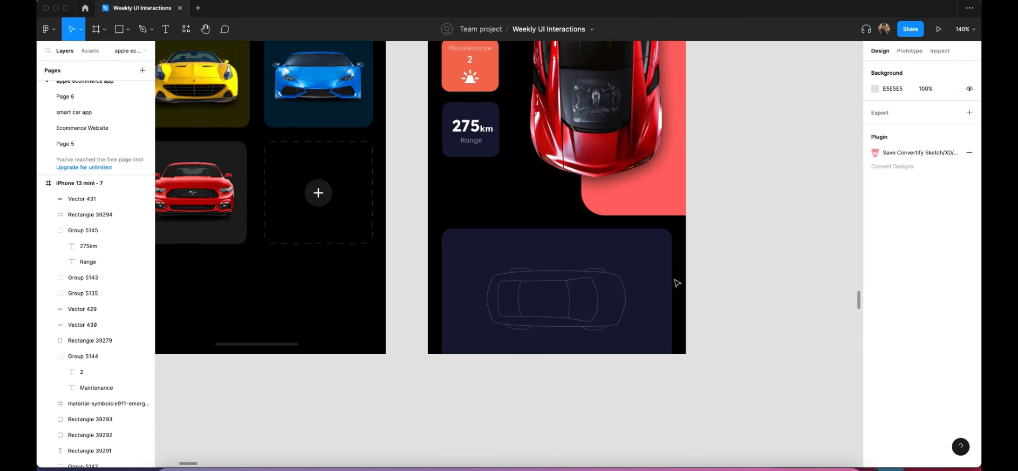
{"action": "left_click", "coordinate": [563, 285]}
{"action": "left_click", "coordinate": [734, 286]}
{"action": "scroll", "coordinate": [513, 245], "scroll_direction": "up", "scroll_amount": 1}
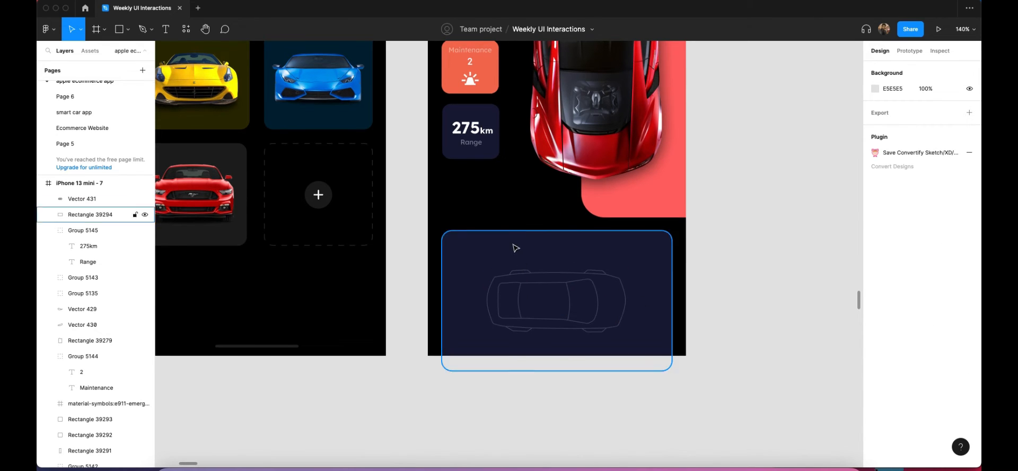
Duplicate the 275km Range text group into the large navy card above the car outline and bring it to the front.
{"action": "scroll", "coordinate": [513, 247], "scroll_direction": "up", "scroll_amount": 3}
{"action": "left_click", "coordinate": [471, 185]}
{"action": "left_click_drag", "start_coordinate": [471, 186], "coordinate": [486, 315]}
{"action": "key", "text": "super+]"}
{"action": "key", "text": "super+]"}
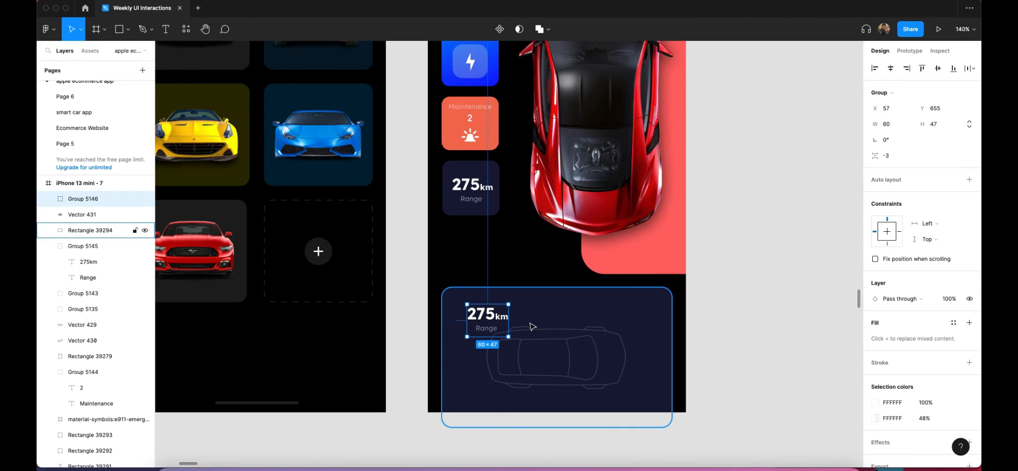
Change the duplicated 275km text to 32.2.
{"action": "double_click", "coordinate": [491, 320]}
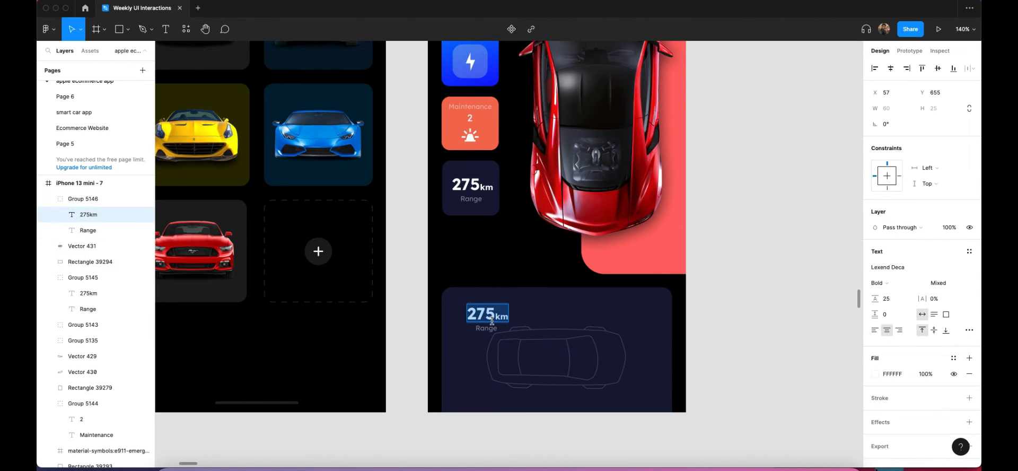
{"action": "type", "text": "2"}
{"action": "key", "text": "BackSpace"}
{"action": "type", "text": "32"}
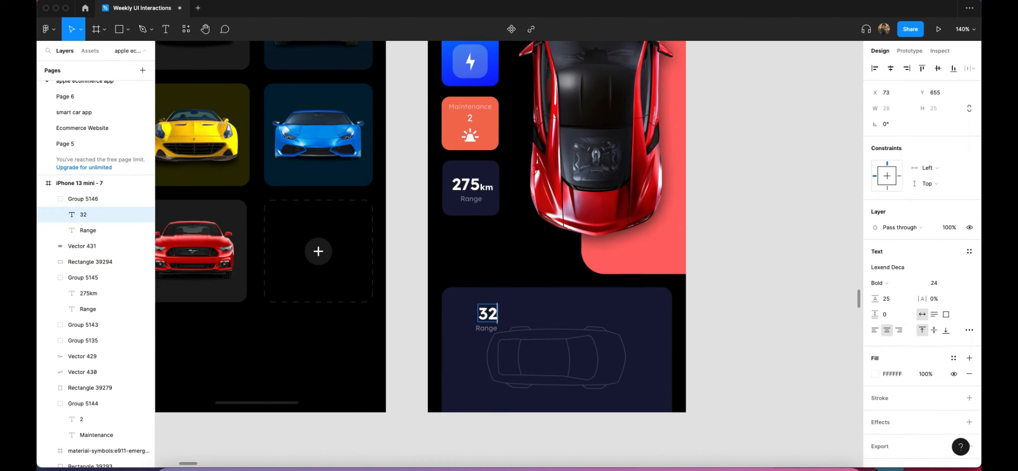
{"action": "type", "text": ".2"}
{"action": "key", "text": "Escape"}
Change the duplicated Range label to psi and place it directly beside the 32.2 value.
{"action": "key", "text": "plus"}
{"action": "left_click", "coordinate": [488, 321]}
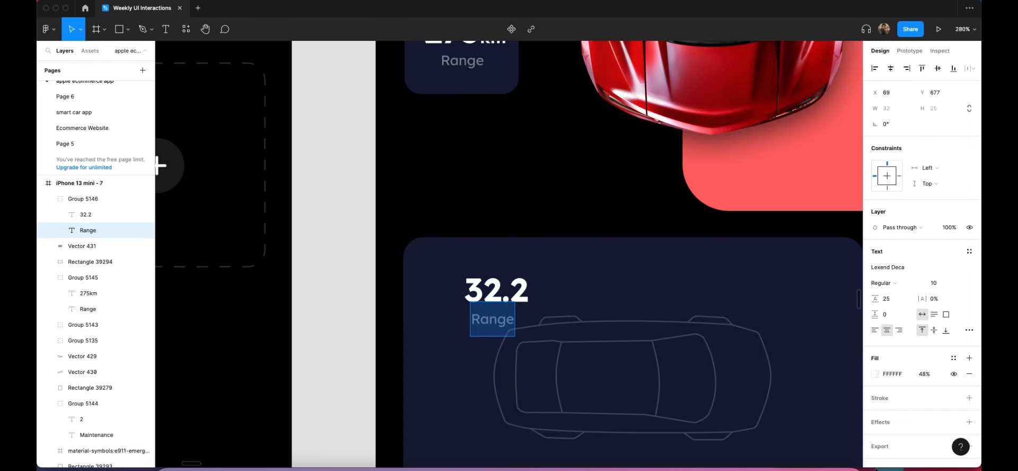
{"action": "type", "text": "ty"}
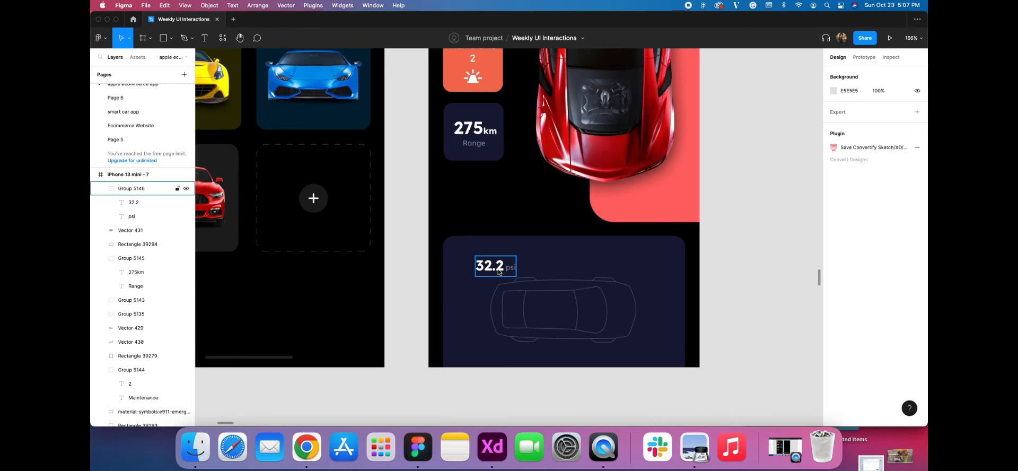
Duplicate the 32.2 psi group so that one reading sits at each corner of the car outline.
{"action": "left_click", "coordinate": [493, 266]}
{"action": "left_click_drag", "start_coordinate": [493, 267], "coordinate": [625, 354]}
{"action": "left_click", "coordinate": [621, 266], "text": "shift"}
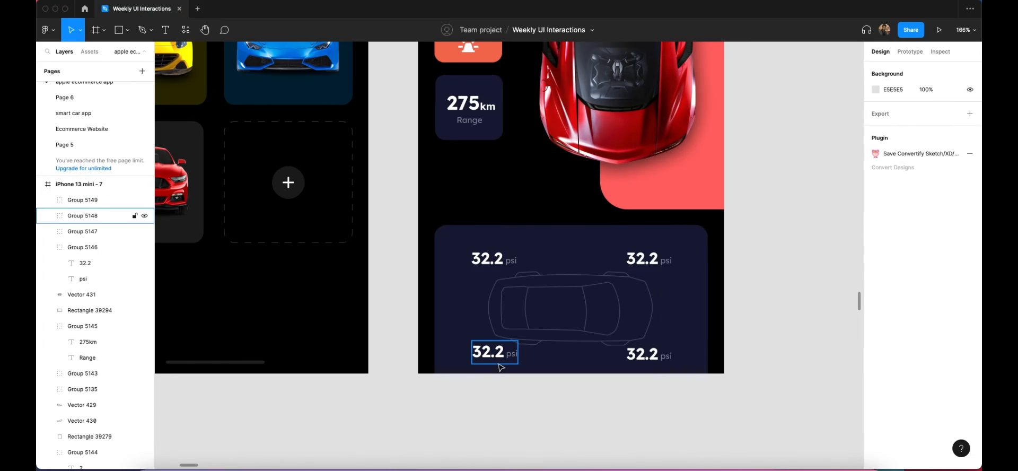
Change the 32.2 psi reading at the lower-left corner of the car outline to 28.2.
{"action": "left_click", "coordinate": [498, 351]}
{"action": "left_click", "coordinate": [499, 265], "text": "shift"}
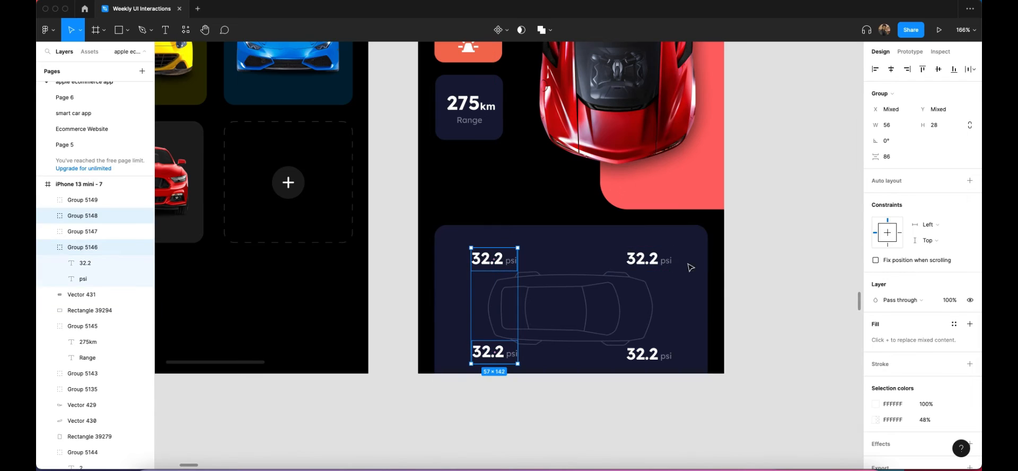
{"action": "key", "text": "Escape"}
{"action": "scroll", "coordinate": [565, 313], "scroll_direction": "up", "scroll_amount": 2}
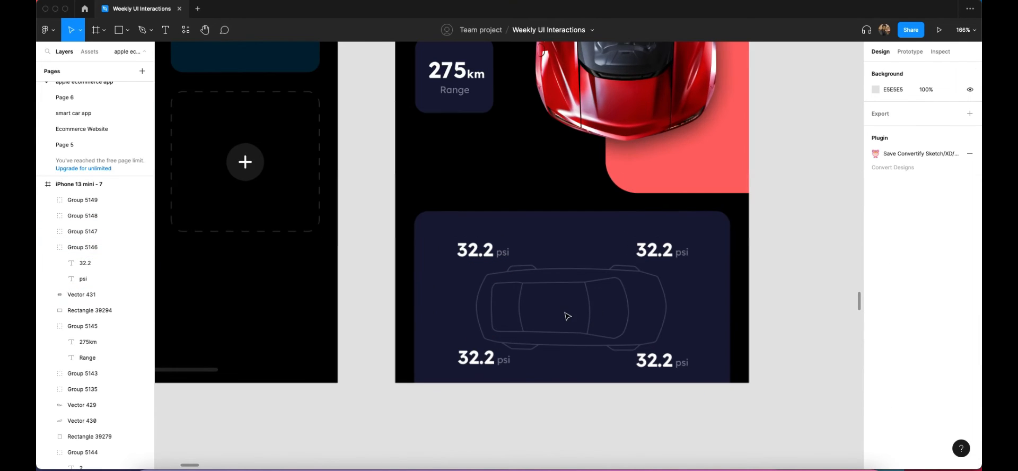
{"action": "double_click", "coordinate": [477, 359]}
{"action": "scroll", "coordinate": [476, 359], "scroll_direction": "up", "scroll_amount": 2}
{"action": "double_click", "coordinate": [476, 360]}
{"action": "type", "text": "28"}
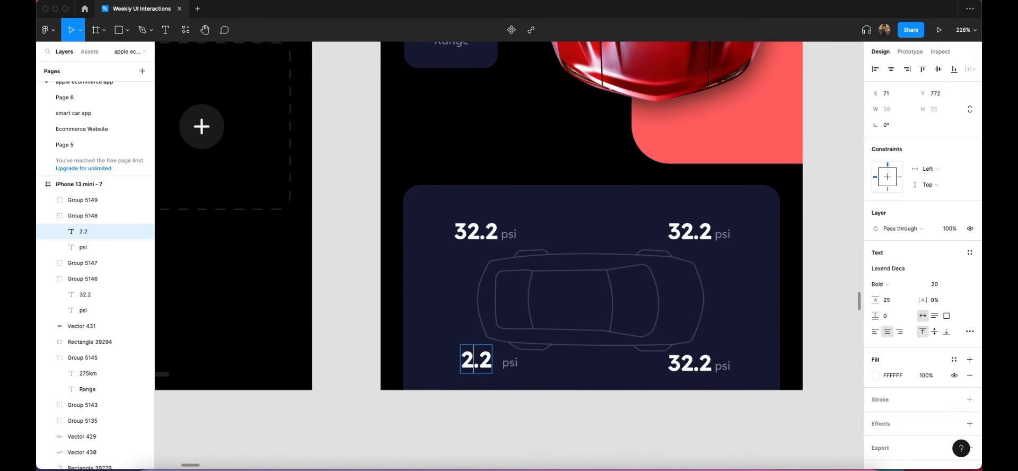
{"action": "key", "text": "Escape"}
{"action": "left_click", "coordinate": [552, 445]}
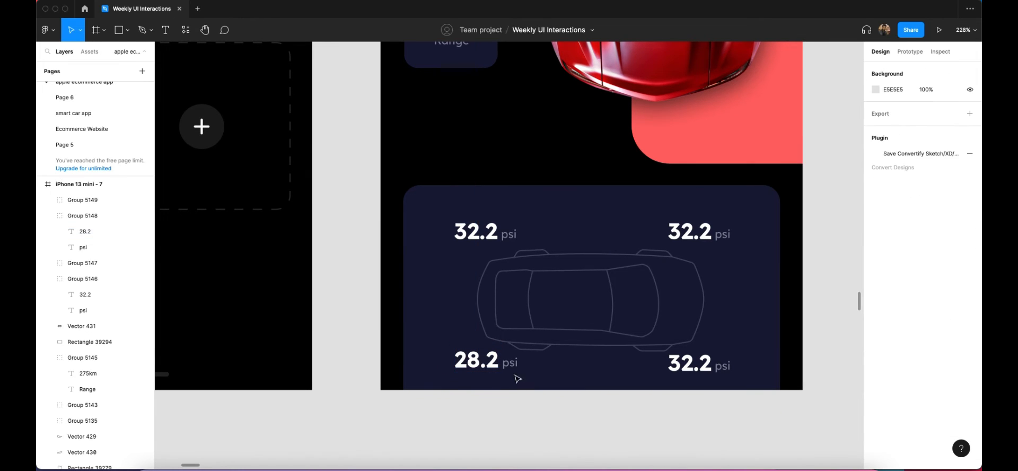
Trace the lower-left wheel of the car outline with the Pen tool as a closed four-point shape about 38 × 7.
{"action": "left_click", "coordinate": [541, 346]}
{"action": "scroll", "coordinate": [525, 350], "scroll_direction": "up", "scroll_amount": 5}
{"action": "scroll", "coordinate": [510, 353], "scroll_direction": "down", "scroll_amount": 1}
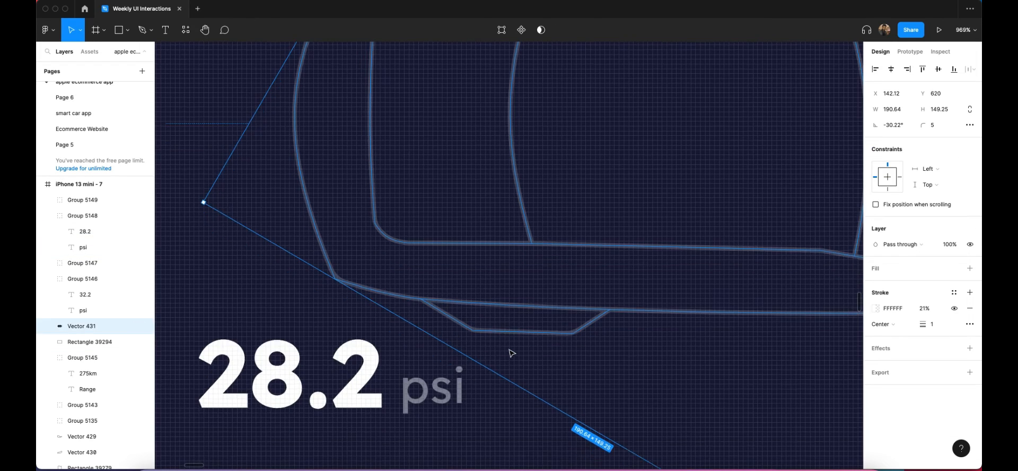
{"action": "key", "text": "p"}
{"action": "scroll", "coordinate": [432, 302], "scroll_direction": "up", "scroll_amount": 10}
{"action": "left_click", "coordinate": [422, 297]}
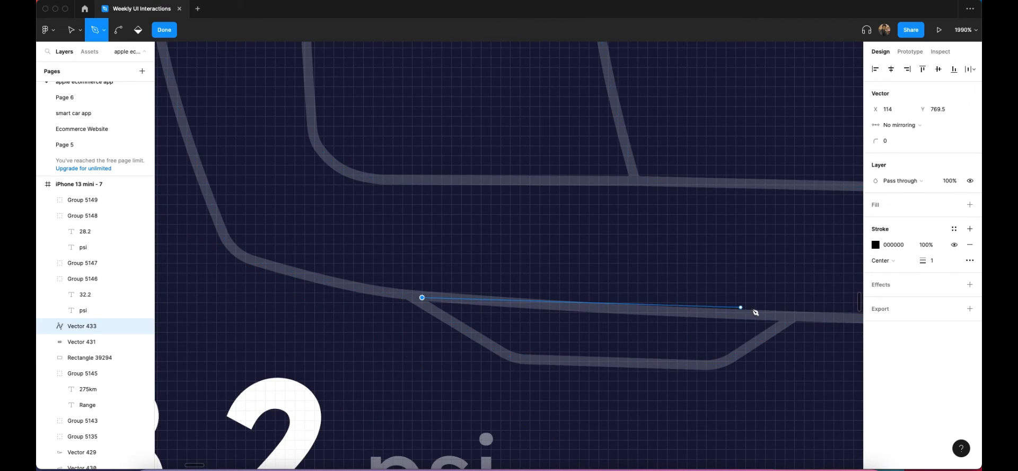
{"action": "left_click", "coordinate": [794, 317]}
{"action": "left_click", "coordinate": [716, 365]}
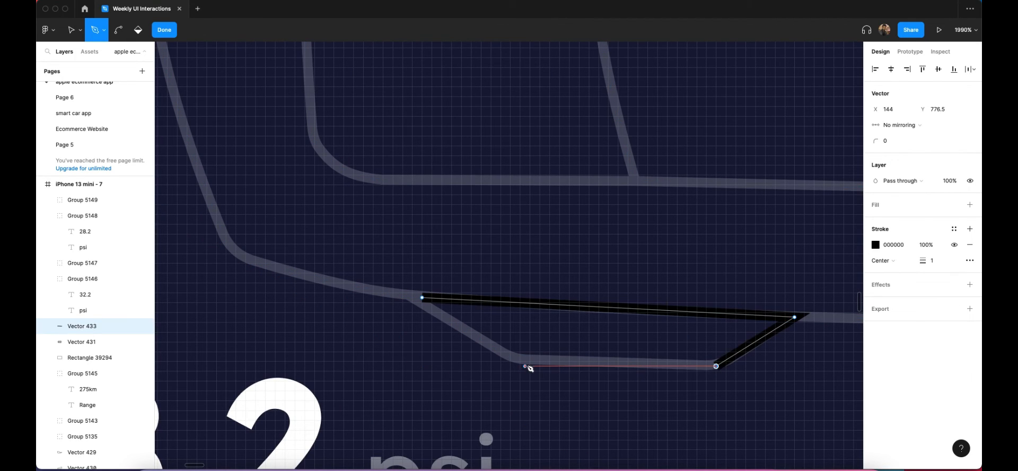
{"action": "left_click", "coordinate": [525, 361]}
{"action": "left_click", "coordinate": [422, 297]}
{"action": "key", "text": "Escape"}
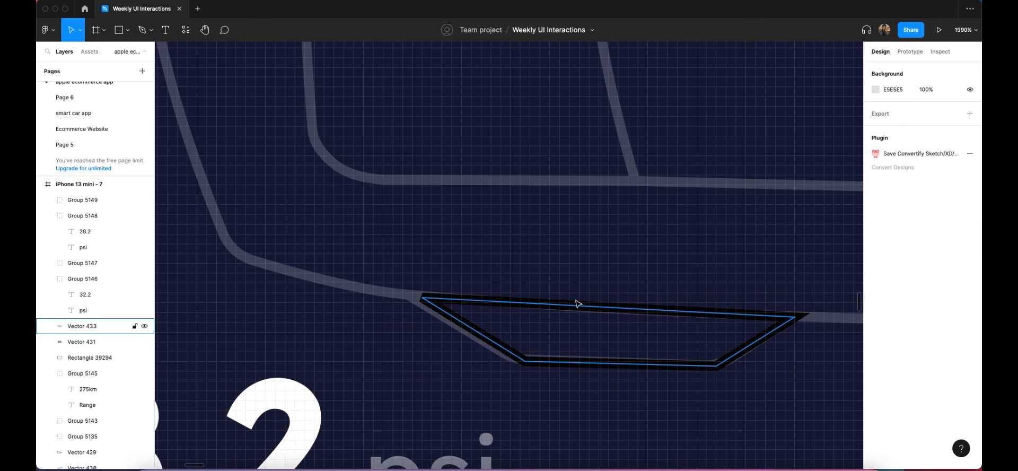
Fill the traced wheel shape with the red panel's colour FF6767 and hide its black stroke.
{"action": "scroll", "coordinate": [587, 304], "scroll_direction": "down", "scroll_amount": 5}
{"action": "left_click", "coordinate": [970, 268]}
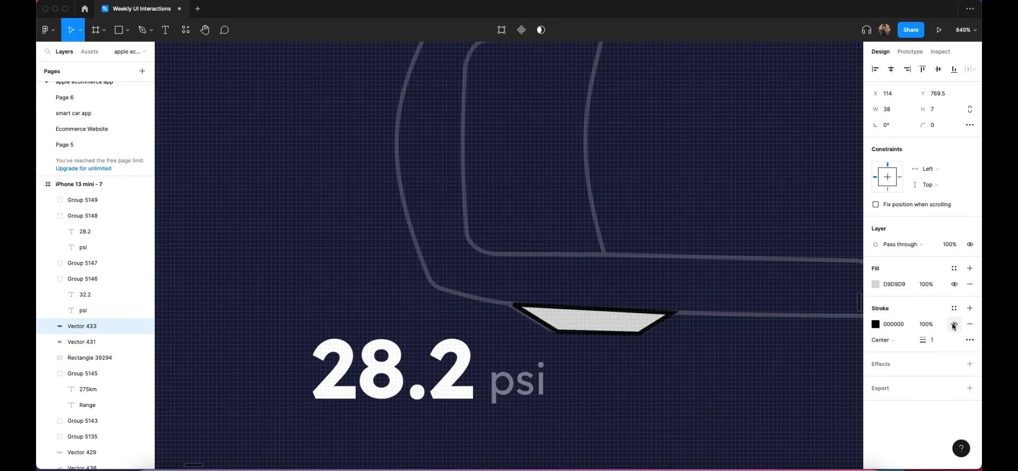
{"action": "left_click", "coordinate": [954, 324]}
{"action": "scroll", "coordinate": [492, 329], "scroll_direction": "down", "scroll_amount": 5}
{"action": "left_click", "coordinate": [876, 284]}
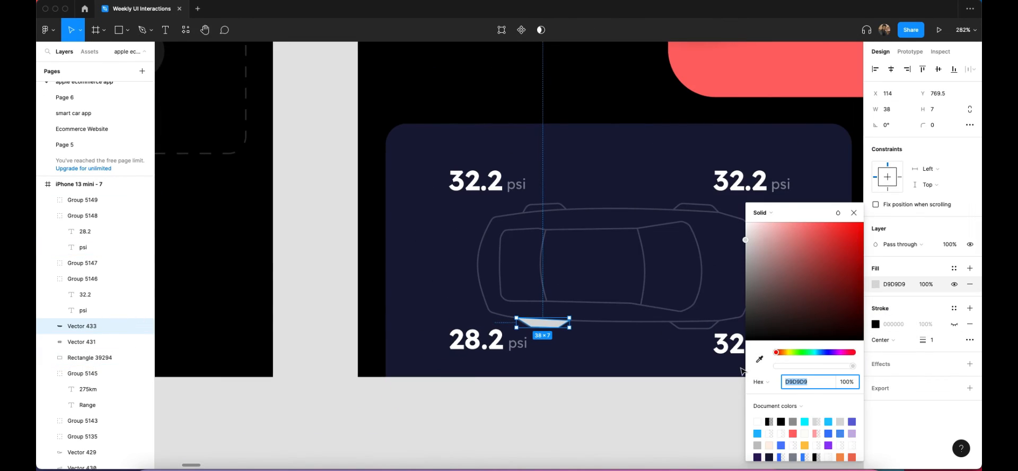
{"action": "left_click", "coordinate": [759, 359]}
{"action": "left_click", "coordinate": [811, 88]}
{"action": "scroll", "coordinate": [587, 377], "scroll_direction": "right", "scroll_amount": 2}
{"action": "left_click", "coordinate": [489, 416]}
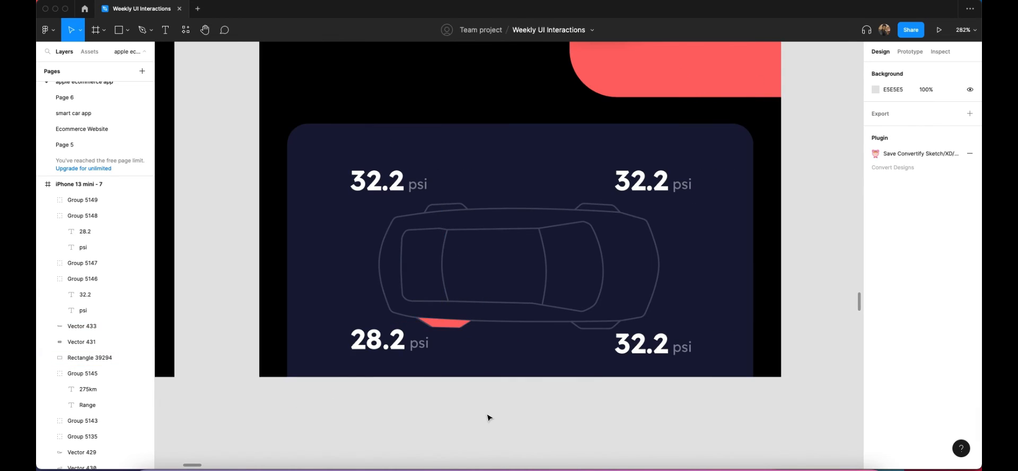
Recolour the 28.2 text with the red sampled from the panel behind the car.
{"action": "scroll", "coordinate": [488, 416], "scroll_direction": "down", "scroll_amount": 3}
{"action": "left_click", "coordinate": [82, 215]}
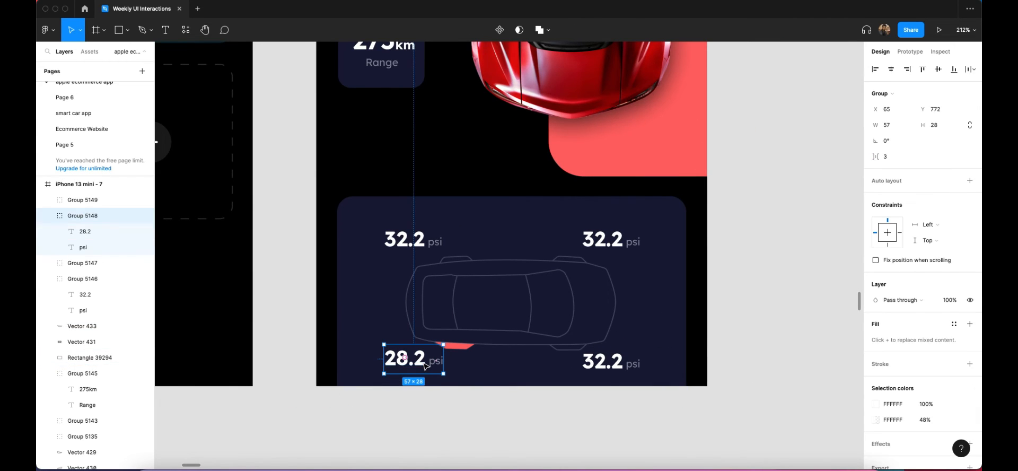
{"action": "double_click", "coordinate": [416, 363]}
{"action": "left_click", "coordinate": [875, 375]}
{"action": "left_click", "coordinate": [759, 359]}
{"action": "left_click", "coordinate": [817, 88]}
{"action": "left_click", "coordinate": [745, 183]}
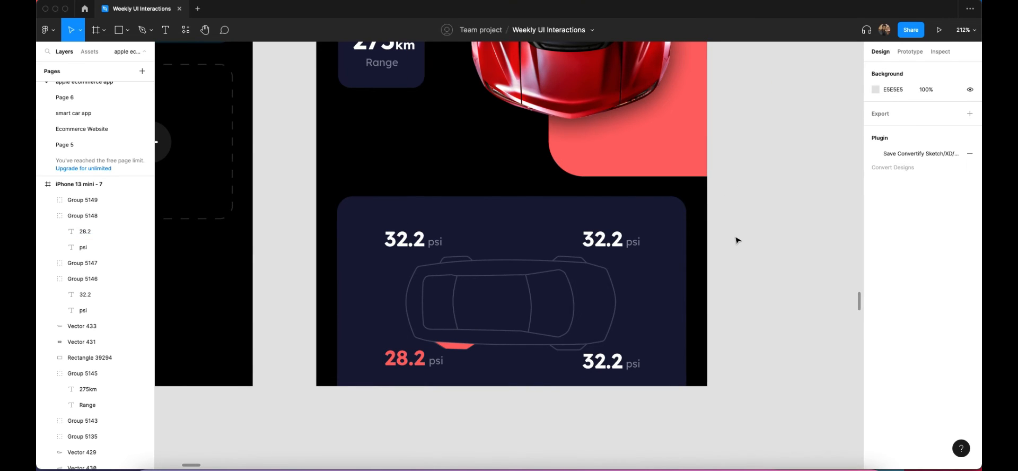
Round the two lower corners of the red wheel shape with curve handles so that it follows the wheel outline.
{"action": "scroll", "coordinate": [482, 391], "scroll_direction": "up", "scroll_amount": 3}
{"action": "left_click", "coordinate": [456, 379]}
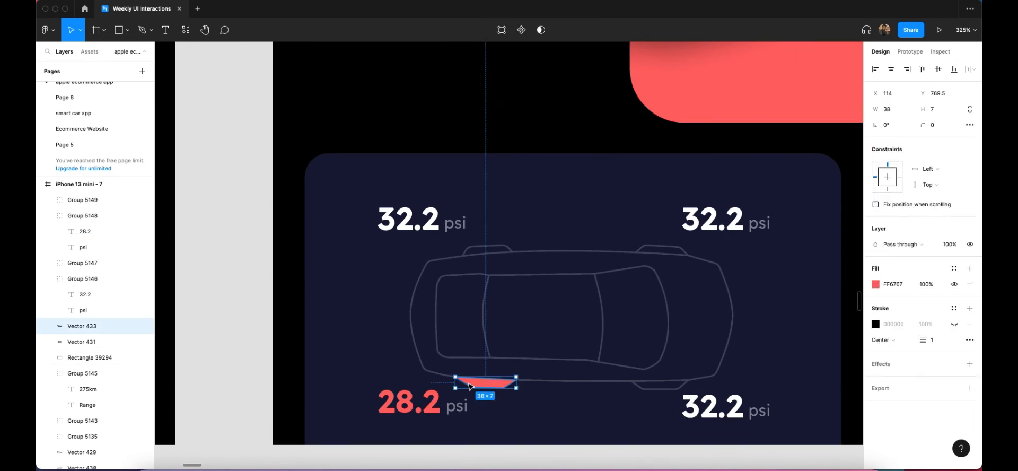
{"action": "double_click", "coordinate": [458, 381]}
{"action": "scroll", "coordinate": [467, 386], "scroll_direction": "up", "scroll_amount": 10}
{"action": "left_click", "coordinate": [477, 393], "text": "super"}
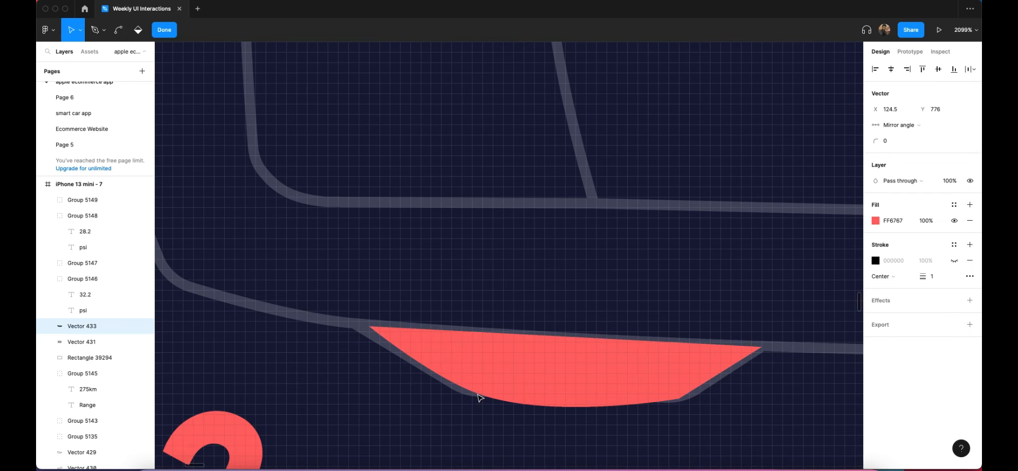
{"action": "left_click", "coordinate": [679, 398], "text": "super"}
{"action": "left_click_drag", "start_coordinate": [597, 431], "coordinate": [663, 405]}
{"action": "left_click_drag", "start_coordinate": [525, 415], "coordinate": [494, 402]}
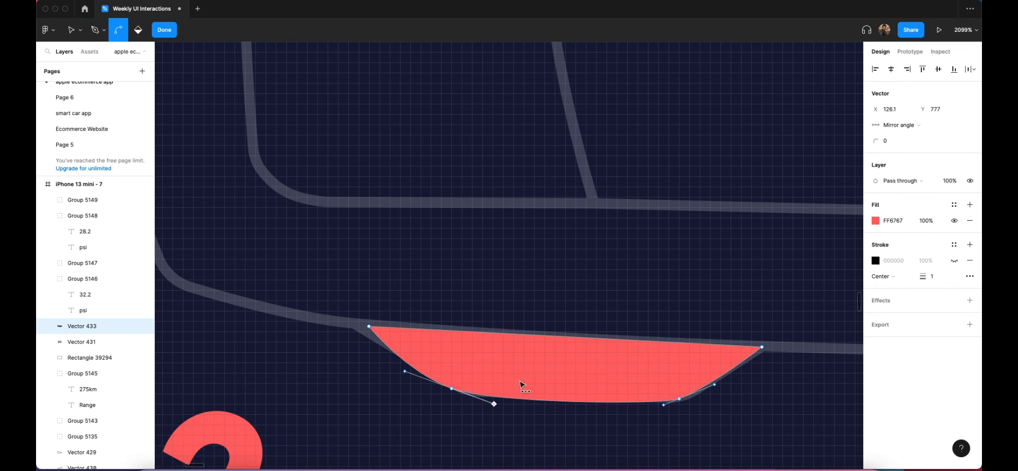
{"action": "scroll", "coordinate": [536, 364], "scroll_direction": "down", "scroll_amount": 10}
{"action": "key", "text": "Escape"}
{"action": "left_click", "coordinate": [604, 421]}
Set the background of both iPhone 13 mini frames to the dark navy 0B1124 sampled from the reference Mercedes screen.
{"action": "scroll", "coordinate": [605, 421], "scroll_direction": "down", "scroll_amount": 5}
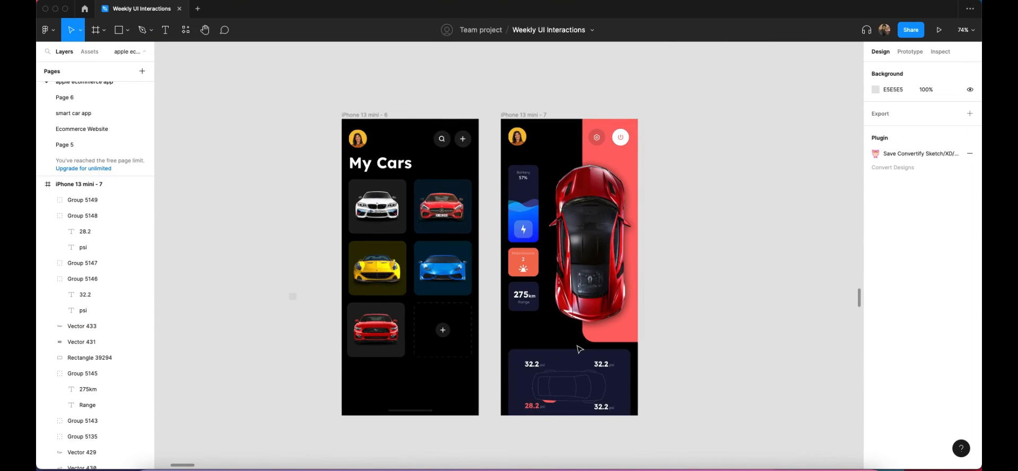
{"action": "scroll", "coordinate": [477, 316], "scroll_direction": "up", "scroll_amount": 5}
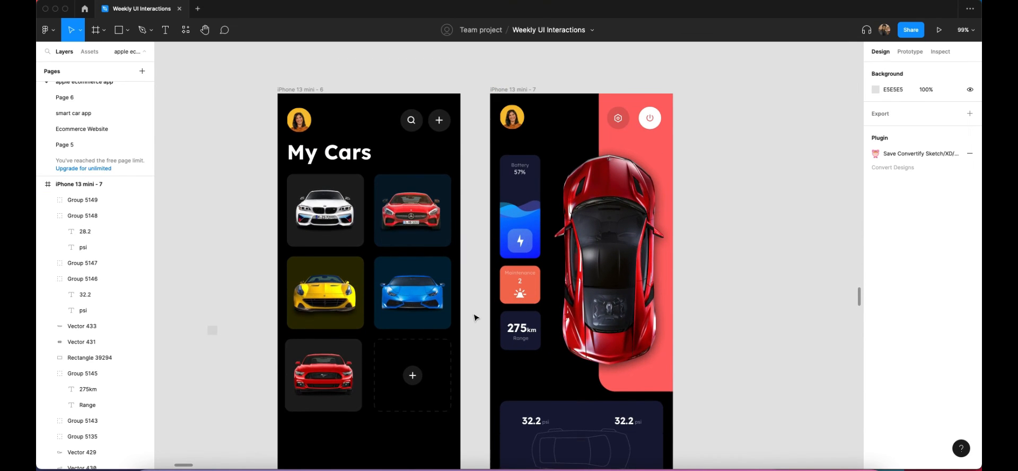
{"action": "scroll", "coordinate": [464, 189], "scroll_direction": "down", "scroll_amount": 2}
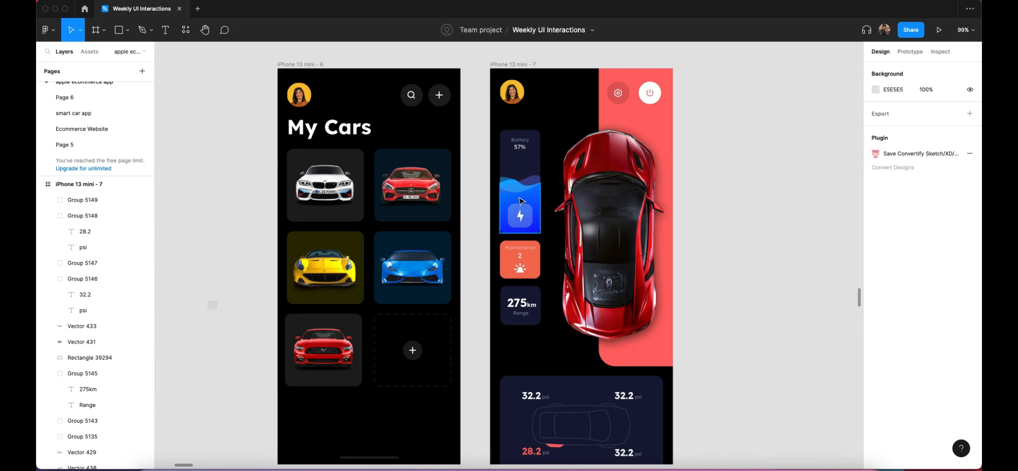
{"action": "scroll", "coordinate": [520, 202], "scroll_direction": "down", "scroll_amount": 1}
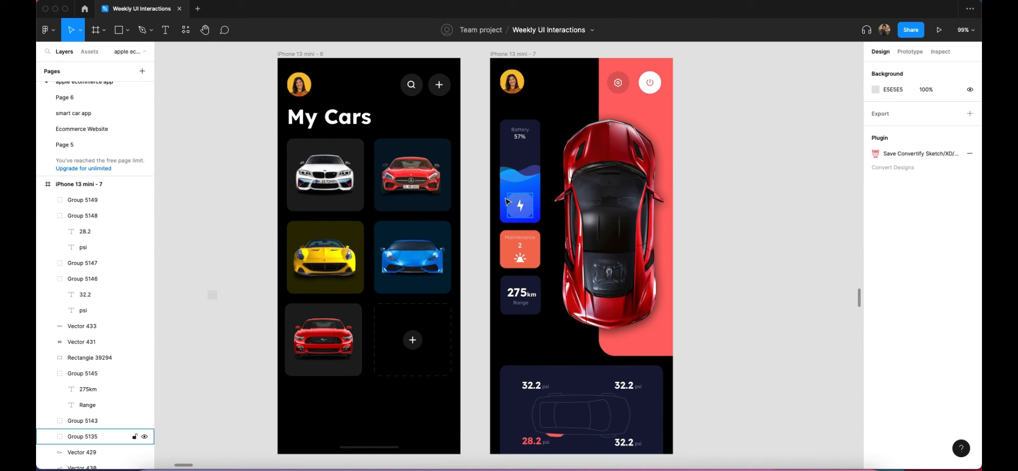
{"action": "scroll", "coordinate": [494, 204], "scroll_direction": "up", "scroll_amount": 1}
{"action": "left_click", "coordinate": [529, 352]}
{"action": "left_click", "coordinate": [447, 397], "text": "shift"}
{"action": "key", "text": "shift+2"}
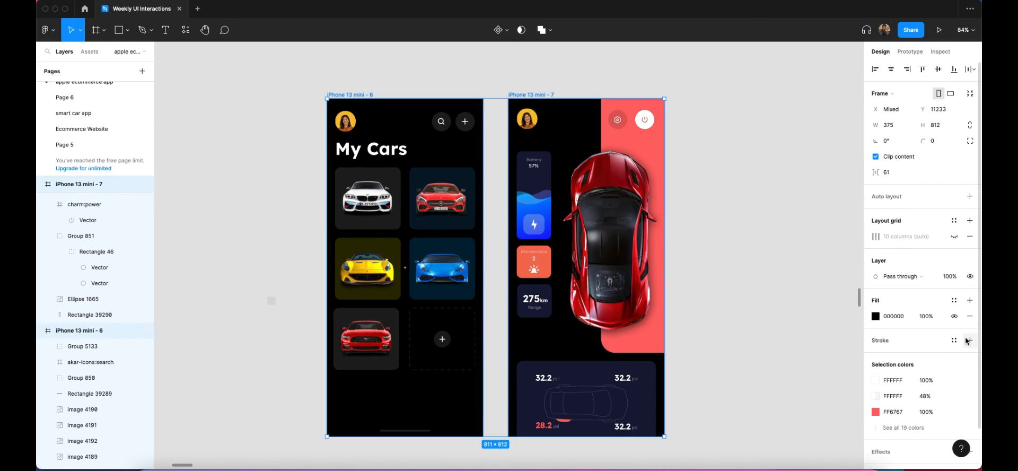
{"action": "left_click", "coordinate": [875, 316]}
{"action": "left_click", "coordinate": [759, 359]}
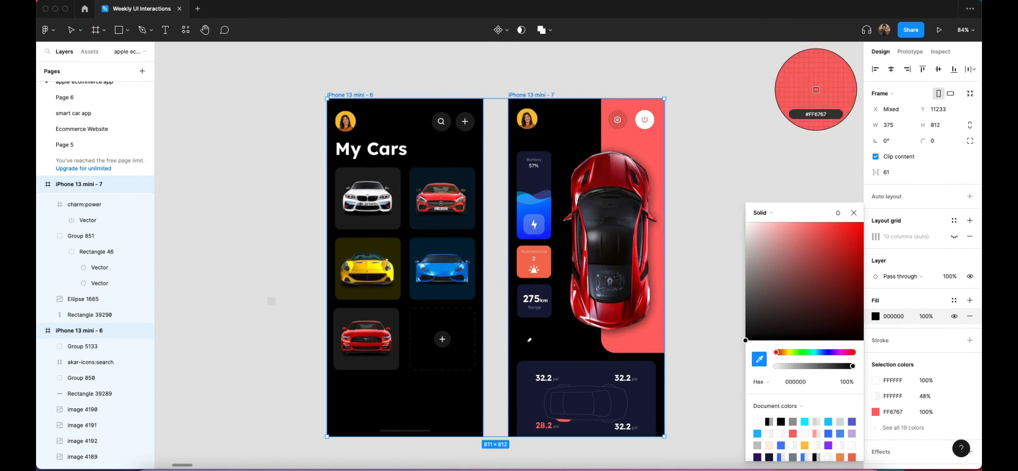
{"action": "scroll", "coordinate": [529, 337], "scroll_direction": "left", "scroll_amount": 10}
{"action": "left_click", "coordinate": [594, 207]}
{"action": "scroll", "coordinate": [600, 265], "scroll_direction": "right", "scroll_amount": 10}
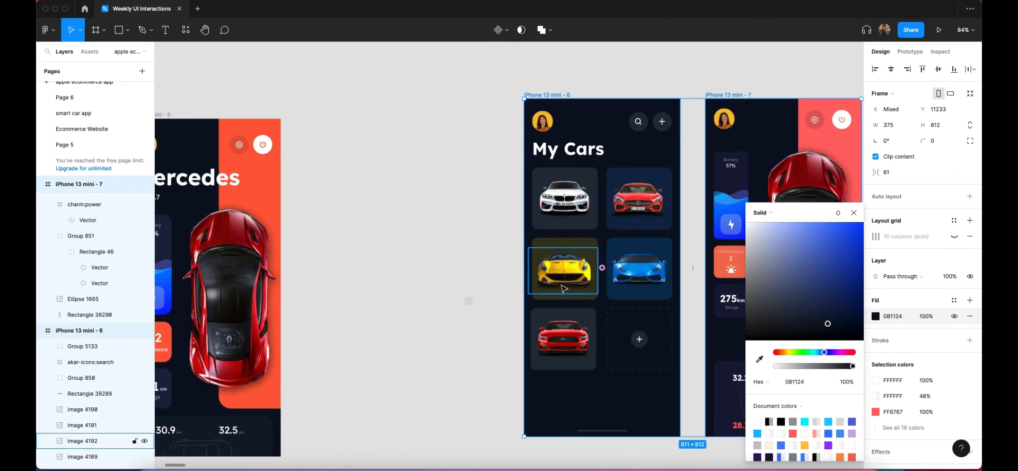
{"action": "left_click", "coordinate": [758, 182]}
{"action": "scroll", "coordinate": [710, 194], "scroll_direction": "right", "scroll_amount": 2}
{"action": "scroll", "coordinate": [352, 285], "scroll_direction": "up", "scroll_amount": 3}
{"action": "scroll", "coordinate": [365, 271], "scroll_direction": "left", "scroll_amount": 2}
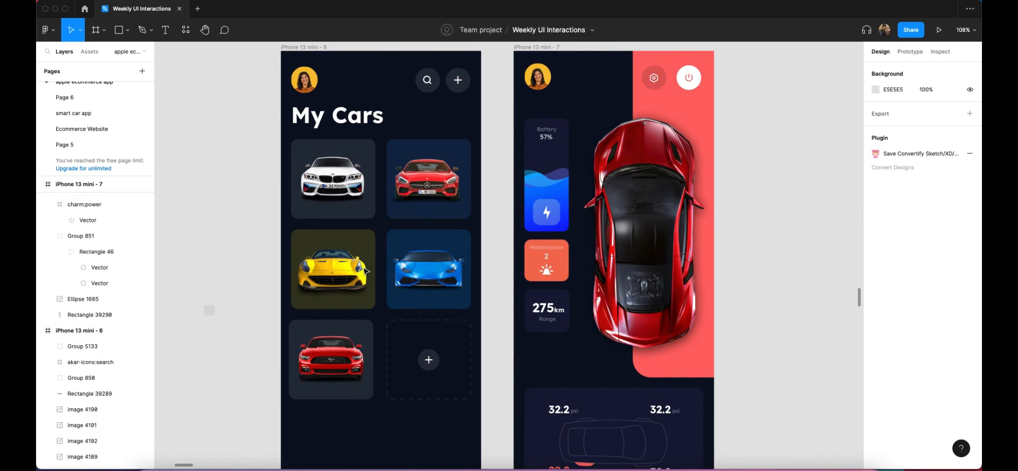